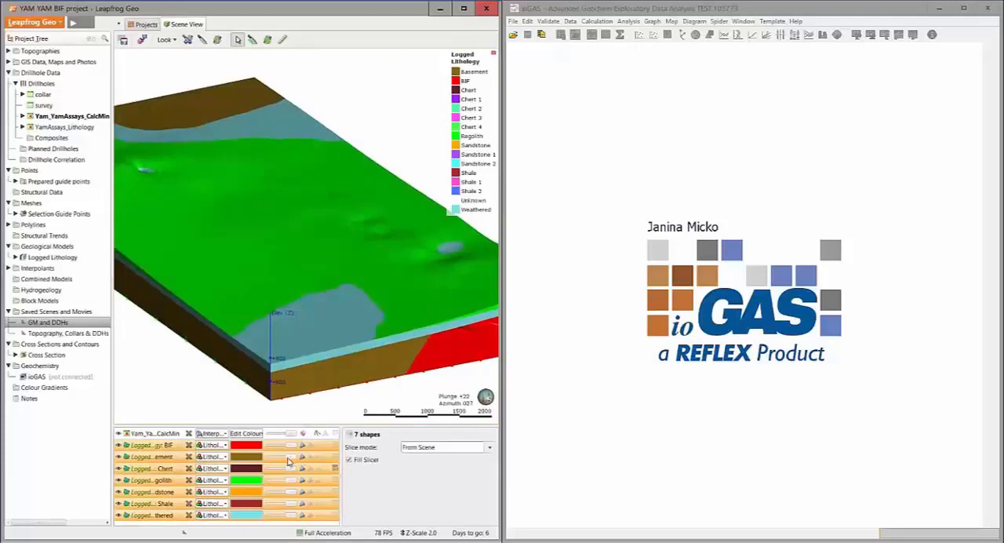
Make the seven lithology volumes semi-transparent and examine the drillholes inside the geological model from several angles
{"action": "left_click_drag", "start_coordinate": [288, 461], "coordinate": [276, 464]}
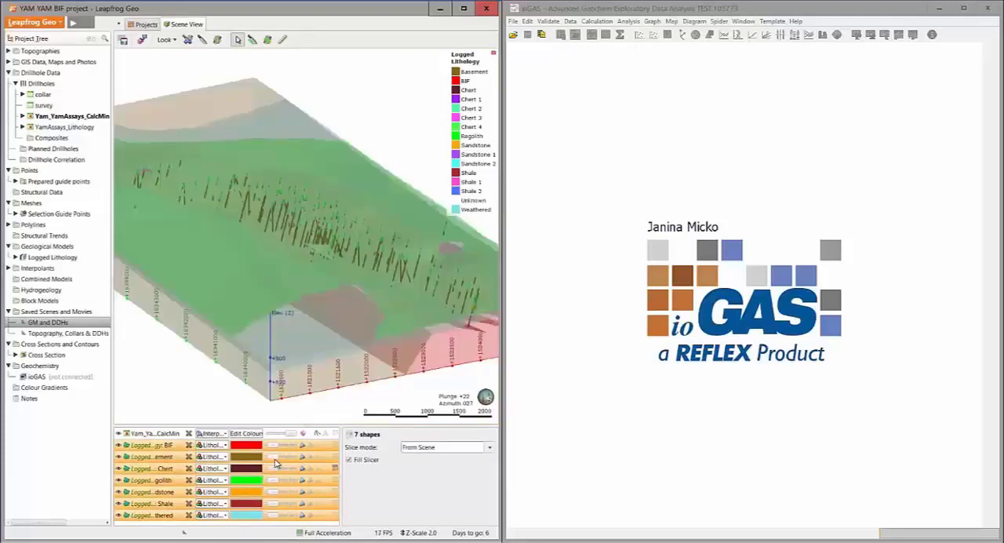
{"action": "left_click_drag", "start_coordinate": [292, 379], "coordinate": [308, 378]}
{"action": "left_click_drag", "start_coordinate": [367, 337], "coordinate": [354, 345]}
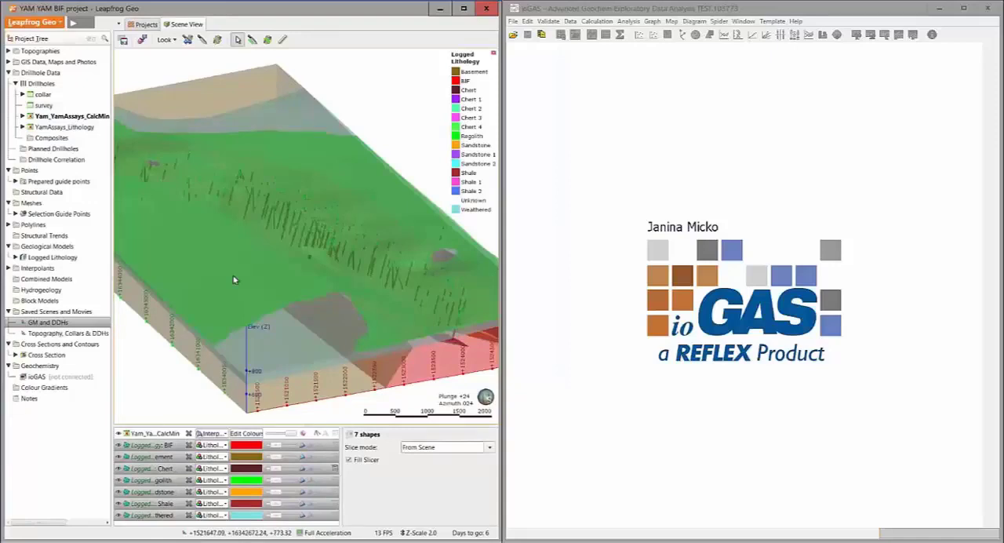
{"action": "left_click_drag", "start_coordinate": [238, 278], "coordinate": [284, 308]}
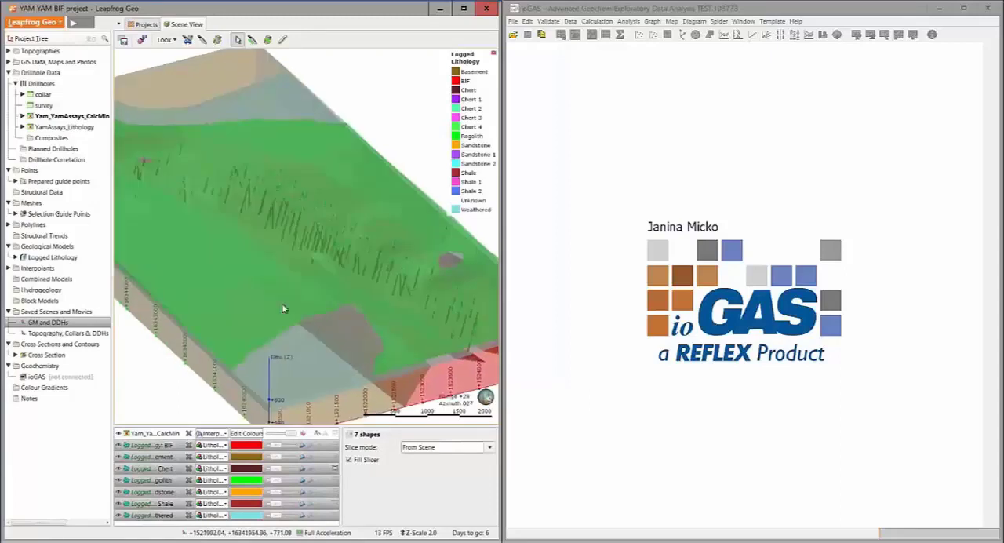
{"action": "left_click_drag", "start_coordinate": [314, 270], "coordinate": [222, 286]}
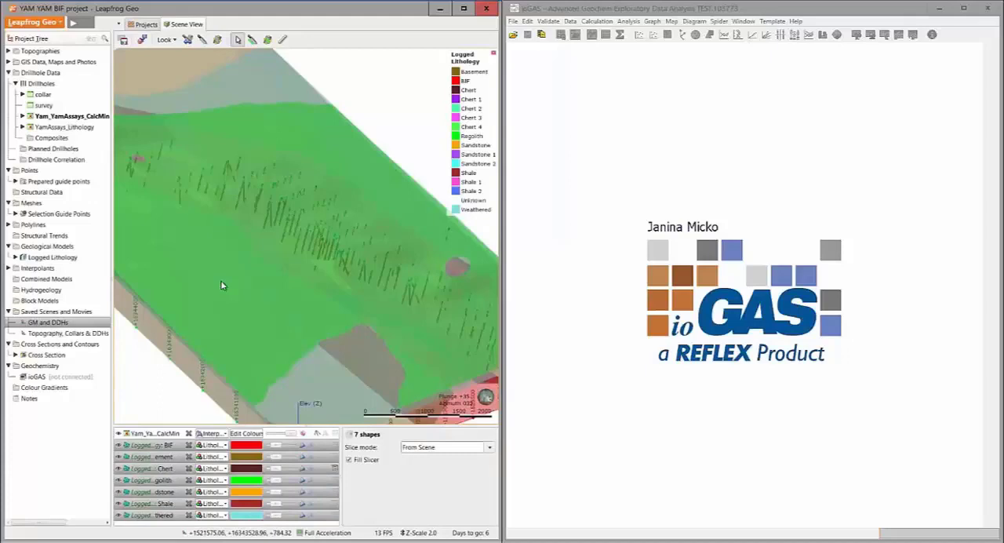
{"action": "scroll", "coordinate": [275, 251], "scroll_direction": "up", "scroll_amount": 3}
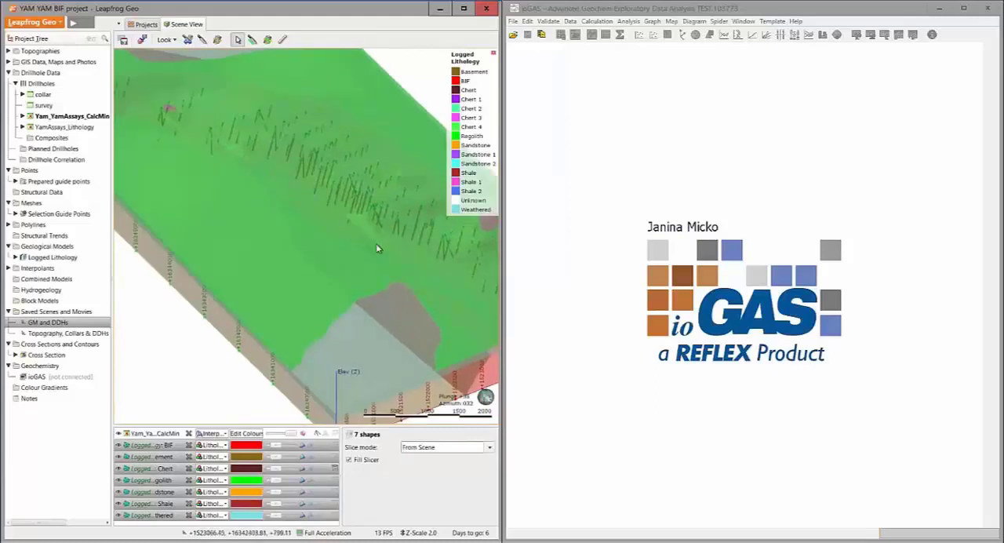
{"action": "left_click_drag", "start_coordinate": [377, 248], "coordinate": [276, 181]}
{"action": "left_click_drag", "start_coordinate": [188, 191], "coordinate": [254, 183]}
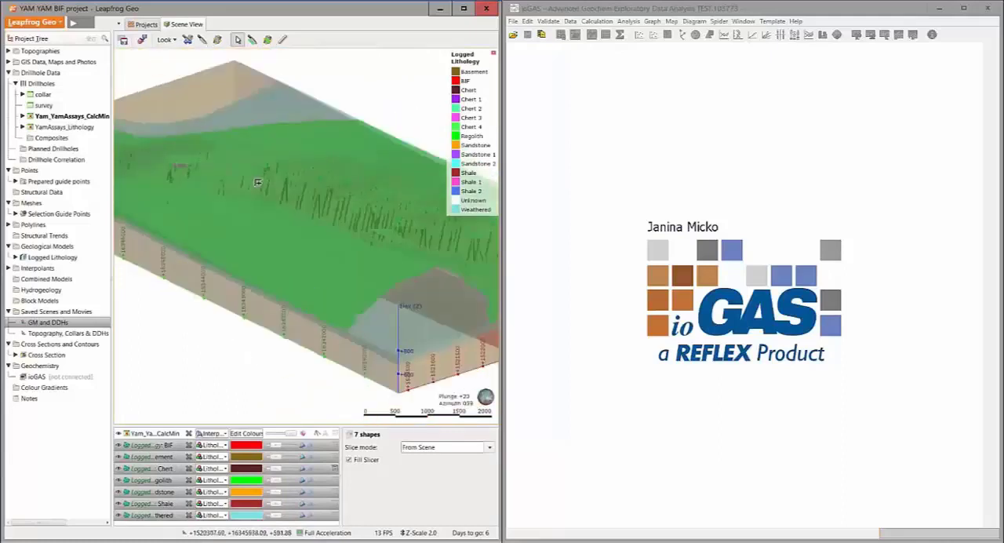
Display the saved scene Topography, Collars & DDHs and expand the collar table to show its query filter
{"action": "key", "text": "Page_Down"}
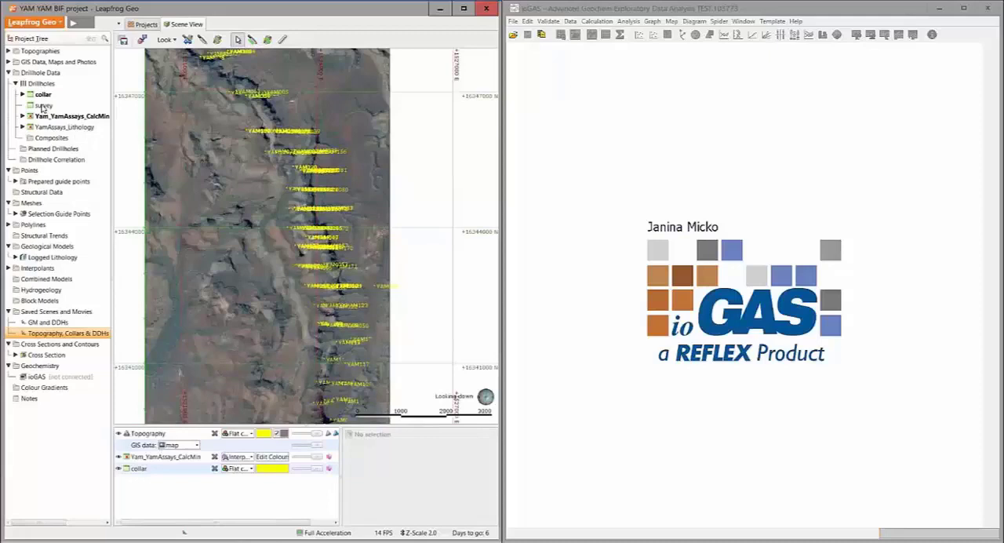
{"action": "left_click", "coordinate": [23, 94]}
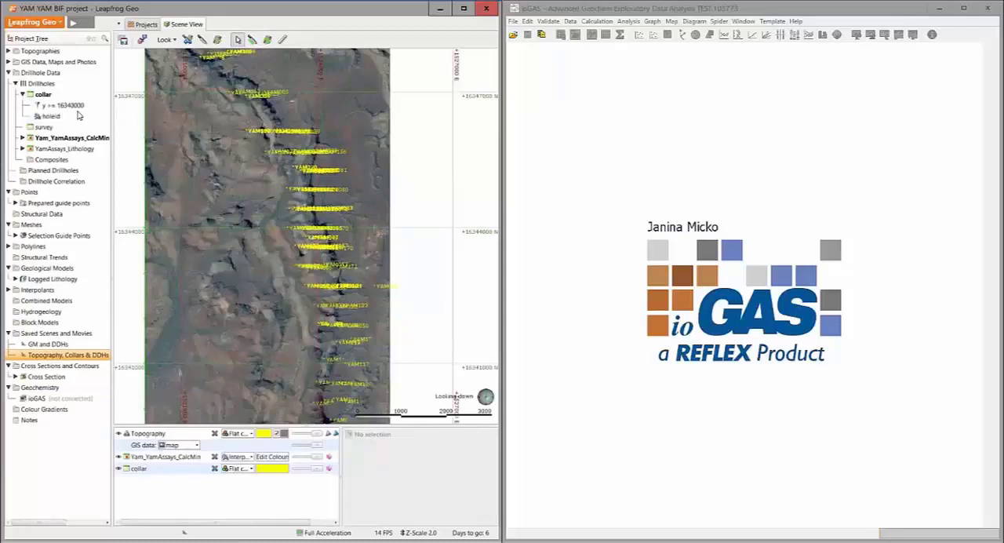
{"action": "middle_click_drag", "start_coordinate": [272, 272], "coordinate": [243, 168]}
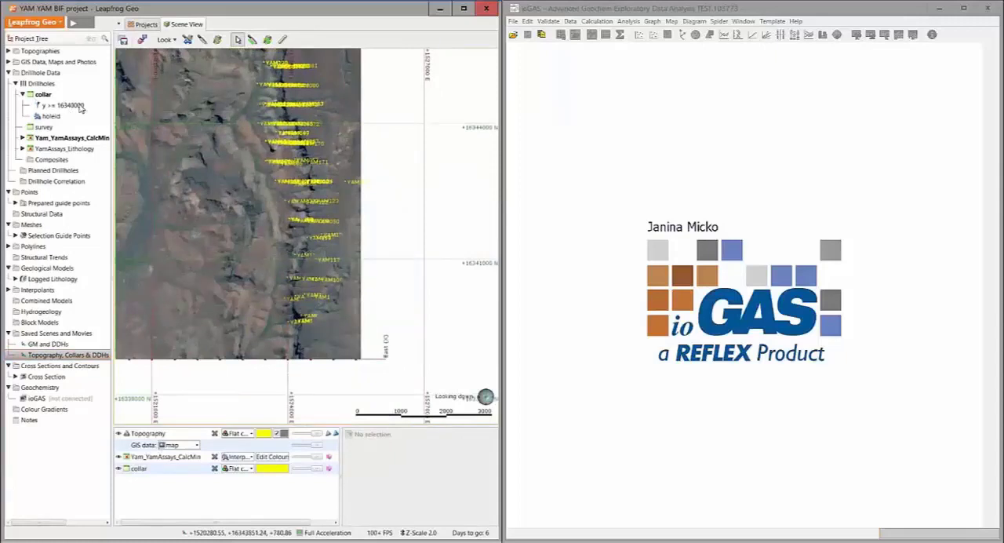
Apply the query filter y >= 16340000 to the collars in the scene, comparing it with the unfiltered display
{"action": "left_click", "coordinate": [175, 471]}
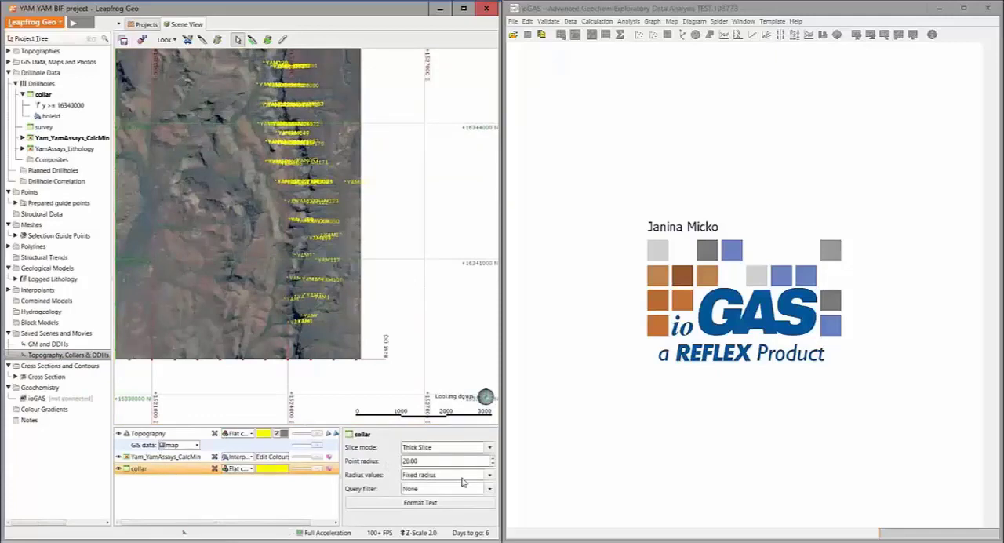
{"action": "left_click", "coordinate": [407, 491]}
{"action": "left_click", "coordinate": [424, 510]}
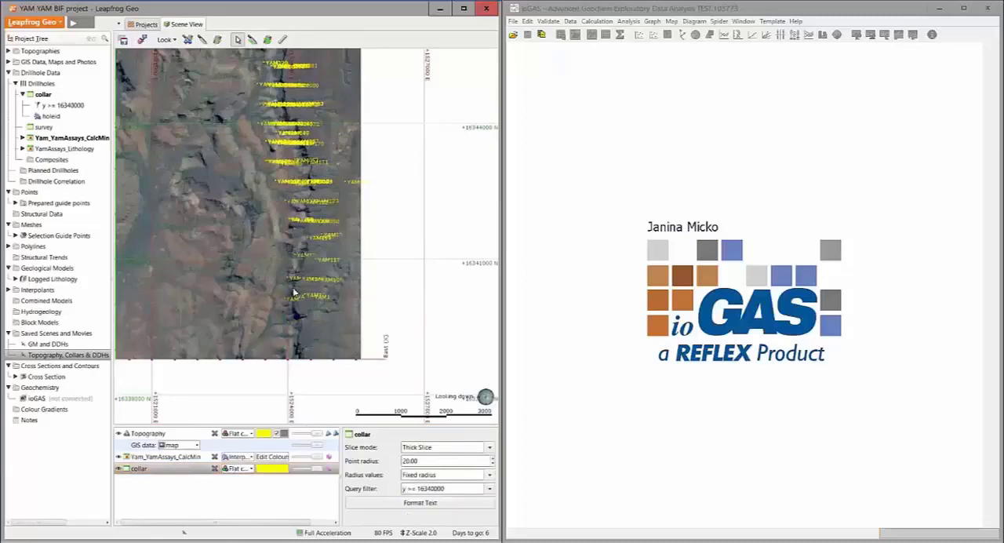
{"action": "left_click", "coordinate": [431, 491]}
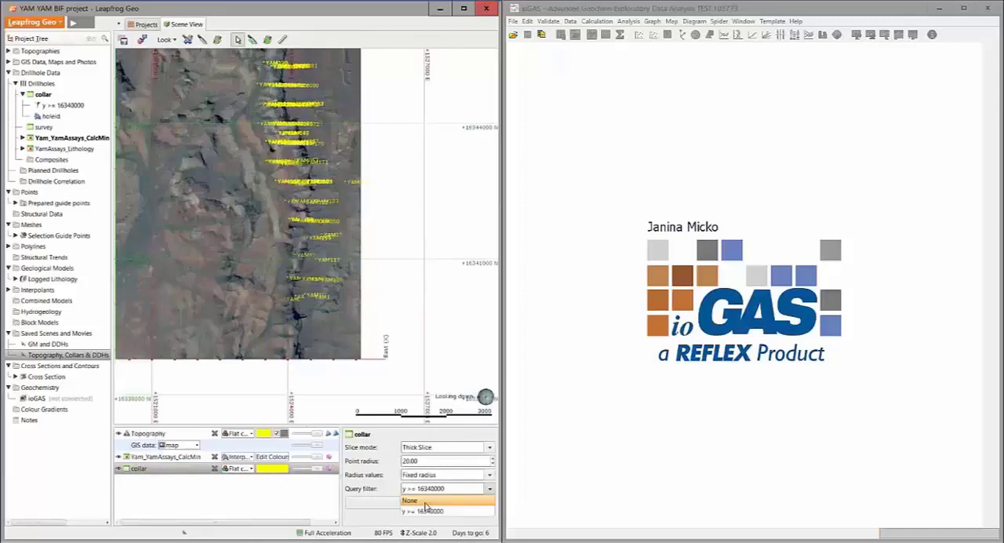
{"action": "left_click", "coordinate": [426, 500]}
{"action": "left_click", "coordinate": [426, 493]}
{"action": "left_click", "coordinate": [425, 513]}
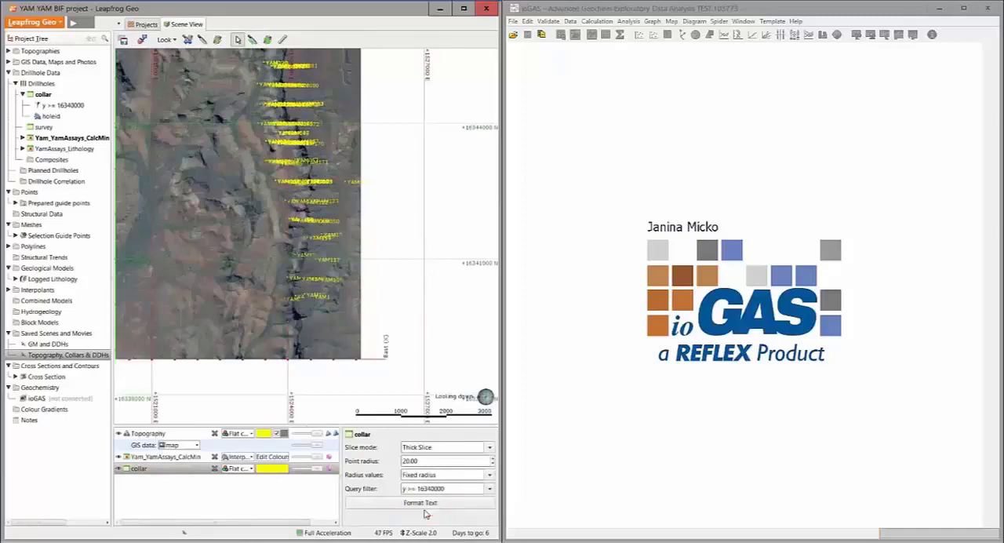
{"action": "right_click_drag", "start_coordinate": [396, 312], "coordinate": [435, 374]}
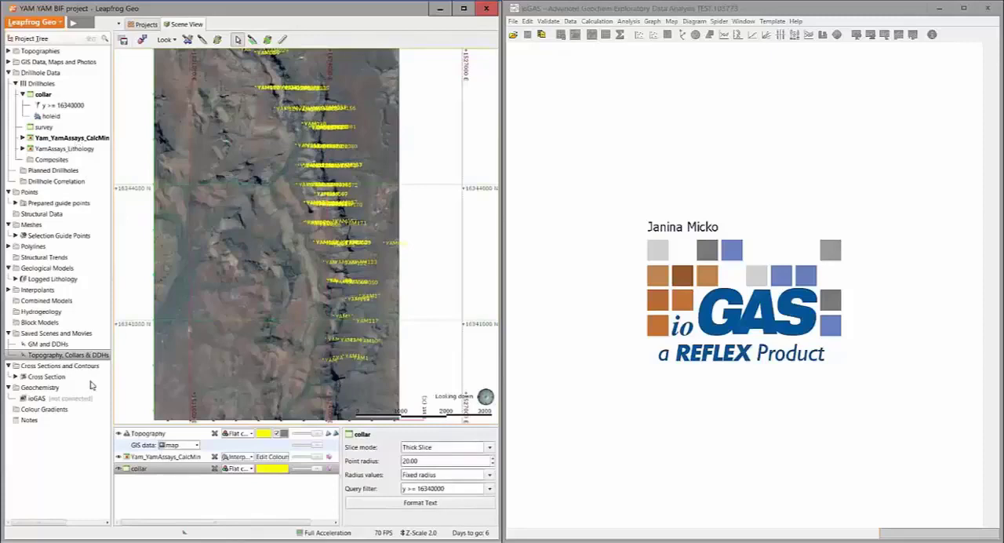
Start a new ioGAS data object with base table Yam_YamAssays_CalcMin and query filter y >= 16340000
{"action": "right_click", "coordinate": [37, 400]}
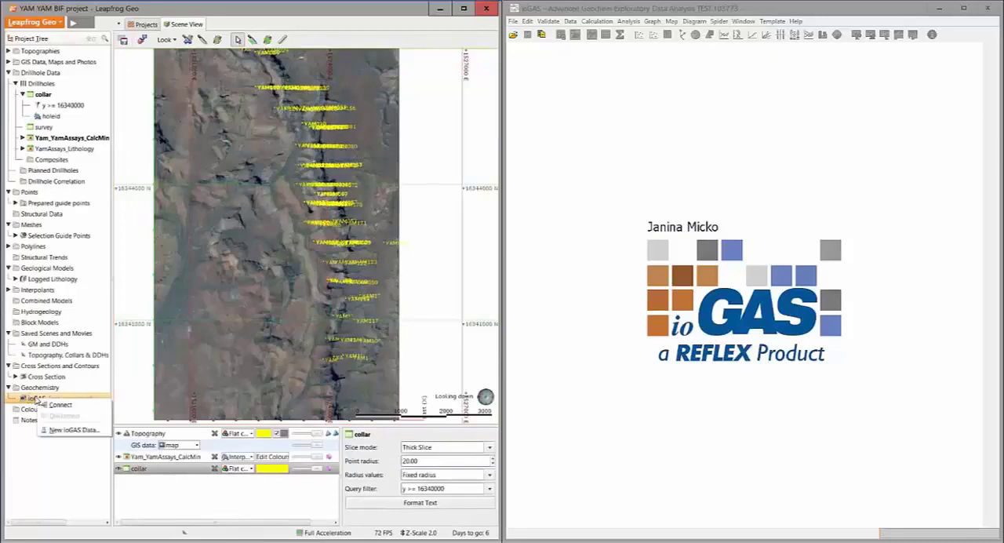
{"action": "left_click", "coordinate": [64, 431]}
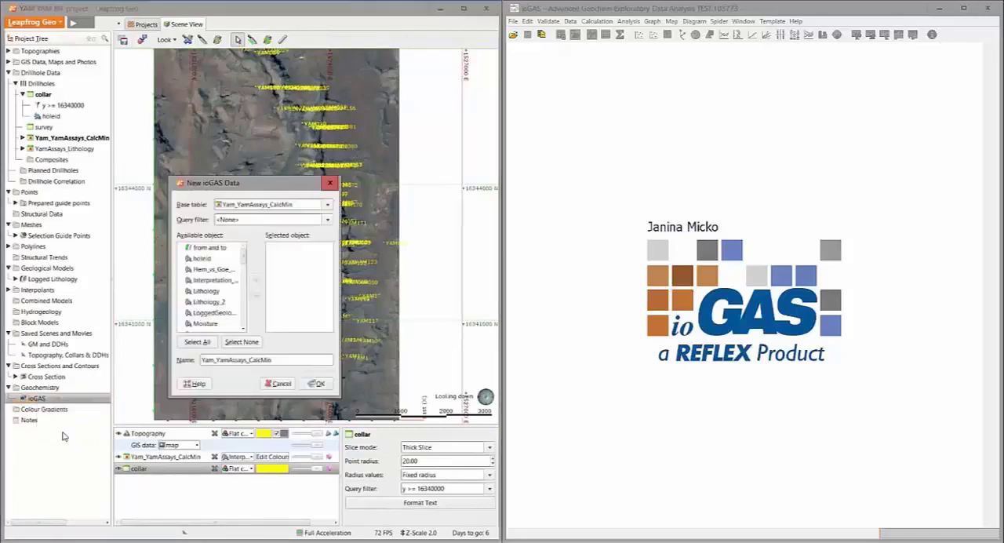
{"action": "left_click", "coordinate": [238, 206]}
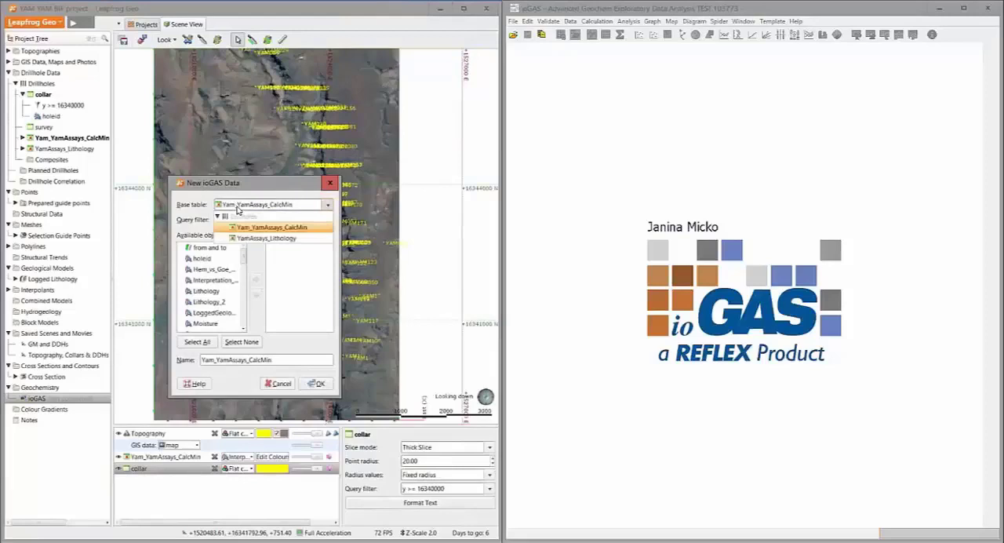
{"action": "left_click", "coordinate": [237, 209]}
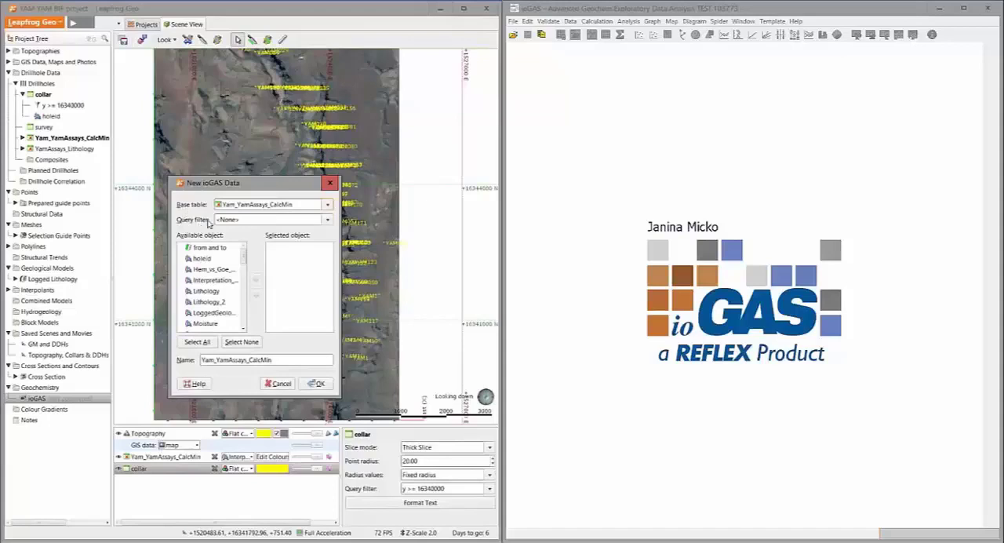
{"action": "left_click", "coordinate": [259, 220]}
{"action": "left_click", "coordinate": [265, 252]}
Include all available columns in the ioGAS data and create the object with the name Yam_YamAssays_CalcMin
{"action": "left_click_drag", "start_coordinate": [240, 396], "coordinate": [235, 426]}
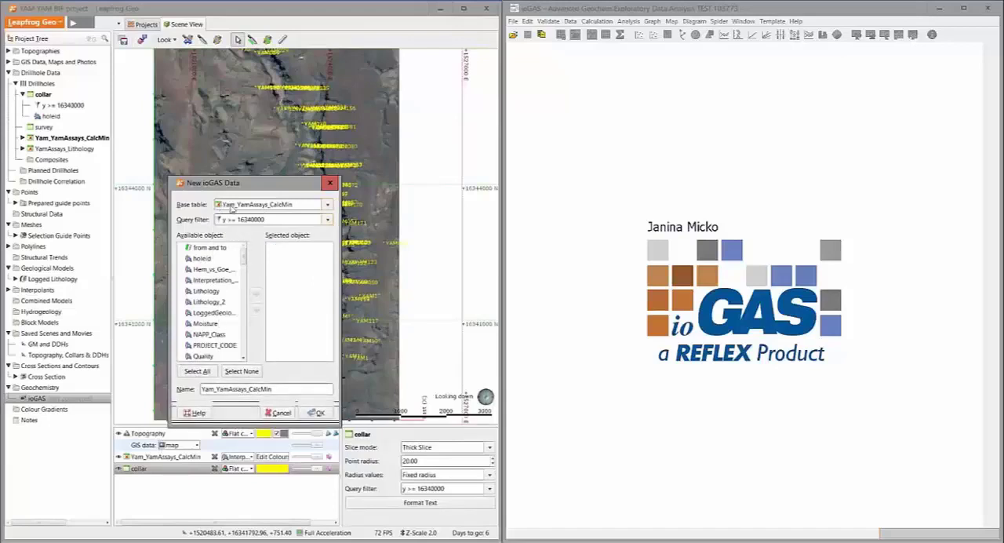
{"action": "left_click", "coordinate": [197, 372]}
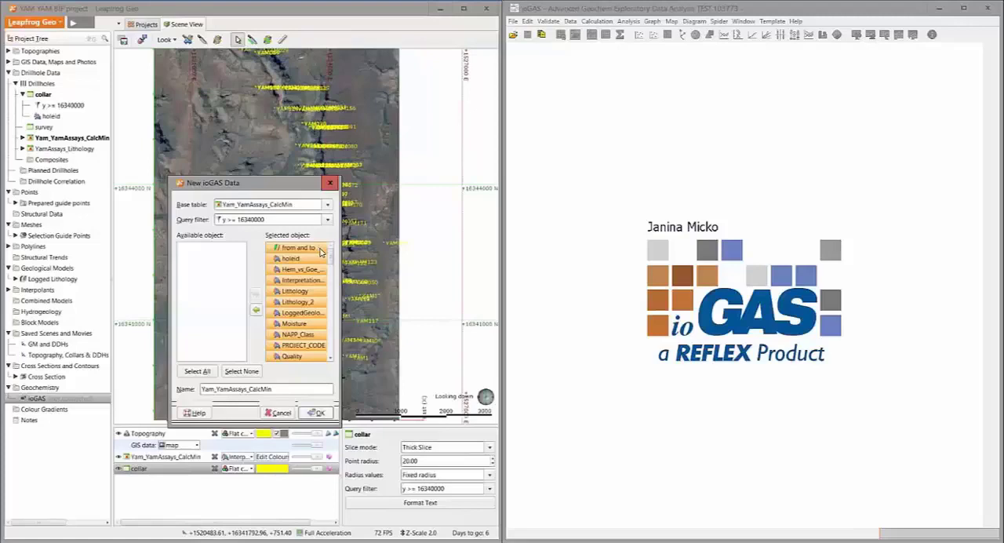
{"action": "left_click", "coordinate": [317, 413]}
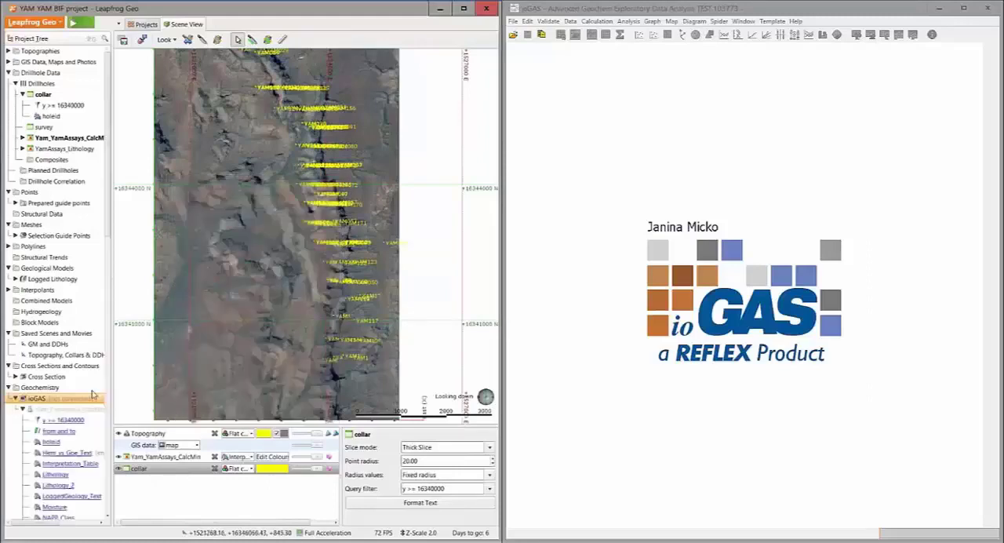
Add the Yam_YamAssays_CalcMin ioGAS data object from the project tree to the empty scene
{"action": "scroll", "coordinate": [93, 395], "scroll_direction": "down", "scroll_amount": 15}
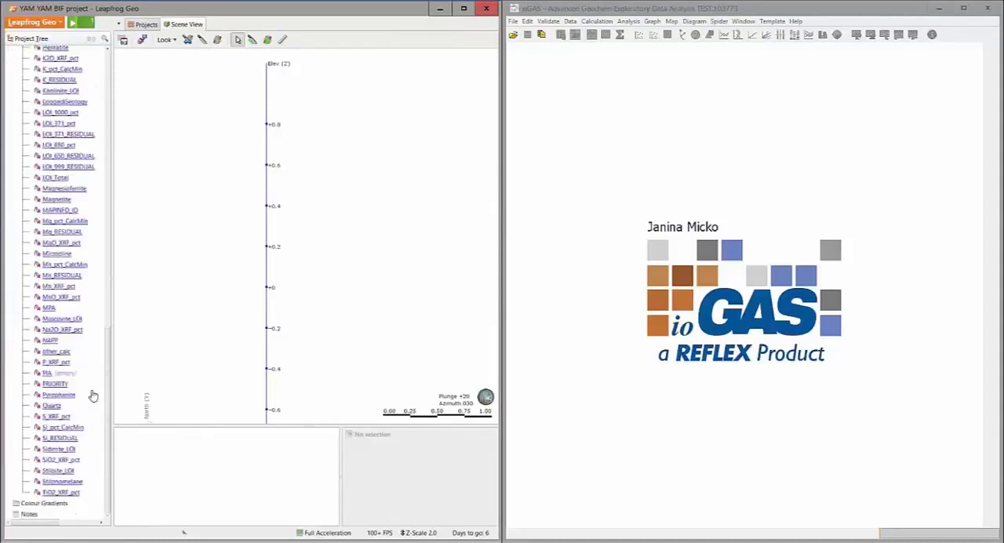
{"action": "scroll", "coordinate": [93, 395], "scroll_direction": "up", "scroll_amount": 5}
{"action": "scroll", "coordinate": [92, 395], "scroll_direction": "up", "scroll_amount": 10}
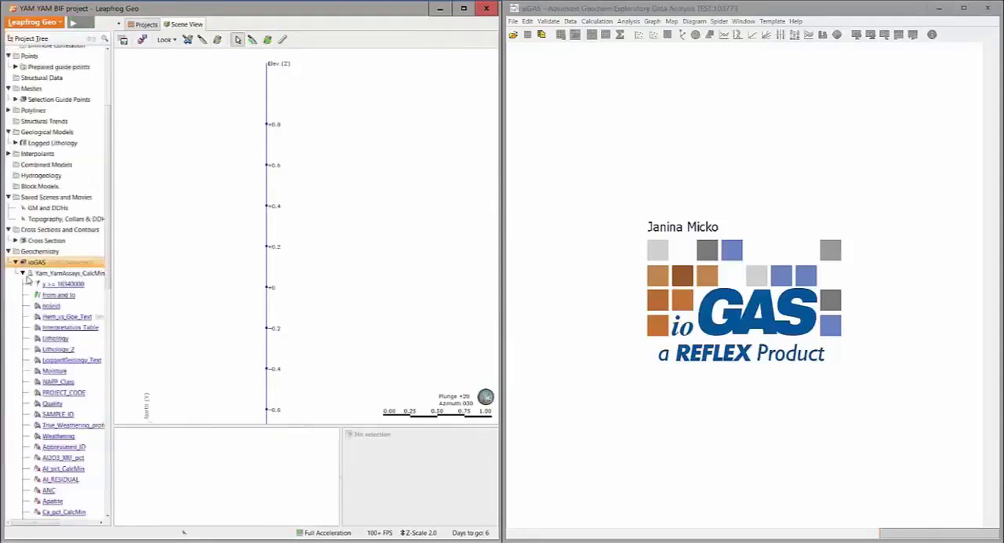
{"action": "left_click_drag", "start_coordinate": [48, 274], "coordinate": [227, 229]}
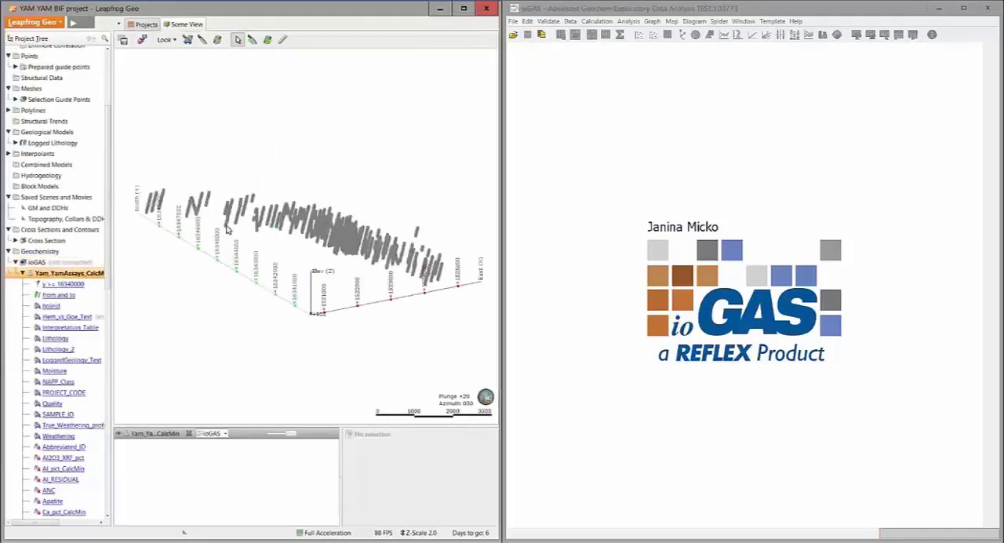
Examine the ioGAS data points along the drillholes, both close up and across the whole deposit
{"action": "left_click_drag", "start_coordinate": [290, 250], "coordinate": [329, 269]}
{"action": "scroll", "coordinate": [329, 269], "scroll_direction": "up", "scroll_amount": 15}
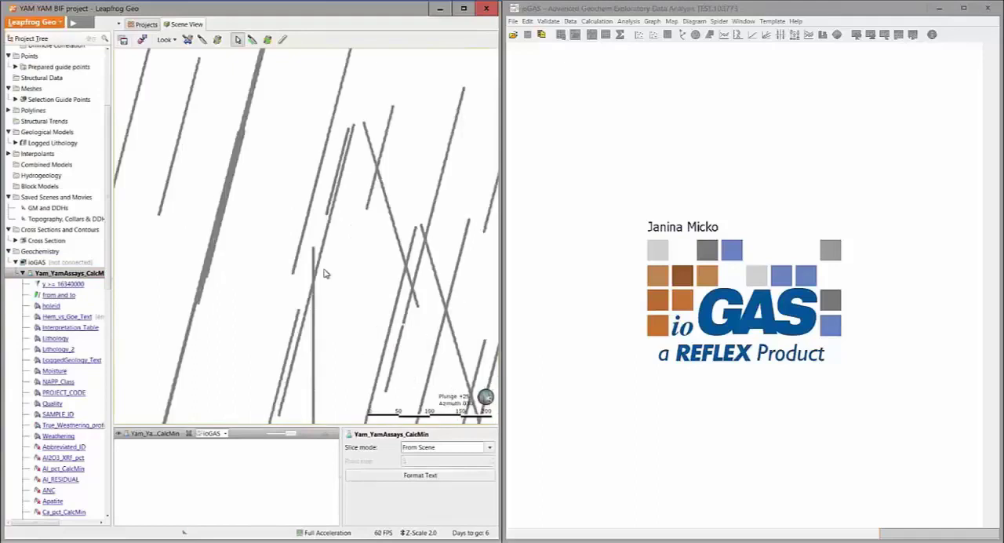
{"action": "middle_click_drag", "start_coordinate": [345, 291], "coordinate": [284, 255]}
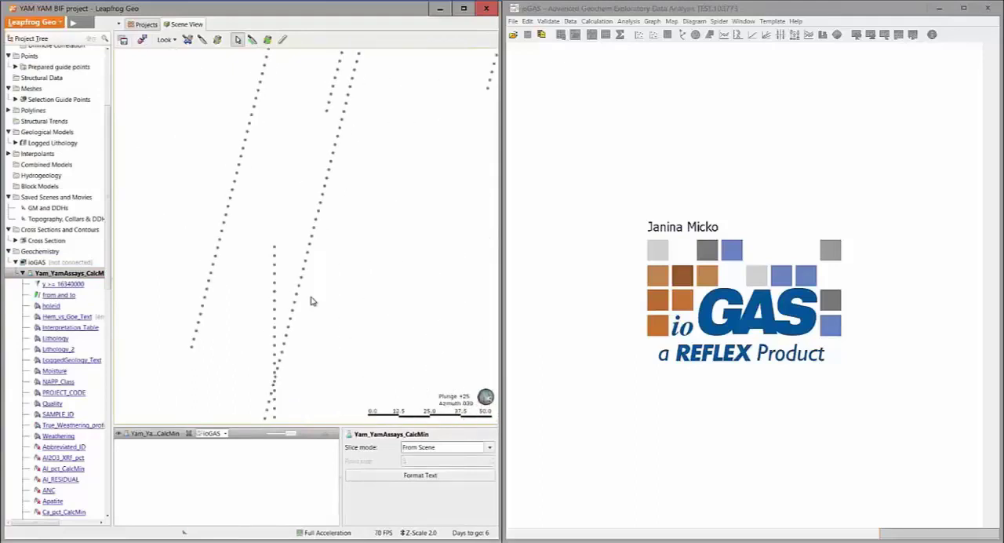
{"action": "scroll", "coordinate": [328, 318], "scroll_direction": "down", "scroll_amount": 2}
{"action": "scroll", "coordinate": [330, 318], "scroll_direction": "down", "scroll_amount": 10}
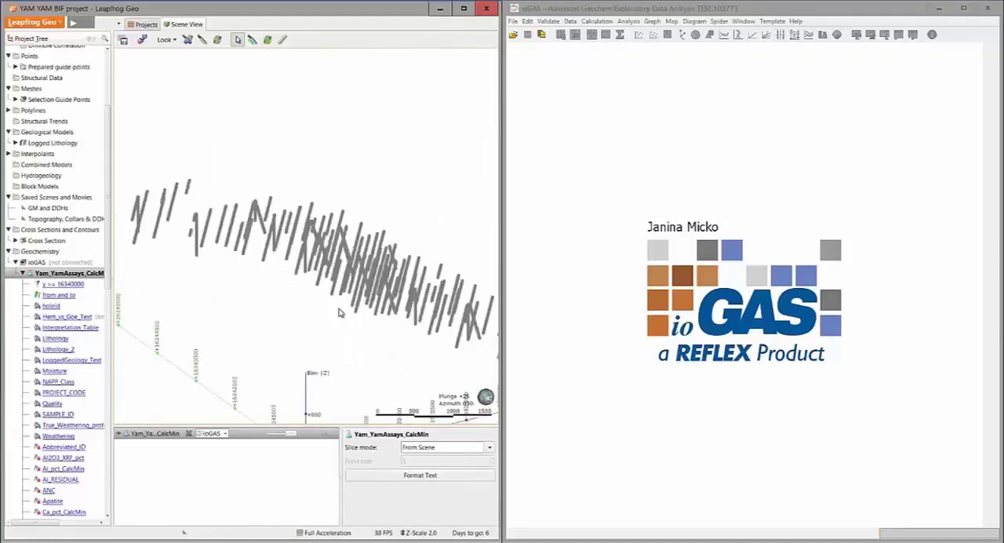
{"action": "middle_click_drag", "start_coordinate": [335, 316], "coordinate": [326, 291]}
{"action": "left_click_drag", "start_coordinate": [367, 252], "coordinate": [347, 252]}
{"action": "scroll", "coordinate": [347, 253], "scroll_direction": "down", "scroll_amount": 1}
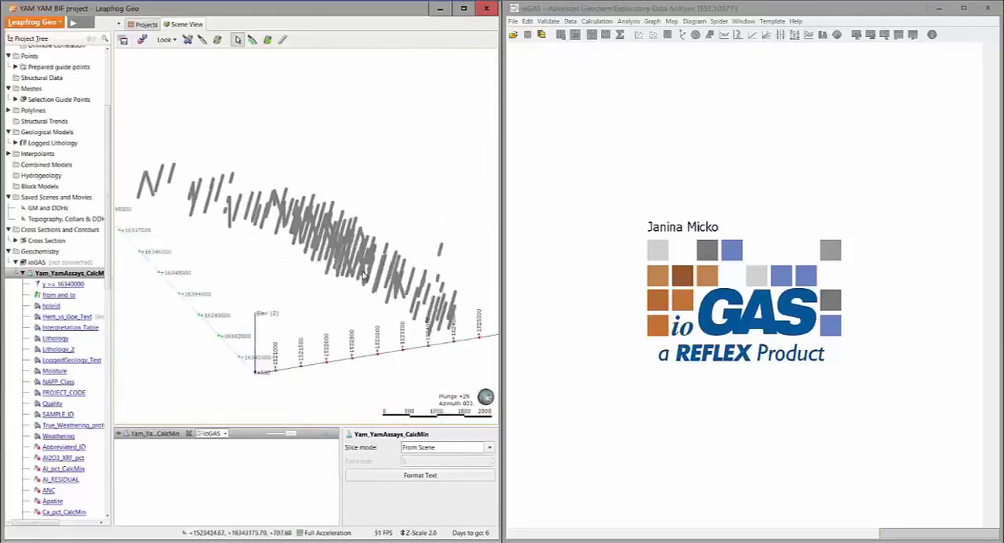
{"action": "middle_click_drag", "start_coordinate": [360, 276], "coordinate": [350, 251]}
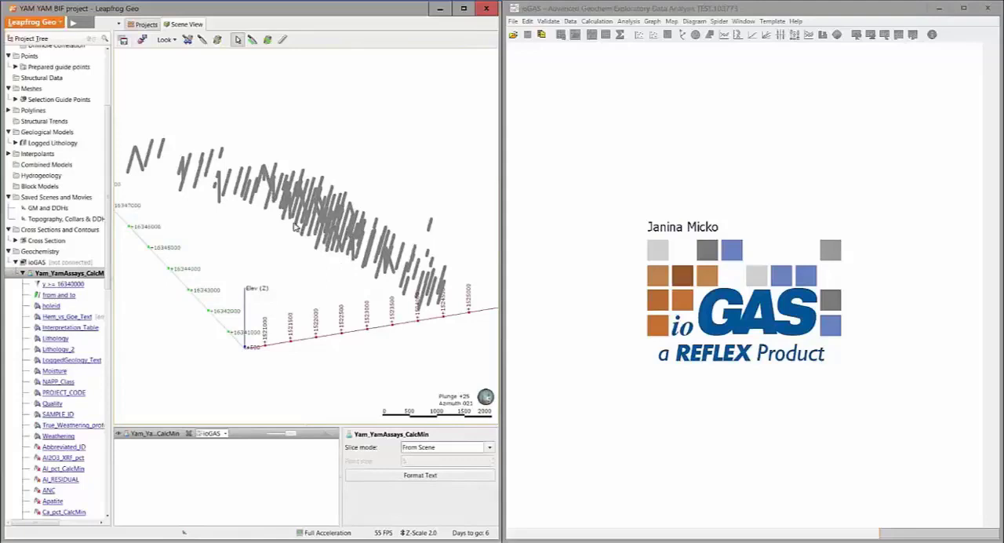
Connect the project to ioGAS, and switch to ioGAS to open the linked Yam_YamAssays_CalcMin data
{"action": "right_click", "coordinate": [45, 264]}
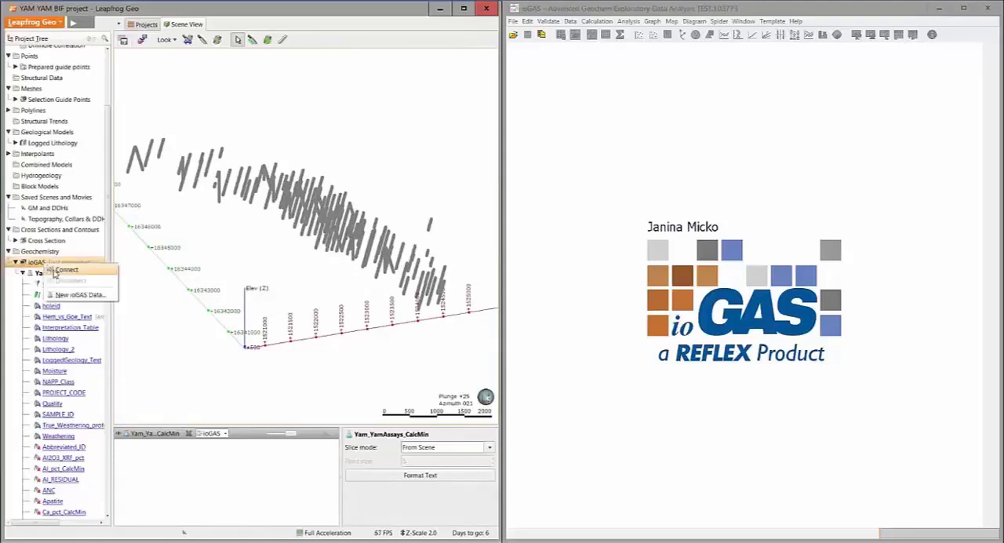
{"action": "left_click", "coordinate": [54, 271]}
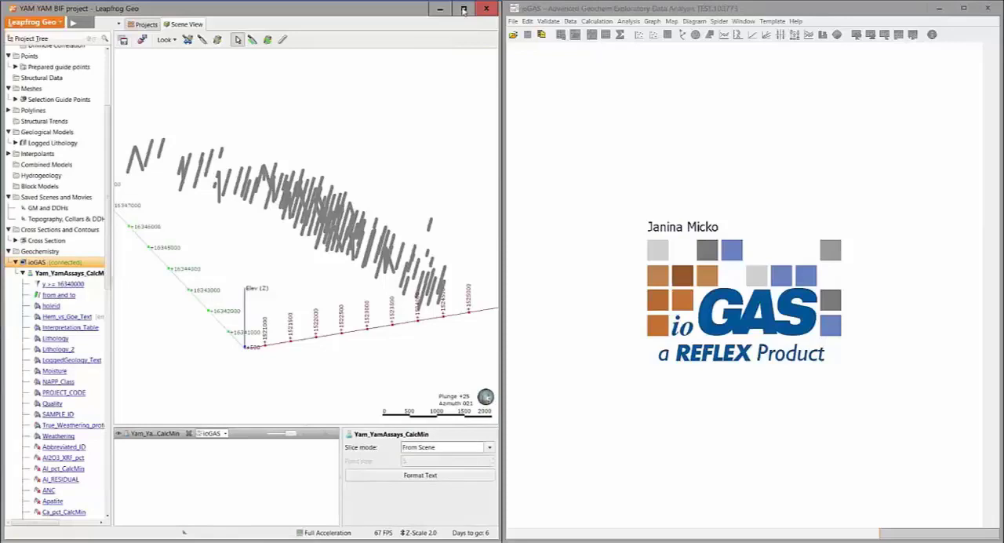
{"action": "key", "text": "alt+Tab"}
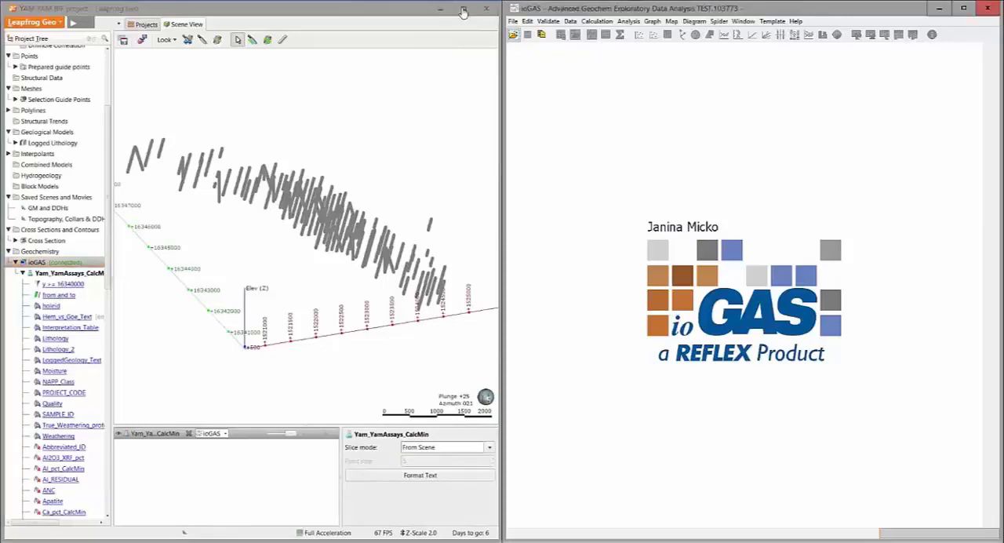
{"action": "left_click", "coordinate": [514, 21]}
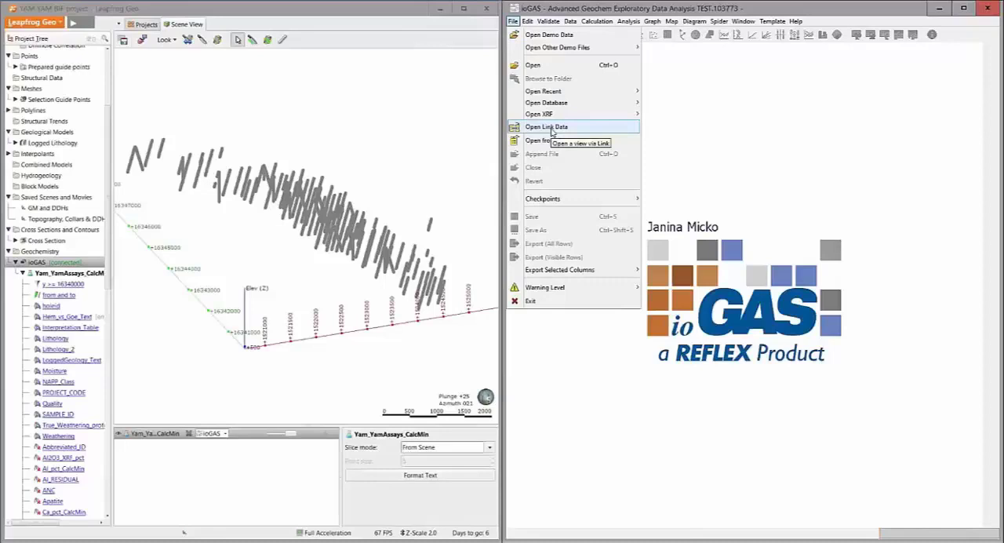
{"action": "left_click", "coordinate": [552, 128]}
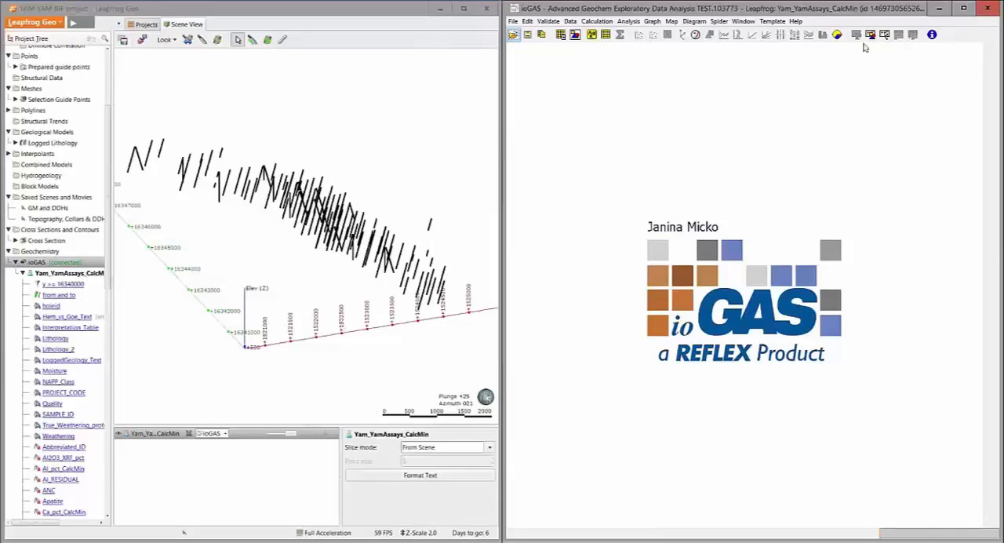
Display the linked drillhole data in an attribute map and arrange the map window
{"action": "left_click_drag", "start_coordinate": [862, 183], "coordinate": [732, 146]}
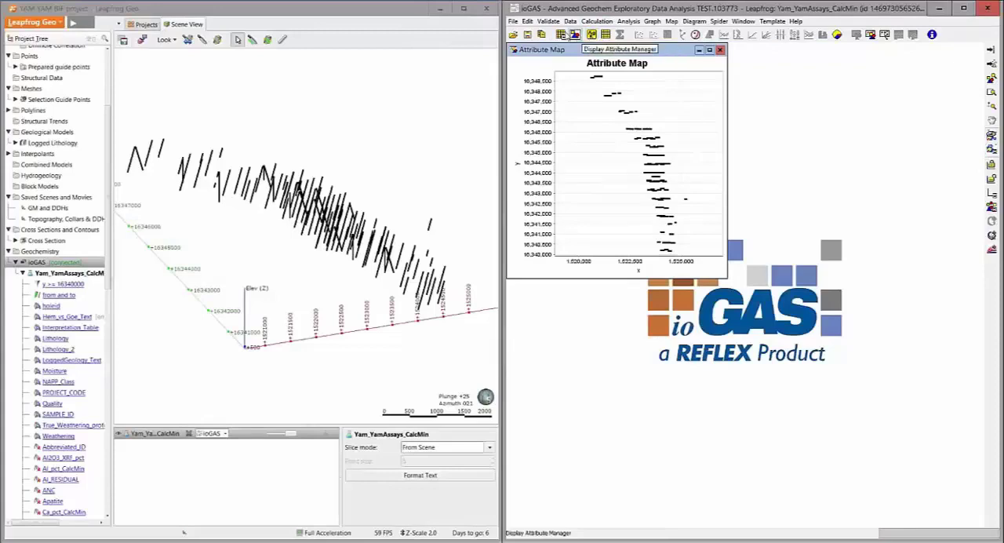
Open the column properties of the linked data, allowing all windows to close, and enlarge the dialog to review the columns
{"action": "left_click", "coordinate": [564, 37]}
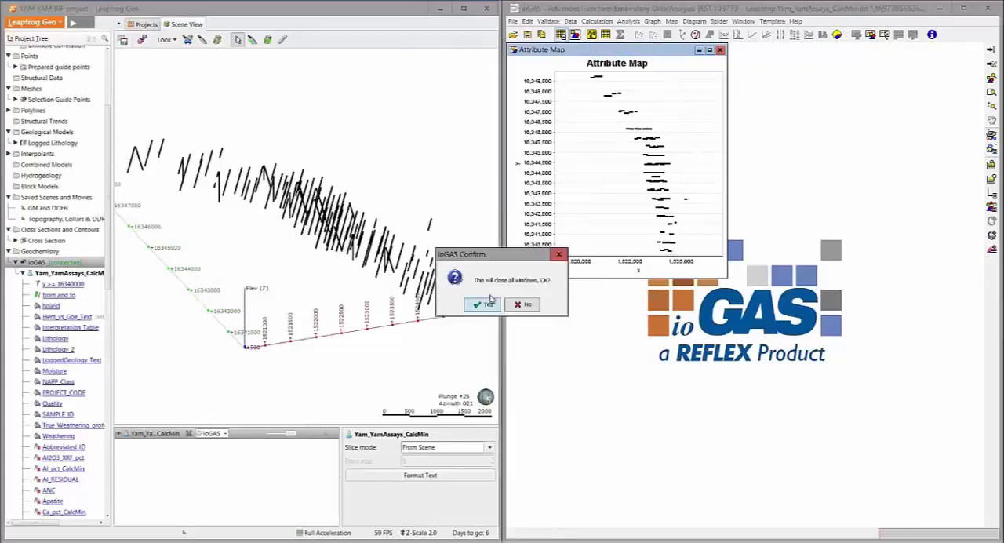
{"action": "left_click", "coordinate": [494, 299]}
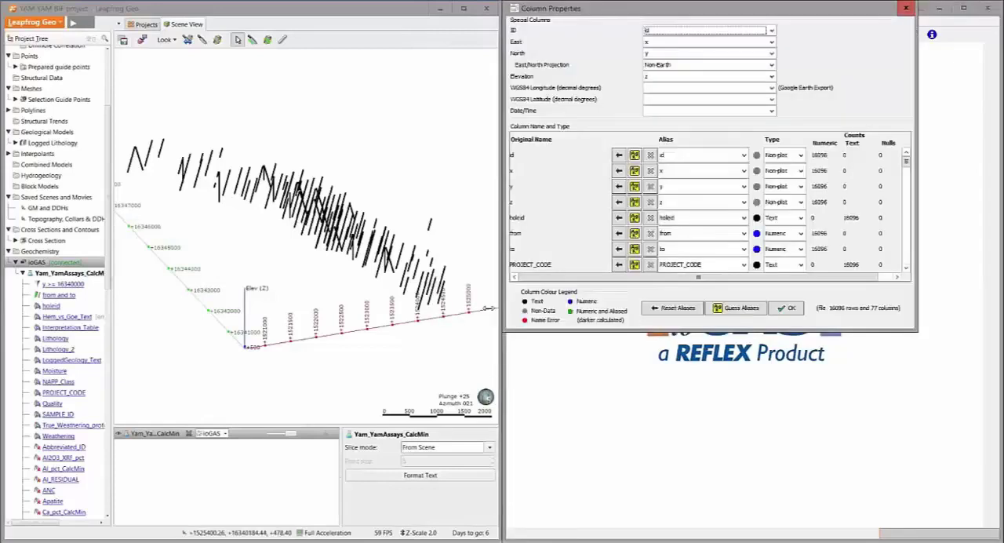
{"action": "left_click_drag", "start_coordinate": [789, 334], "coordinate": [806, 522]}
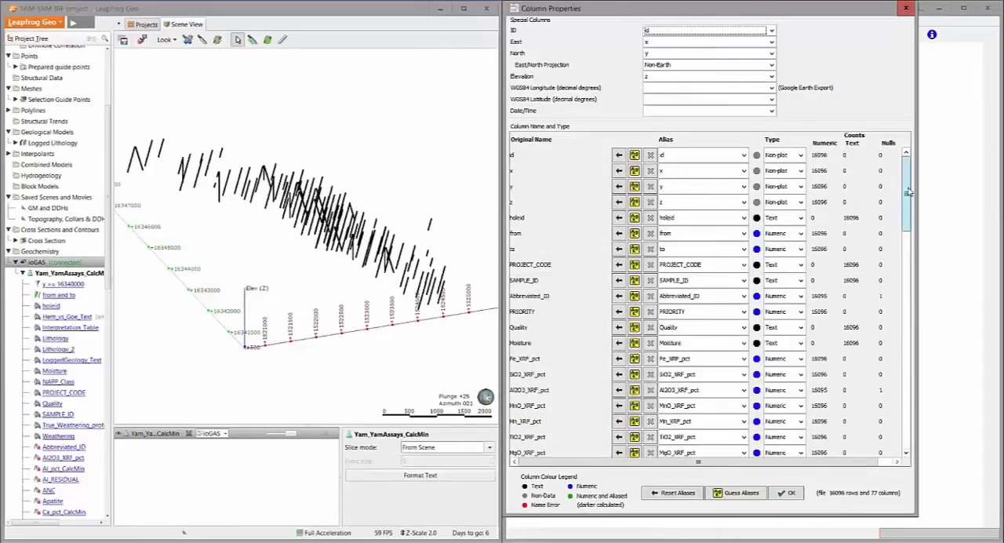
{"action": "scroll", "coordinate": [908, 193], "scroll_direction": "down", "scroll_amount": 2}
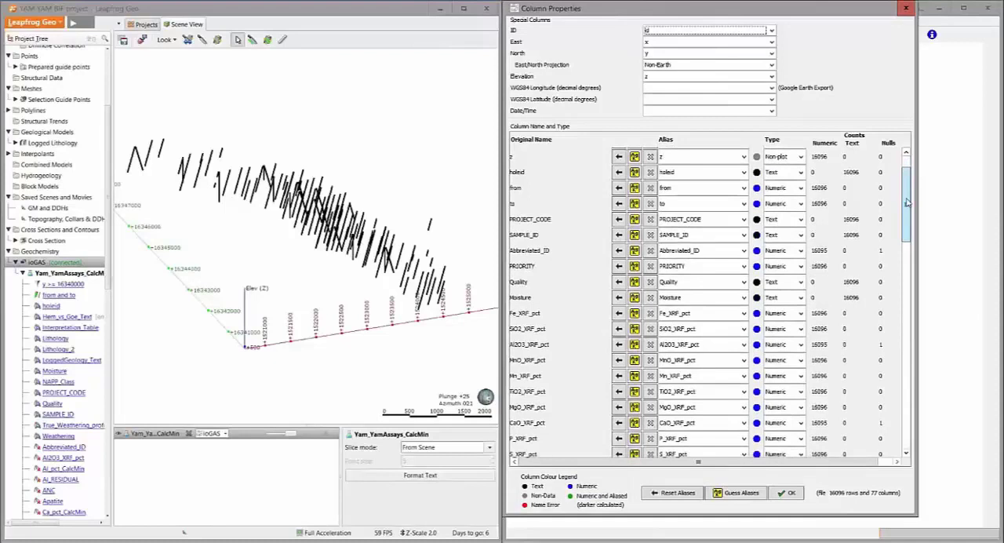
Guess aliases for the columns, reset the alias of Mn_XRF_pct to its original name, and accept the column properties despite non-aliased names
{"action": "left_click", "coordinate": [738, 493]}
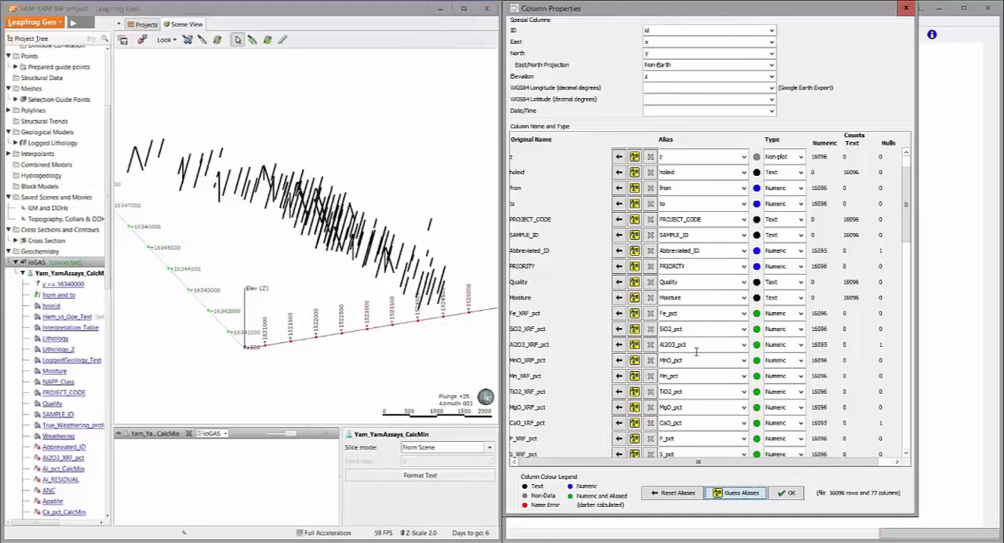
{"action": "left_click", "coordinate": [621, 376]}
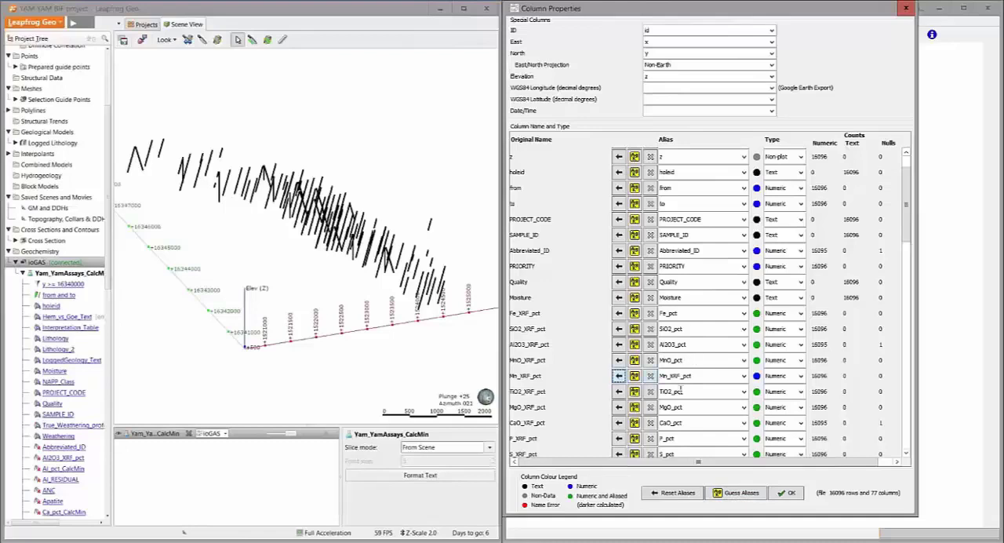
{"action": "left_click_drag", "start_coordinate": [908, 228], "coordinate": [904, 345]}
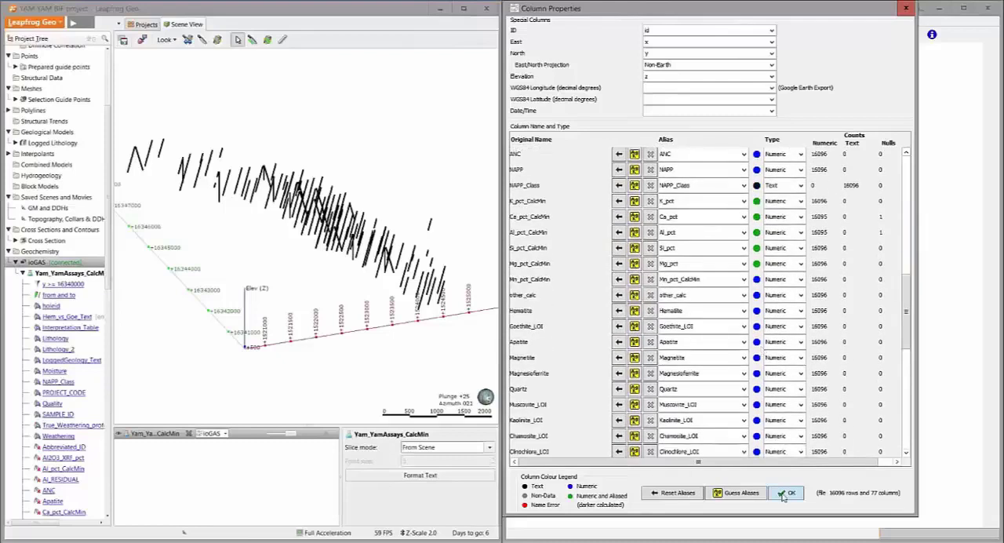
{"action": "left_click", "coordinate": [782, 496]}
{"action": "left_click", "coordinate": [787, 493]}
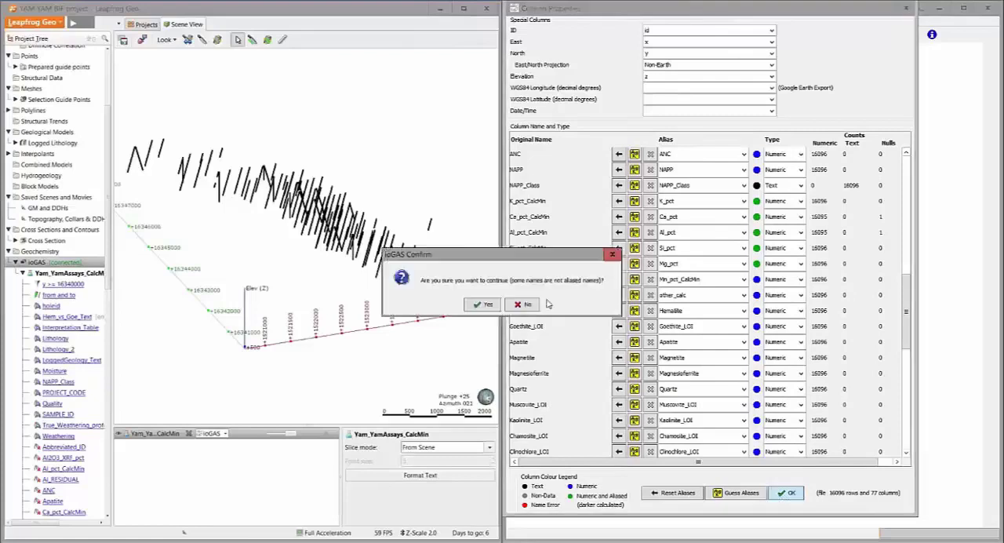
{"action": "left_click", "coordinate": [484, 304]}
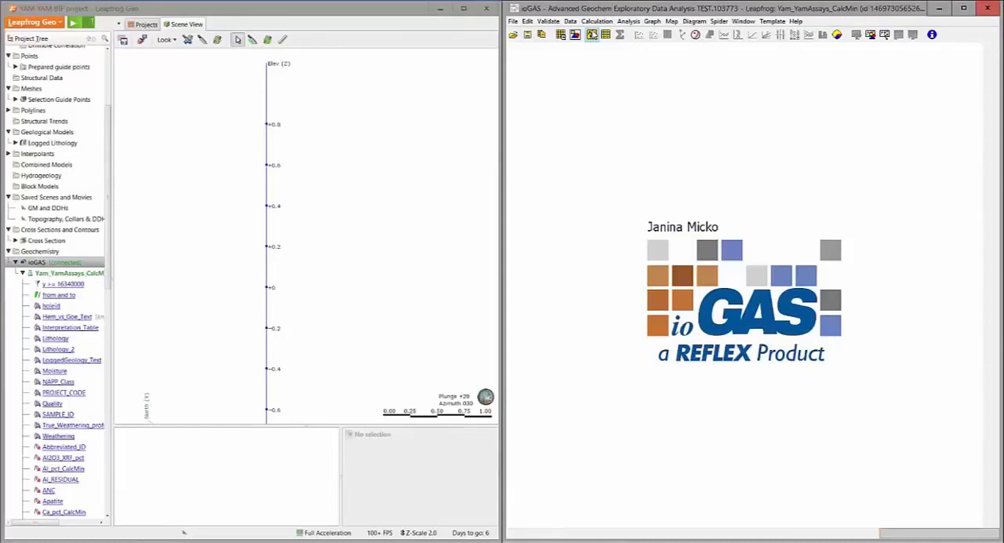
Remove K_pct, Ca_pct, Al_pct, Si_pct and Mg_pct from the selected variables, keeping Fe_pct through LOI_pct
{"action": "left_click", "coordinate": [592, 34]}
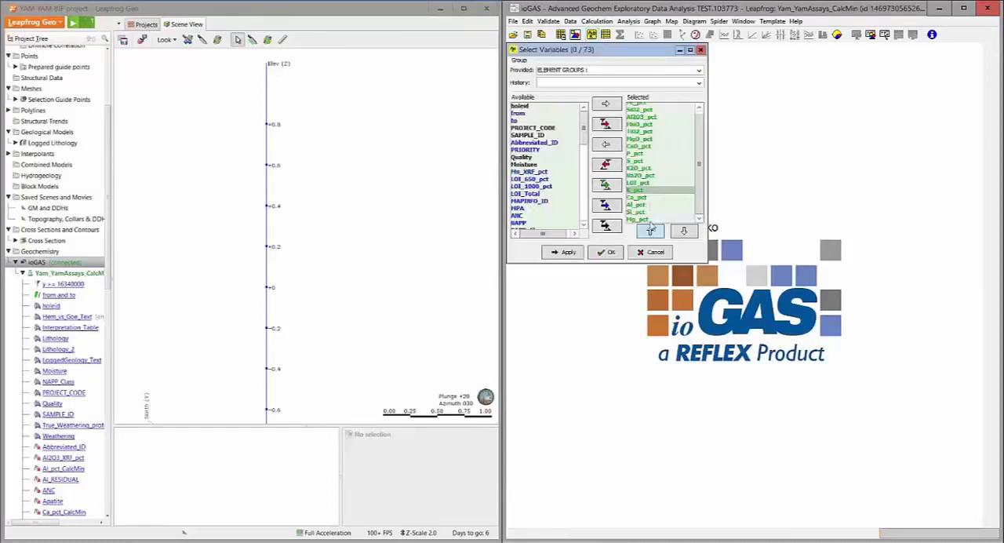
{"action": "left_click", "coordinate": [650, 219], "text": "shift"}
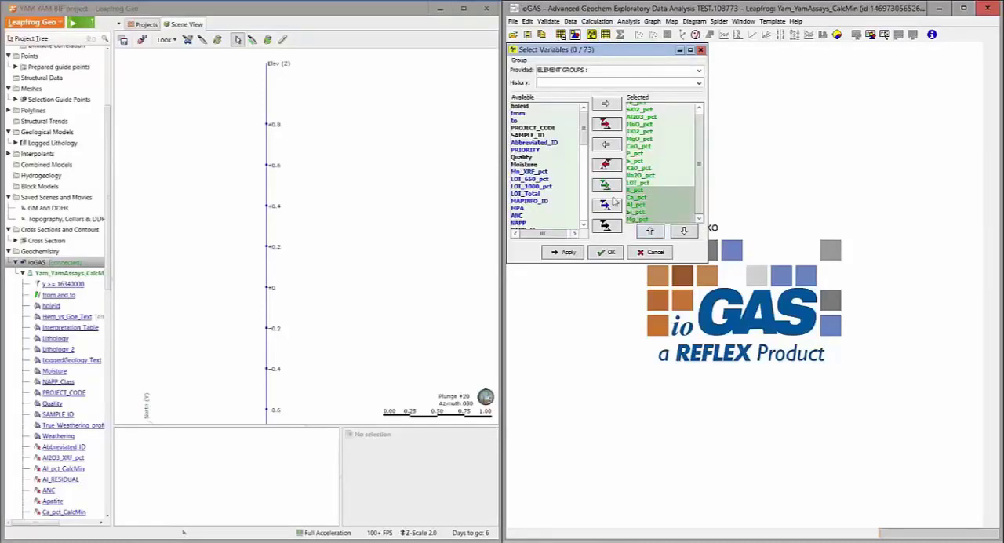
{"action": "left_click", "coordinate": [612, 148]}
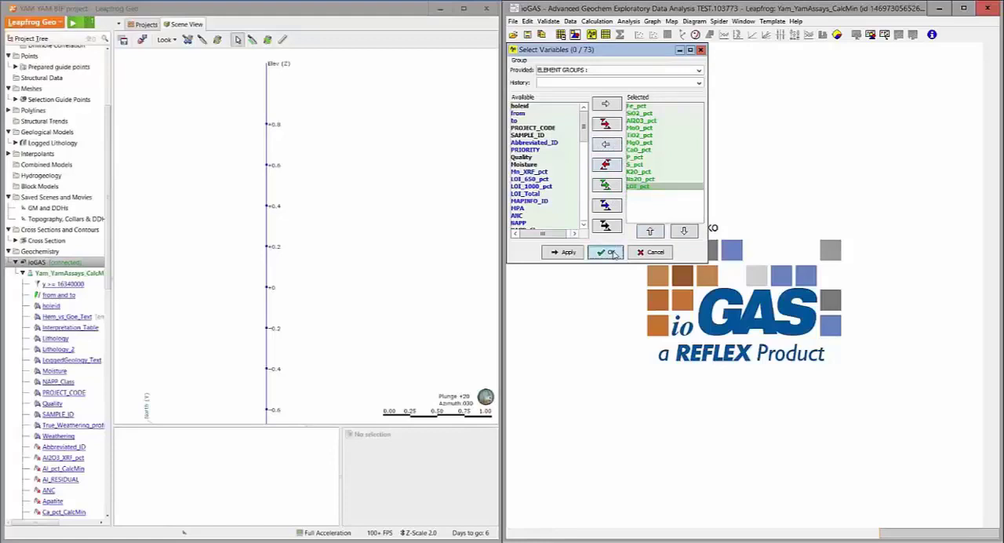
{"action": "left_click", "coordinate": [611, 253]}
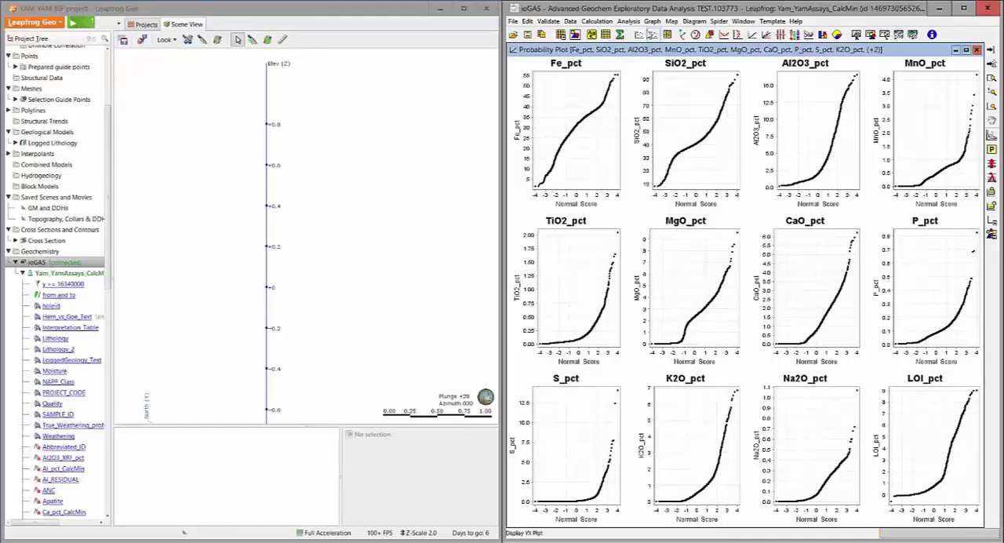
Create a random subsample containing 20 percent of the data
{"action": "left_click", "coordinate": [571, 22]}
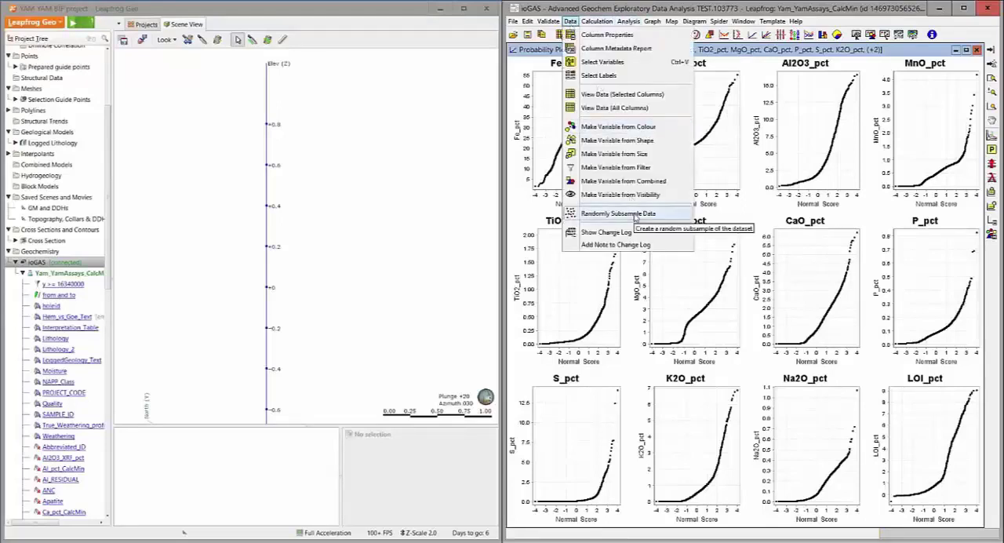
{"action": "left_click", "coordinate": [634, 214]}
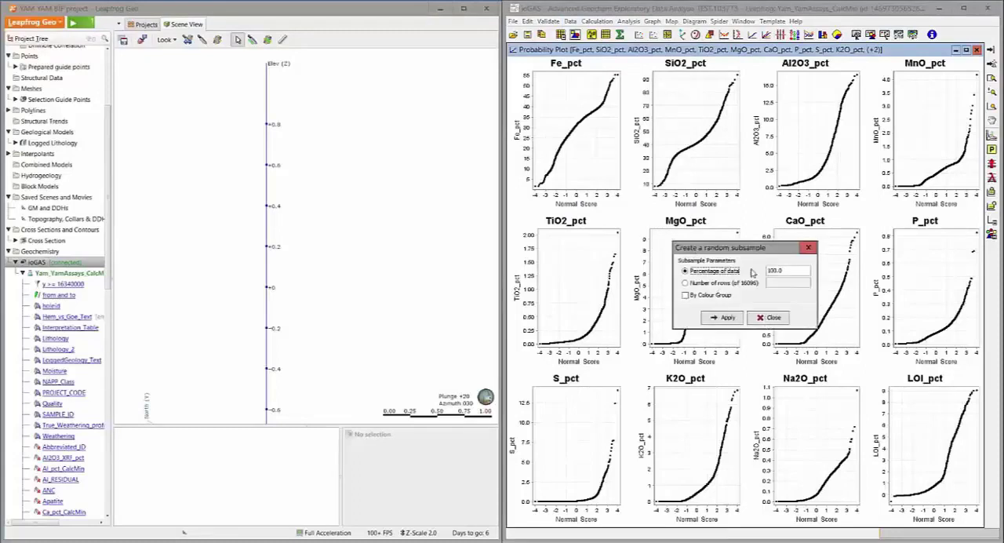
{"action": "left_click_drag", "start_coordinate": [785, 270], "coordinate": [759, 266]}
{"action": "type", "text": "20"}
{"action": "left_click", "coordinate": [728, 319]}
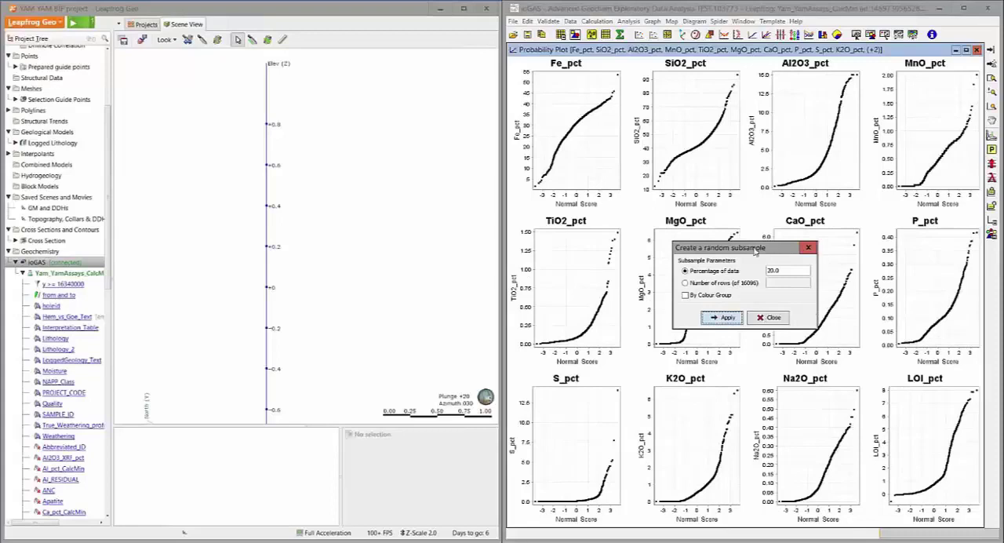
{"action": "left_click", "coordinate": [770, 317]}
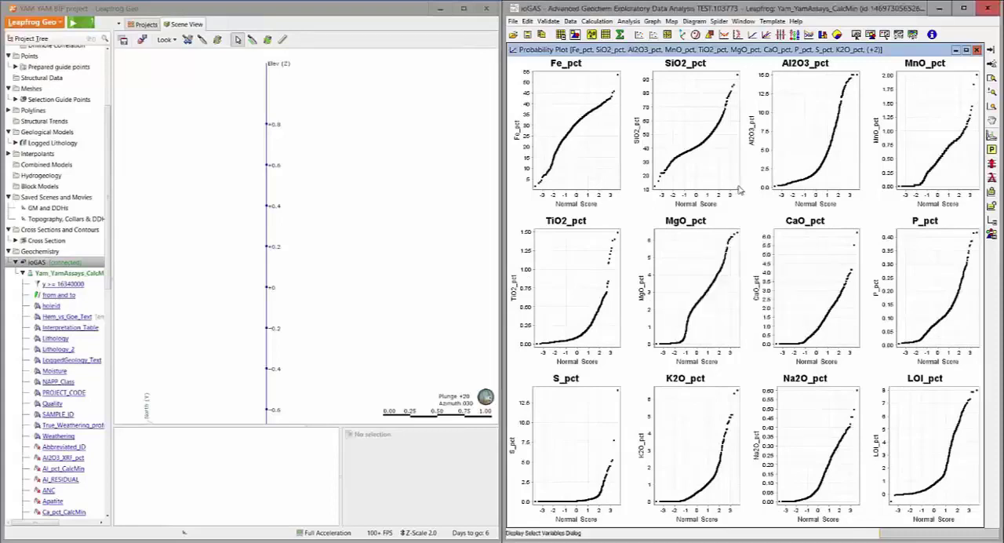
Review the colour, shape and filter attributes in the Attribute Manager to check the random subsample filter, and close it
{"action": "left_click", "coordinate": [575, 35]}
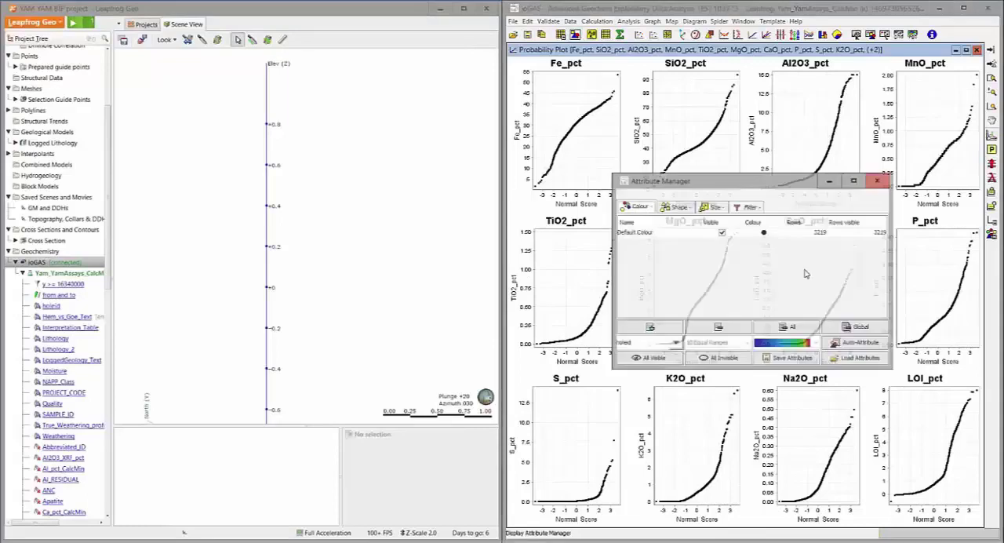
{"action": "left_click", "coordinate": [750, 206]}
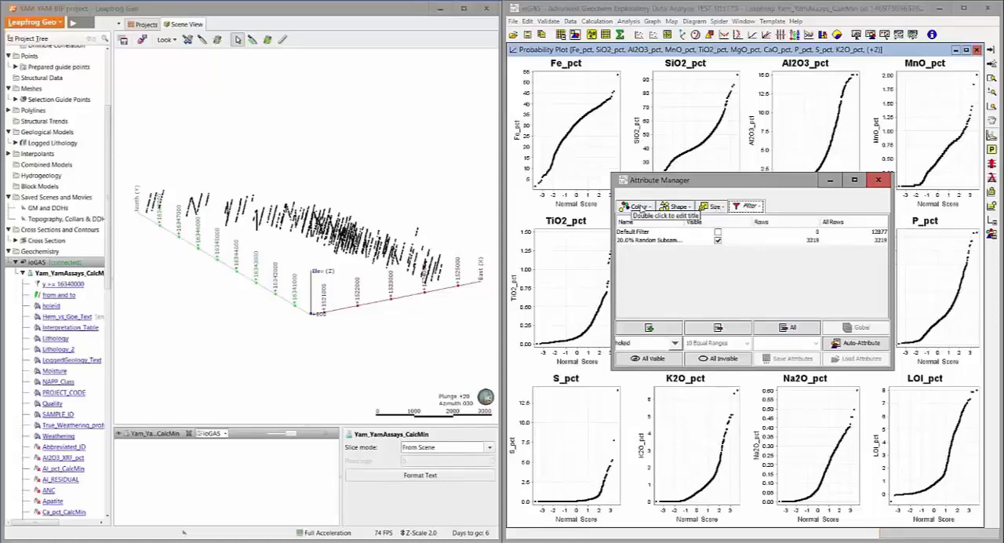
{"action": "left_click", "coordinate": [678, 207]}
{"action": "left_click", "coordinate": [750, 207]}
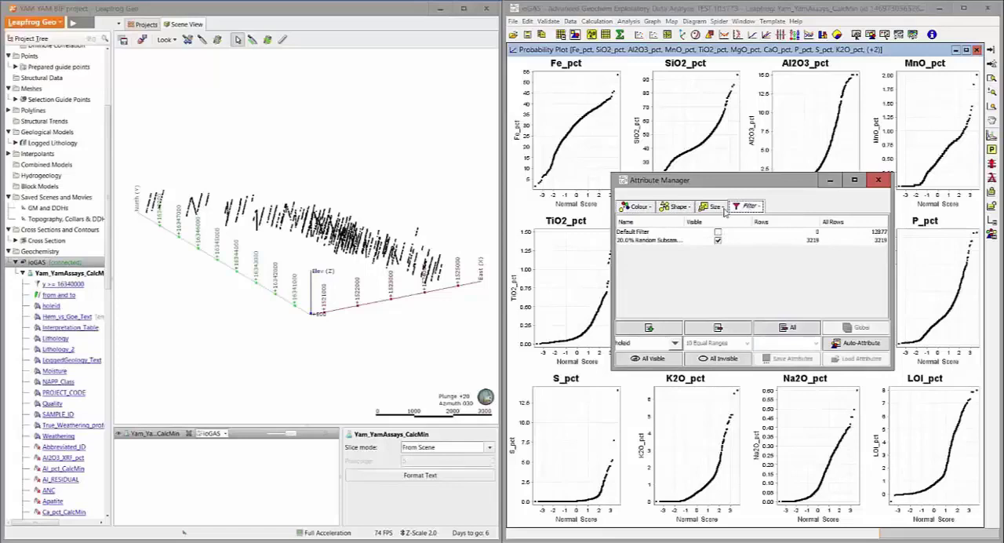
{"action": "left_click", "coordinate": [640, 207]}
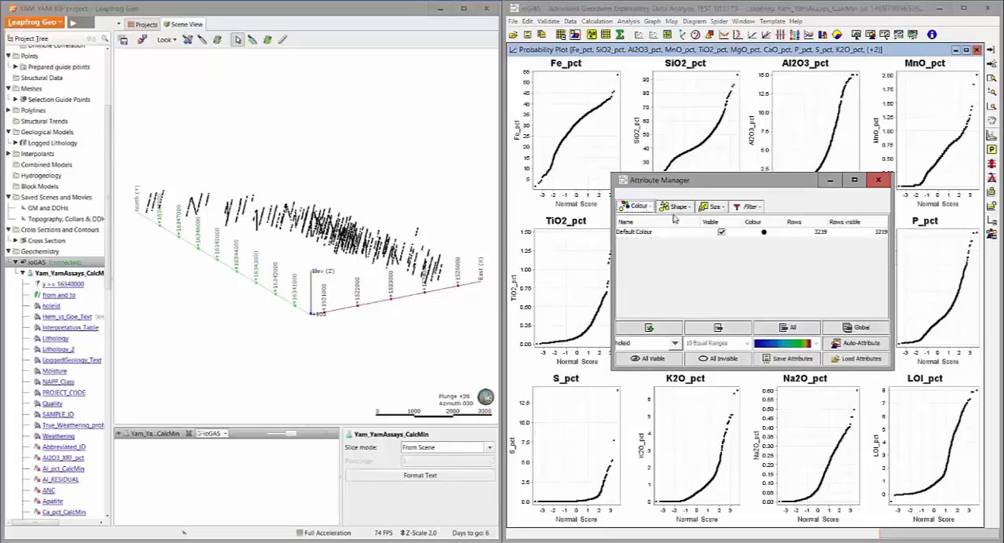
{"action": "left_click", "coordinate": [678, 207]}
{"action": "left_click", "coordinate": [747, 207]}
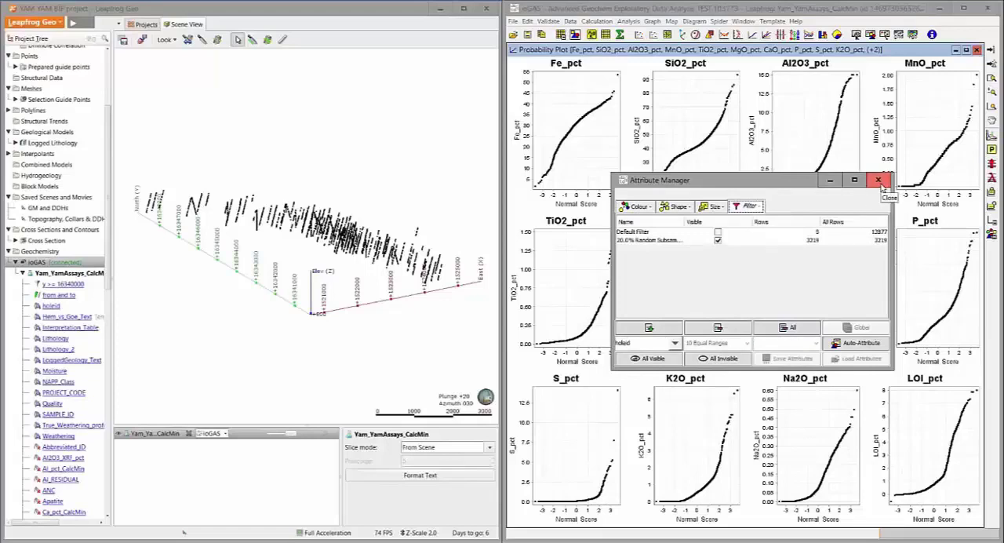
{"action": "left_click", "coordinate": [879, 180]}
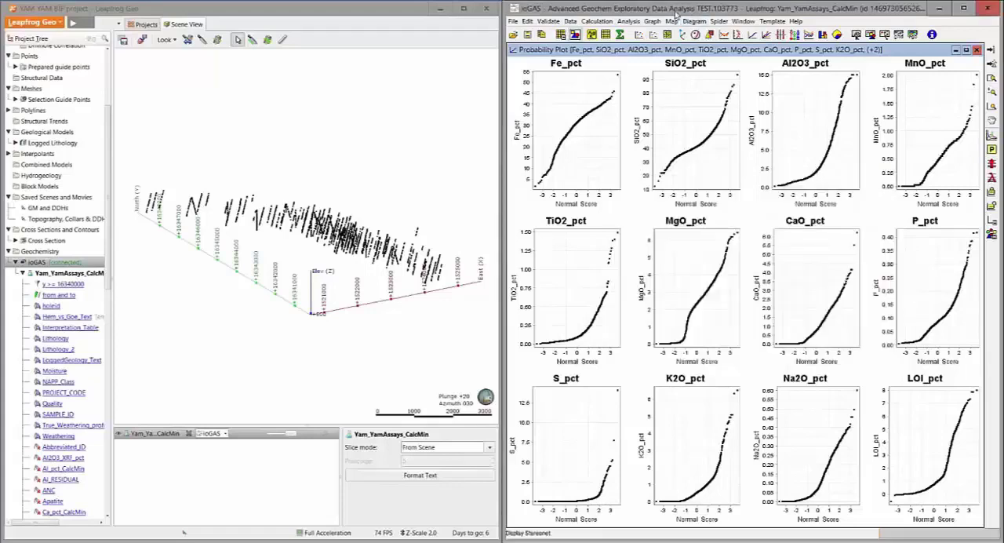
Start a new self organising map (SOM) and set its data transform to Scale 0.001 to 1.0
{"action": "left_click", "coordinate": [629, 21]}
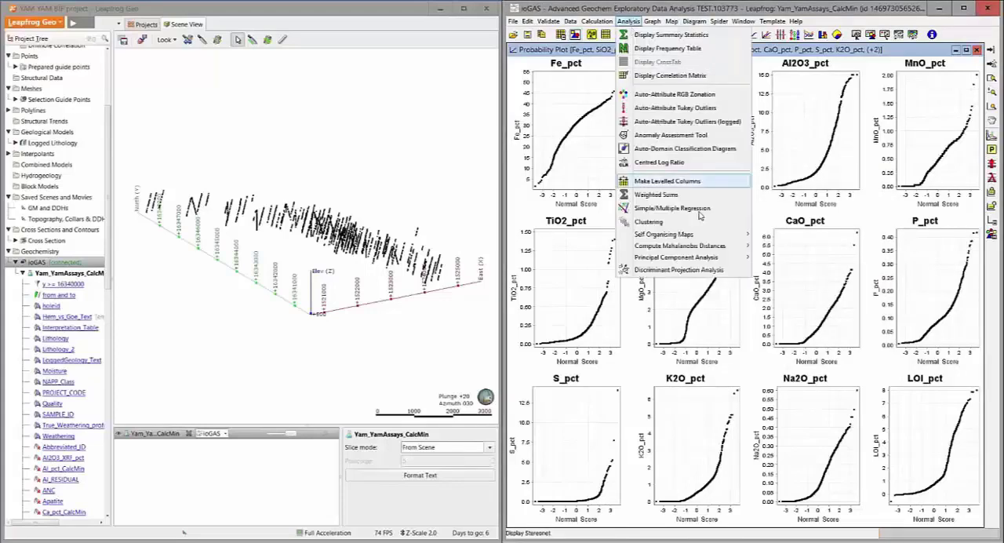
{"action": "mouse_move", "coordinate": [704, 234]}
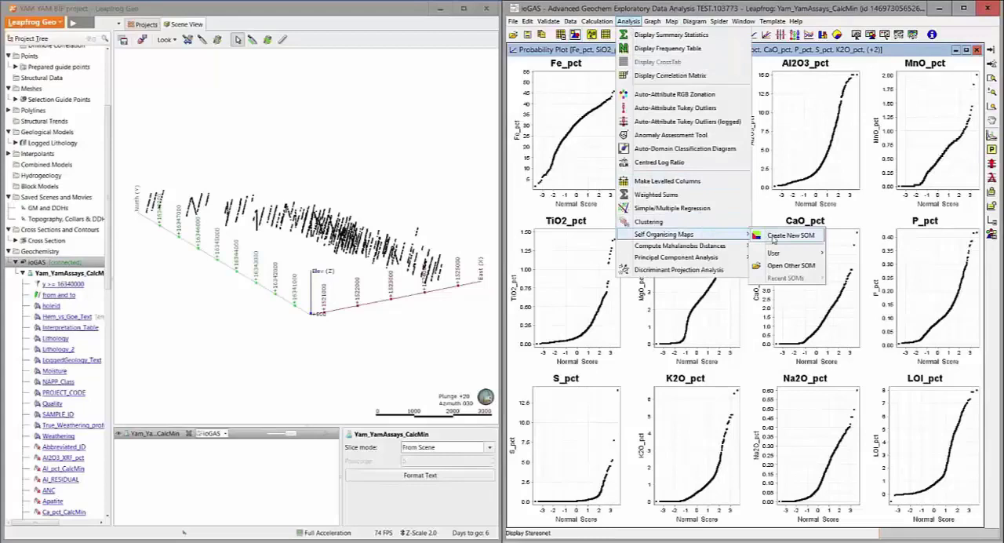
{"action": "left_click", "coordinate": [774, 239]}
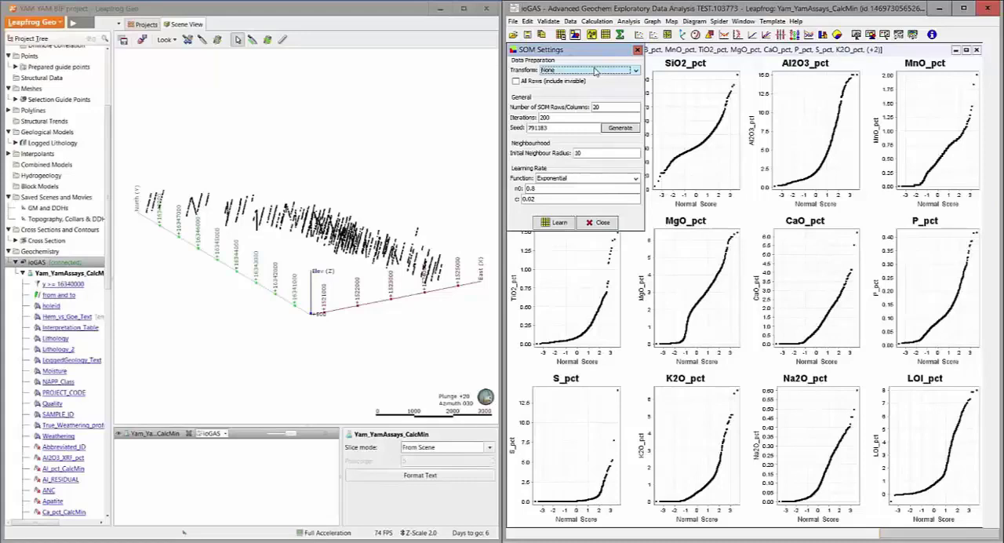
{"action": "left_click", "coordinate": [594, 71]}
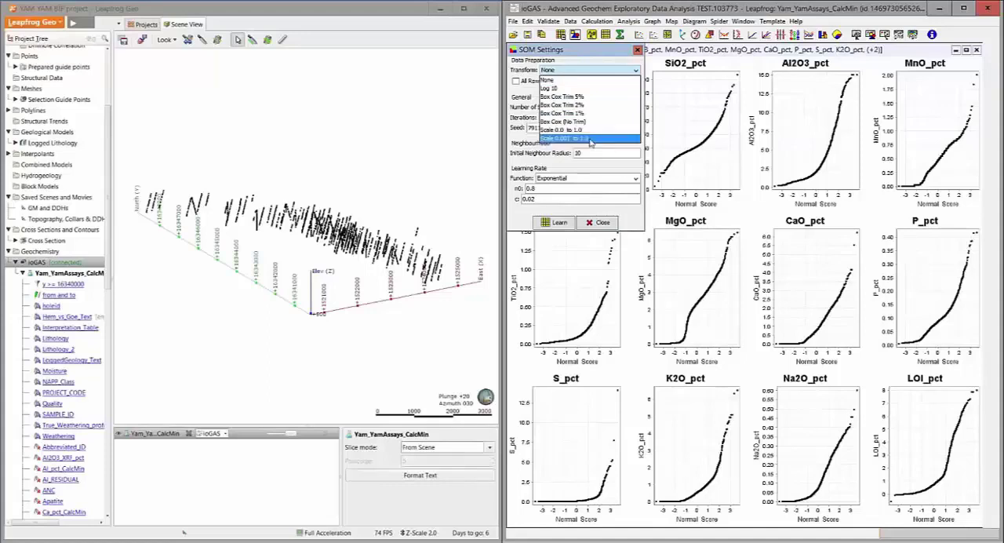
{"action": "left_click", "coordinate": [590, 139]}
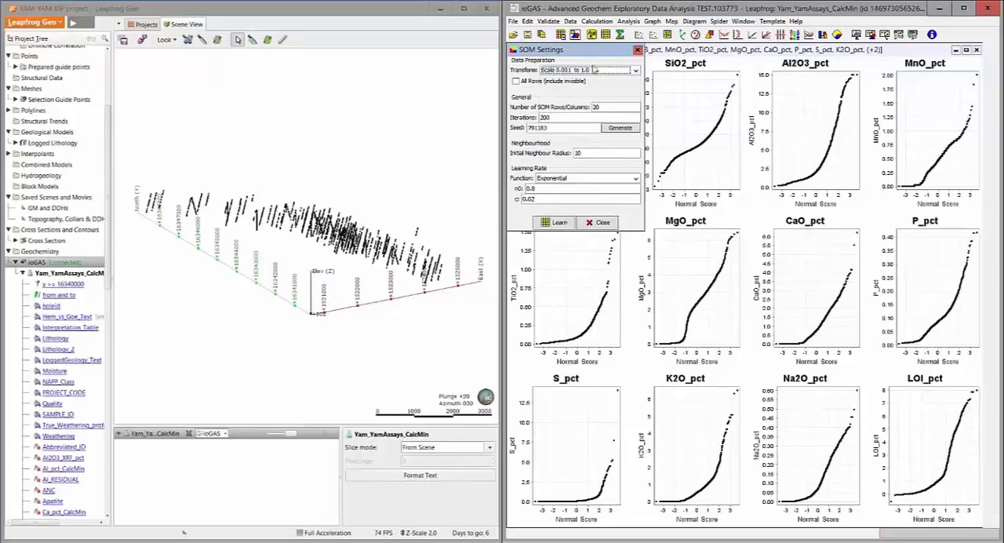
Set the number of SOM rows/columns to 10, the initial neighbour radius to 5 and the iterations to 100
{"action": "double_click", "coordinate": [598, 107]}
{"action": "double_click", "coordinate": [593, 105]}
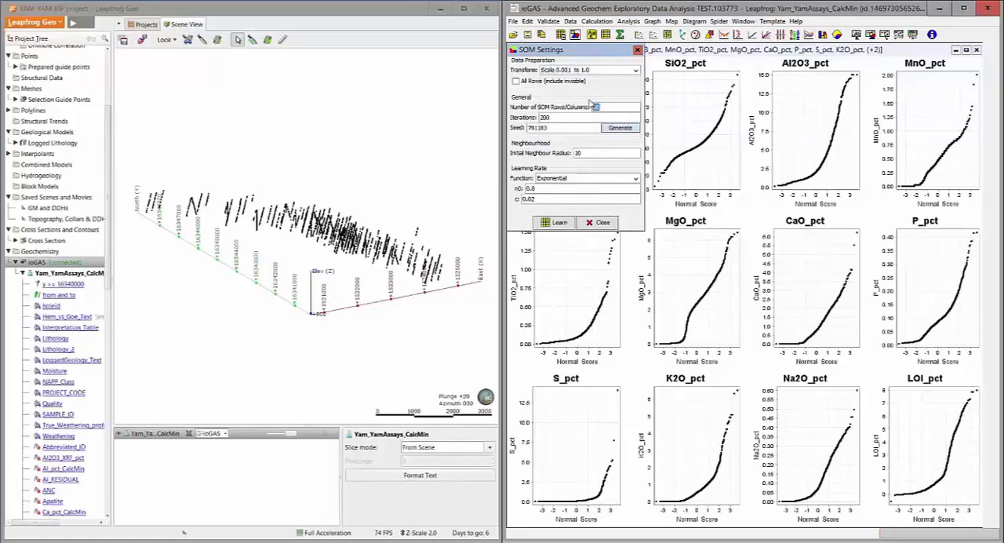
{"action": "type", "text": "10"}
{"action": "double_click", "coordinate": [581, 153]}
{"action": "type", "text": "5"}
{"action": "double_click", "coordinate": [537, 116]}
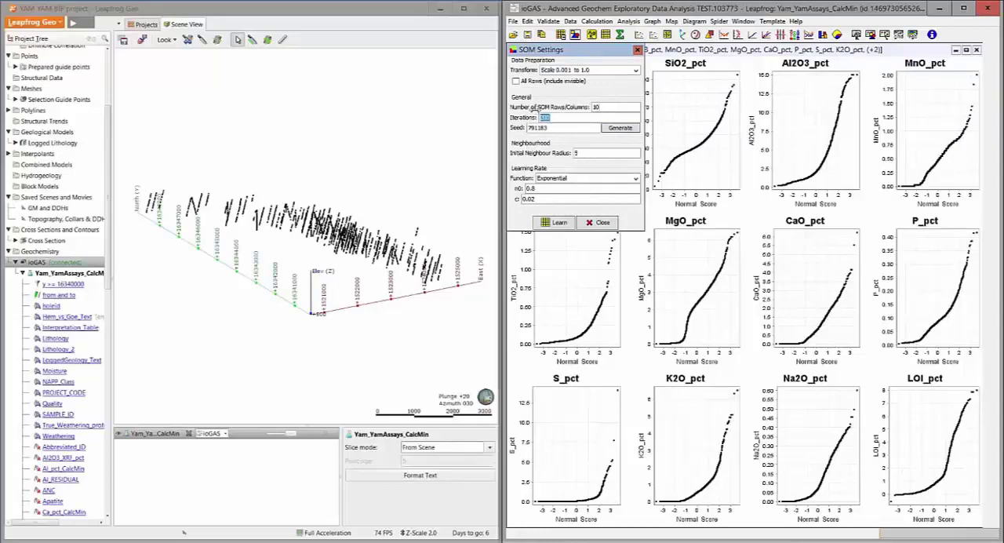
{"action": "type", "text": "100"}
Keep the Exponential learning rate function and run the SOM learning
{"action": "left_click", "coordinate": [584, 178]}
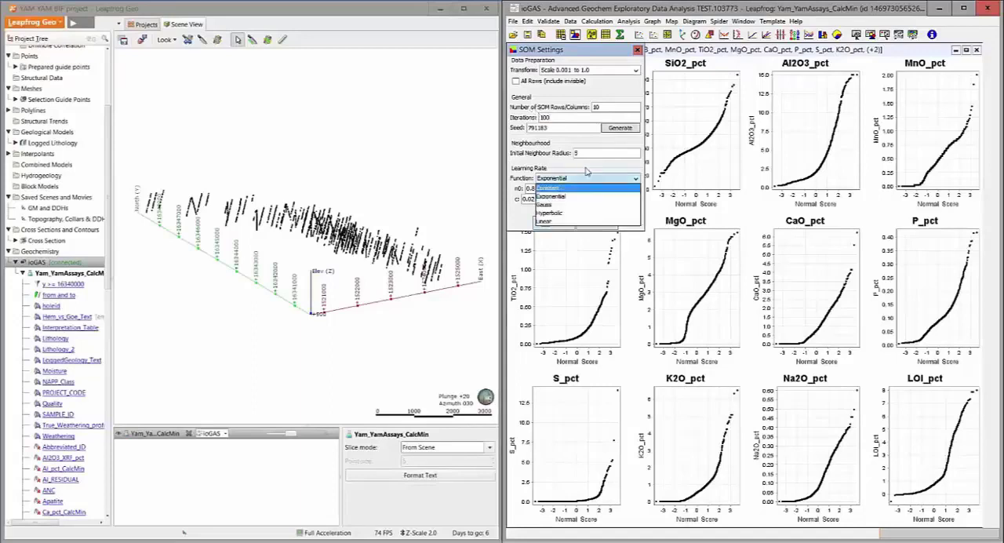
{"action": "left_click", "coordinate": [551, 197]}
{"action": "left_click", "coordinate": [555, 223]}
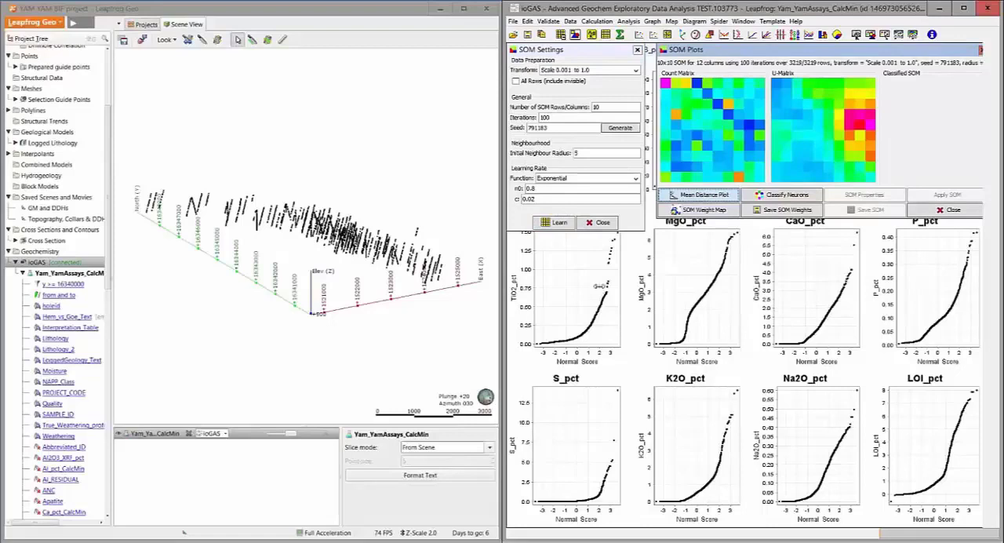
Reposition the SOM plots and view the K-Means Clustering parameters for classifying neurons without running the classification
{"action": "left_click_drag", "start_coordinate": [770, 50], "coordinate": [660, 57]}
{"action": "left_click", "coordinate": [678, 206]}
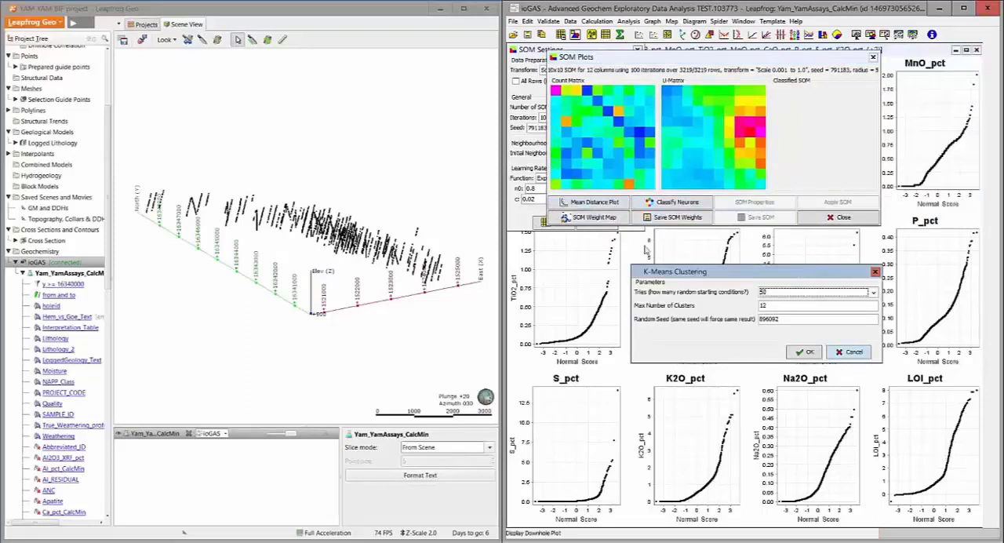
{"action": "left_click", "coordinate": [846, 352]}
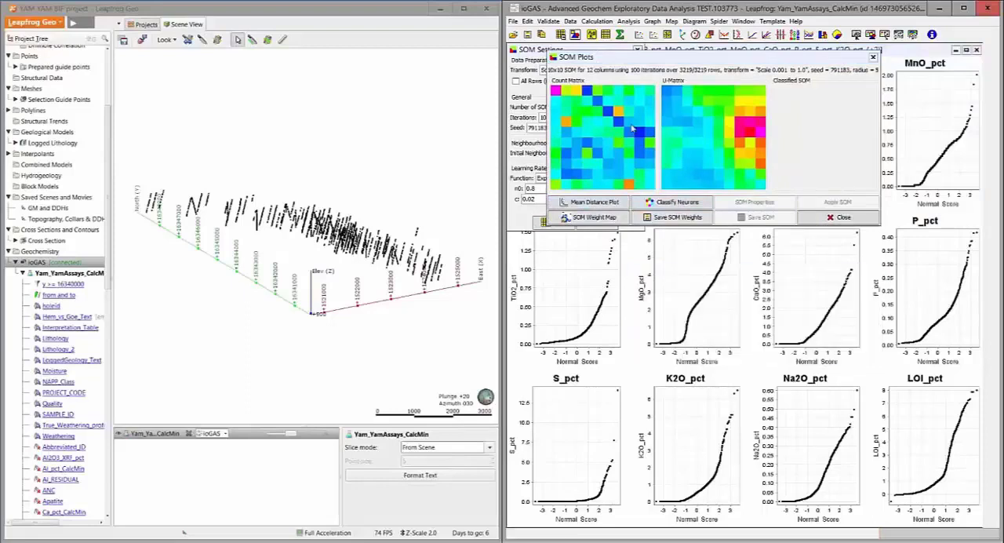
{"action": "left_click", "coordinate": [631, 23]}
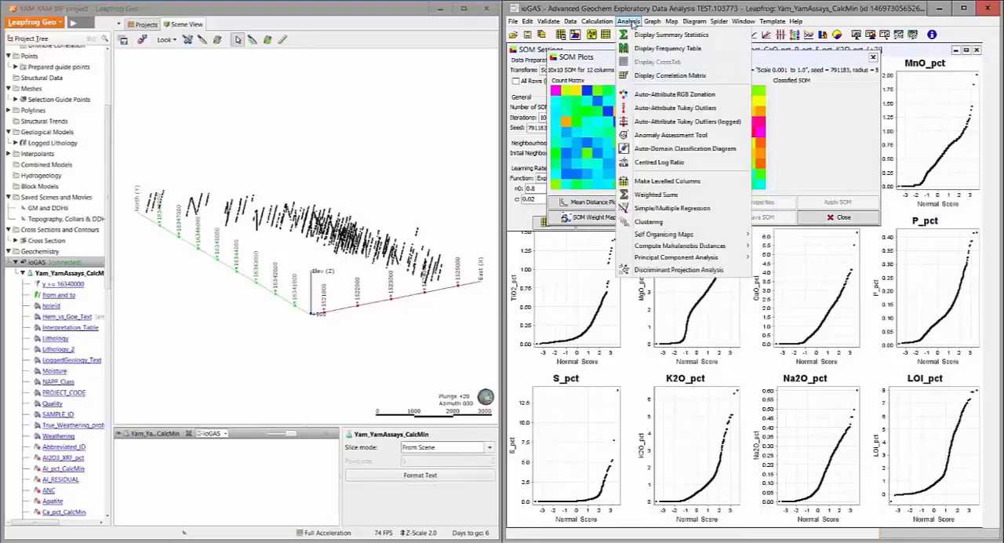
{"action": "left_click", "coordinate": [679, 224]}
{"action": "left_click", "coordinate": [855, 370]}
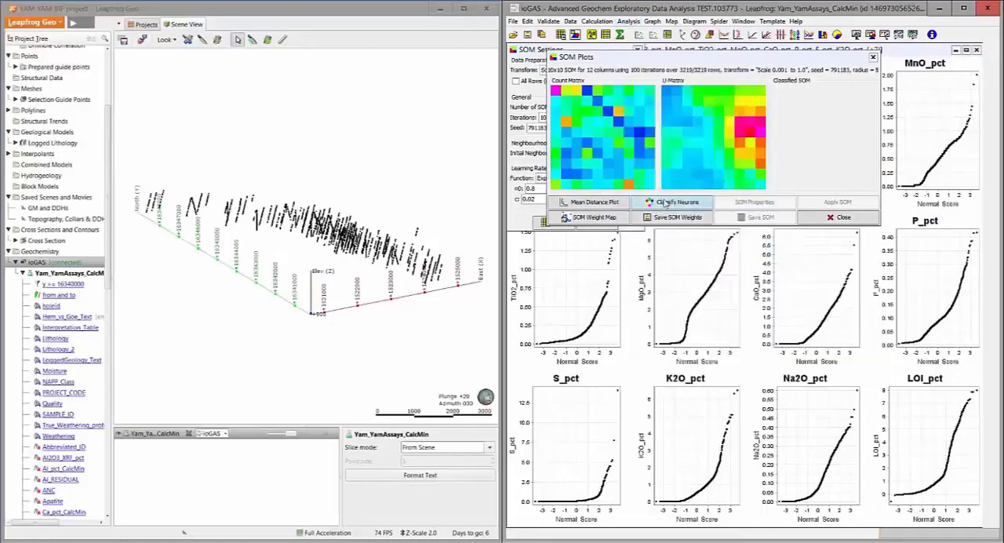
Classify the SOM neurons by K-means with 50 tries and at most 12 clusters, choosing six clusters applied to colour
{"action": "left_click", "coordinate": [680, 205]}
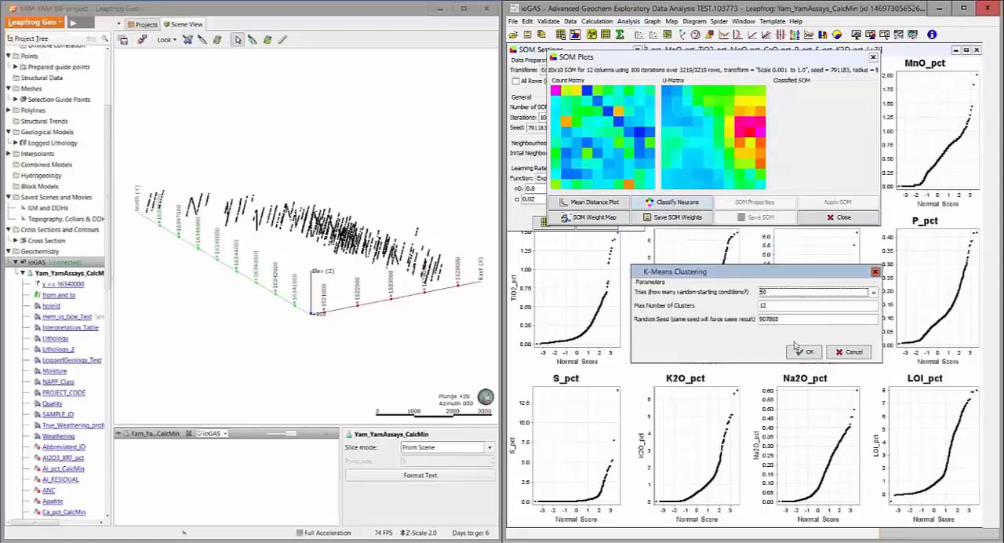
{"action": "left_click", "coordinate": [805, 352]}
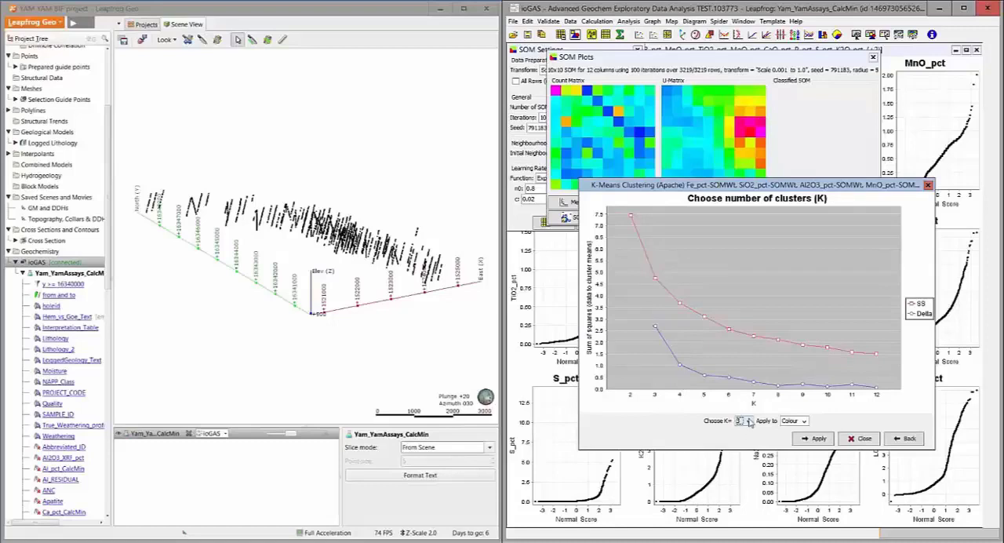
{"action": "left_click", "coordinate": [749, 421]}
{"action": "left_click", "coordinate": [742, 456]}
{"action": "left_click", "coordinate": [810, 441]}
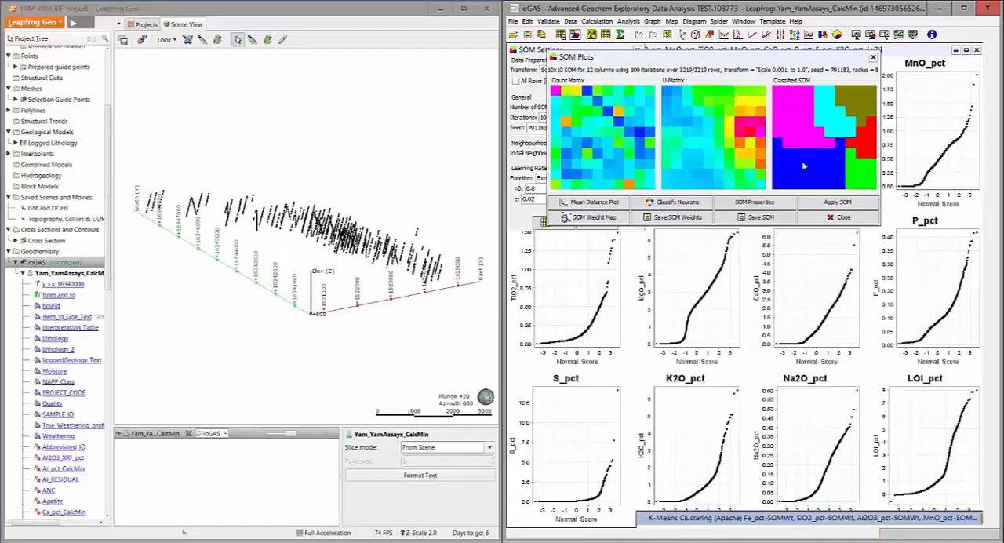
Apply the classified SOM to the visible subsampled rows only
{"action": "left_click", "coordinate": [836, 201]}
{"action": "left_click", "coordinate": [485, 298]}
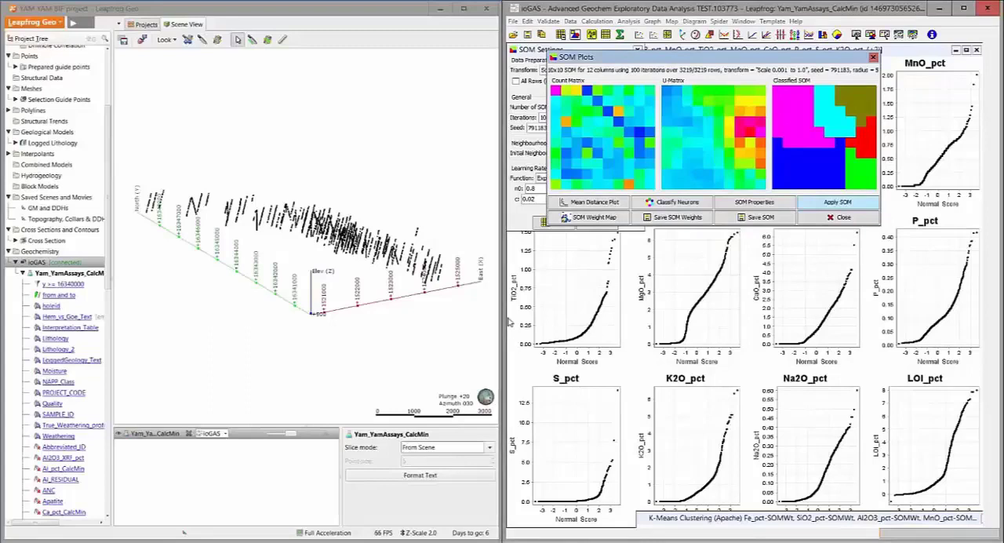
{"action": "left_click", "coordinate": [832, 202]}
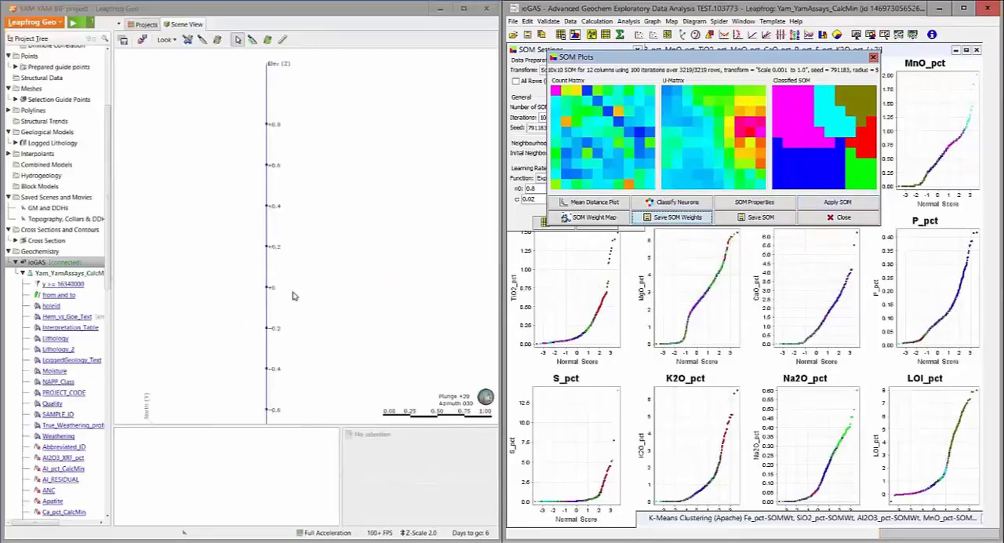
Move the SOM Plots and SOM Settings windows off the probability plots and inspect the recoloured drillholes in the Leapfrog scene
{"action": "left_click_drag", "start_coordinate": [666, 57], "coordinate": [777, 509]}
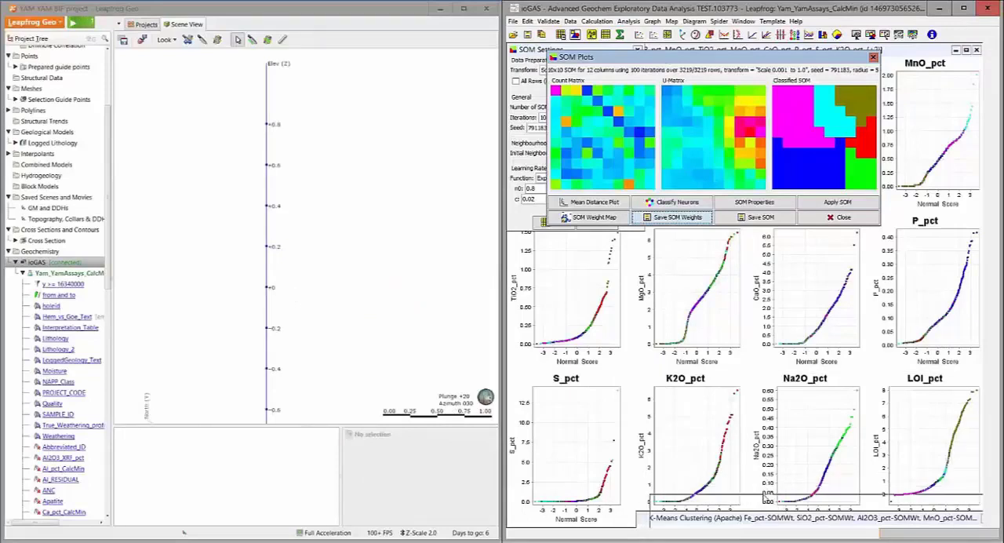
{"action": "left_click_drag", "start_coordinate": [548, 51], "coordinate": [567, 492]}
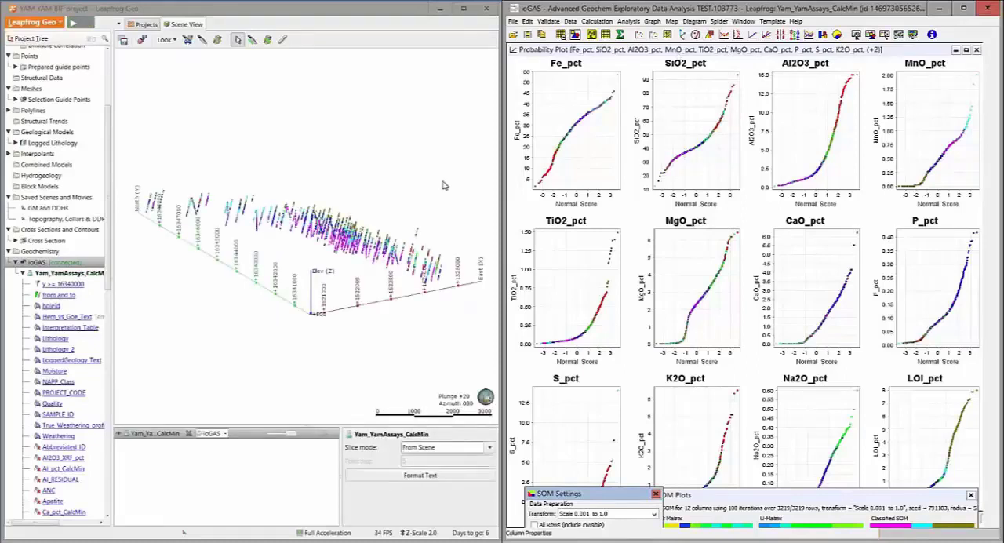
{"action": "scroll", "coordinate": [285, 126], "scroll_direction": "up", "scroll_amount": 5}
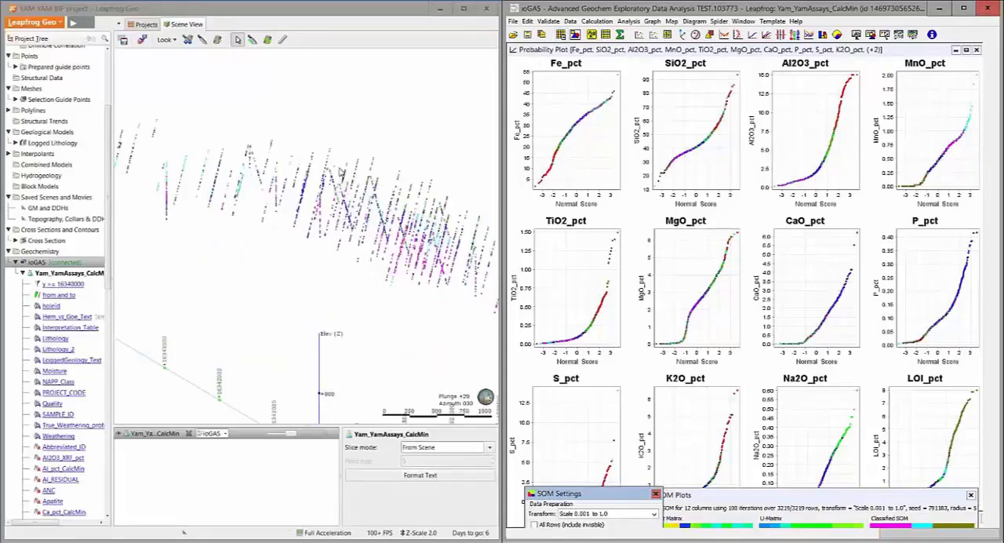
Make the Default Filter and the 20.0% random subsample both visible in the Attribute Manager and apply the classified SOM to all rows
{"action": "left_click", "coordinate": [757, 499]}
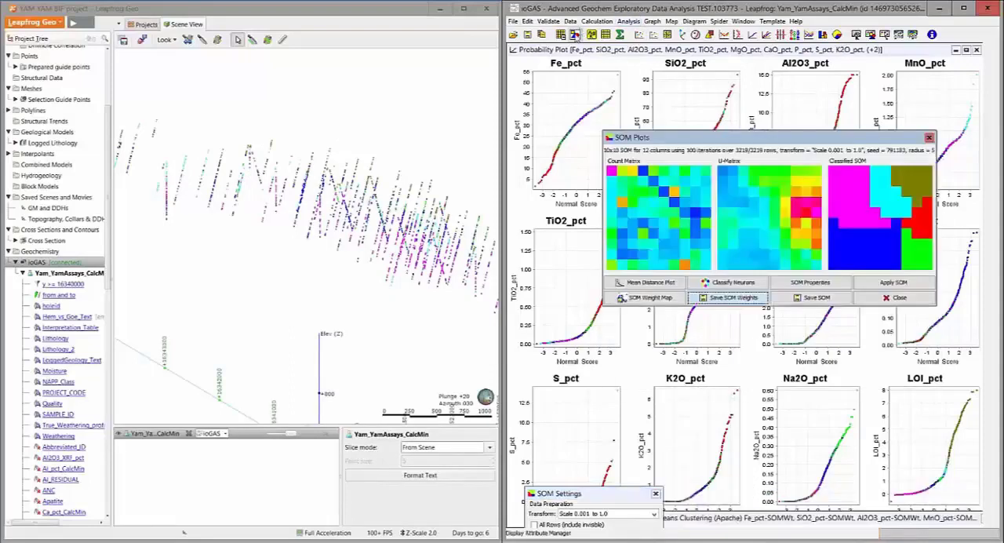
{"action": "left_click", "coordinate": [575, 34]}
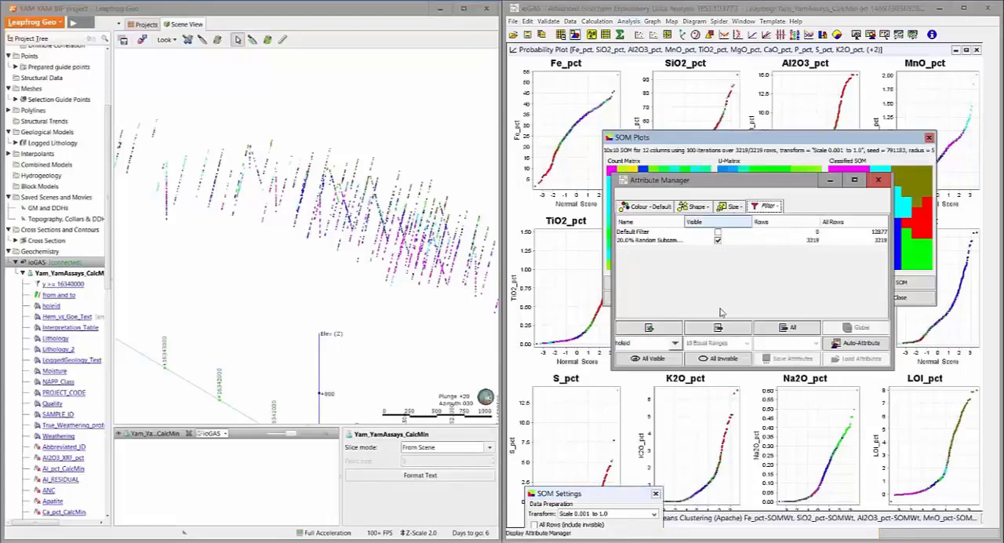
{"action": "left_click", "coordinate": [653, 358]}
{"action": "left_click", "coordinate": [718, 232]}
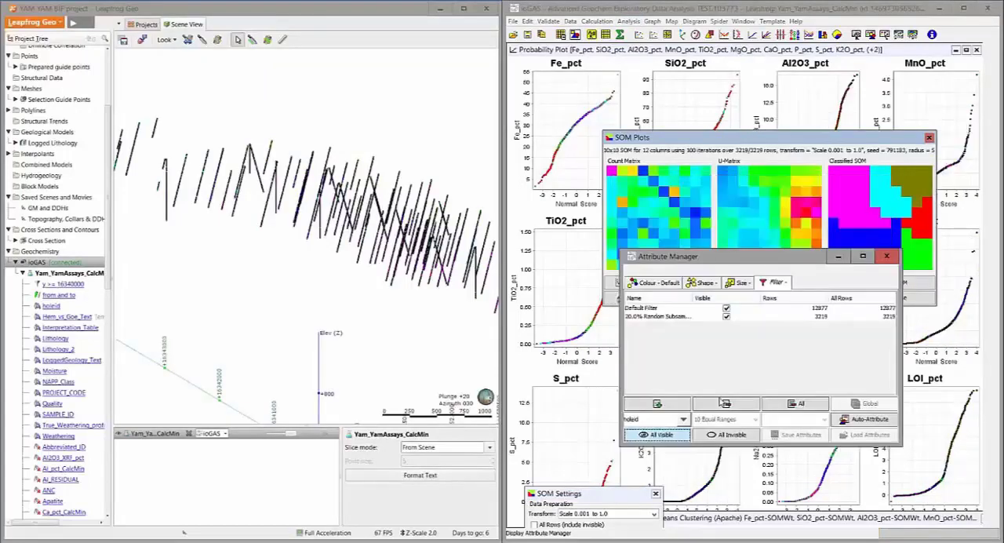
{"action": "left_click_drag", "start_coordinate": [738, 259], "coordinate": [720, 399]}
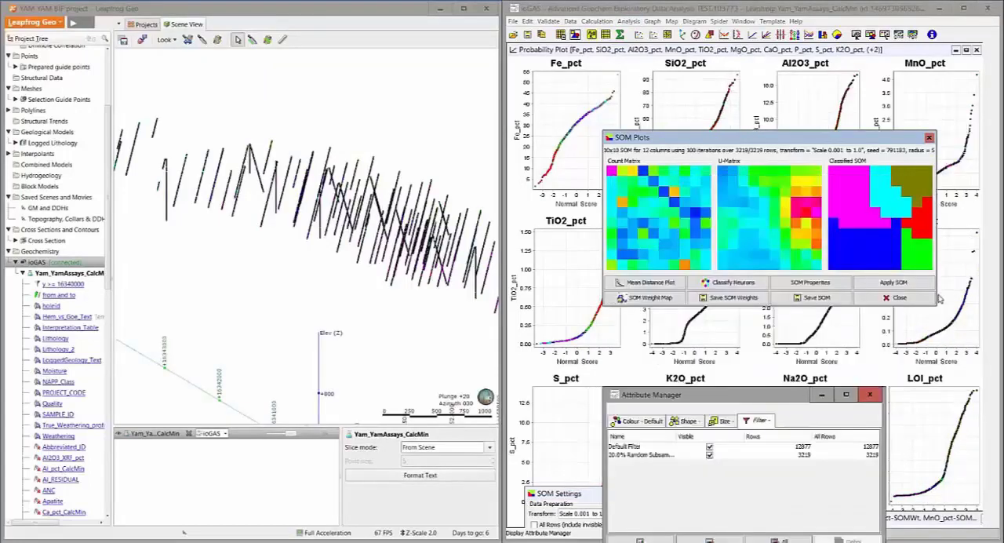
{"action": "left_click", "coordinate": [894, 283]}
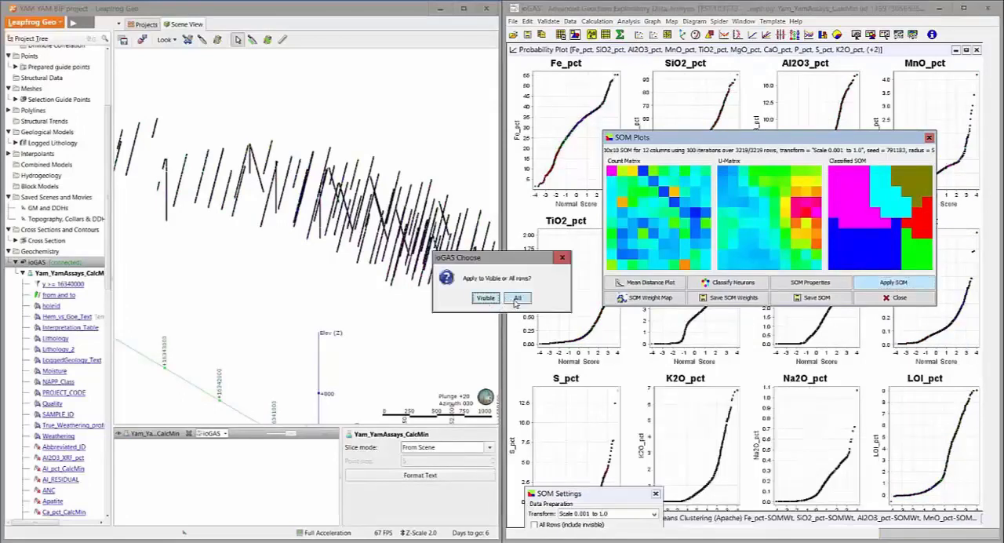
{"action": "left_click", "coordinate": [516, 298]}
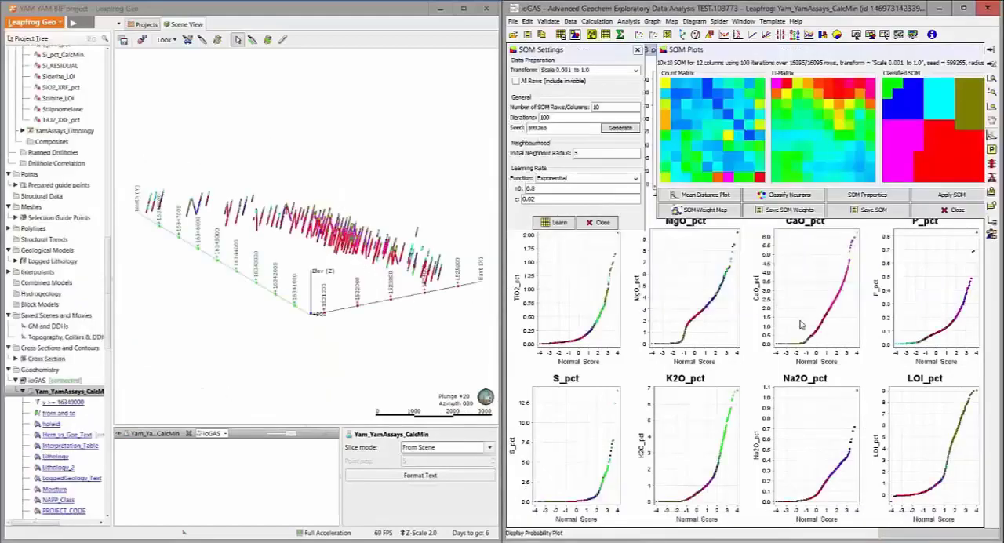
Examine the drillholes coloured by SOM cluster up close in the Leapfrog scene
{"action": "scroll", "coordinate": [280, 210], "scroll_direction": "up", "scroll_amount": 2}
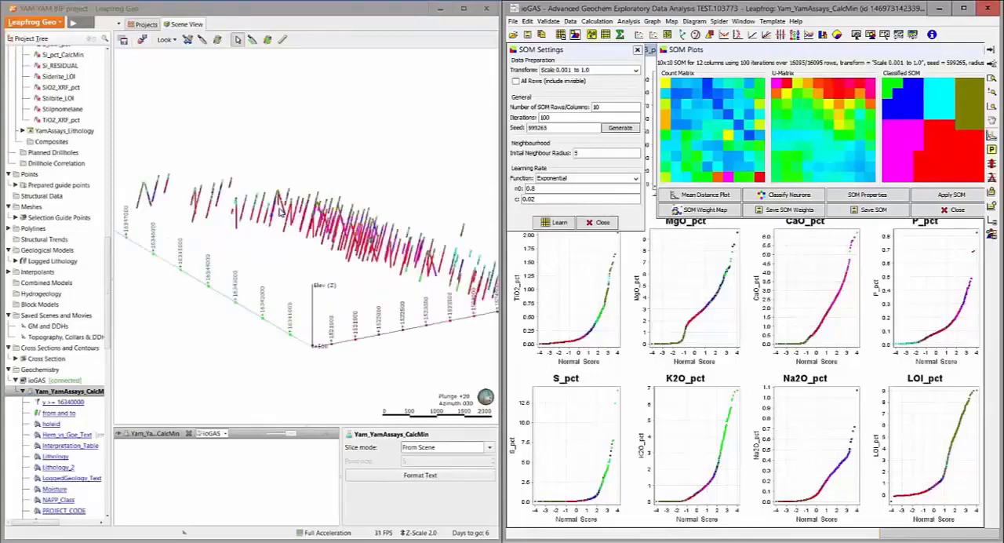
{"action": "scroll", "coordinate": [280, 210], "scroll_direction": "up", "scroll_amount": 2}
{"action": "scroll", "coordinate": [322, 149], "scroll_direction": "up", "scroll_amount": 1}
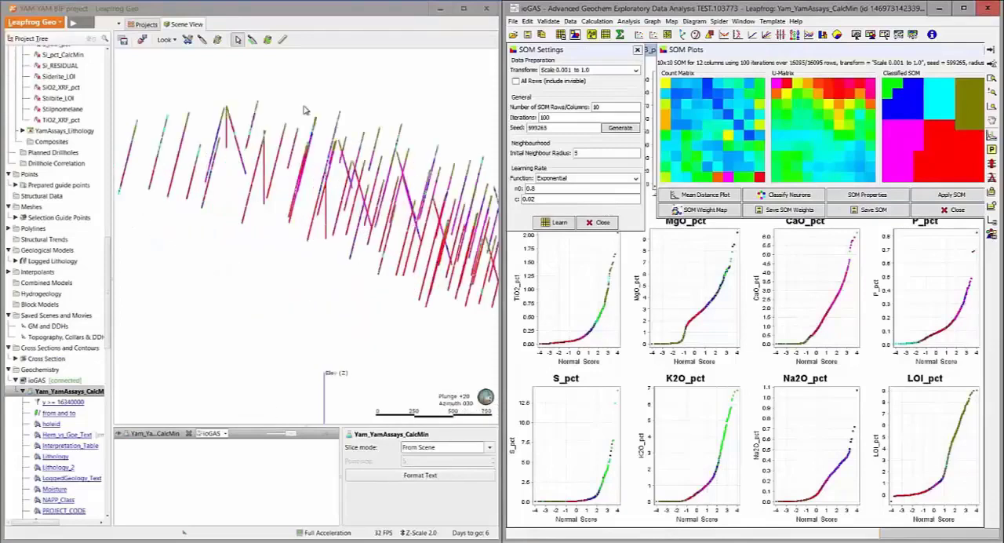
{"action": "scroll", "coordinate": [298, 128], "scroll_direction": "up", "scroll_amount": 1}
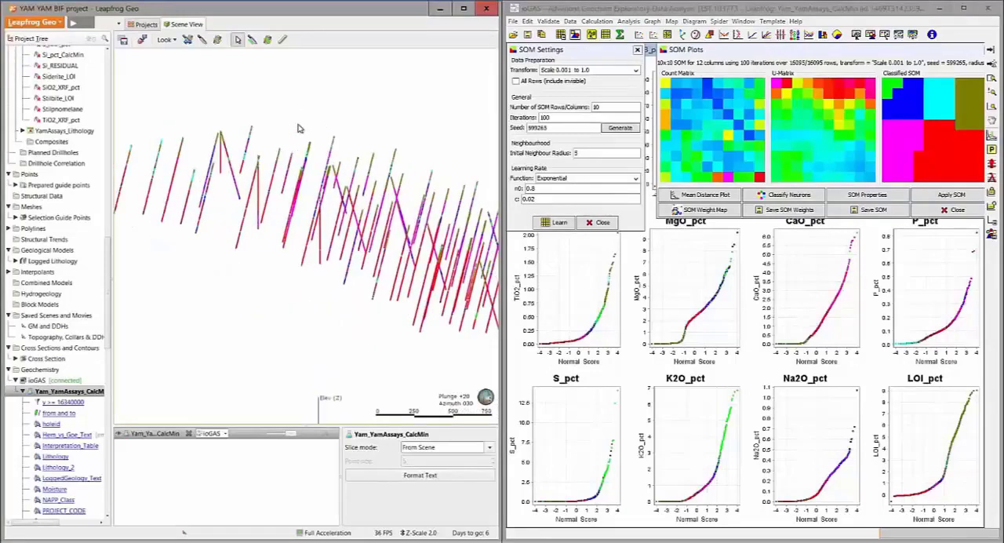
{"action": "scroll", "coordinate": [366, 110], "scroll_direction": "up", "scroll_amount": 1}
{"action": "middle_click_drag", "start_coordinate": [366, 107], "coordinate": [351, 137]}
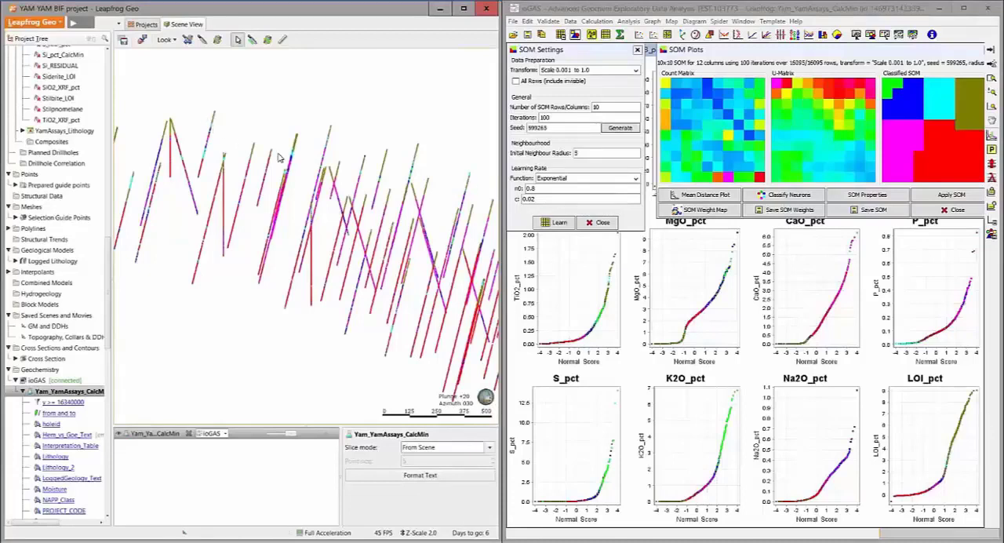
Merge colour attribute Cluster 6 into Cluster 5 in the ioGAS Attribute Manager
{"action": "left_click", "coordinate": [614, 7]}
{"action": "left_click", "coordinate": [576, 35]}
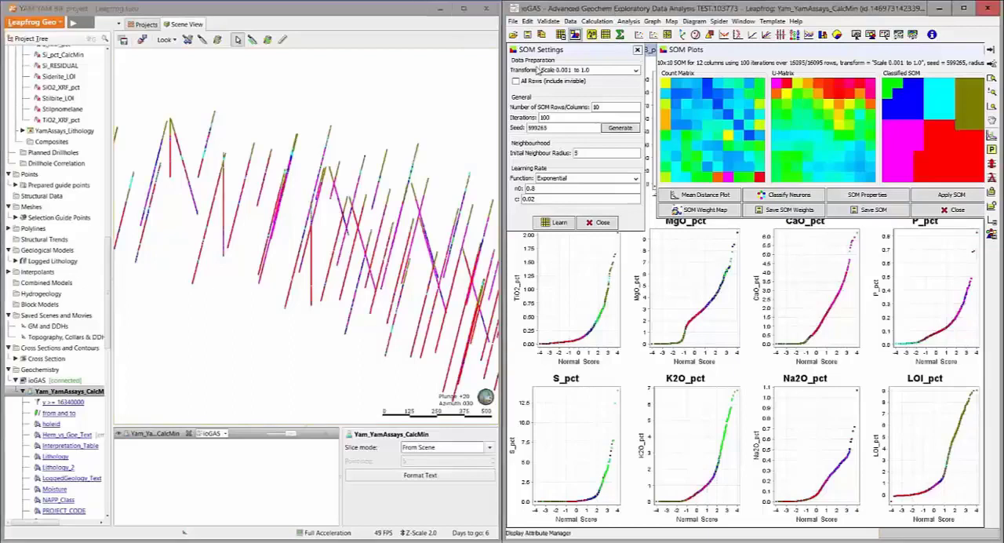
{"action": "left_click_drag", "start_coordinate": [738, 182], "coordinate": [733, 224]}
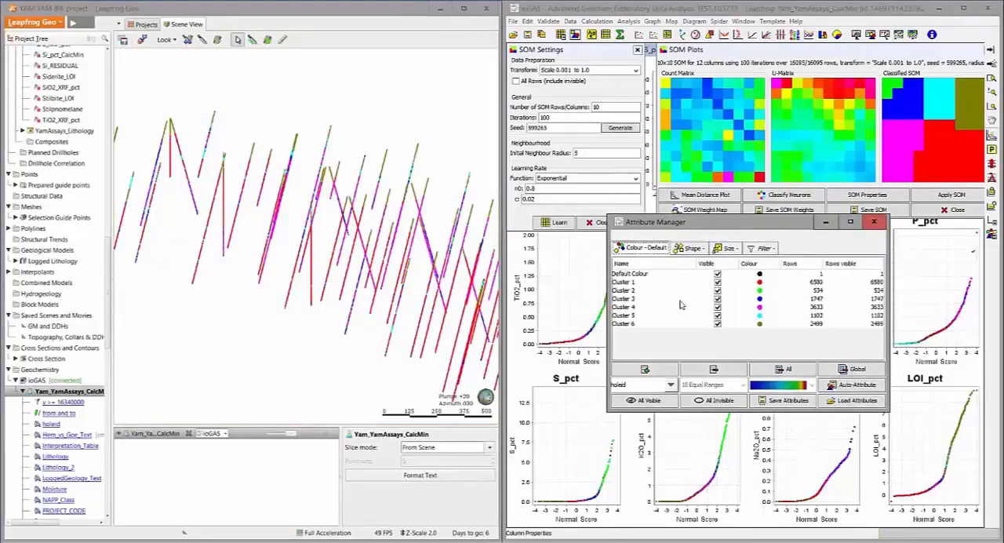
{"action": "left_click", "coordinate": [633, 327]}
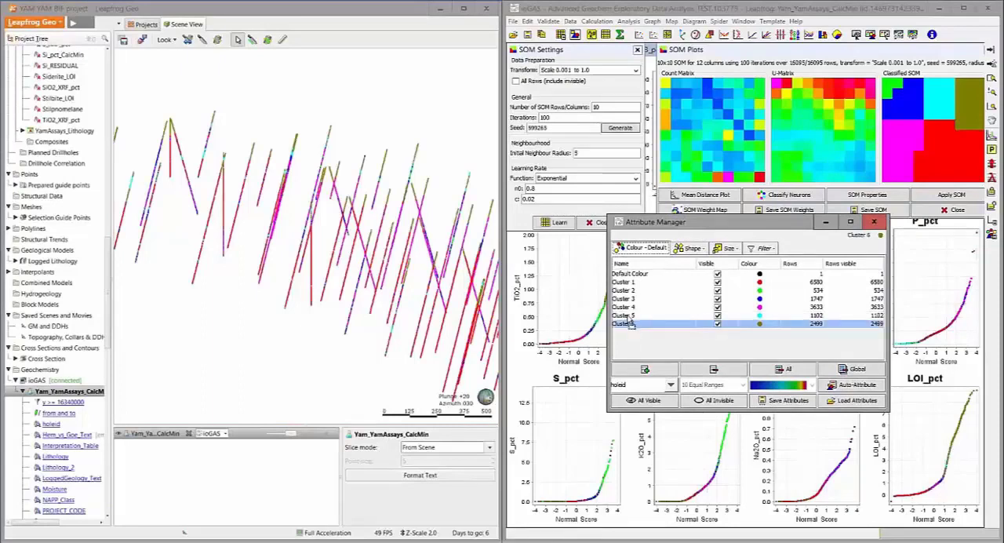
{"action": "left_click_drag", "start_coordinate": [628, 317], "coordinate": [628, 316]}
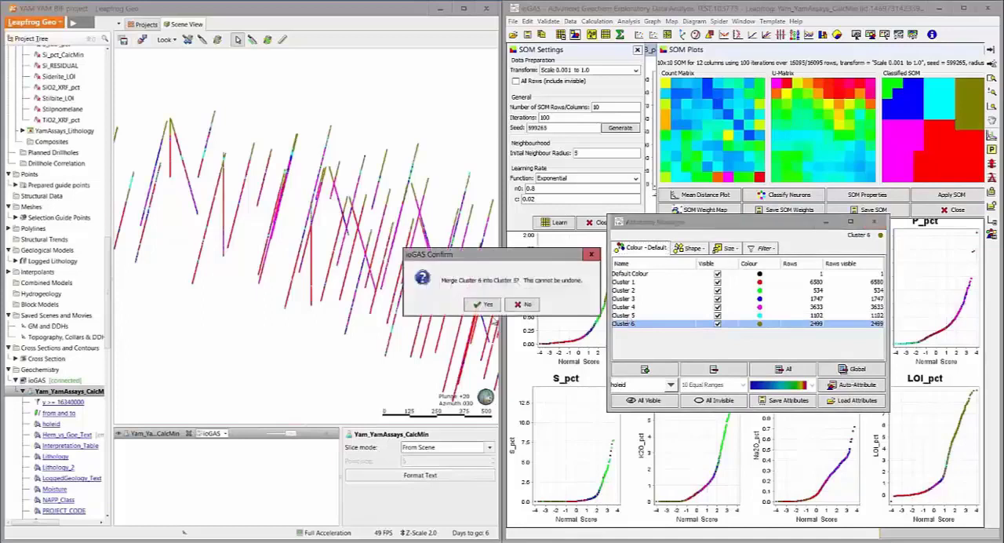
{"action": "left_click", "coordinate": [488, 307]}
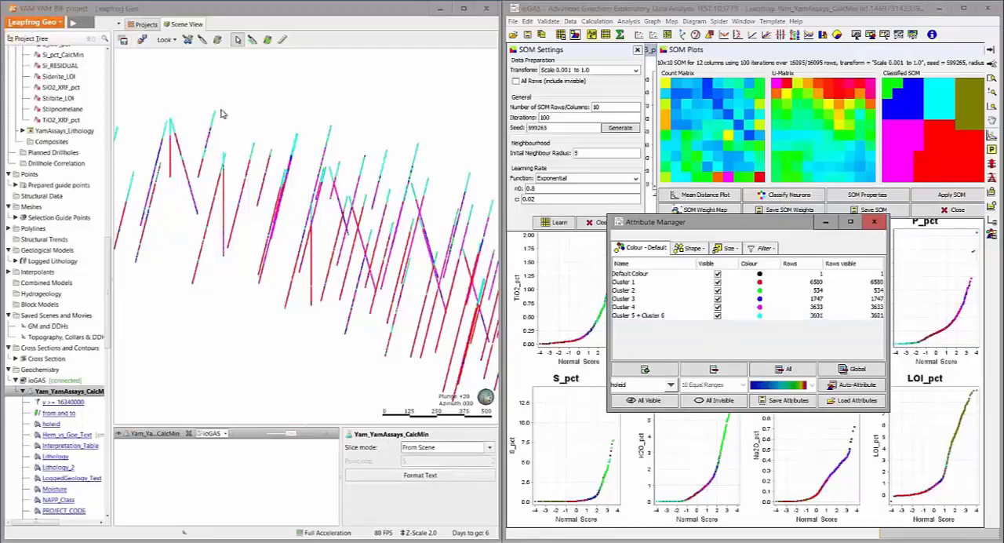
Rename the merged Cluster 5 and Cluster 6 colour attribute as Weathering
{"action": "double_click", "coordinate": [663, 317]}
{"action": "left_click_drag", "start_coordinate": [665, 316], "coordinate": [614, 317]}
{"action": "type", "text": "Wea"}
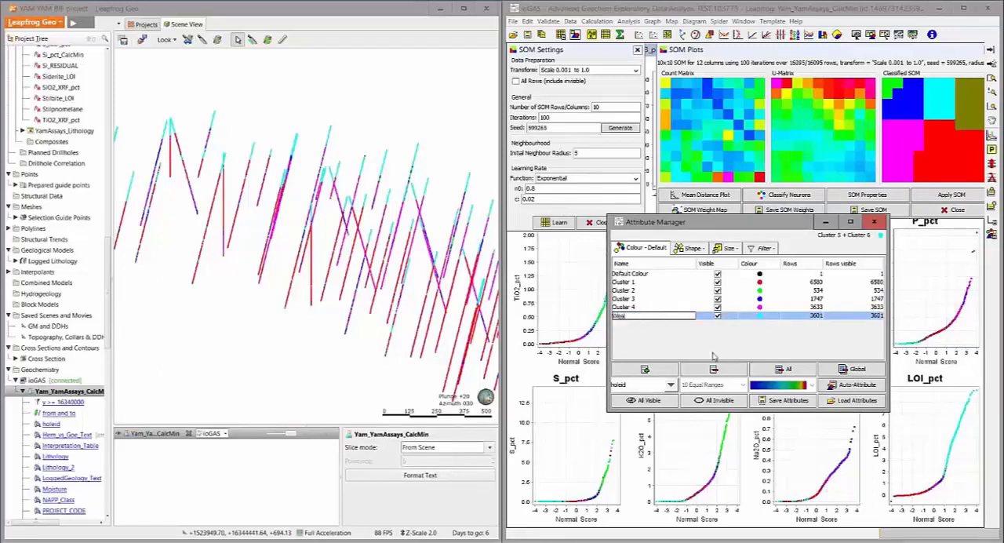
{"action": "type", "text": "thering"}
{"action": "key", "text": "Return"}
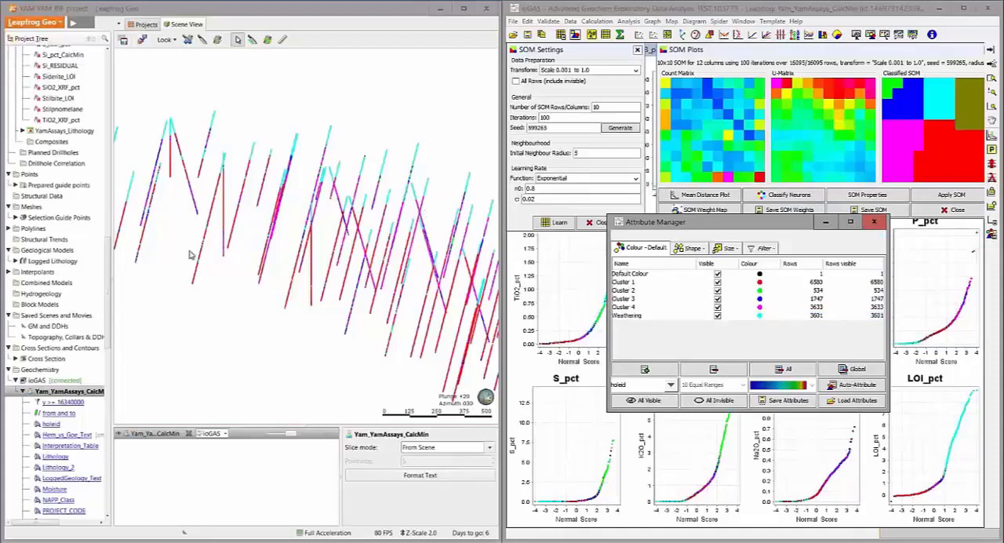
{"action": "left_click_drag", "start_coordinate": [815, 223], "coordinate": [887, 303]}
Make a new variable from the colour attributes named "ioGAS lith", overwriting the existing column data
{"action": "left_click", "coordinate": [616, 15]}
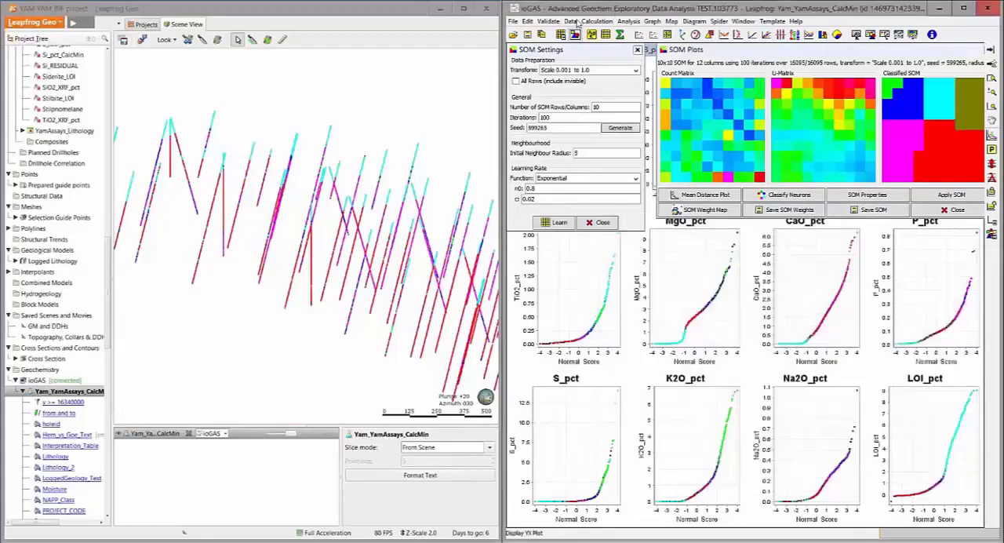
{"action": "left_click", "coordinate": [571, 21]}
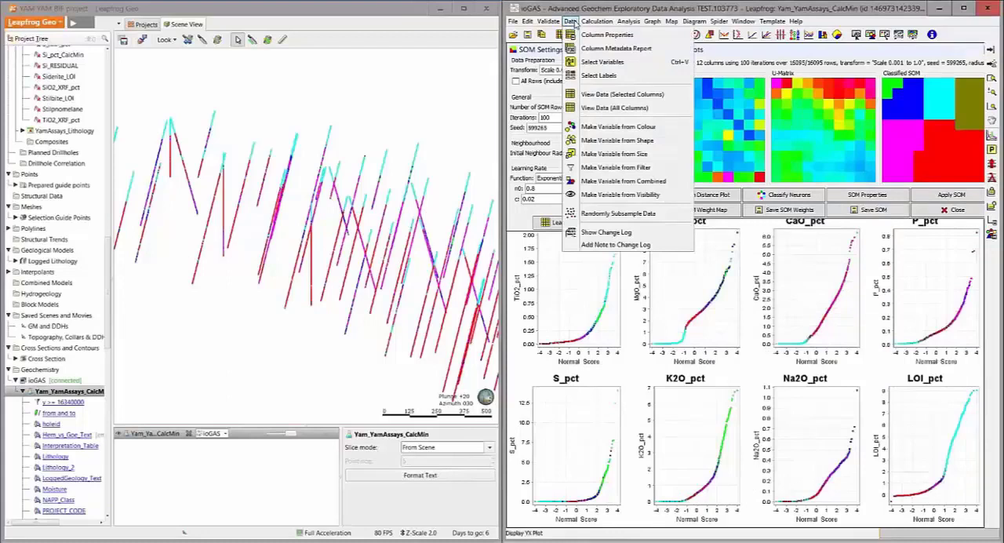
{"action": "left_click", "coordinate": [618, 127]}
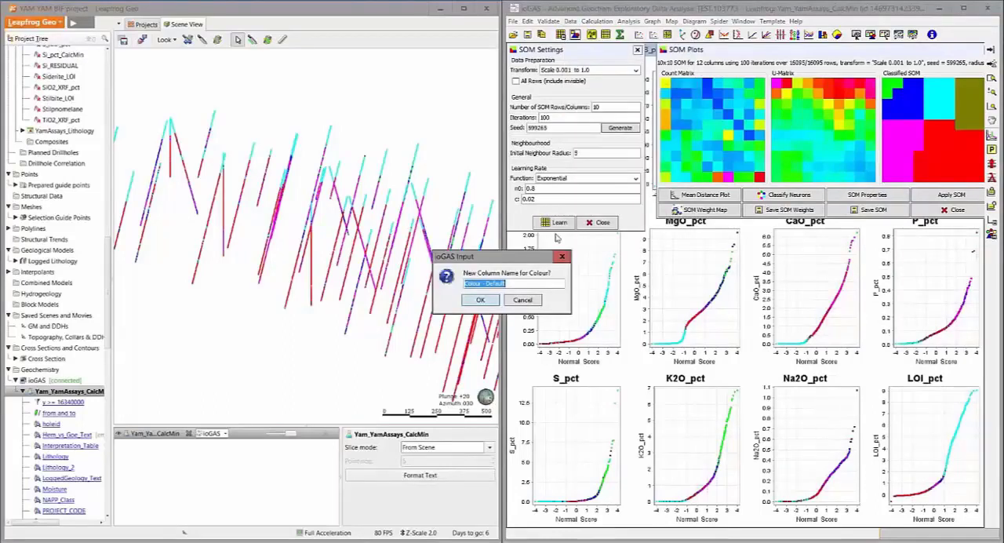
{"action": "type", "text": "ioGAS lith"}
{"action": "key", "text": "Return"}
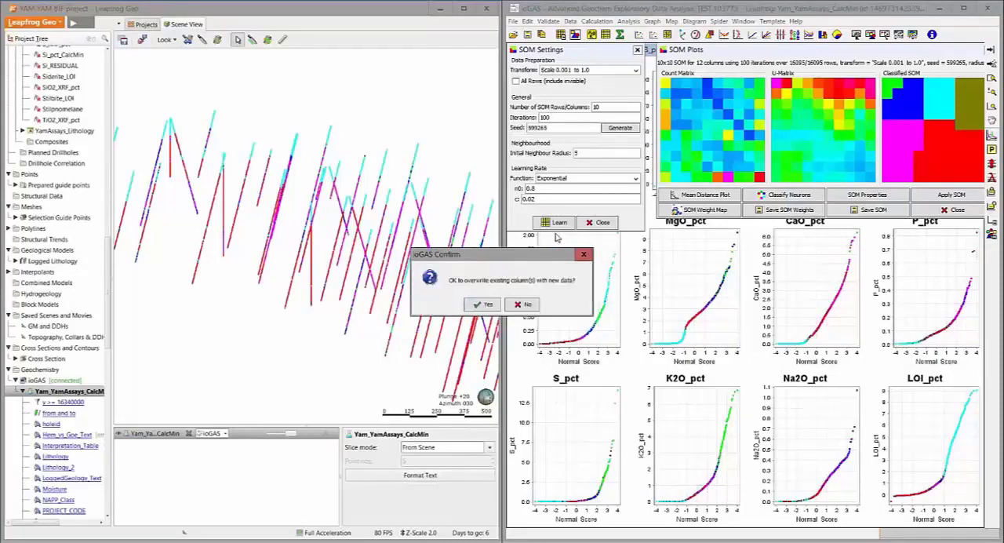
{"action": "key", "text": "Return"}
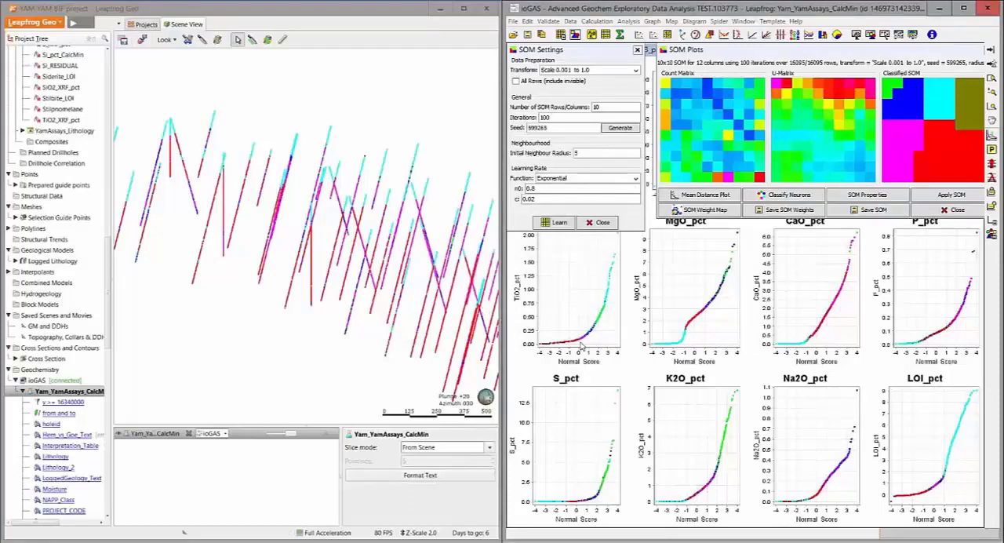
View the data table with all columns and inspect the ioGAS lith and ioGAS lith Text columns
{"action": "left_click", "coordinate": [605, 36]}
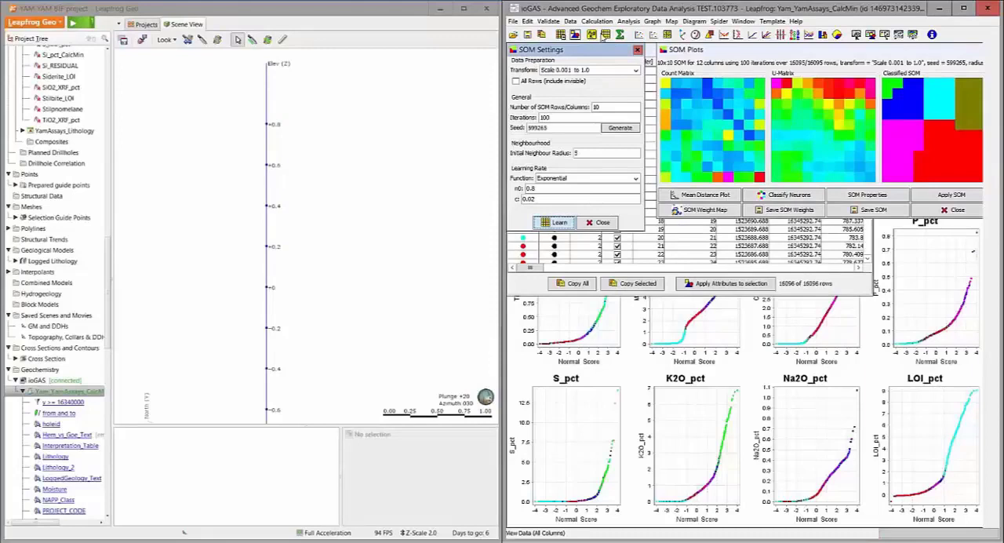
{"action": "left_click_drag", "start_coordinate": [595, 50], "coordinate": [935, 380]}
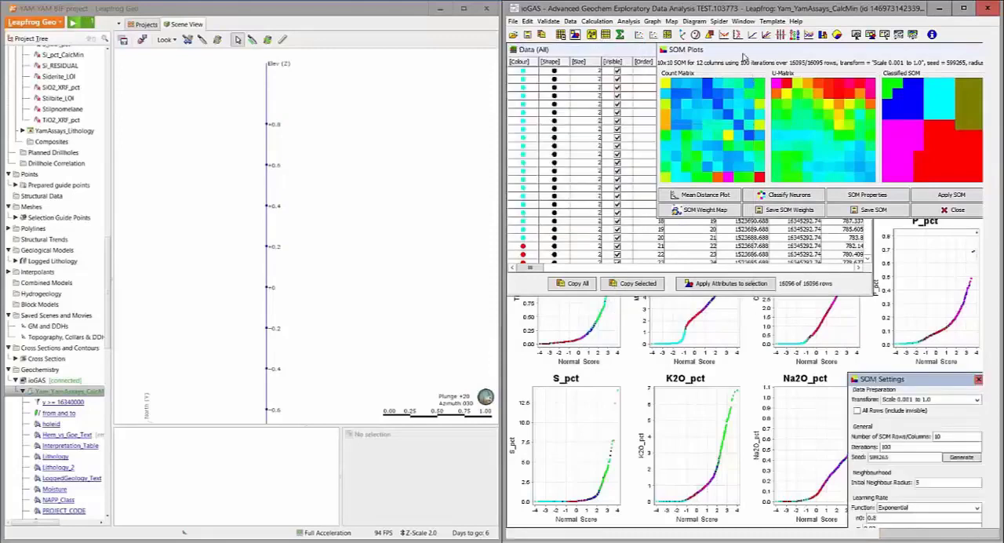
{"action": "left_click_drag", "start_coordinate": [744, 57], "coordinate": [634, 301]}
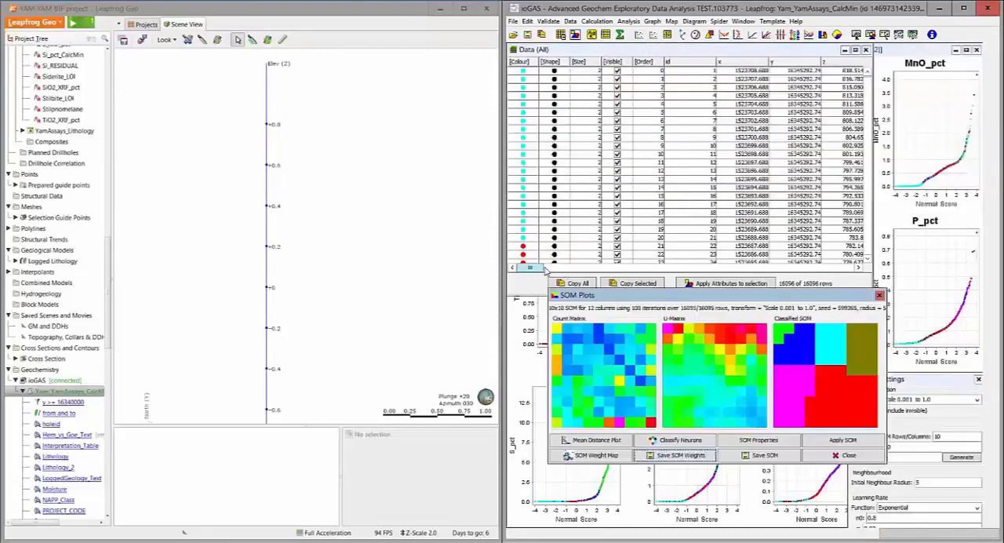
{"action": "left_click_drag", "start_coordinate": [547, 271], "coordinate": [839, 269]}
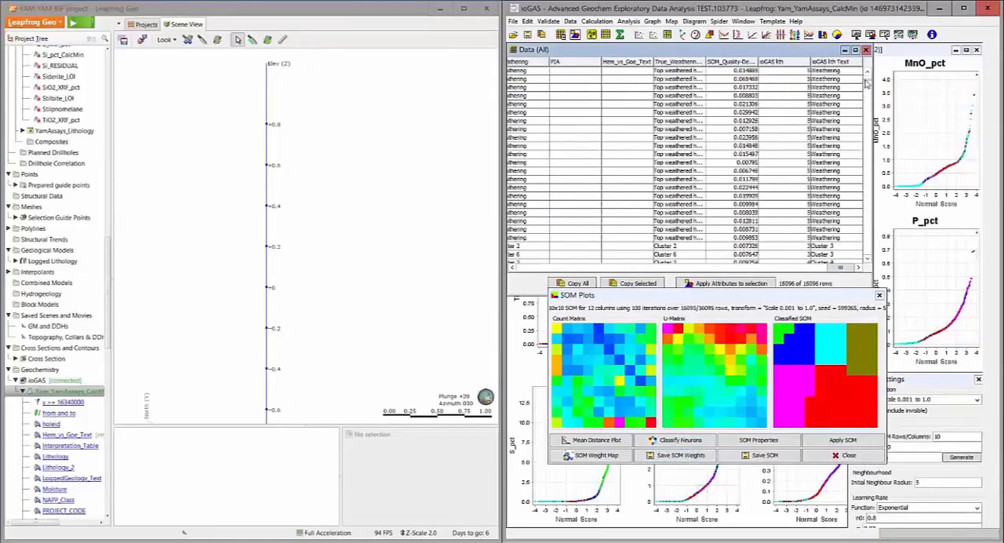
{"action": "scroll", "coordinate": [867, 87], "scroll_direction": "down", "scroll_amount": 10}
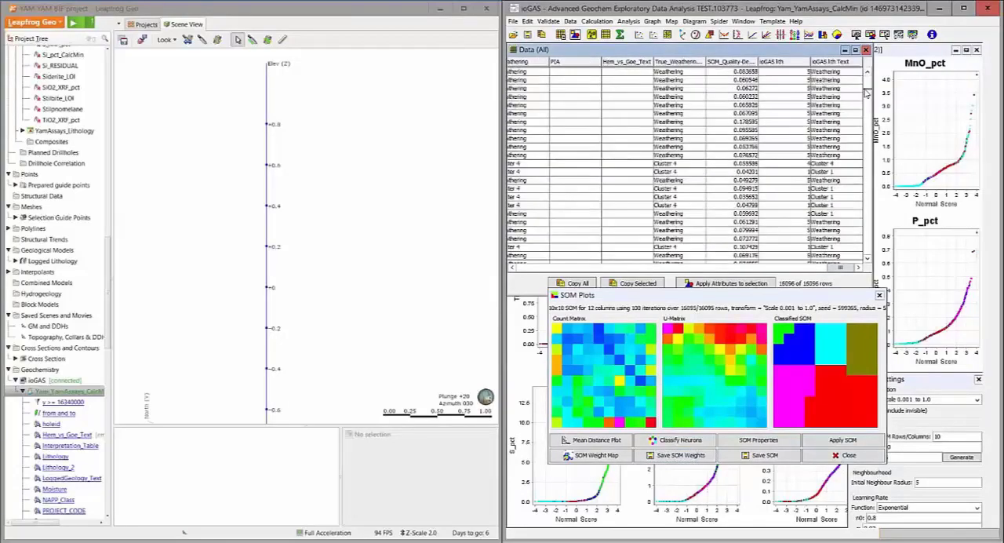
{"action": "scroll", "coordinate": [868, 89], "scroll_direction": "down", "scroll_amount": 10}
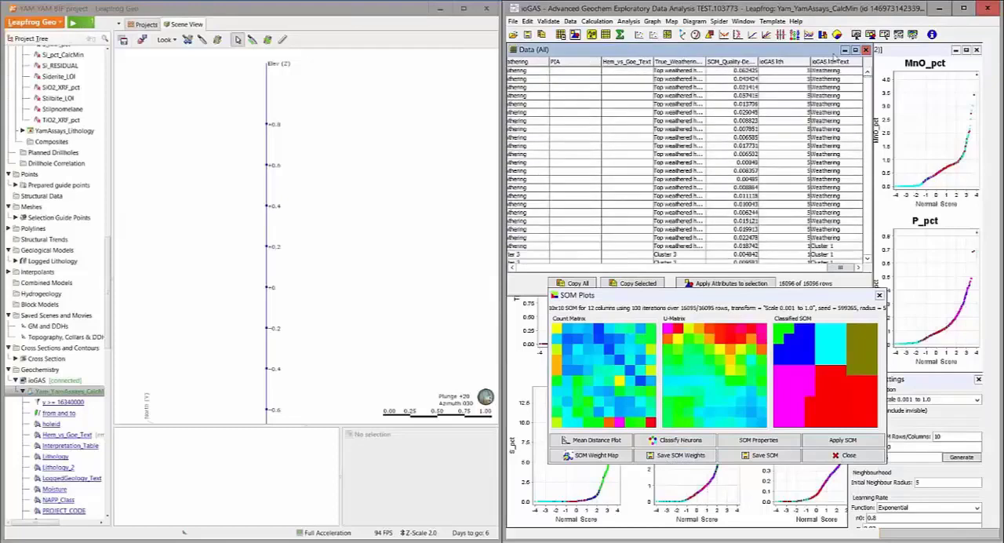
{"action": "left_click_drag", "start_coordinate": [810, 50], "coordinate": [816, 60]}
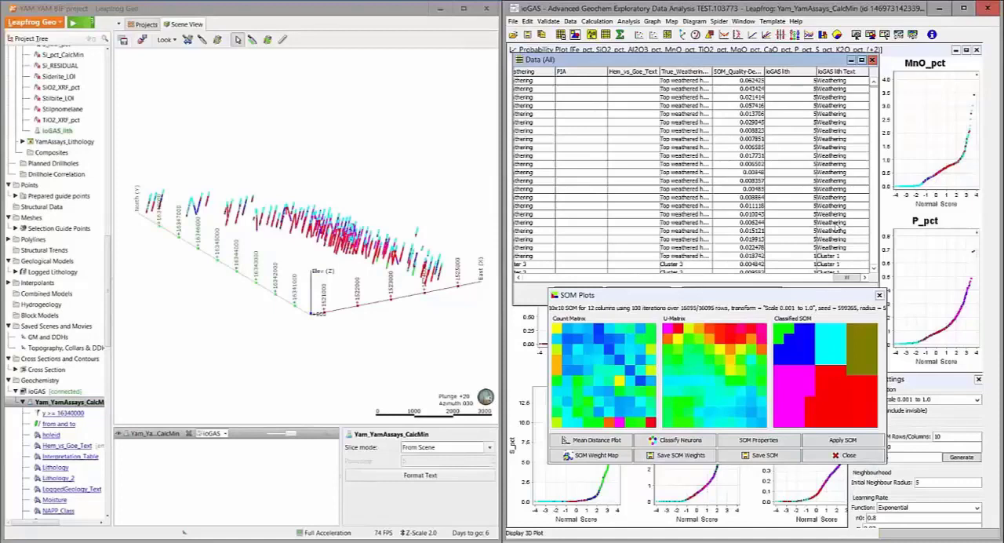
Save the classified ioGAS data on the Desktop as Webinar.gas
{"action": "left_click", "coordinate": [513, 21]}
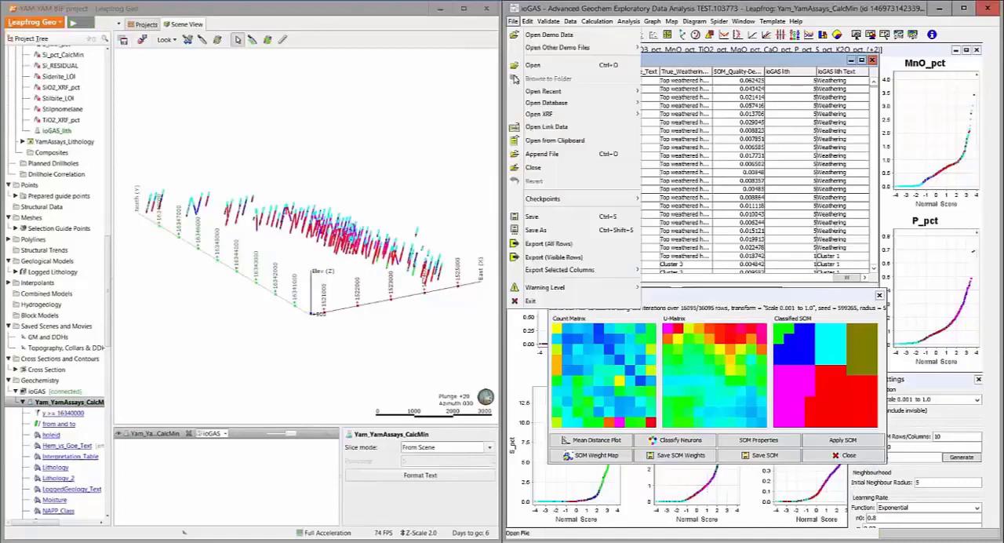
{"action": "left_click", "coordinate": [536, 230]}
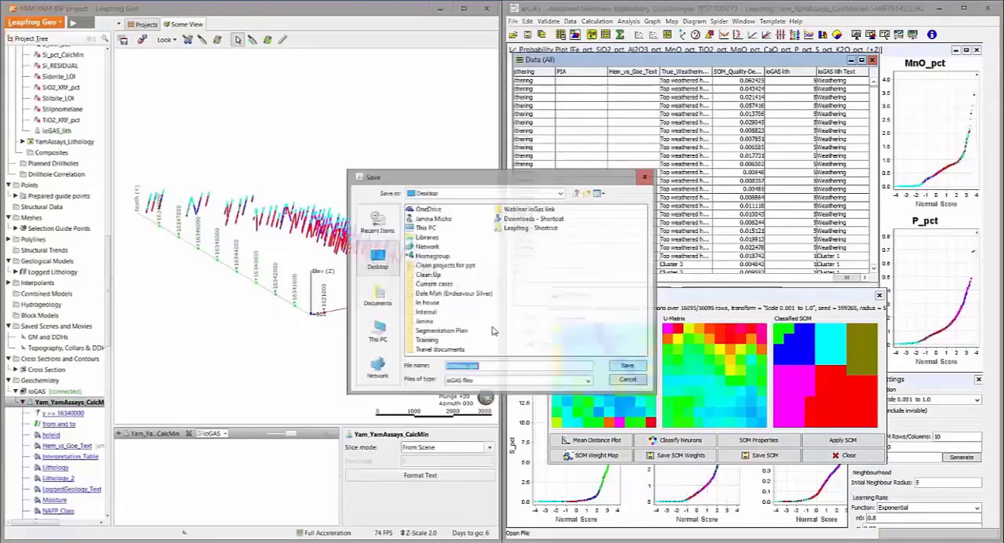
{"action": "left_click", "coordinate": [625, 367]}
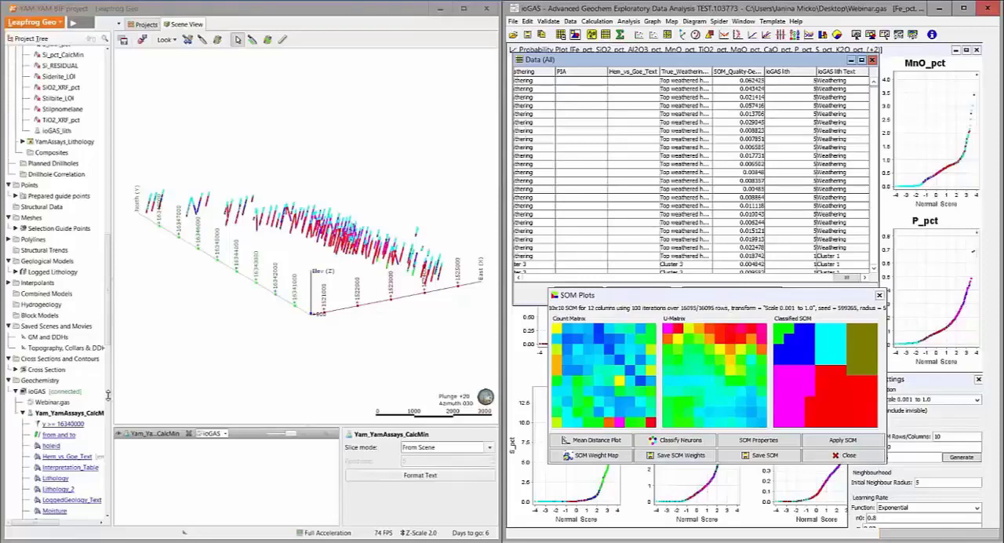
{"action": "left_click", "coordinate": [571, 21]}
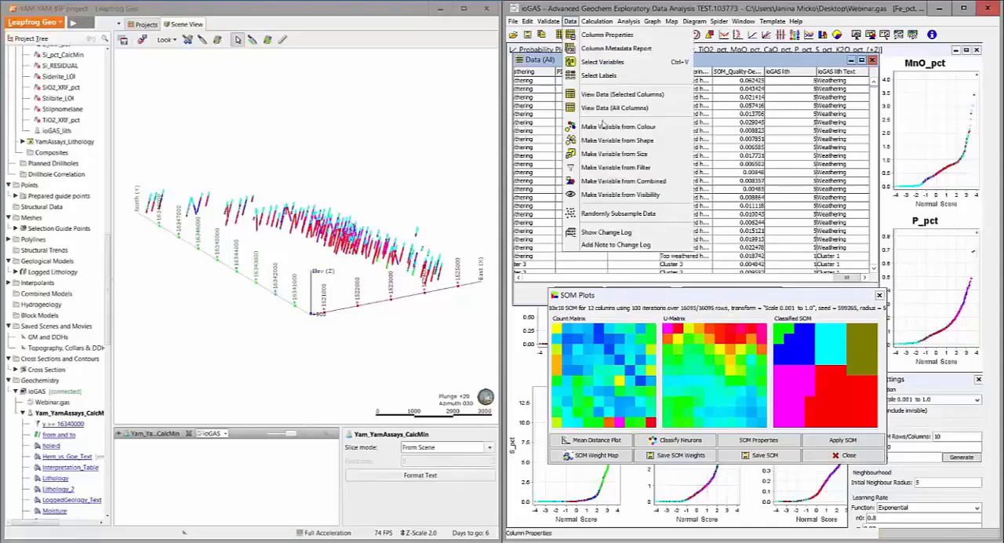
{"action": "left_click", "coordinate": [531, 300]}
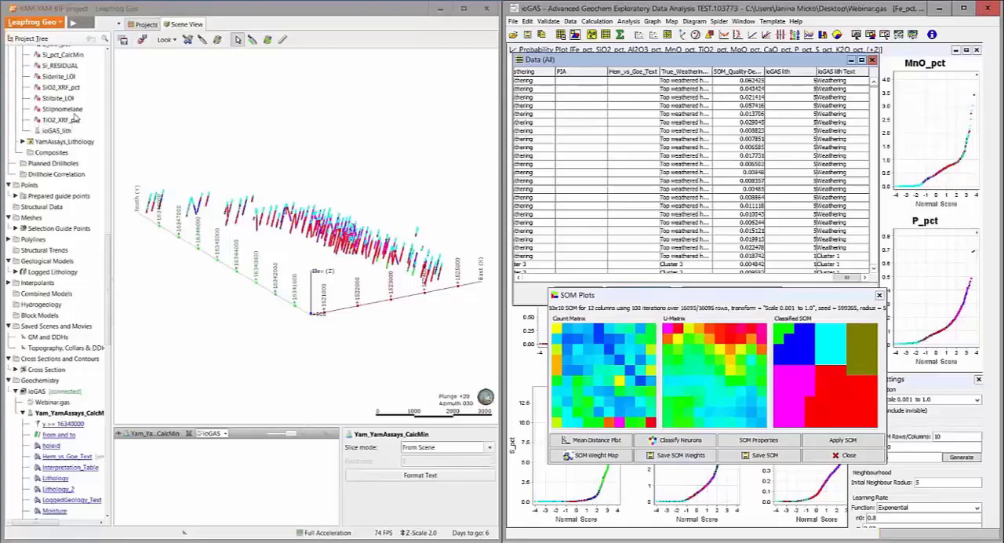
Replace the linked ioGAS drillholes in the Leapfrog scene with the ioGAS_lith column of the Yam_YamAssays_CalcMin table
{"action": "scroll", "coordinate": [77, 119], "scroll_direction": "up", "scroll_amount": 20}
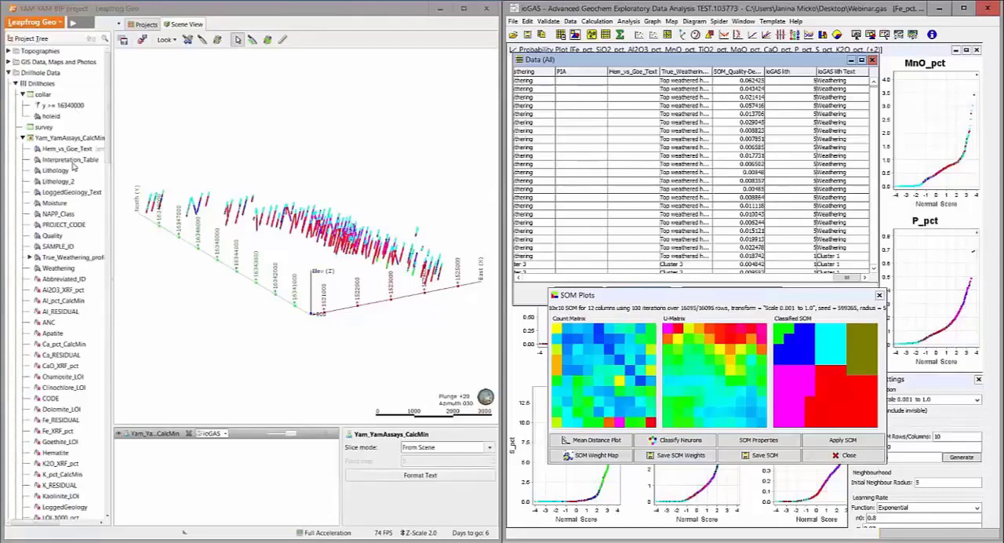
{"action": "scroll", "coordinate": [80, 171], "scroll_direction": "down", "scroll_amount": 20}
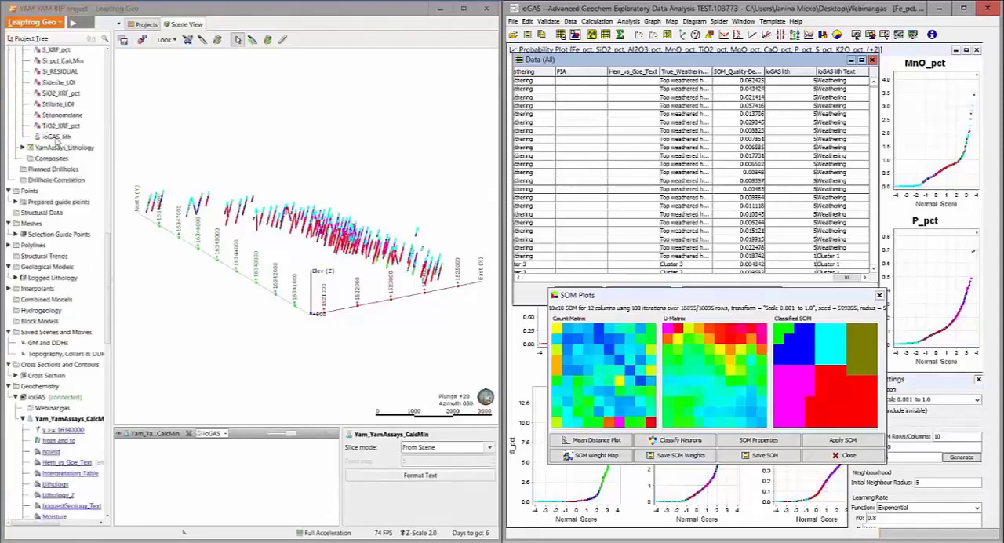
{"action": "left_click", "coordinate": [188, 435]}
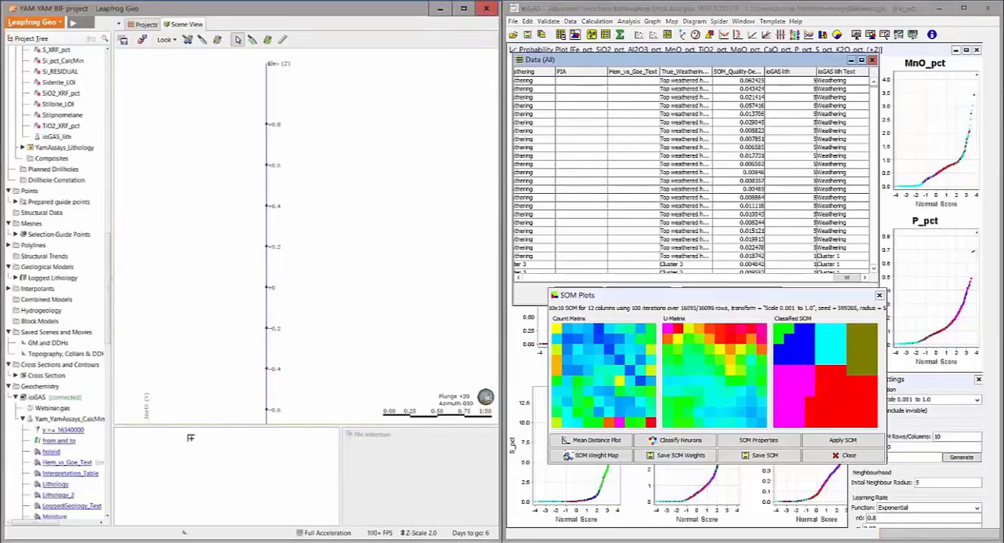
{"action": "left_click_drag", "start_coordinate": [191, 438], "coordinate": [189, 438]}
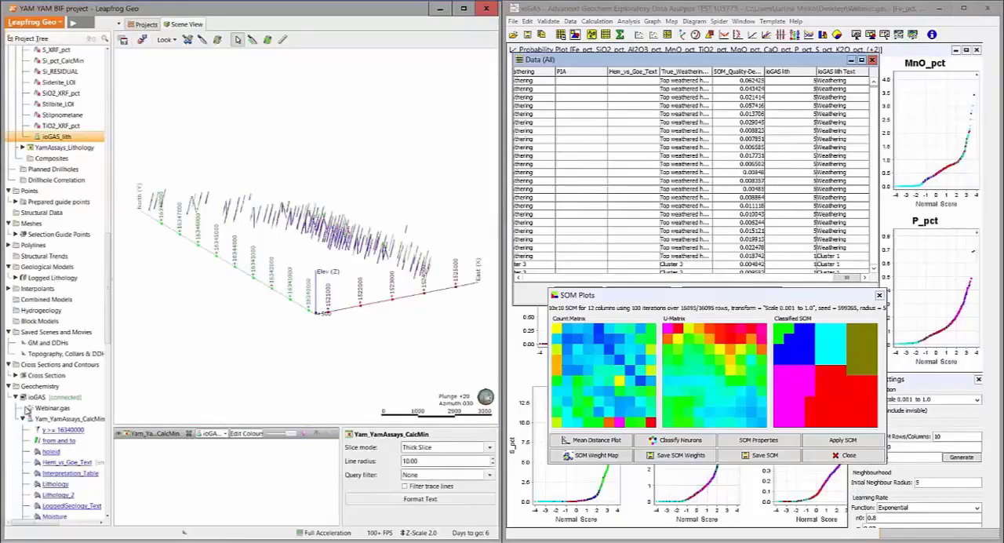
{"action": "left_click_drag", "start_coordinate": [250, 339], "coordinate": [248, 339]}
{"action": "scroll", "coordinate": [248, 339], "scroll_direction": "up", "scroll_amount": 4}
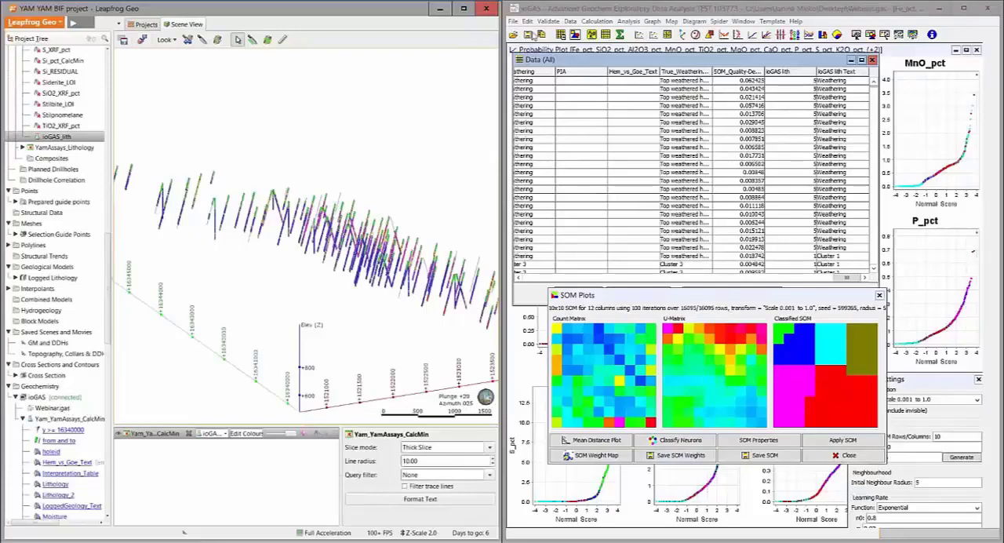
Close the open data file in ioGAS and disconnect the ioGAS link in the Leapfrog project
{"action": "left_click", "coordinate": [514, 21]}
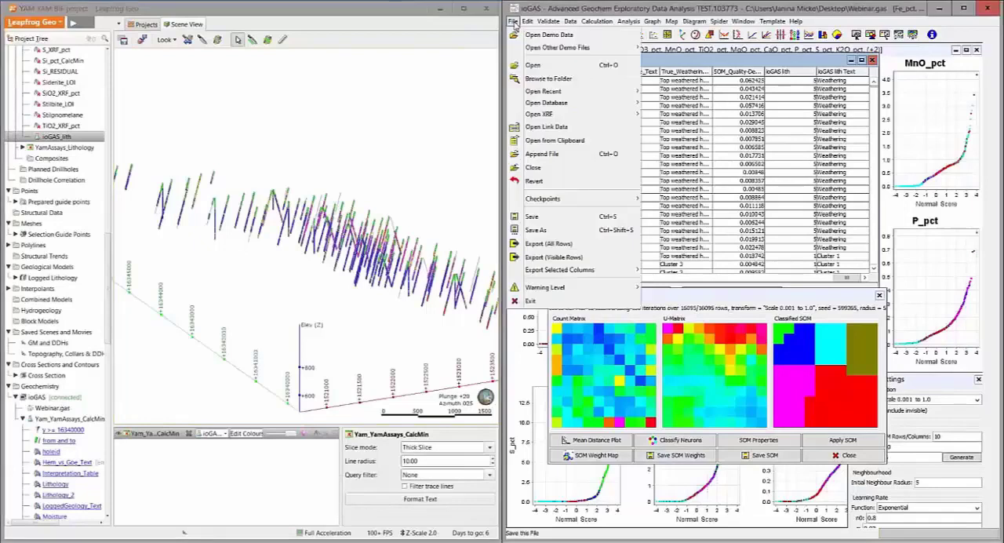
{"action": "left_click", "coordinate": [541, 169]}
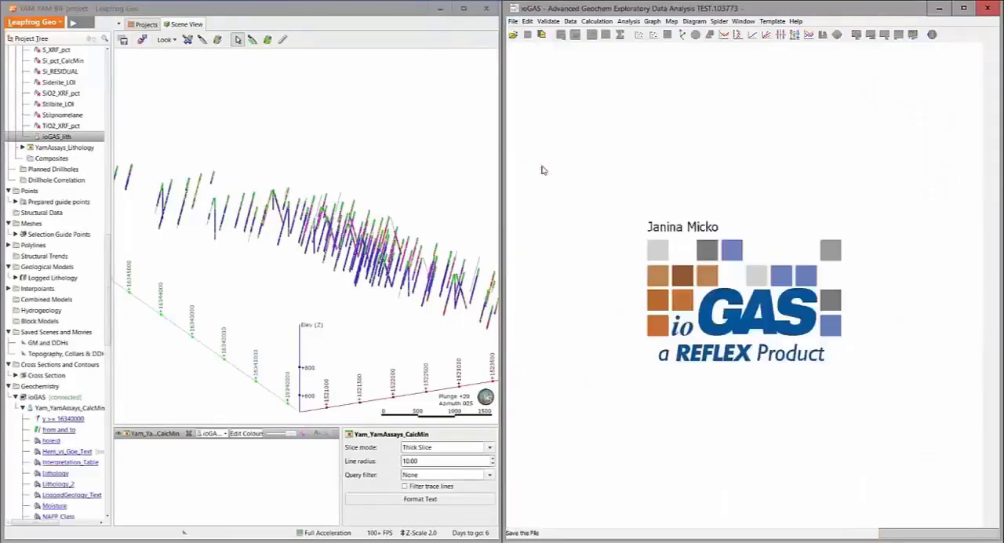
{"action": "right_click", "coordinate": [64, 399]}
{"action": "left_click", "coordinate": [88, 415]}
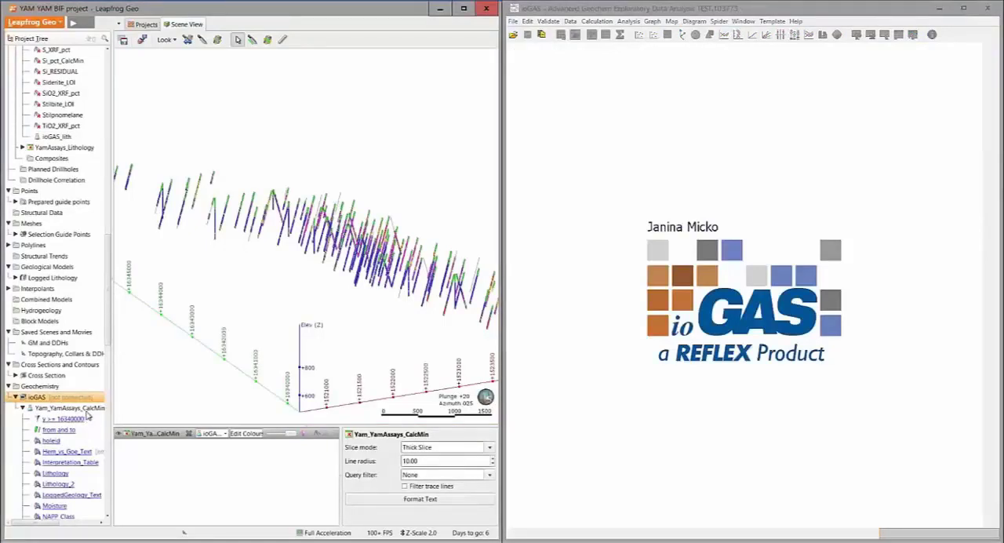
Restrict the ioGAS_lith legend in the Leapfrog scene so that only the Weathering intervals are displayed
{"action": "left_click_drag", "start_coordinate": [221, 295], "coordinate": [218, 293]}
{"action": "scroll", "coordinate": [336, 260], "scroll_direction": "up", "scroll_amount": 5}
{"action": "right_click_drag", "start_coordinate": [337, 258], "coordinate": [280, 247]}
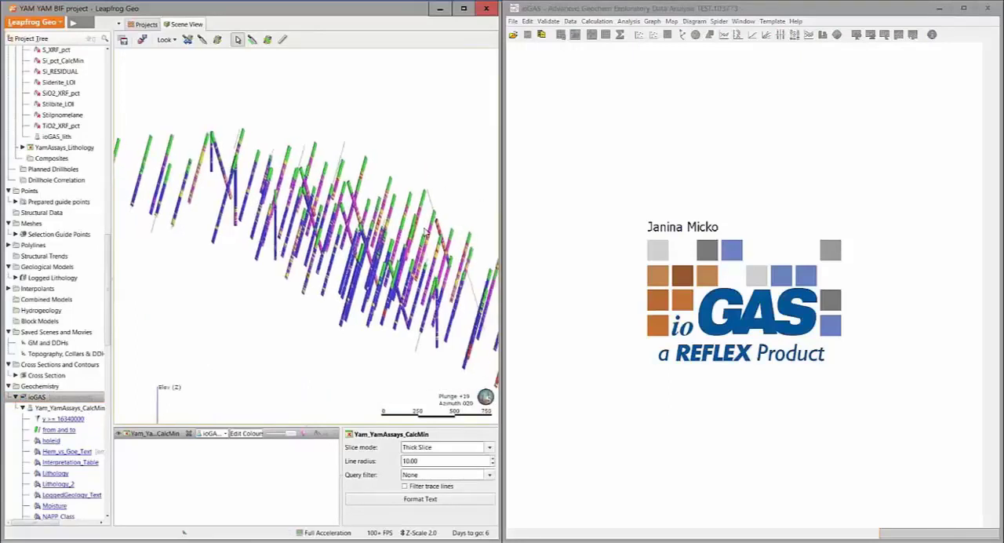
{"action": "left_click", "coordinate": [244, 434]}
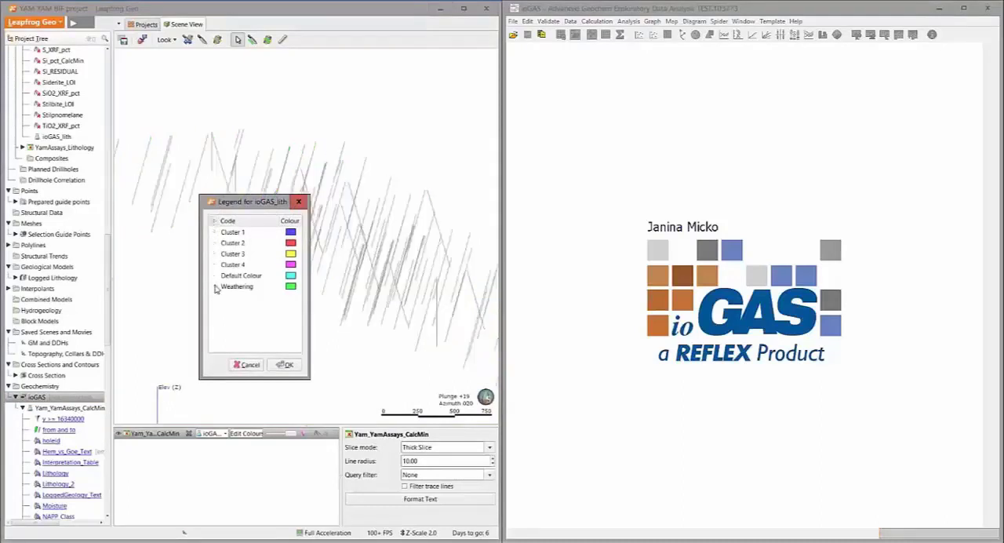
{"action": "left_click", "coordinate": [235, 288]}
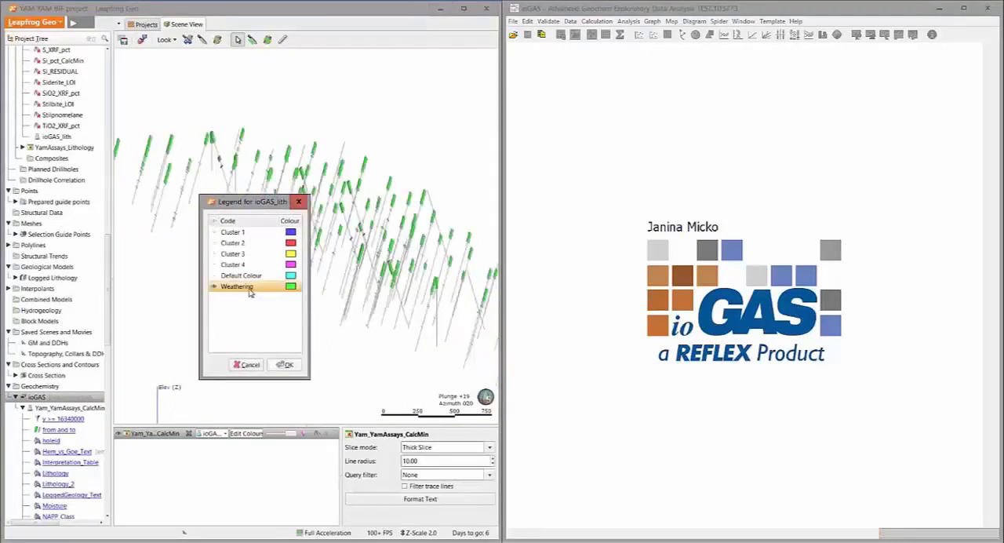
{"action": "left_click", "coordinate": [285, 365]}
{"action": "scroll", "coordinate": [252, 242], "scroll_direction": "down", "scroll_amount": 3}
{"action": "left_click_drag", "start_coordinate": [265, 245], "coordinate": [319, 250]}
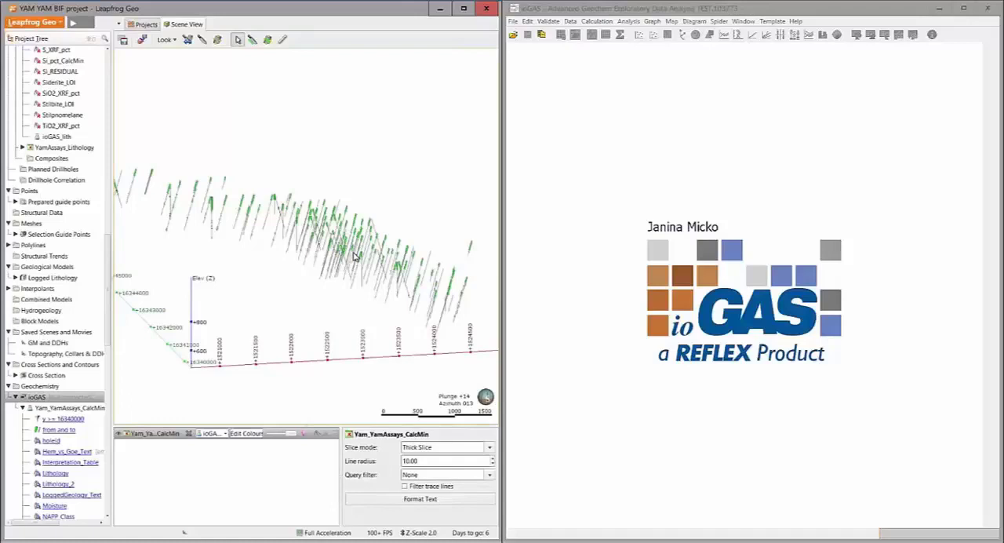
Add the Weathered contacts surface of the Logged Lithology model to the scene and compare it with the Weathering intervals
{"action": "left_click", "coordinate": [14, 278]}
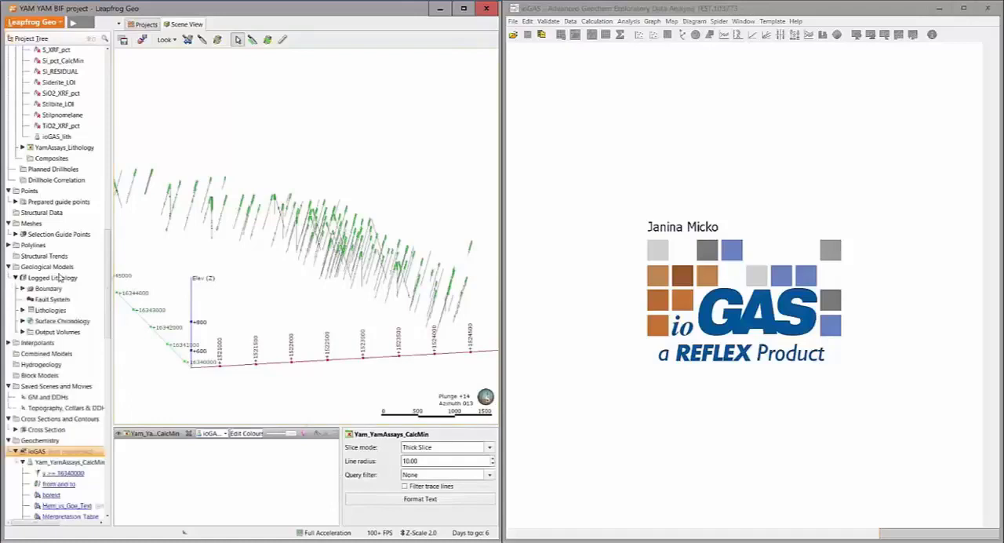
{"action": "left_click", "coordinate": [23, 320]}
{"action": "left_click_drag", "start_coordinate": [63, 343], "coordinate": [259, 303]}
{"action": "middle_click_drag", "start_coordinate": [289, 240], "coordinate": [363, 276]}
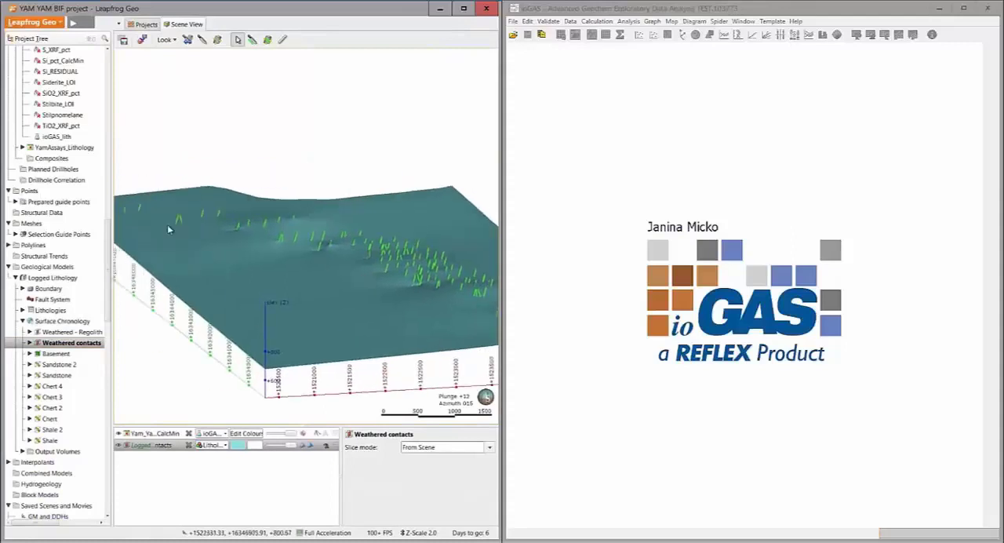
{"action": "scroll", "coordinate": [206, 244], "scroll_direction": "up", "scroll_amount": 2}
{"action": "middle_click_drag", "start_coordinate": [268, 262], "coordinate": [317, 295]}
{"action": "left_click_drag", "start_coordinate": [318, 299], "coordinate": [249, 302]}
{"action": "scroll", "coordinate": [261, 246], "scroll_direction": "down", "scroll_amount": 3}
{"action": "left_click_drag", "start_coordinate": [265, 234], "coordinate": [265, 257]}
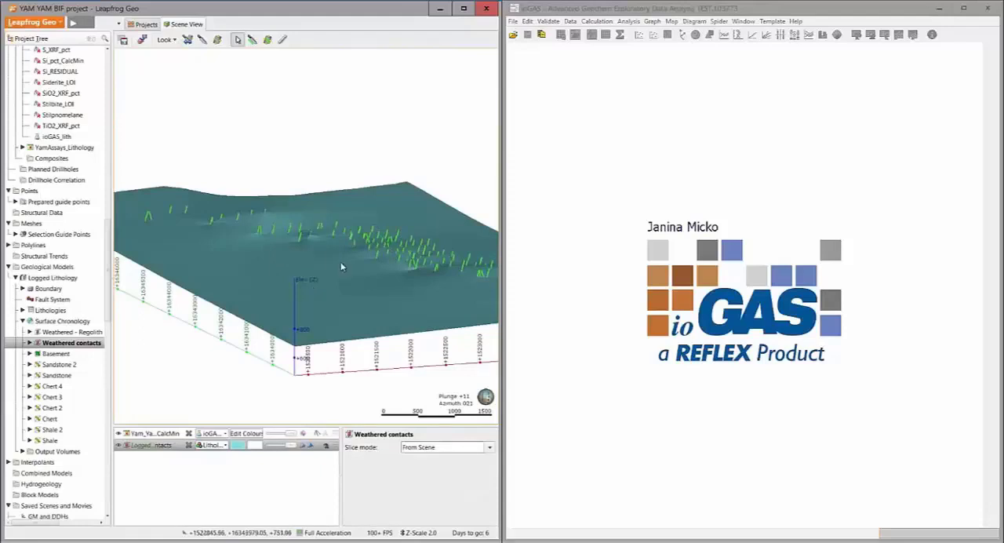
Set up a new geological model named "ioGas Alt model" with ioGAS_lith as its base lithology column
{"action": "right_click", "coordinate": [43, 268]}
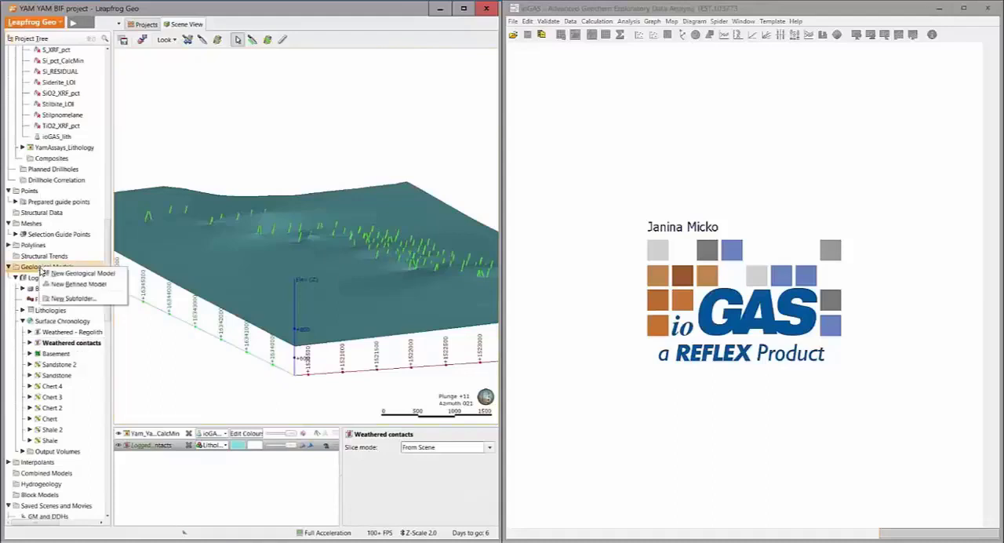
{"action": "left_click", "coordinate": [48, 273]}
{"action": "double_click", "coordinate": [35, 196]}
{"action": "type", "text": "ioGas"}
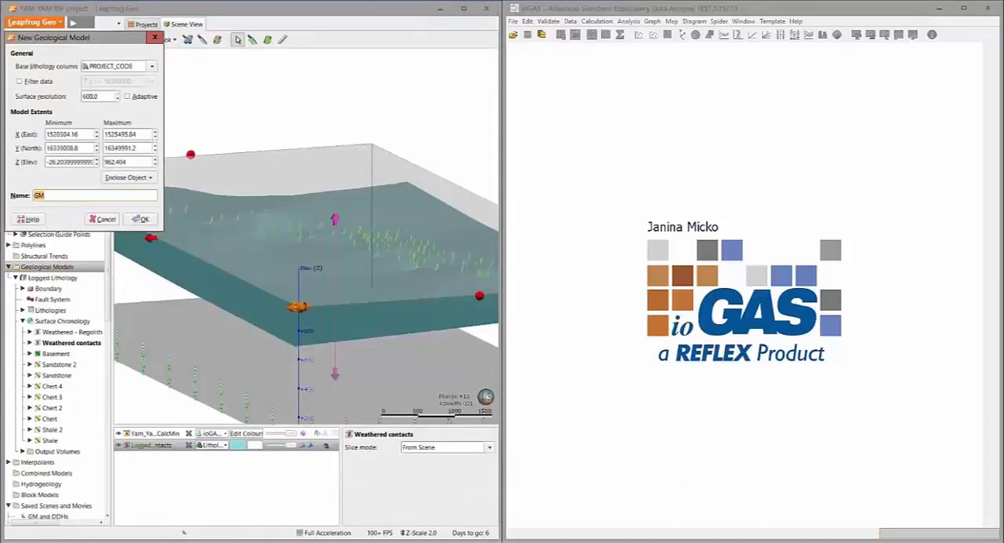
{"action": "type", "text": " Alt model"}
{"action": "left_click", "coordinate": [144, 66]}
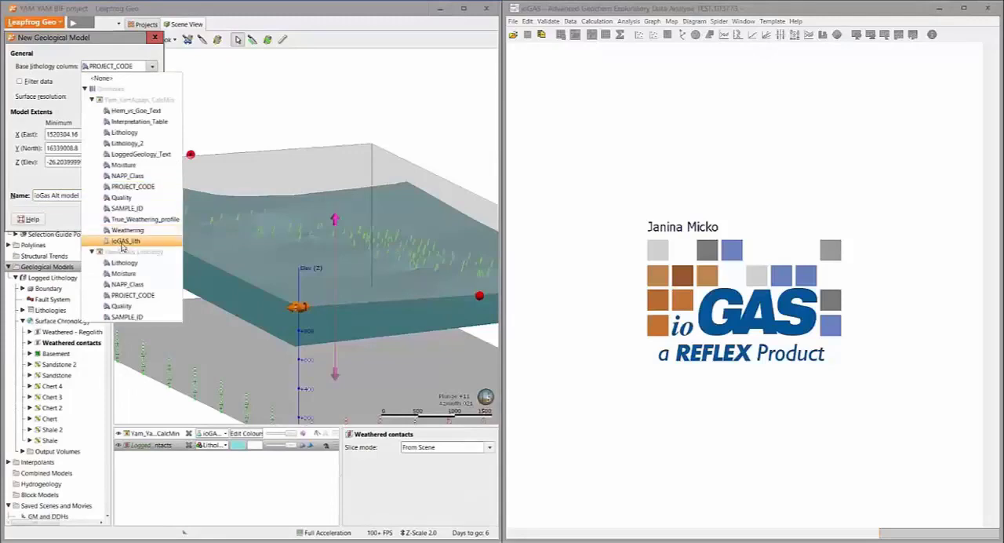
{"action": "left_click", "coordinate": [126, 242]}
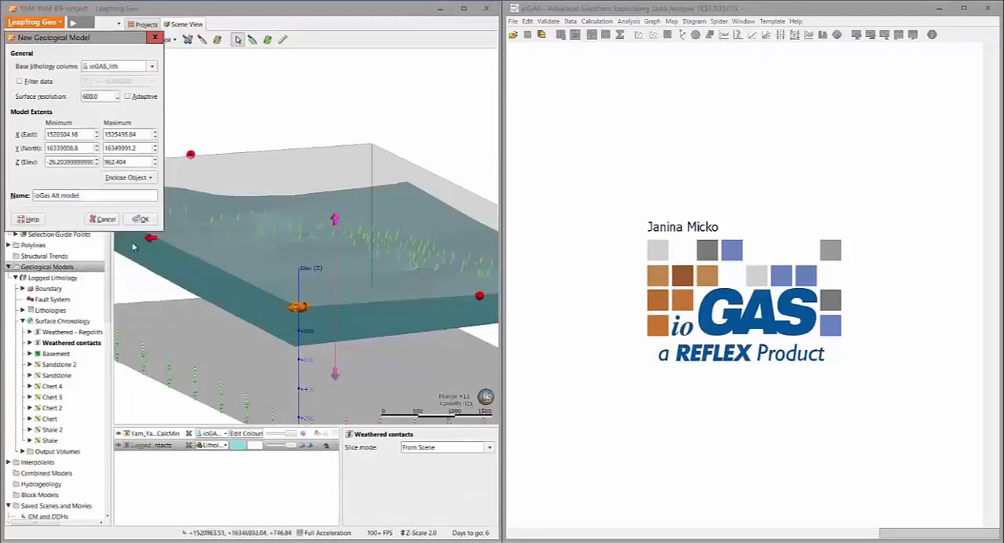
Set the new model's surface resolution to 100, enclose the Logged Lithology Extents, and create the model
{"action": "key", "text": "BackSpace"}
{"action": "key", "text": "BackSpace"}
{"action": "key", "text": "BackSpace"}
{"action": "key", "text": "BackSpace"}
{"action": "key", "text": "BackSpace"}
{"action": "type", "text": "100"}
{"action": "left_click", "coordinate": [150, 179]}
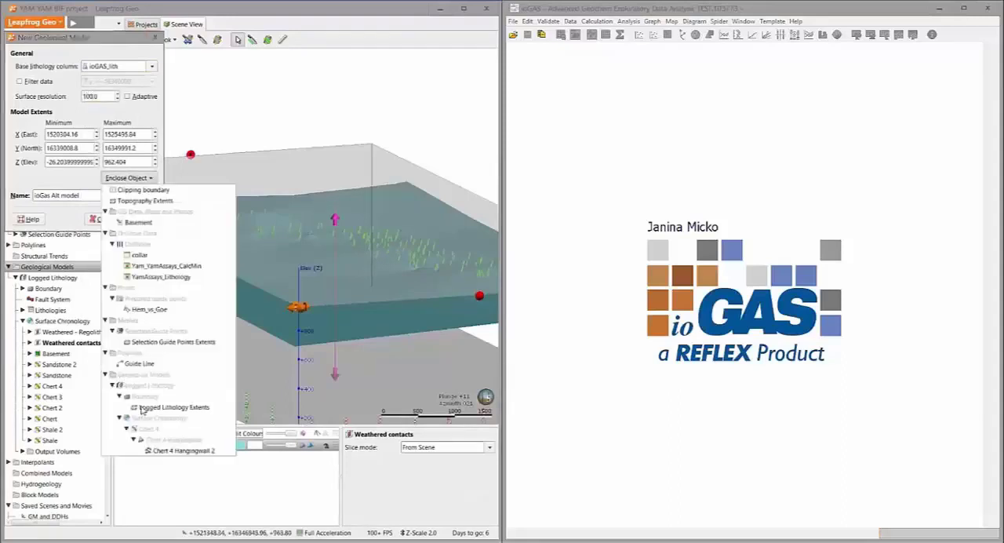
{"action": "left_click", "coordinate": [141, 408]}
{"action": "left_click", "coordinate": [142, 219]}
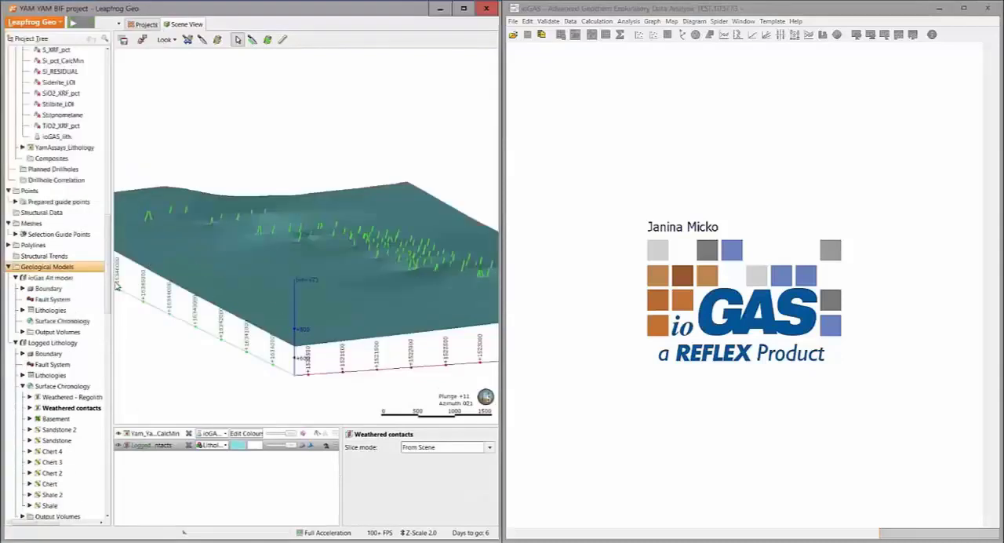
Start an erosion surface from base lithology in the ioGas Alt model, with Weathering as the primary lithology
{"action": "right_click", "coordinate": [51, 321]}
{"action": "mouse_move", "coordinate": [82, 353]}
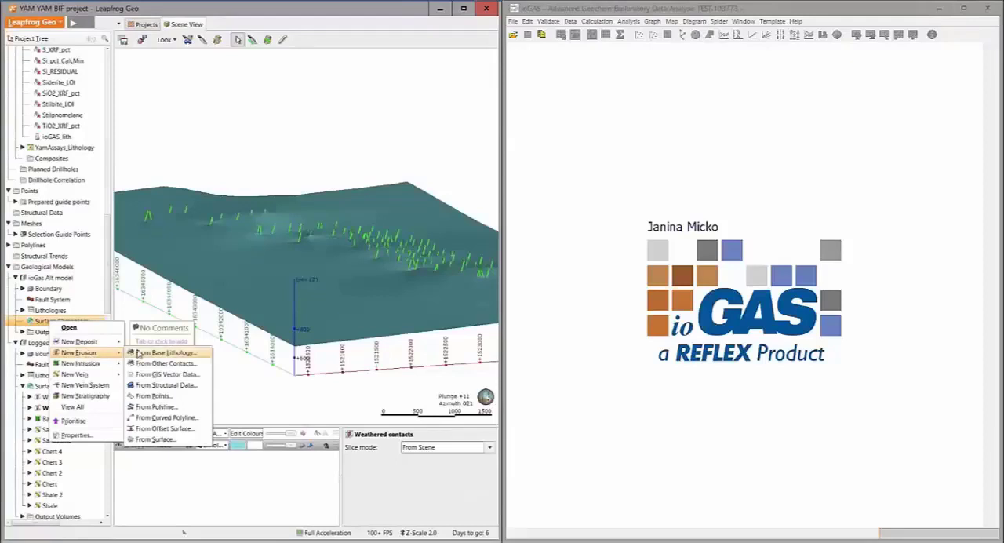
{"action": "left_click", "coordinate": [138, 354]}
{"action": "left_click", "coordinate": [192, 212]}
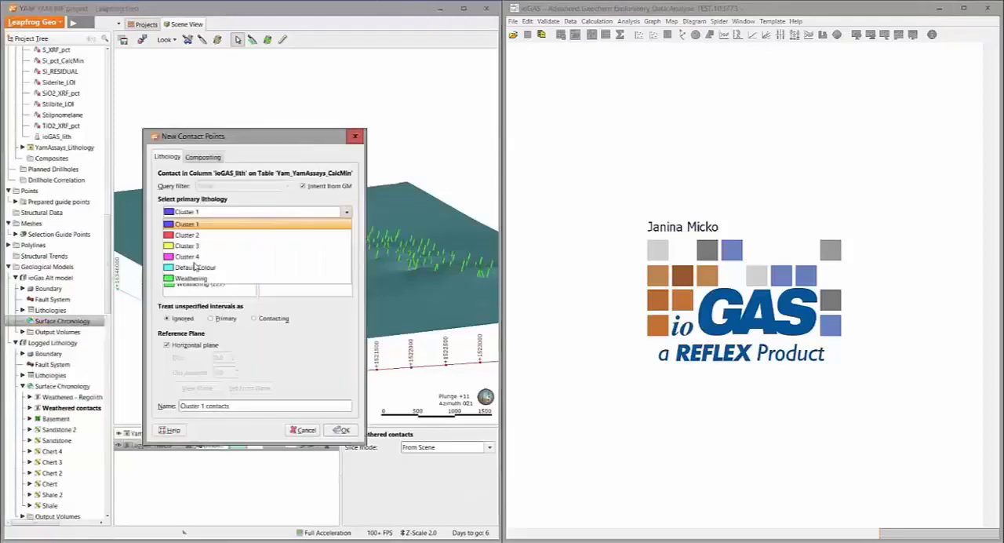
{"action": "left_click", "coordinate": [192, 279]}
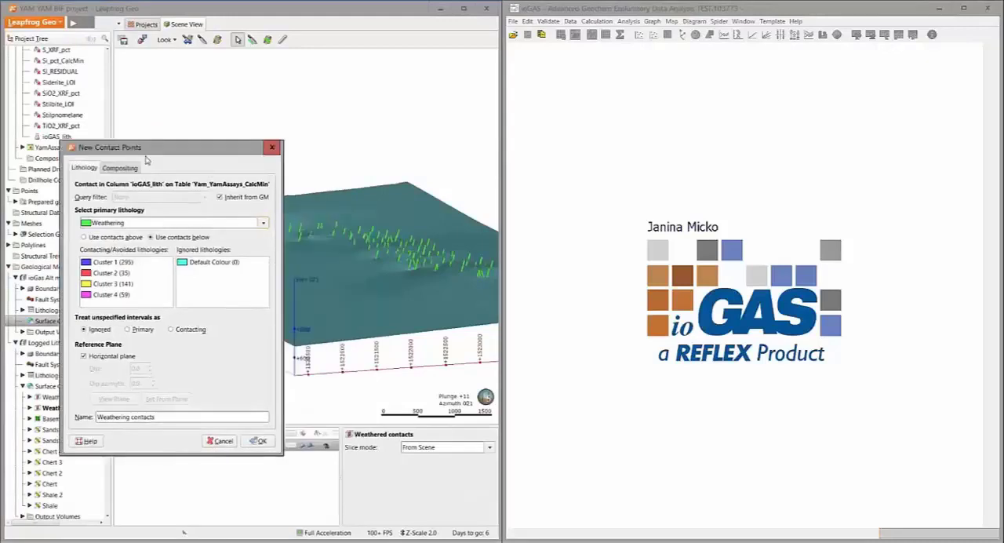
{"action": "left_click_drag", "start_coordinate": [204, 136], "coordinate": [94, 149]}
Filter out primary and contacting/avoided lithology segments shorter than 10 in the contact compositing and create the Weathering erosion surface
{"action": "left_click", "coordinate": [90, 171]}
{"action": "left_click_drag", "start_coordinate": [335, 222], "coordinate": [346, 166]}
{"action": "left_click_drag", "start_coordinate": [353, 188], "coordinate": [332, 173]}
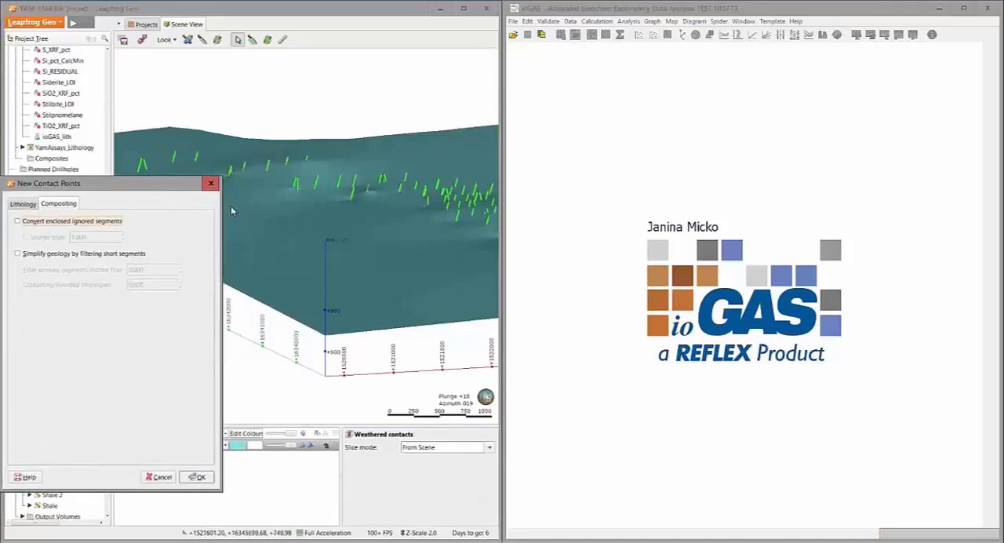
{"action": "left_click", "coordinate": [49, 253]}
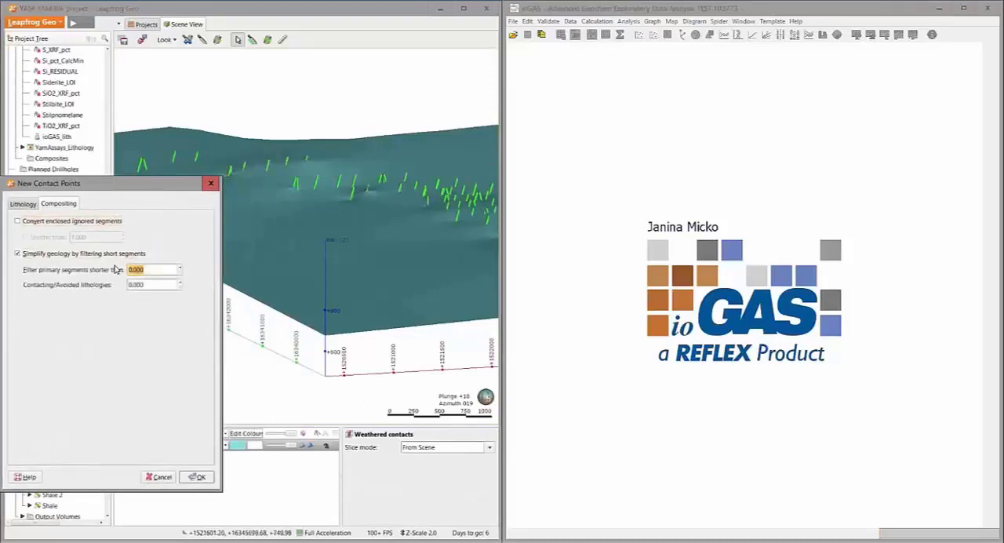
{"action": "type", "text": "10"}
{"action": "key", "text": "Tab"}
{"action": "key", "text": "BackSpace"}
{"action": "key", "text": "BackSpace"}
{"action": "key", "text": "BackSpace"}
{"action": "key", "text": "BackSpace"}
{"action": "key", "text": "BackSpace"}
{"action": "type", "text": "10.000"}
{"action": "left_click", "coordinate": [196, 477]}
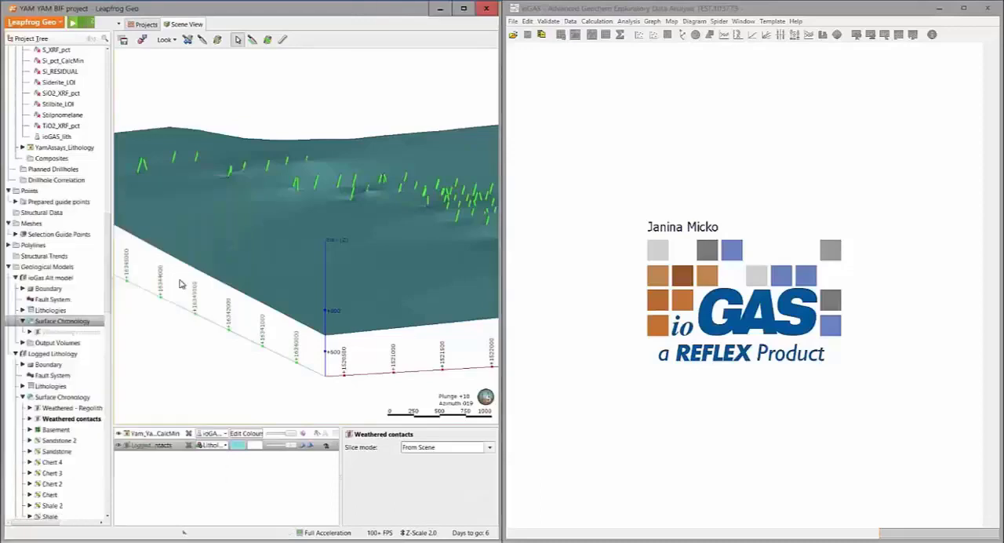
Add the ioGas Alt model's Weathering contacts surface to the scene alongside the logged Weathered contacts surface
{"action": "left_click_drag", "start_coordinate": [71, 332], "coordinate": [271, 236]}
{"action": "middle_click_drag", "start_coordinate": [305, 217], "coordinate": [206, 218]}
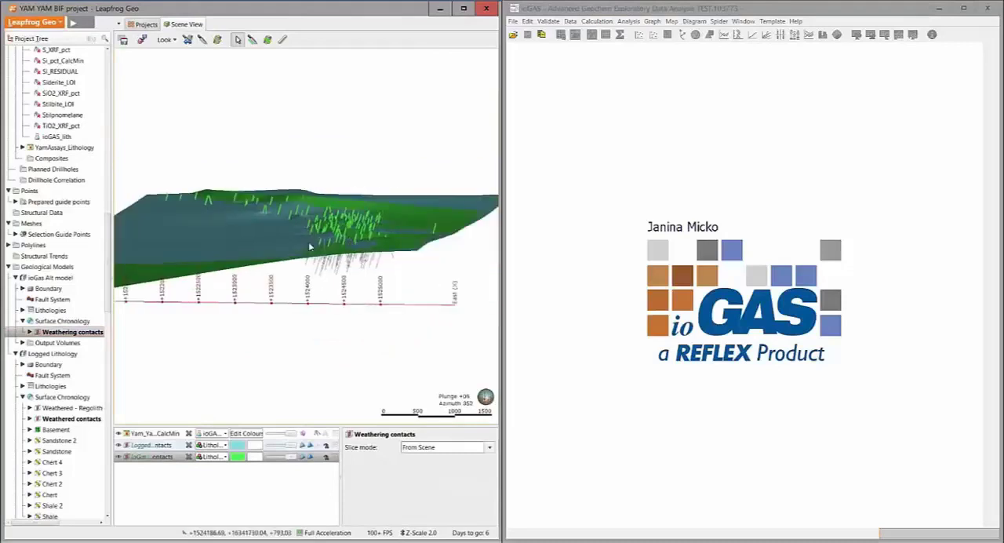
{"action": "left_click_drag", "start_coordinate": [350, 240], "coordinate": [293, 260]}
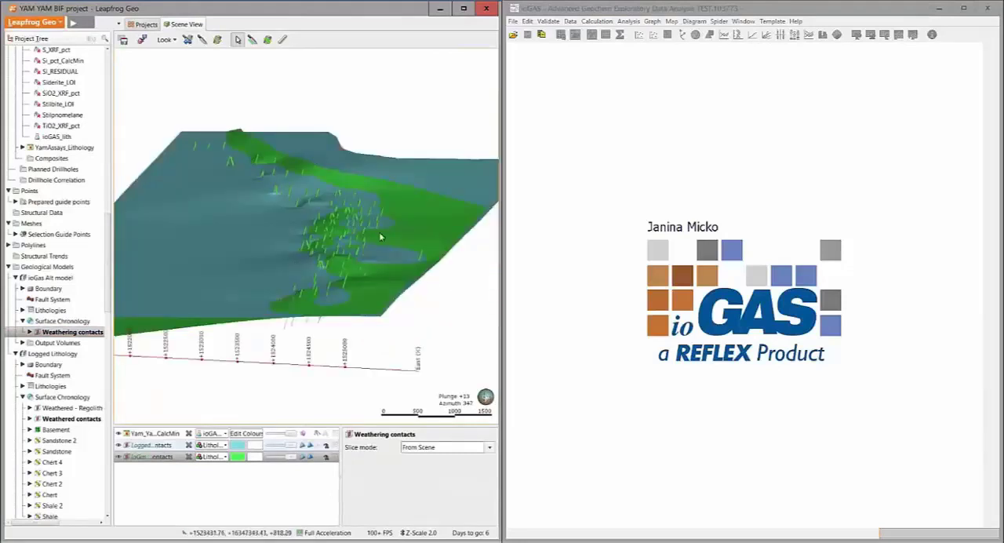
{"action": "scroll", "coordinate": [355, 254], "scroll_direction": "up", "scroll_amount": 4}
{"action": "left_click_drag", "start_coordinate": [355, 254], "coordinate": [347, 184]}
{"action": "mouse_move", "coordinate": [343, 129]}
{"action": "left_mouse_down"}
{"action": "mouse_move", "coordinate": [338, 151]}
{"action": "mouse_move", "coordinate": [337, 141]}
{"action": "left_mouse_up"}
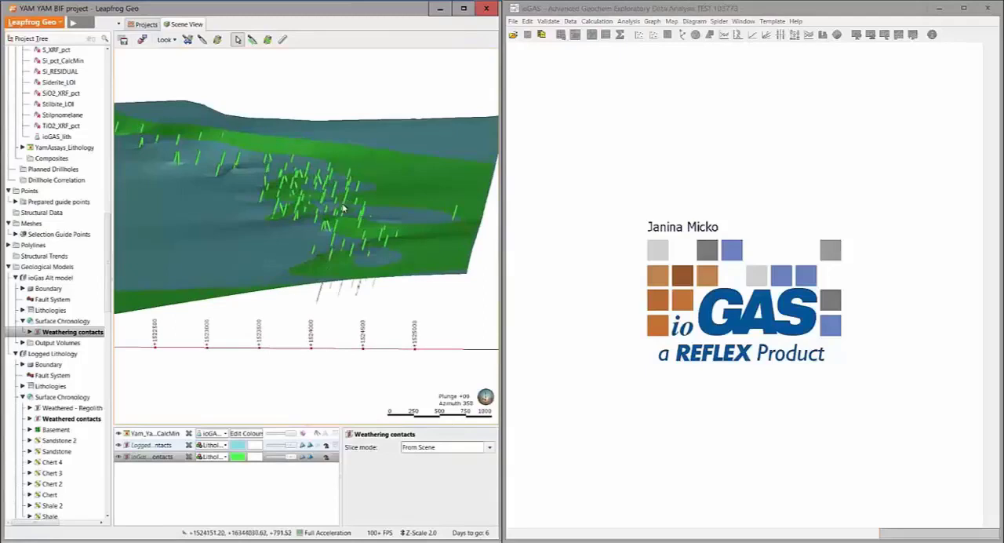
Examine from several angles how the ioGAS Weathering contacts surface differs from the logged Weathered contacts surface around the drillholes
{"action": "mouse_move", "coordinate": [334, 207]}
{"action": "left_mouse_down"}
{"action": "mouse_move", "coordinate": [357, 191]}
{"action": "mouse_move", "coordinate": [461, 208]}
{"action": "mouse_move", "coordinate": [305, 228]}
{"action": "mouse_move", "coordinate": [250, 192]}
{"action": "mouse_move", "coordinate": [340, 224]}
{"action": "mouse_move", "coordinate": [422, 211]}
{"action": "mouse_move", "coordinate": [294, 240]}
{"action": "mouse_move", "coordinate": [260, 235]}
{"action": "mouse_move", "coordinate": [269, 227]}
{"action": "mouse_move", "coordinate": [258, 237]}
{"action": "left_mouse_up"}
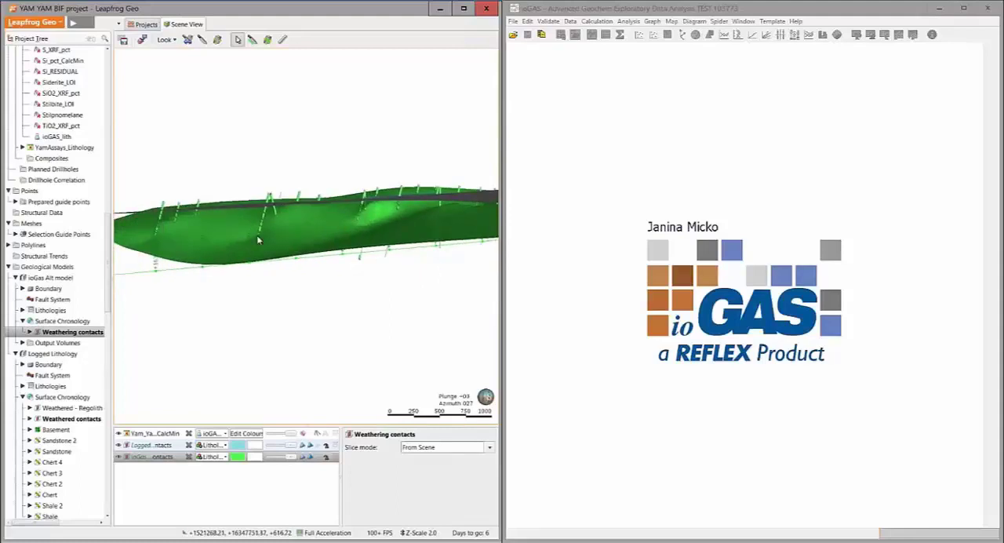
{"action": "left_click_drag", "start_coordinate": [282, 233], "coordinate": [354, 240]}
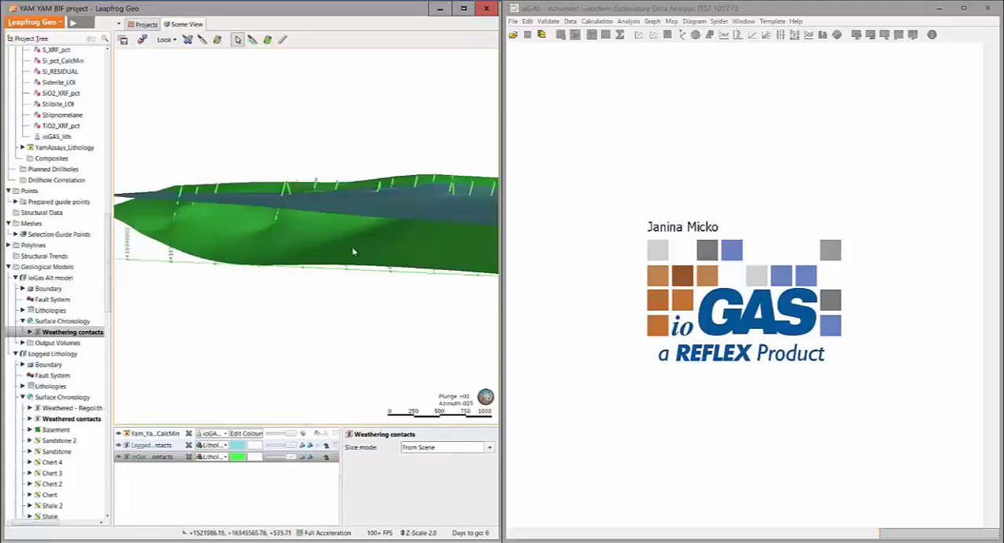
{"action": "left_click_drag", "start_coordinate": [328, 242], "coordinate": [276, 238]}
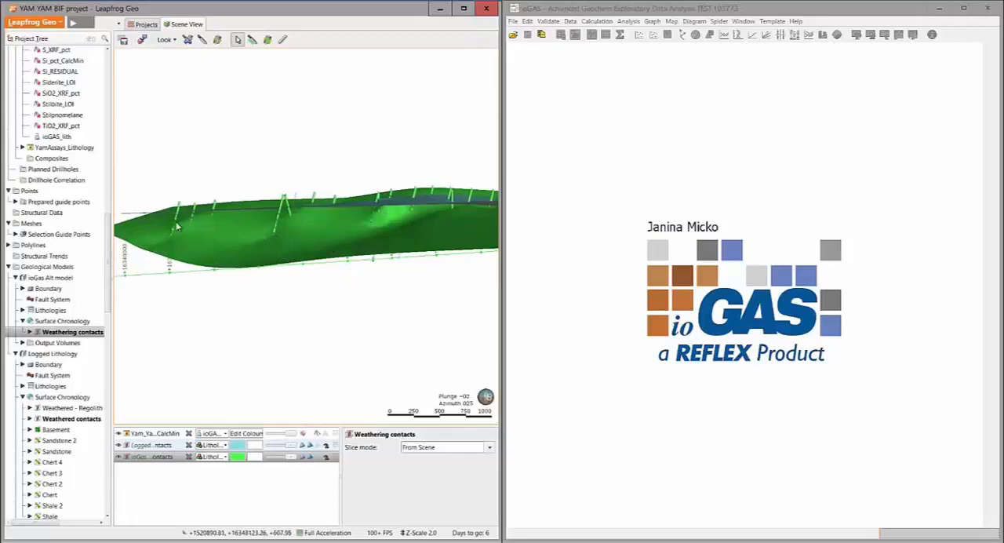
{"action": "left_click_drag", "start_coordinate": [299, 219], "coordinate": [284, 231]}
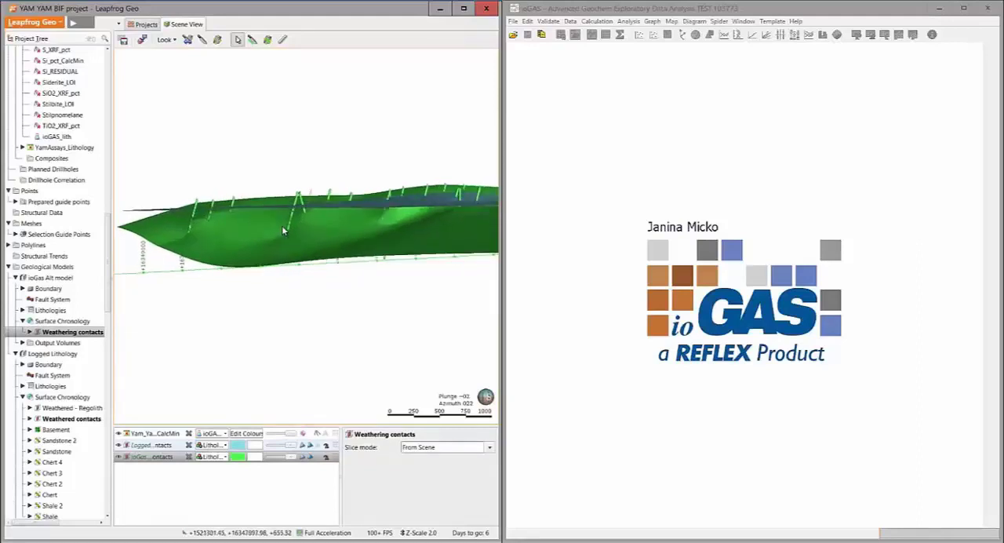
{"action": "left_click_drag", "start_coordinate": [307, 220], "coordinate": [312, 220]}
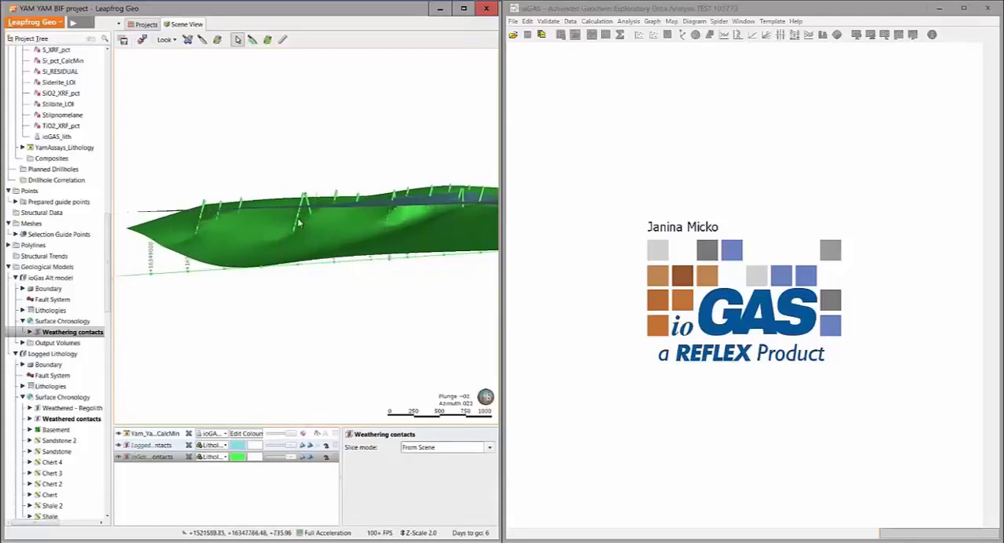
{"action": "left_click_drag", "start_coordinate": [301, 233], "coordinate": [327, 217]}
{"action": "scroll", "coordinate": [320, 231], "scroll_direction": "down", "scroll_amount": 2}
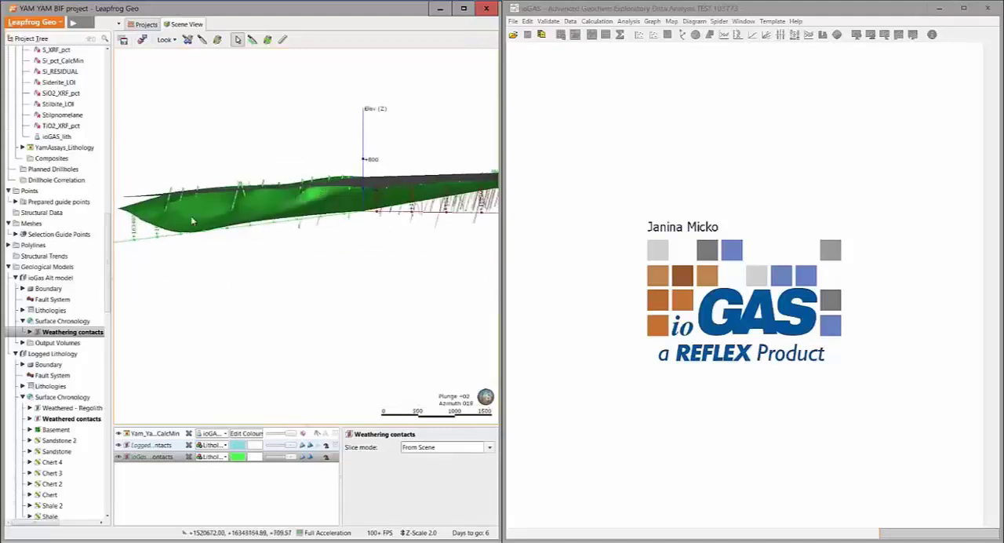
{"action": "left_click_drag", "start_coordinate": [237, 171], "coordinate": [273, 226]}
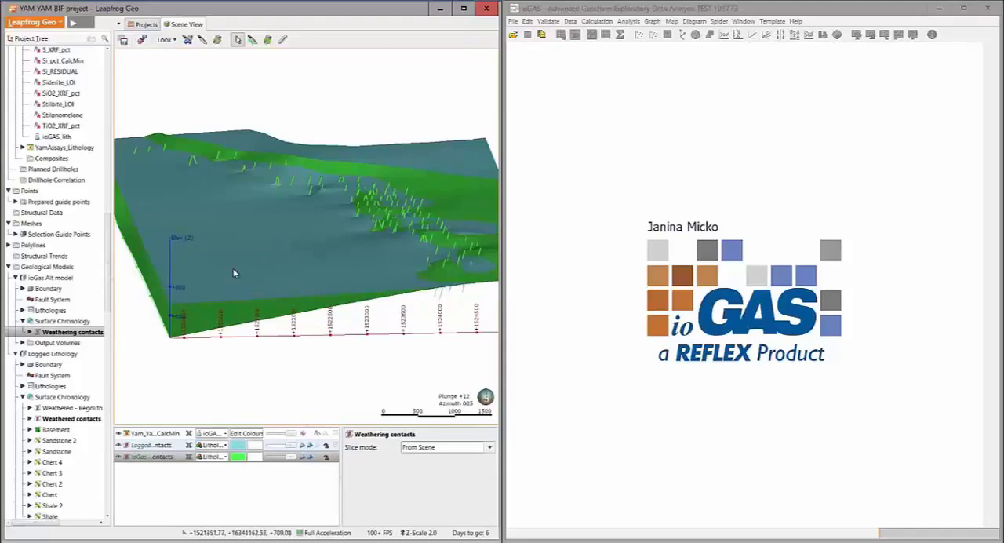
{"action": "left_click_drag", "start_coordinate": [211, 275], "coordinate": [233, 282]}
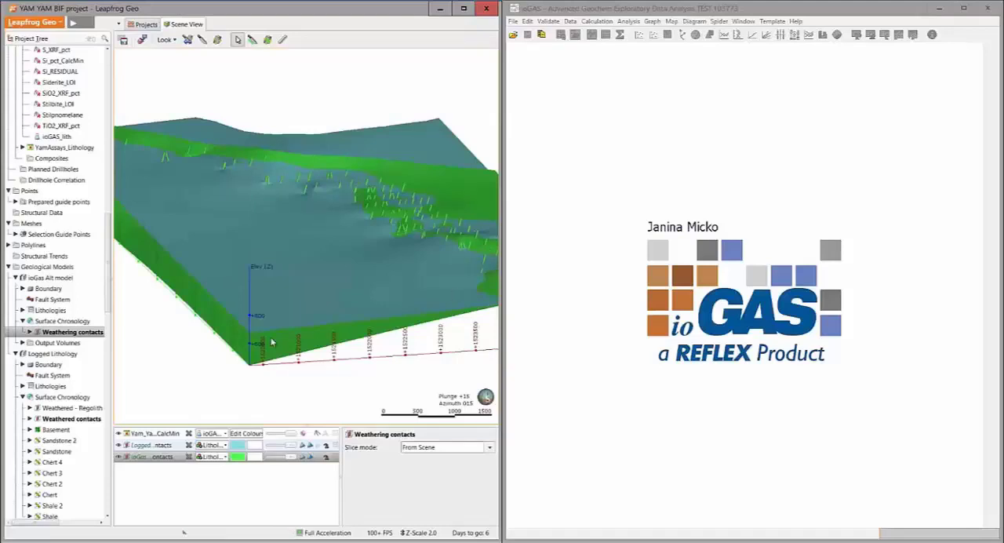
Load the Webinar ioGAS data file from the Desktop into ioGAS and restore its previous session
{"action": "left_click", "coordinate": [314, 542]}
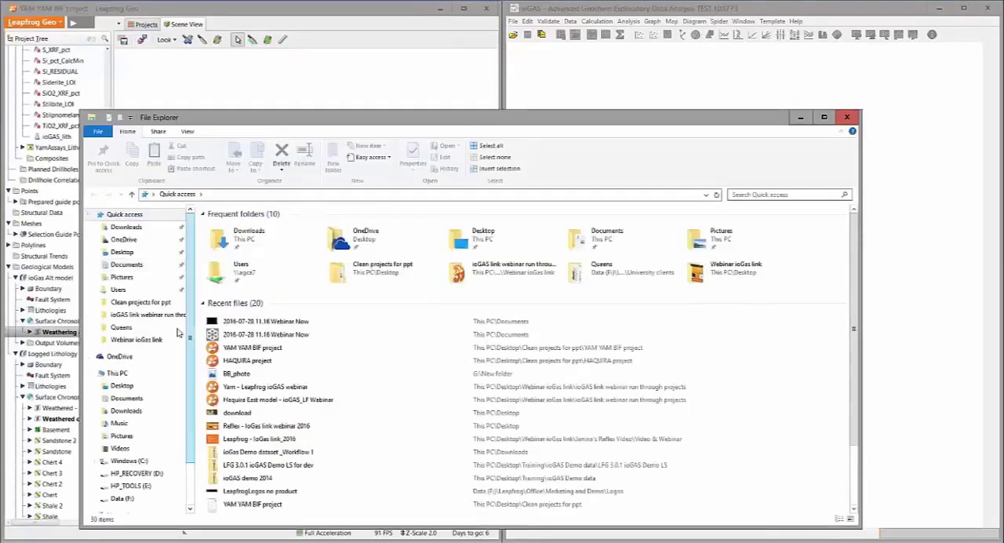
{"action": "left_click", "coordinate": [123, 252]}
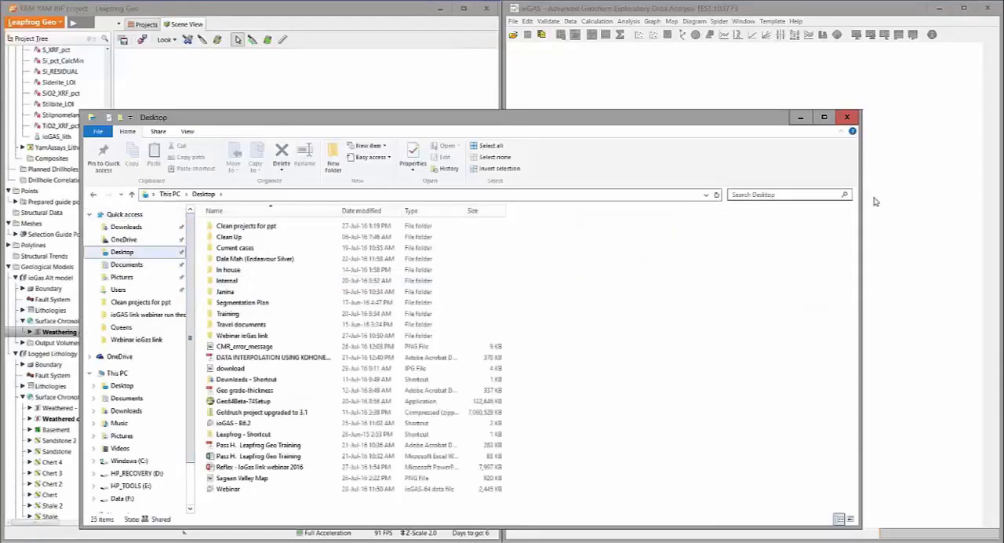
{"action": "left_click_drag", "start_coordinate": [863, 194], "coordinate": [825, 196]}
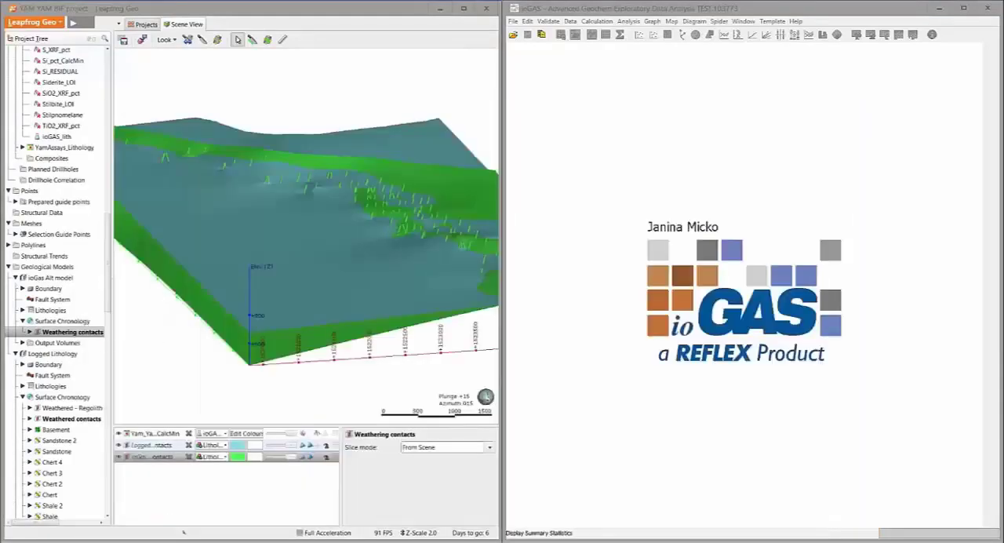
{"action": "left_click_drag", "start_coordinate": [0, 202], "coordinate": [337, 69]}
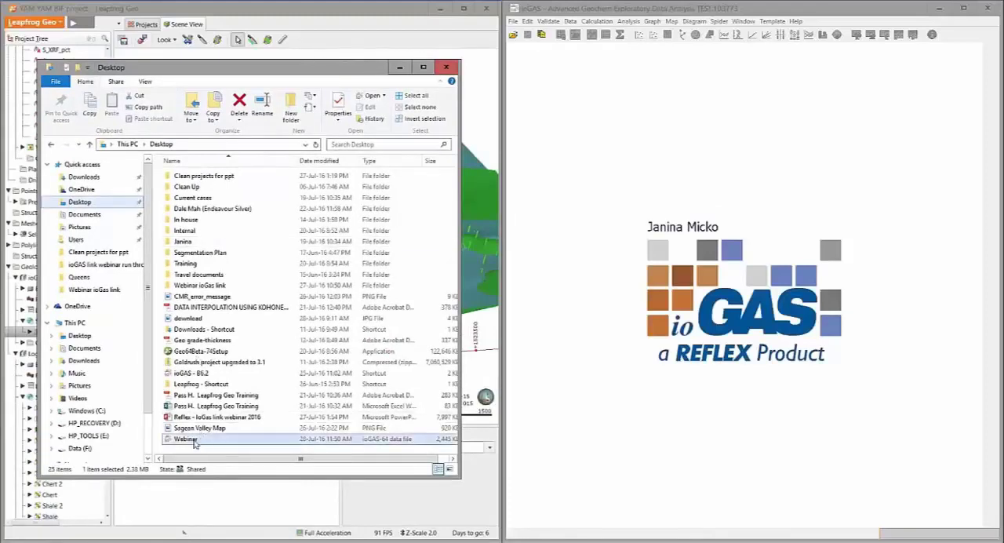
{"action": "left_click_drag", "start_coordinate": [194, 441], "coordinate": [765, 175]}
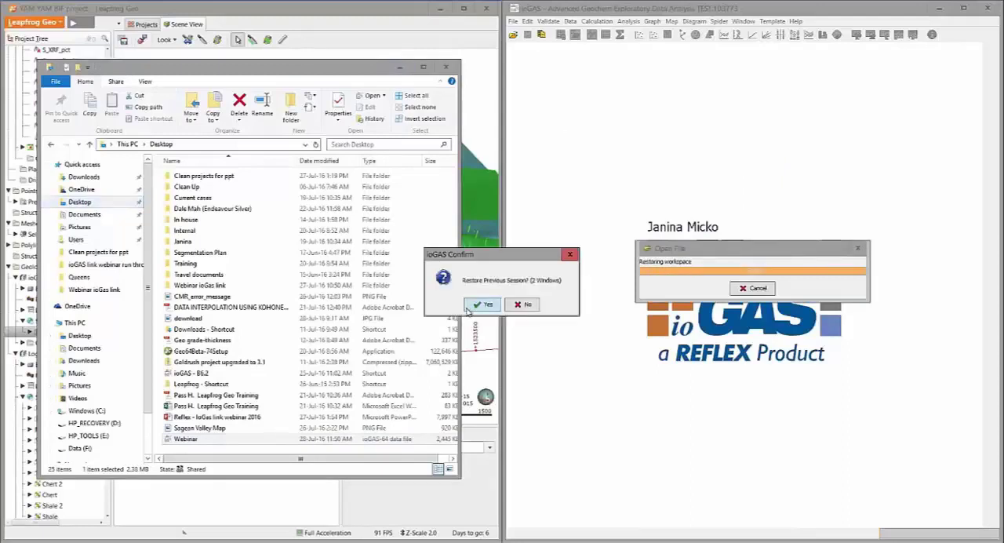
{"action": "left_click", "coordinate": [469, 306]}
{"action": "left_click", "coordinate": [496, 115]}
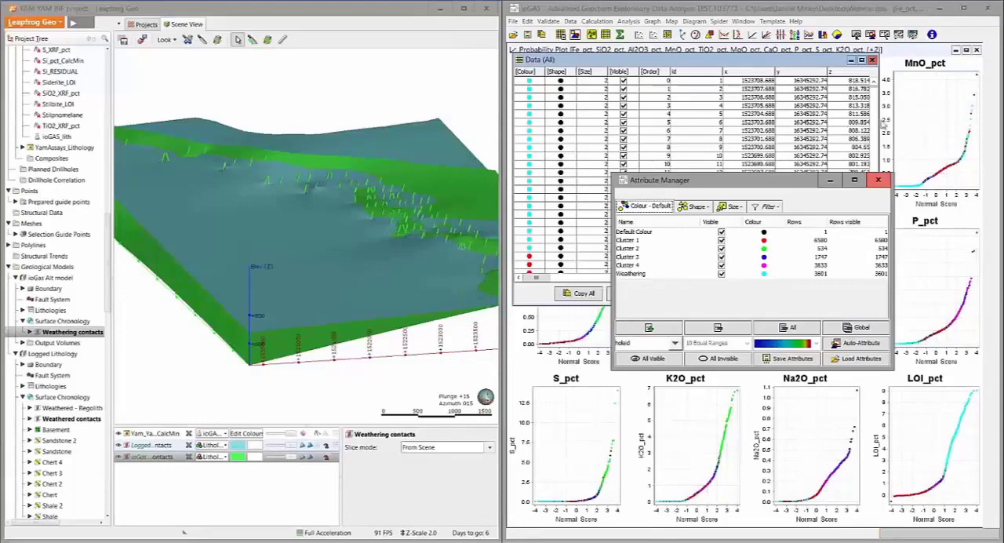
Close the restored ioGAS windows, including the probability plot, and delete all cluster and weathering colour attributes
{"action": "left_click", "coordinate": [879, 180]}
{"action": "left_click", "coordinate": [977, 51]}
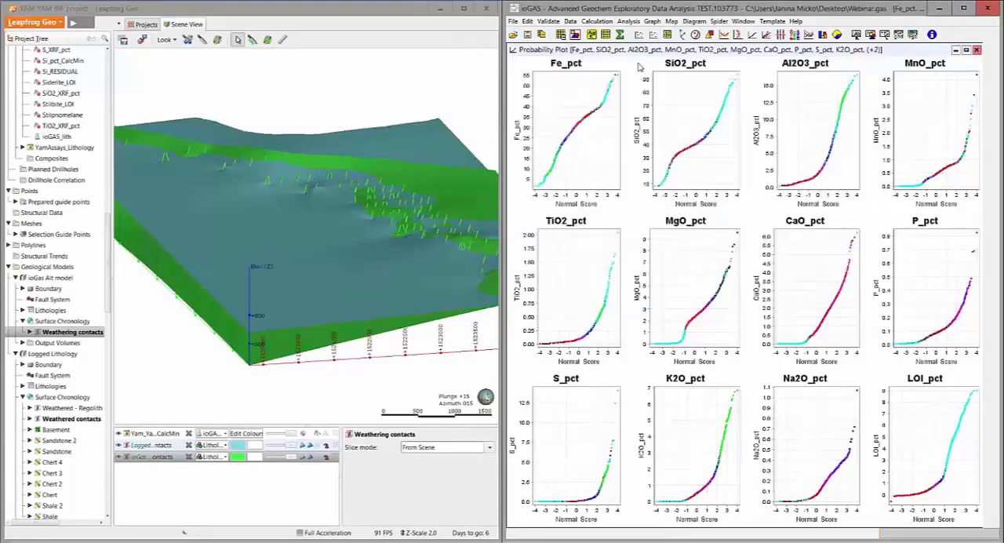
{"action": "left_click", "coordinate": [576, 35]}
{"action": "left_click", "coordinate": [791, 328]}
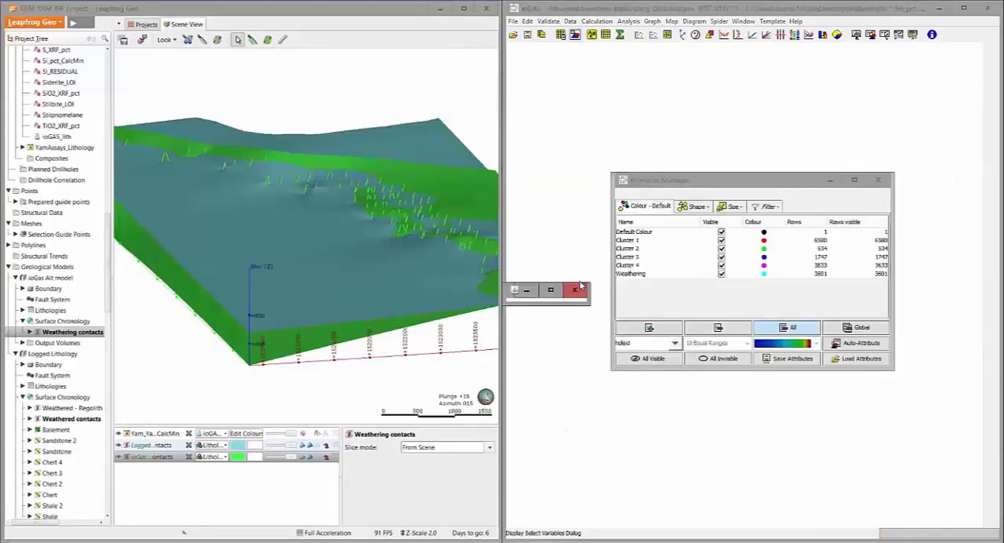
{"action": "left_click", "coordinate": [490, 311]}
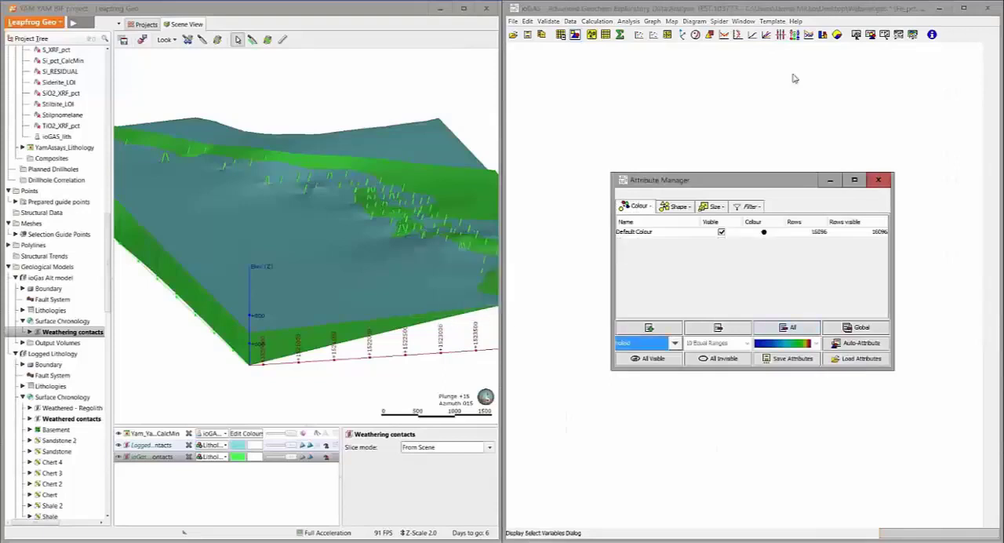
{"action": "left_click", "coordinate": [742, 8]}
Replace the selected variables with Hematite, Goethite_LOI and Quartz, and plot them on a ternary diagram
{"action": "left_click", "coordinate": [592, 35]}
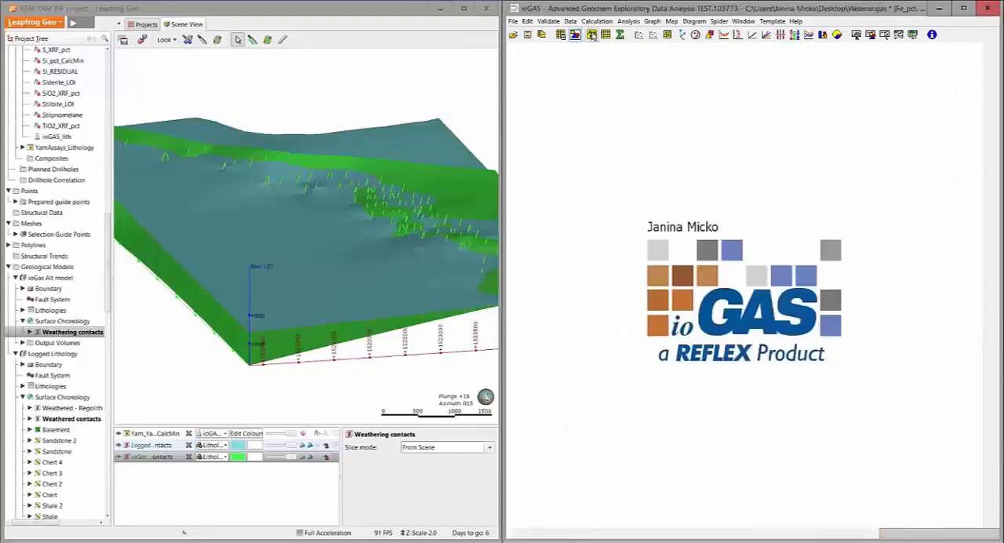
{"action": "left_click", "coordinate": [609, 165]}
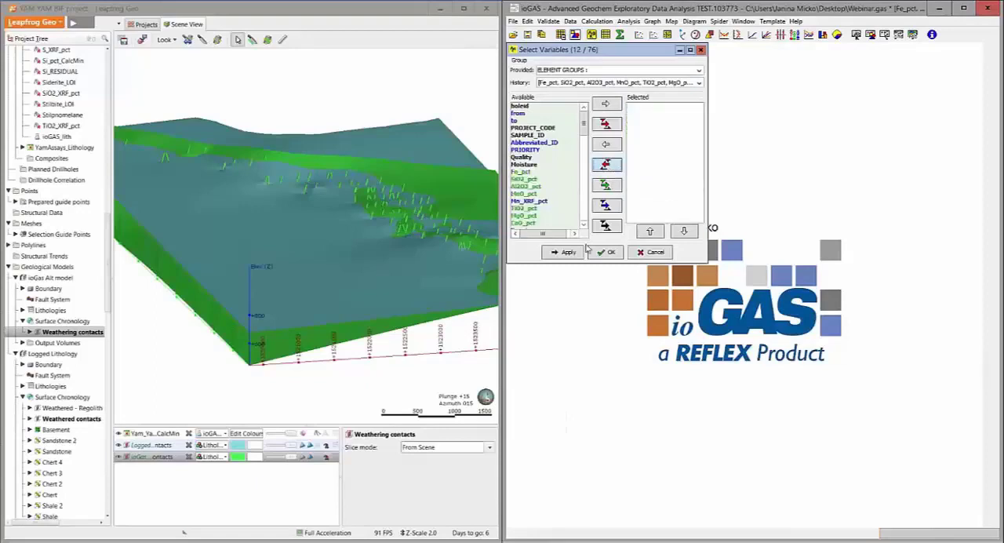
{"action": "left_click", "coordinate": [584, 226]}
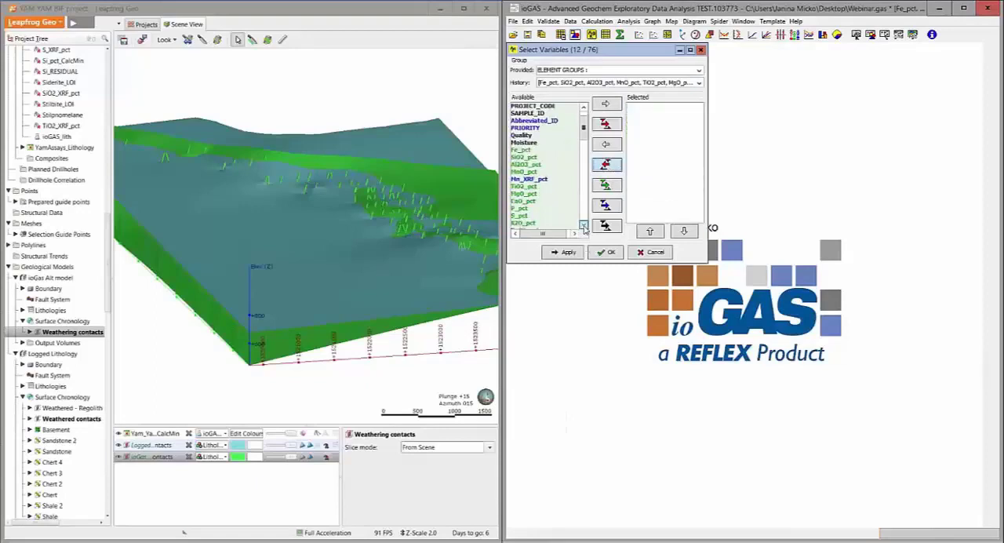
{"action": "left_click", "coordinate": [584, 226]}
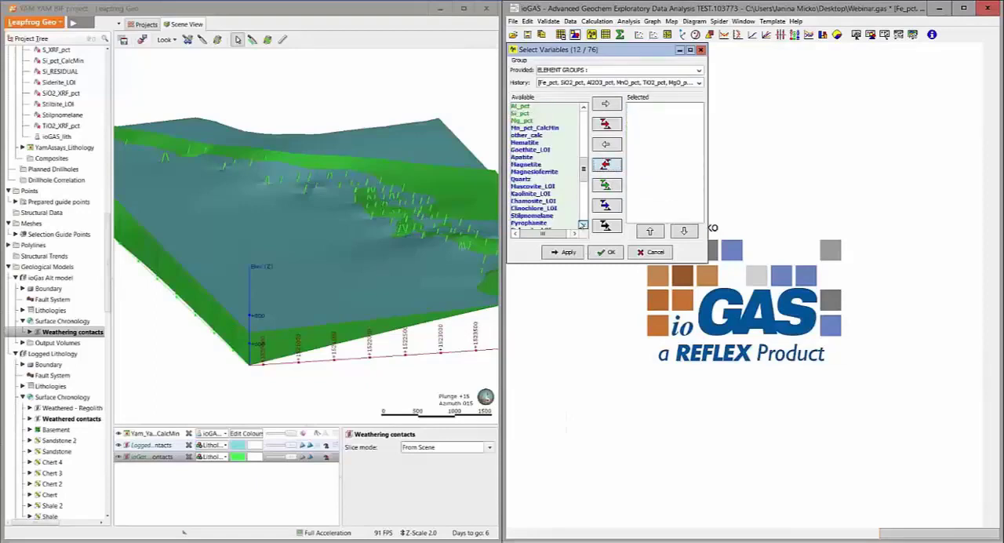
{"action": "double_click", "coordinate": [532, 136]}
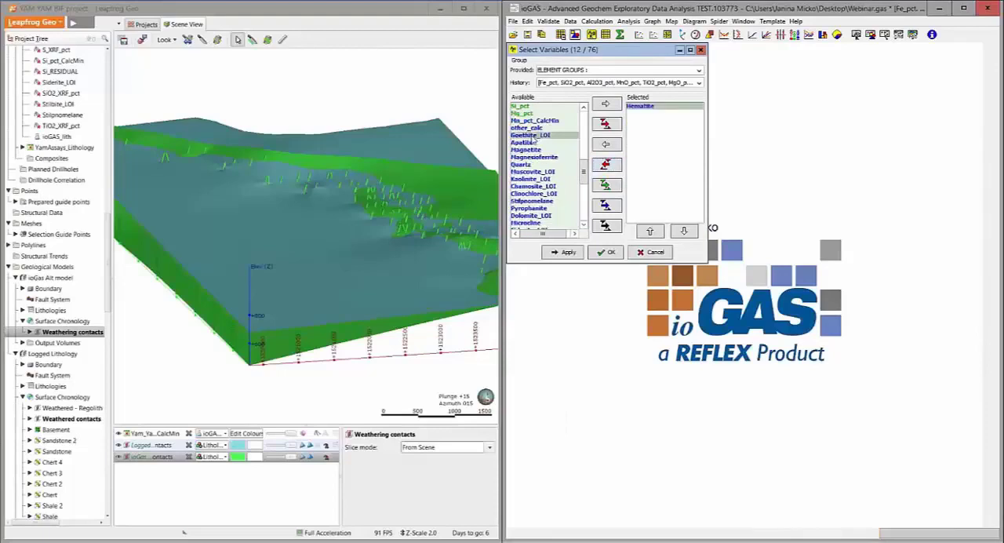
{"action": "double_click", "coordinate": [532, 136]}
{"action": "double_click", "coordinate": [531, 157]}
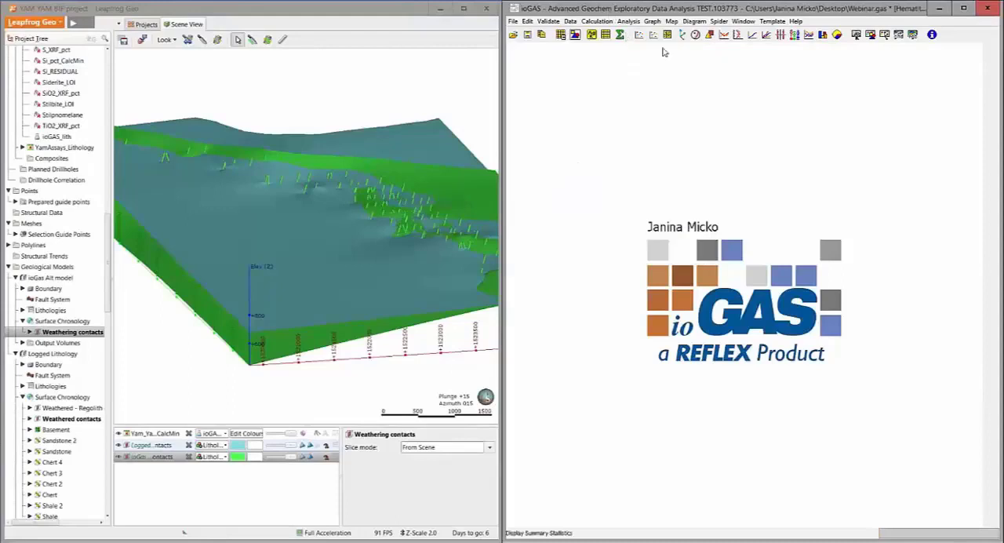
{"action": "left_click", "coordinate": [710, 37]}
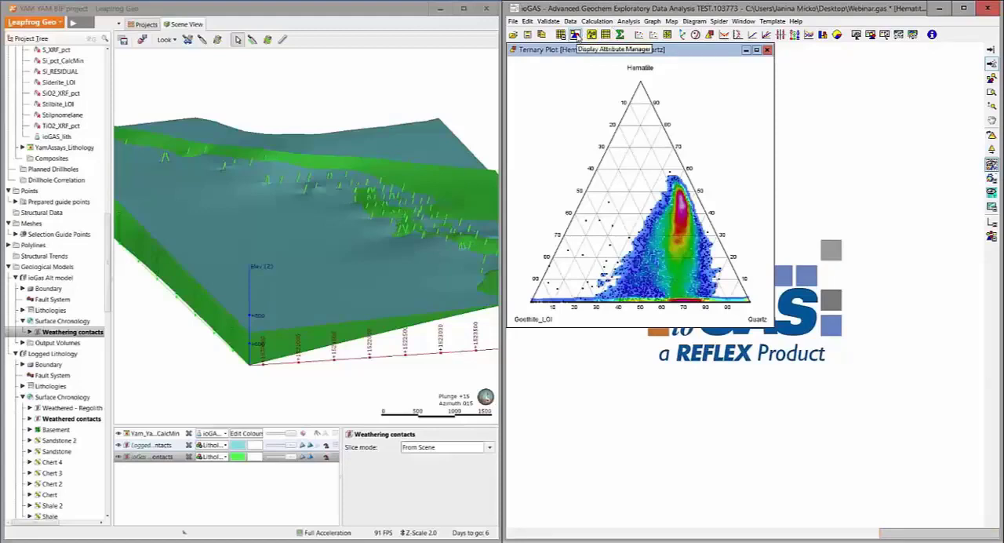
Add two new colour attributes and move the Attribute Manager clear of the ternary plot
{"action": "left_click", "coordinate": [575, 37]}
{"action": "double_click", "coordinate": [665, 328]}
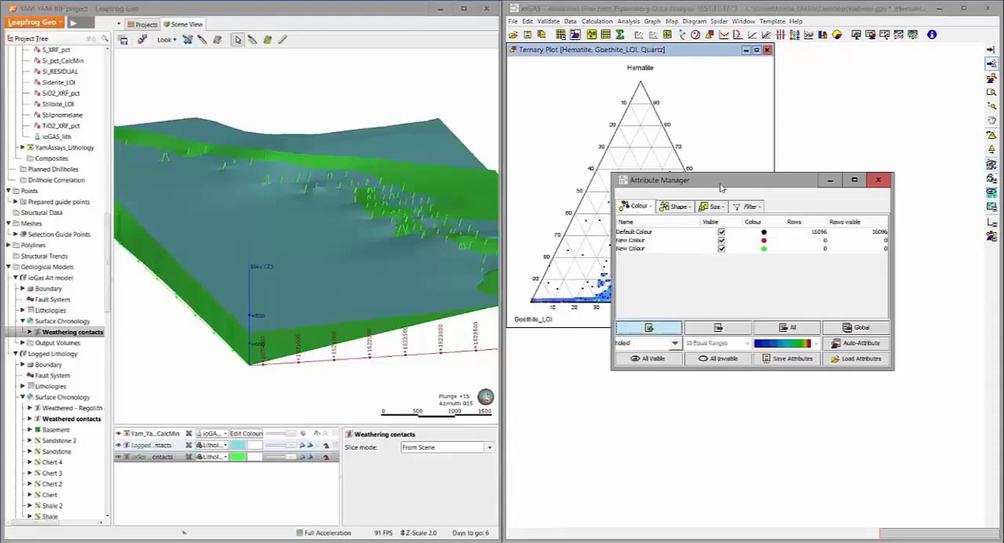
{"action": "left_click_drag", "start_coordinate": [720, 186], "coordinate": [762, 353]}
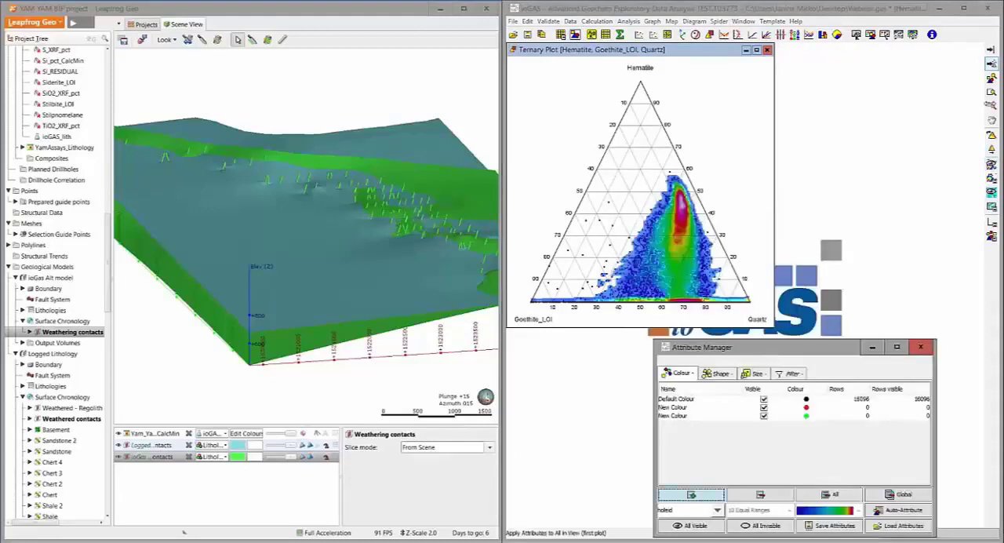
Assign one group of ternary-plot samples to the red colour attribute and a second group near the base to the green attribute
{"action": "left_click", "coordinate": [684, 408]}
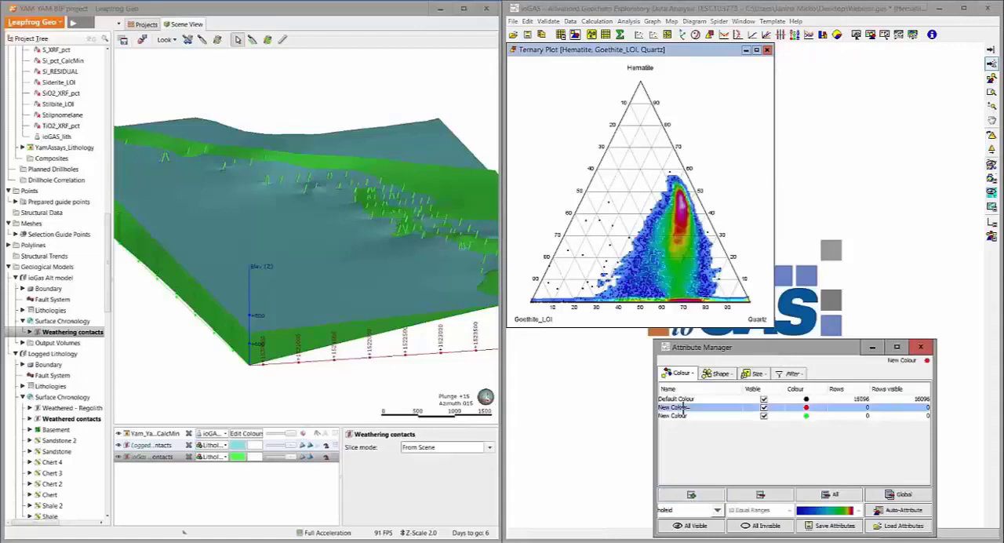
{"action": "left_click", "coordinate": [672, 248]}
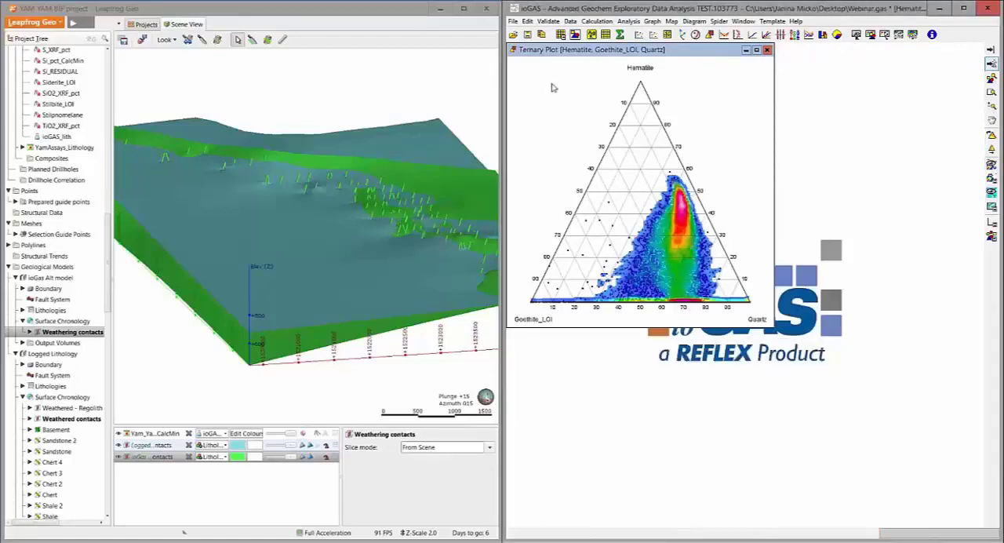
{"action": "left_click", "coordinate": [575, 35]}
{"action": "left_click", "coordinate": [684, 416]}
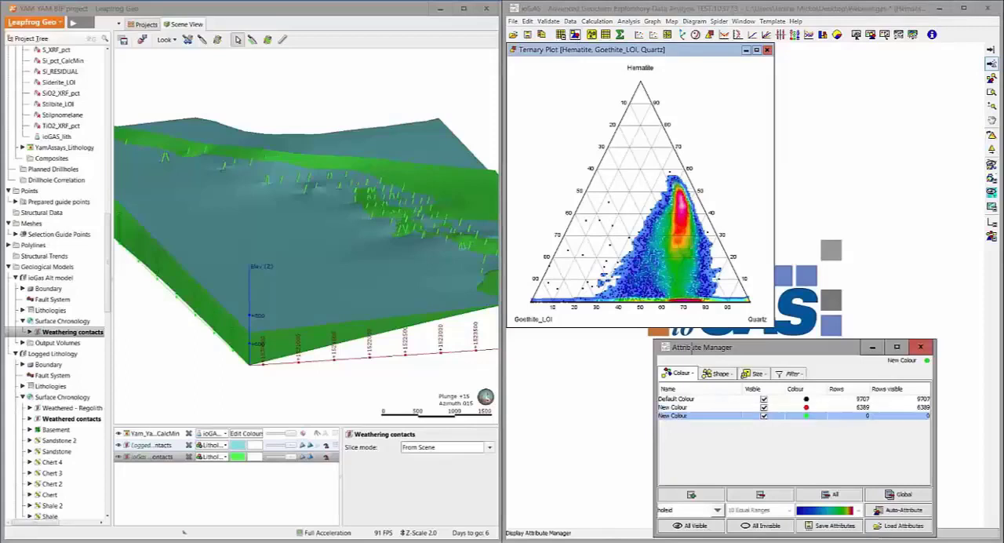
{"action": "left_click", "coordinate": [697, 293]}
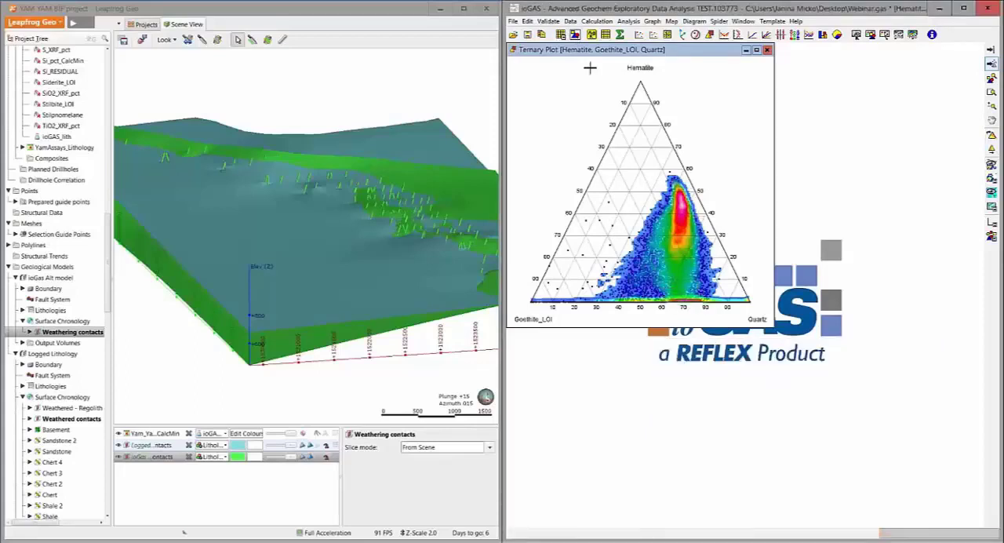
Rename the red colour attribute to Hematite and the green one to Goethite, and close the Attribute Manager
{"action": "left_click", "coordinate": [575, 35]}
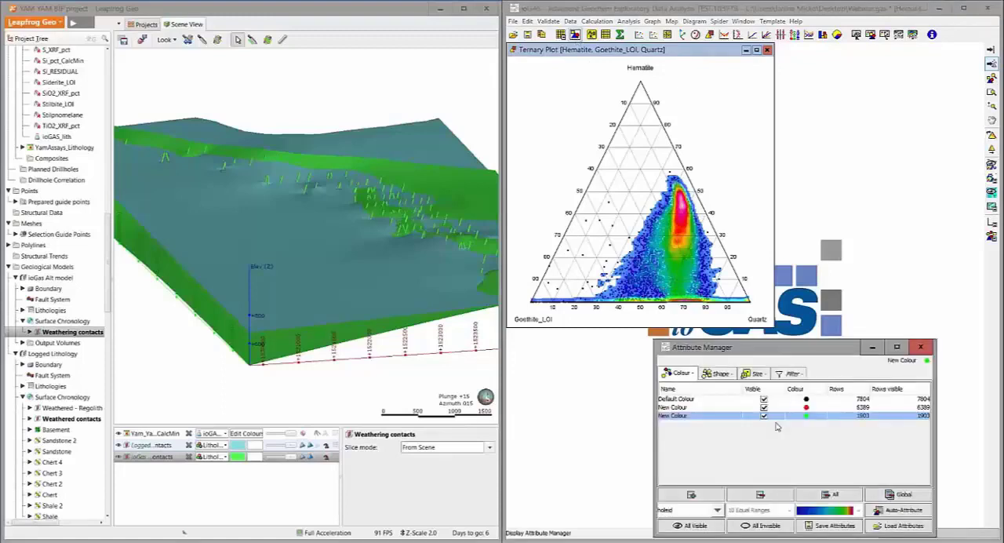
{"action": "double_click", "coordinate": [693, 409]}
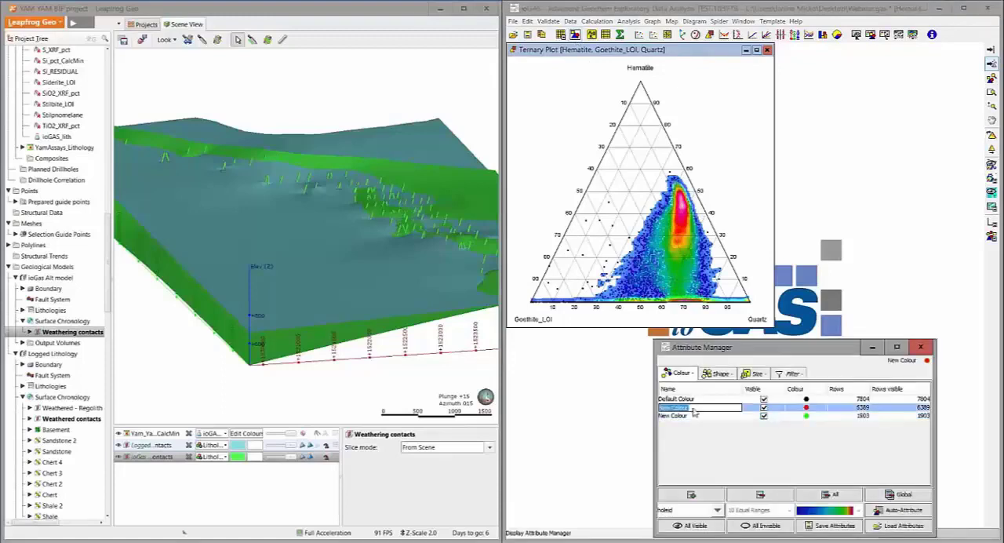
{"action": "type", "text": "Hematite"}
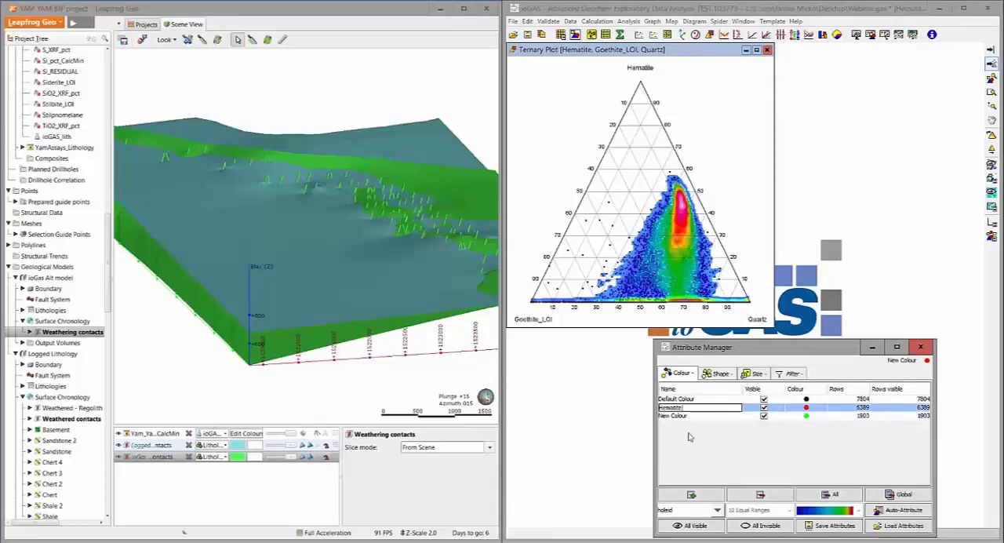
{"action": "left_click", "coordinate": [686, 421]}
{"action": "double_click", "coordinate": [686, 418]}
{"action": "type", "text": "Goet"}
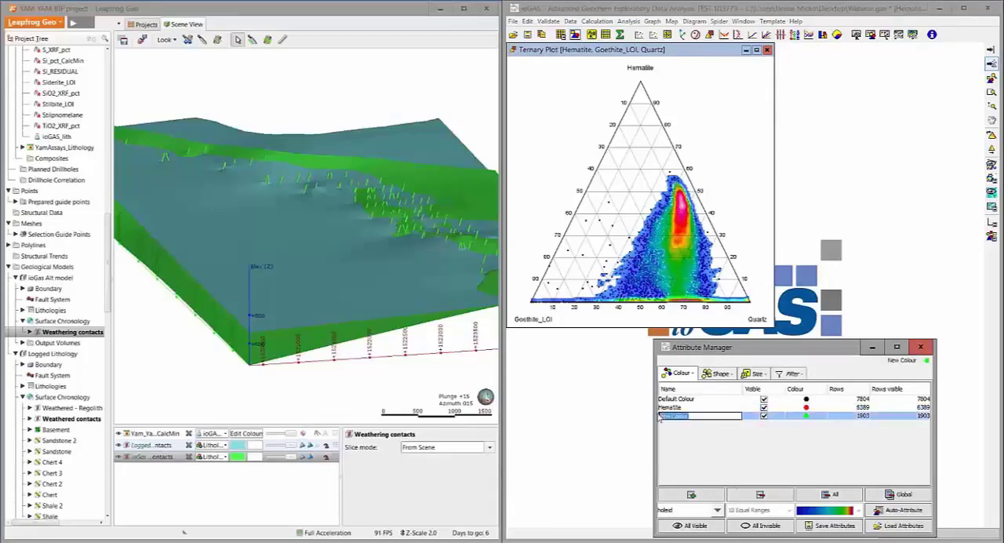
{"action": "type", "text": "hite"}
{"action": "key", "text": "Return"}
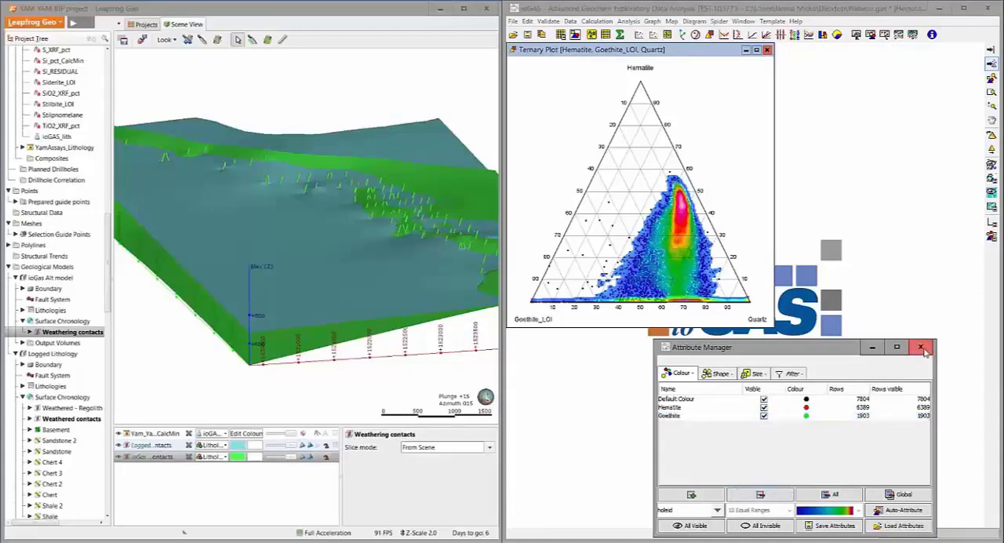
{"action": "left_click", "coordinate": [921, 348]}
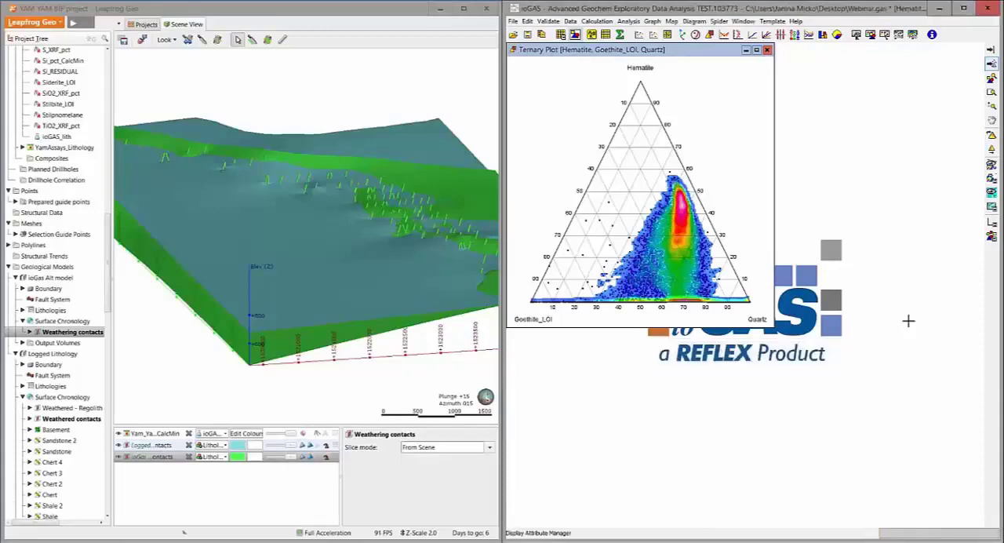
{"action": "key", "text": "F2"}
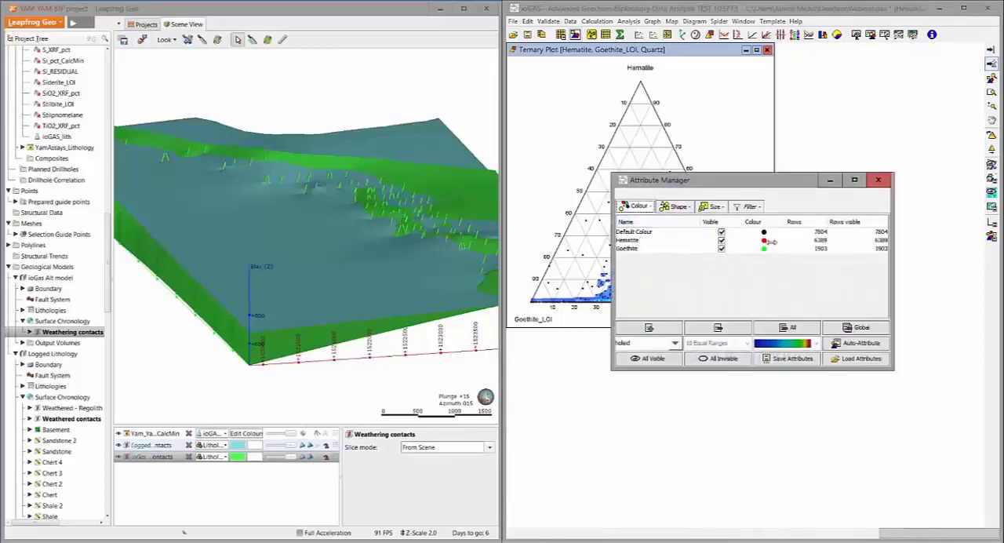
{"action": "left_click", "coordinate": [879, 181]}
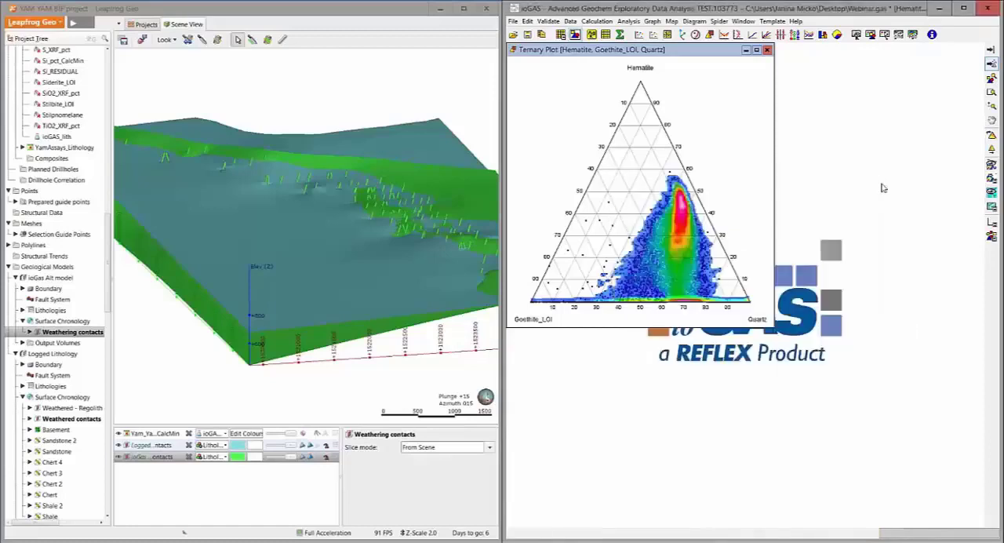
Calculate the provided regolith Plagioclase Index of Alteration (Fedo et al, 1995), overwriting the existing PIA column
{"action": "left_click", "coordinate": [597, 21]}
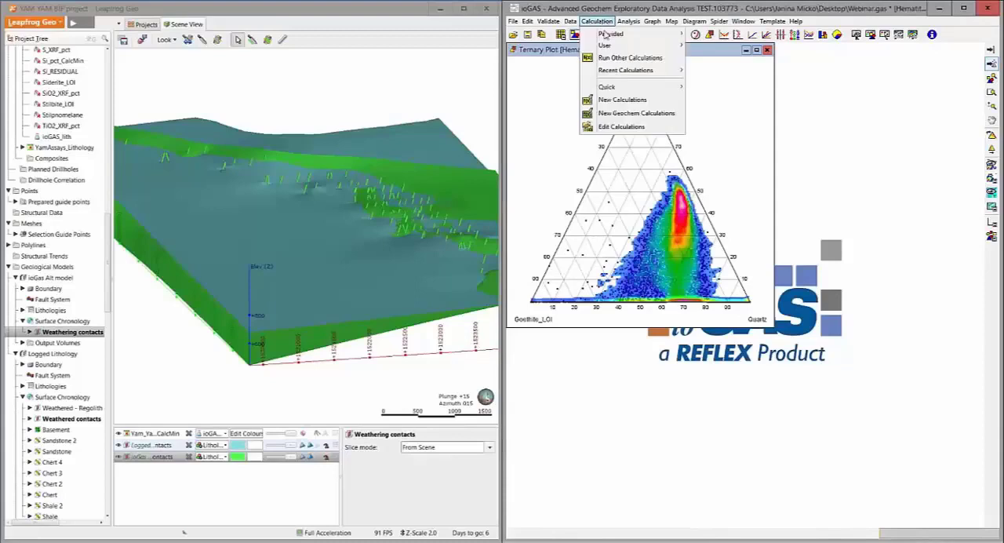
{"action": "mouse_move", "coordinate": [672, 43]}
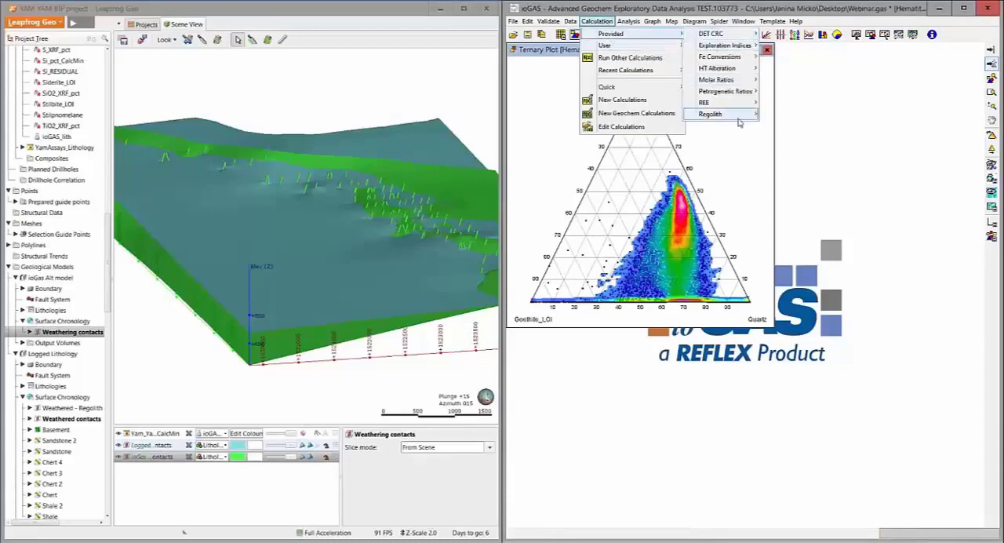
{"action": "mouse_move", "coordinate": [746, 117]}
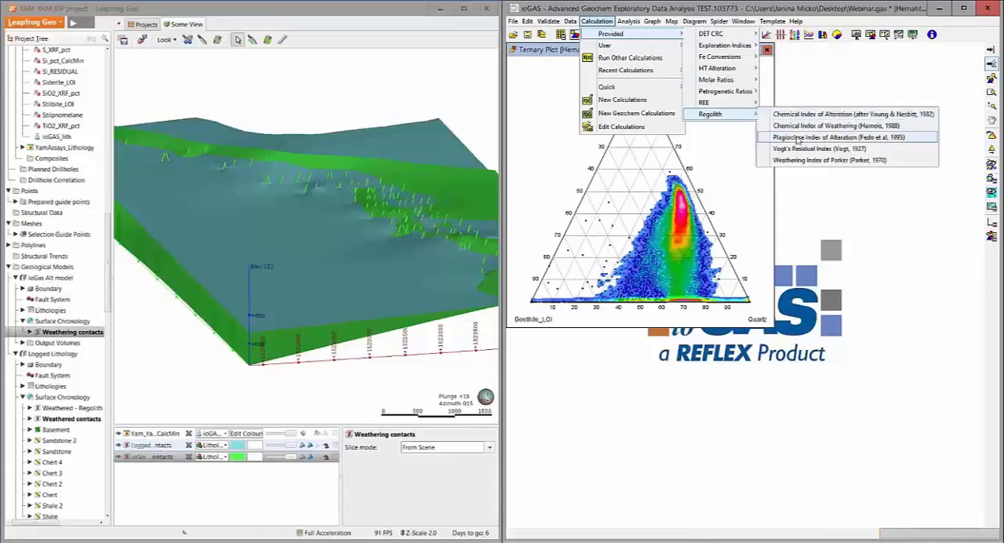
{"action": "mouse_move", "coordinate": [795, 140]}
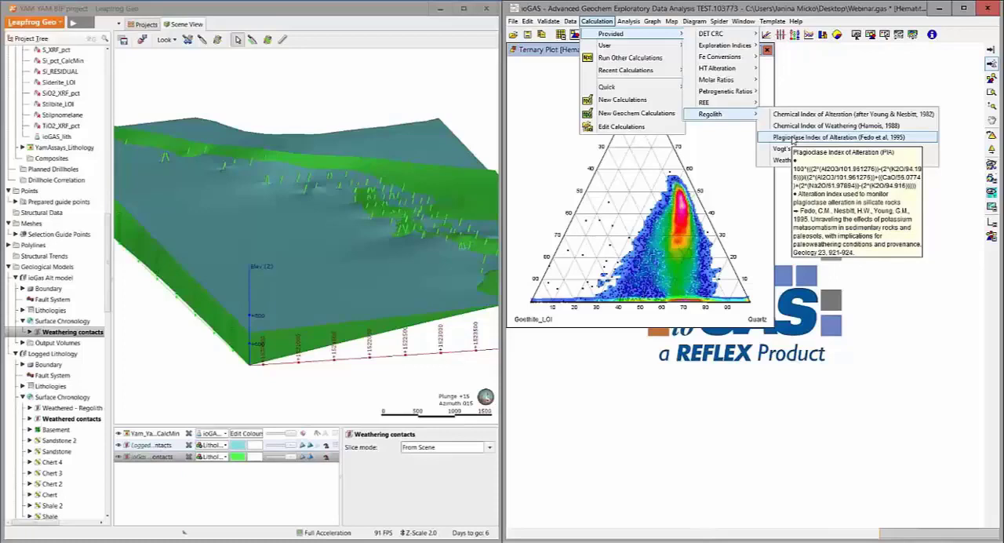
{"action": "left_click", "coordinate": [794, 138]}
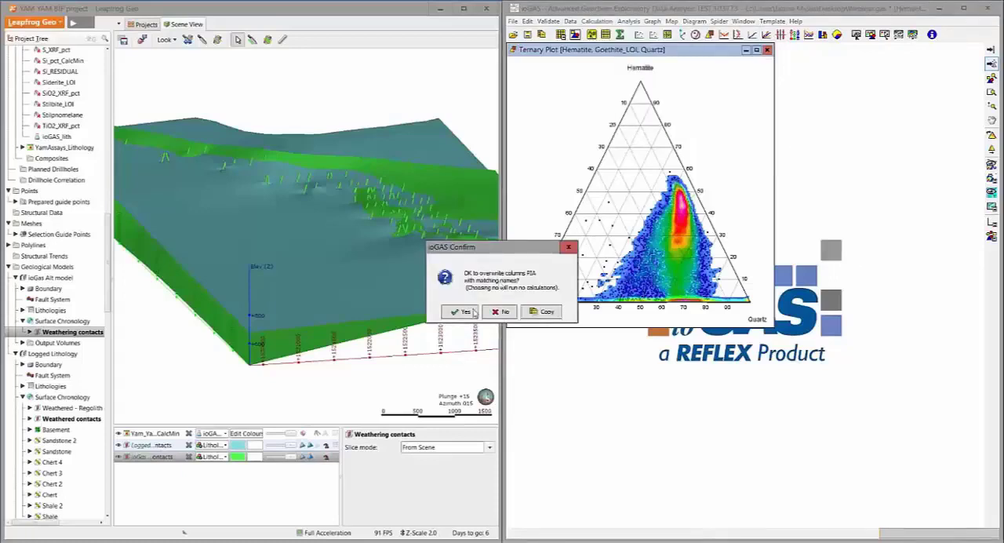
{"action": "left_click", "coordinate": [471, 312]}
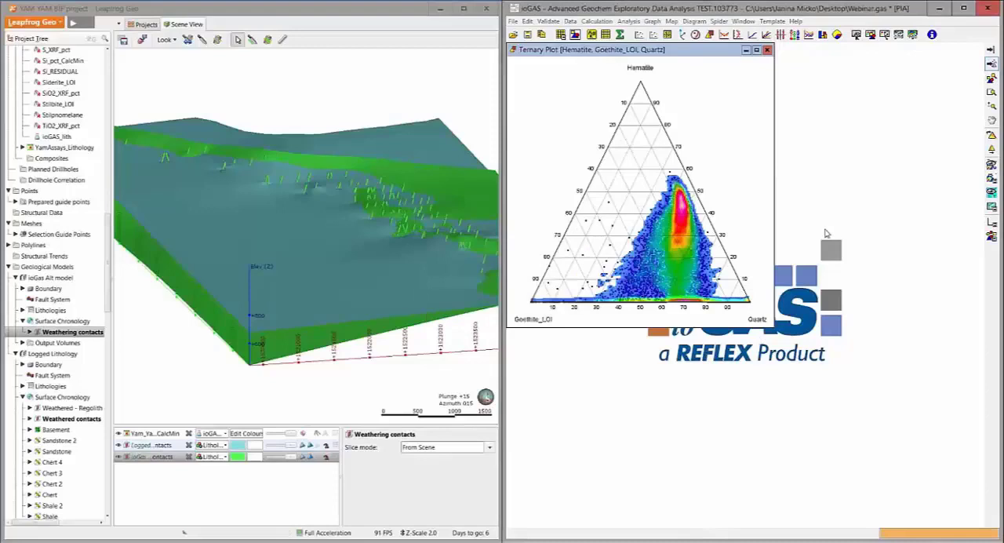
{"action": "left_click", "coordinate": [506, 308]}
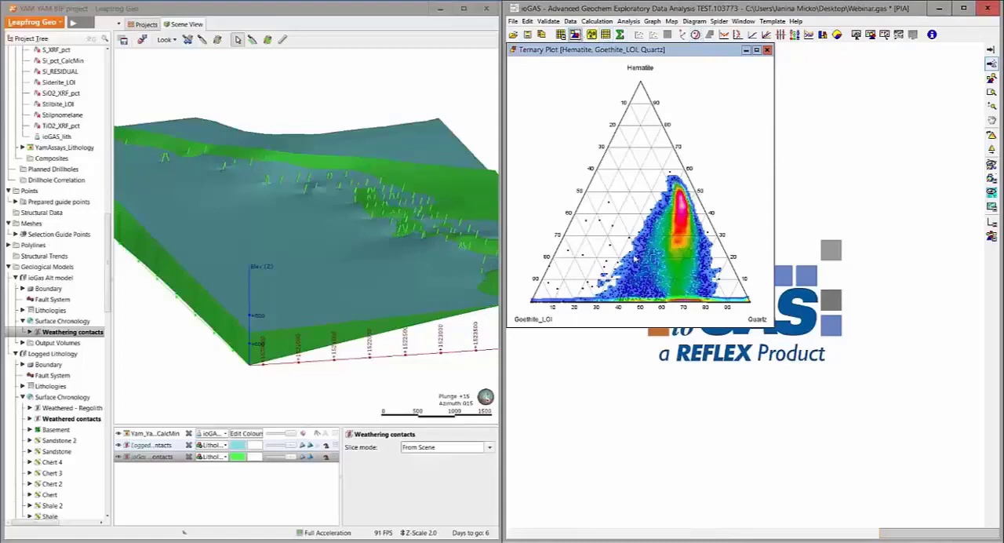
{"action": "left_click", "coordinate": [695, 34]}
{"action": "left_click", "coordinate": [676, 344]}
{"action": "left_click_drag", "start_coordinate": [695, 384], "coordinate": [699, 538]}
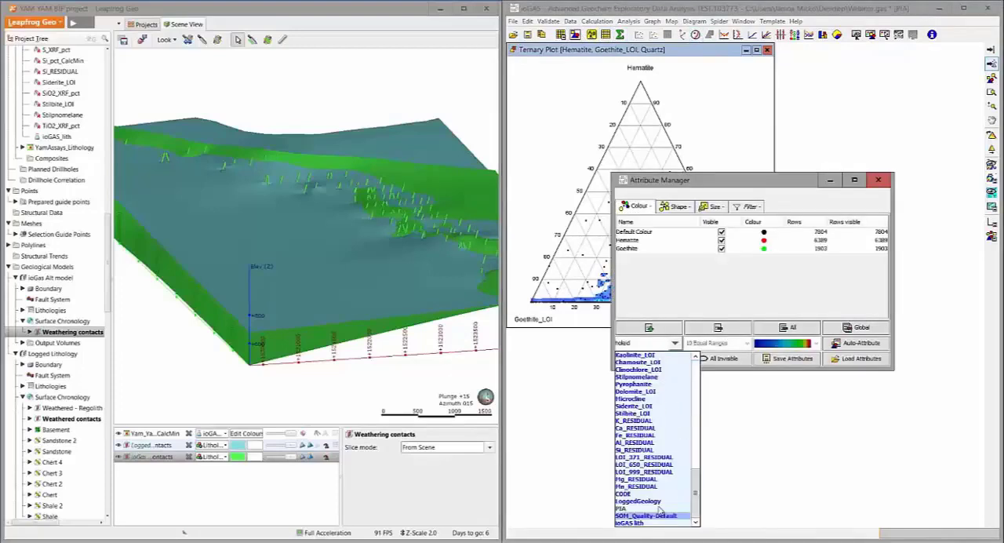
{"action": "left_click", "coordinate": [756, 460]}
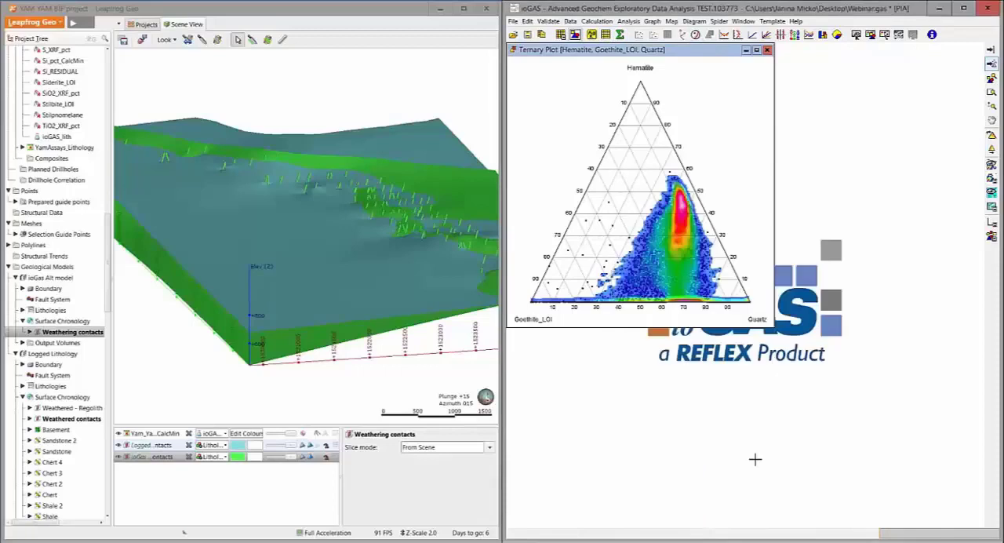
Switch to Leapfrog Geo, connect it to ioGAS, and display the live Webinar.gas data in a cleared scene
{"action": "left_click", "coordinate": [359, 14]}
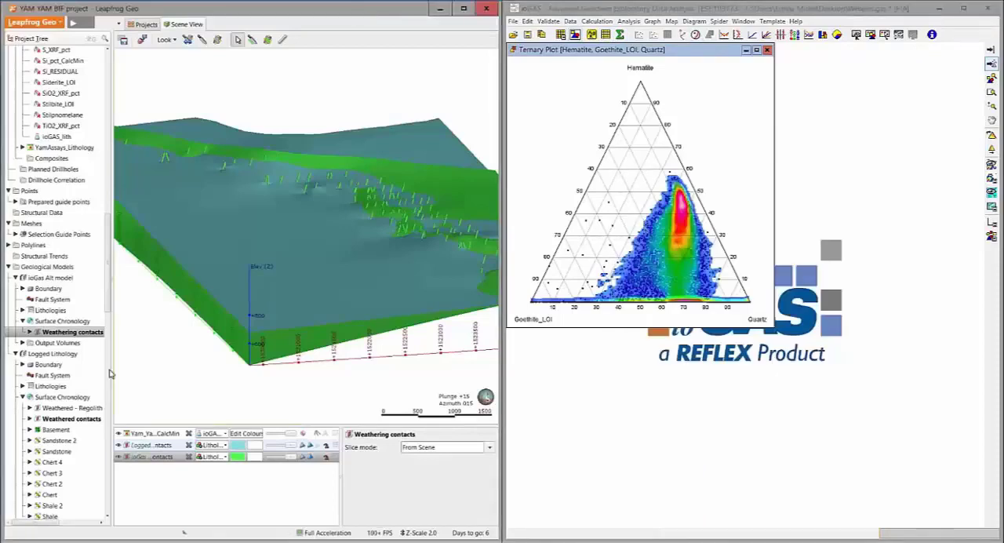
{"action": "scroll", "coordinate": [54, 202], "scroll_direction": "down", "scroll_amount": 14}
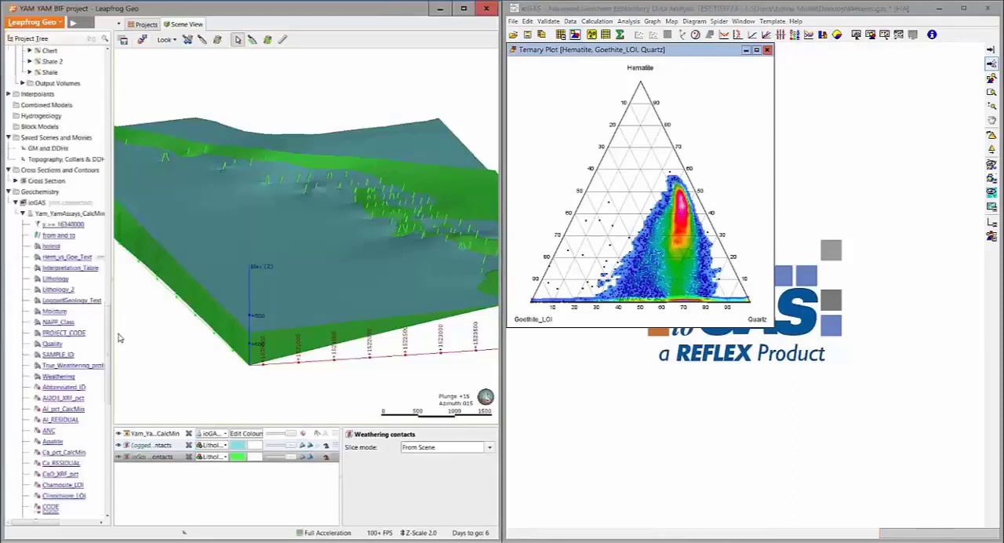
{"action": "left_click", "coordinate": [37, 190]}
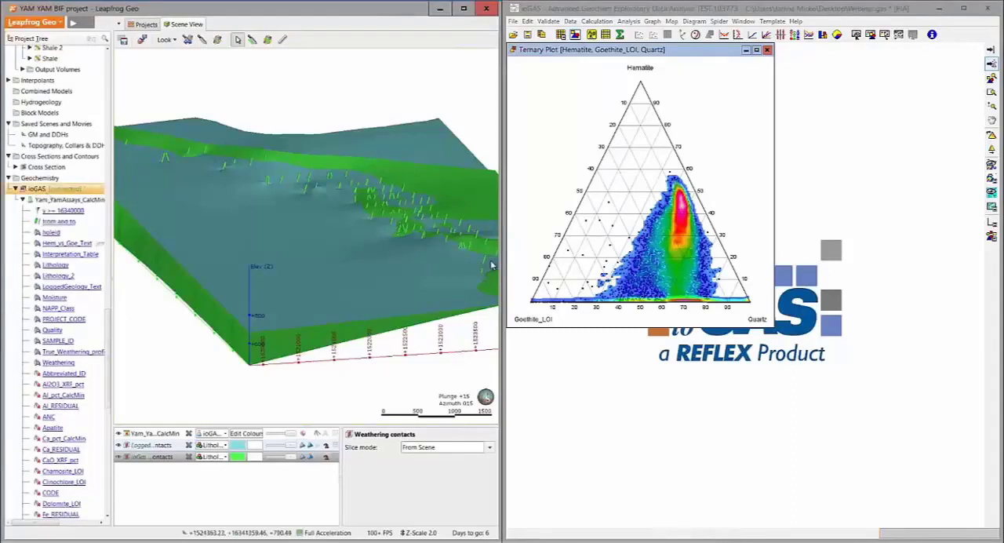
{"action": "left_click", "coordinate": [142, 41]}
{"action": "left_click_drag", "start_coordinate": [53, 200], "coordinate": [235, 224]}
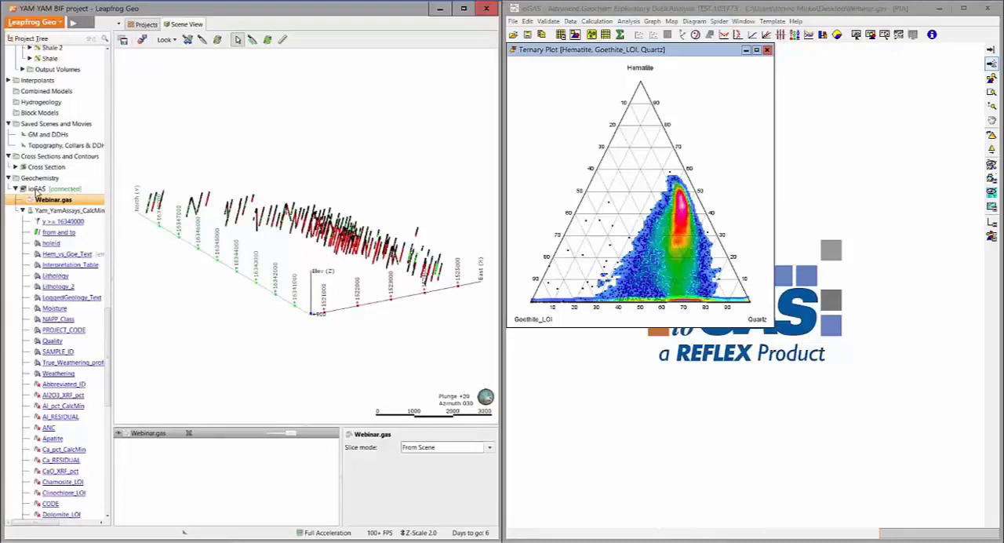
{"action": "right_click", "coordinate": [34, 191]}
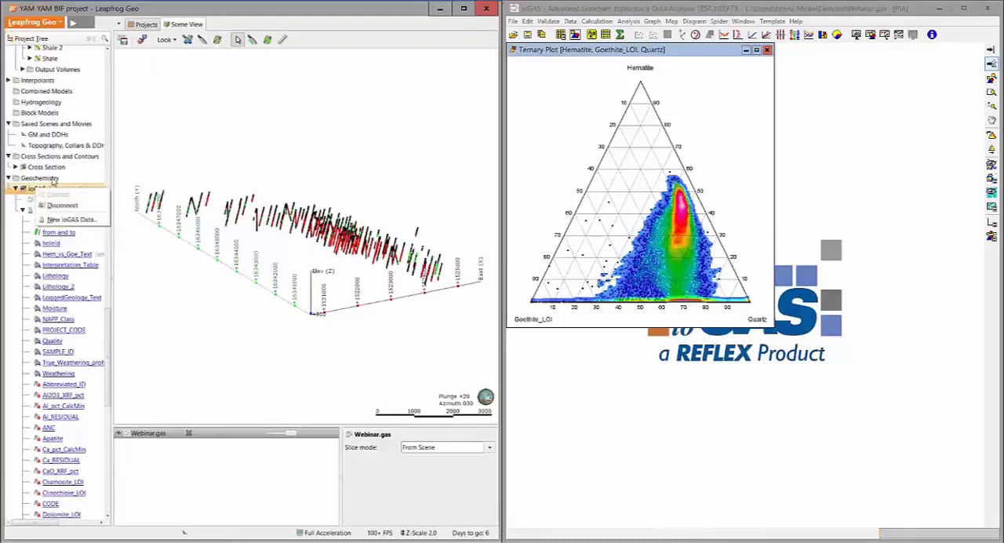
{"action": "left_click", "coordinate": [67, 219]}
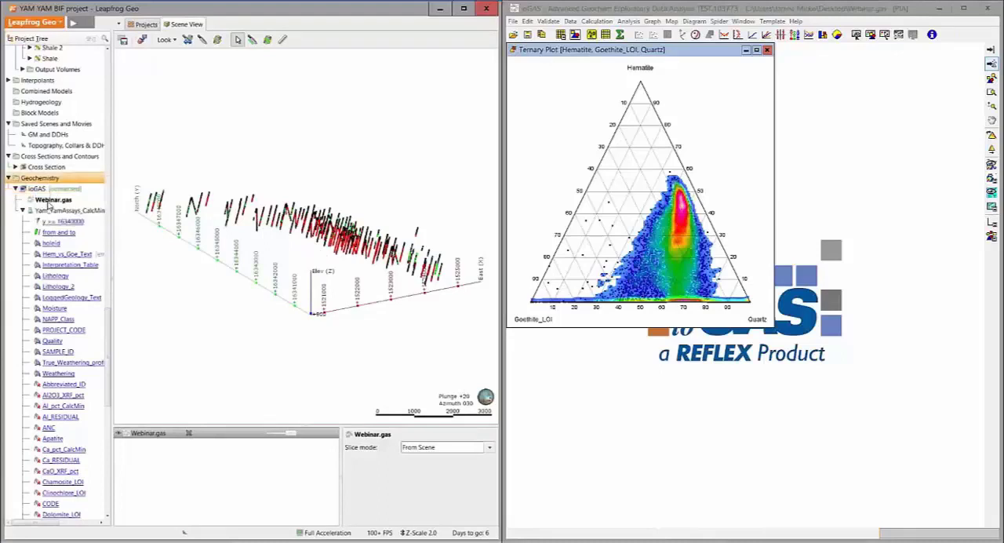
Import Webinar.gas into Leapfrog Geo as points named PIA, bringing in the PIA column as Numeric
{"action": "right_click", "coordinate": [50, 203]}
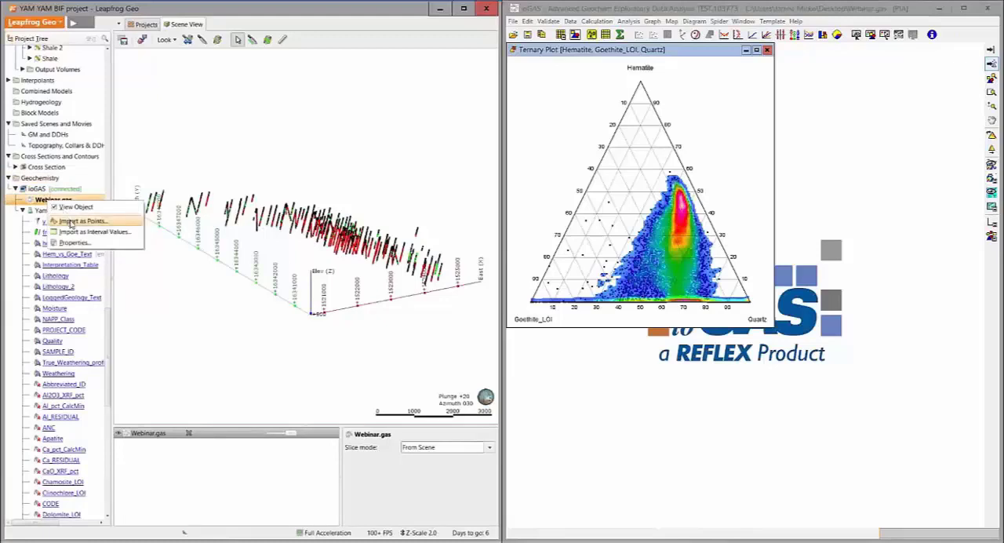
{"action": "left_click", "coordinate": [71, 223]}
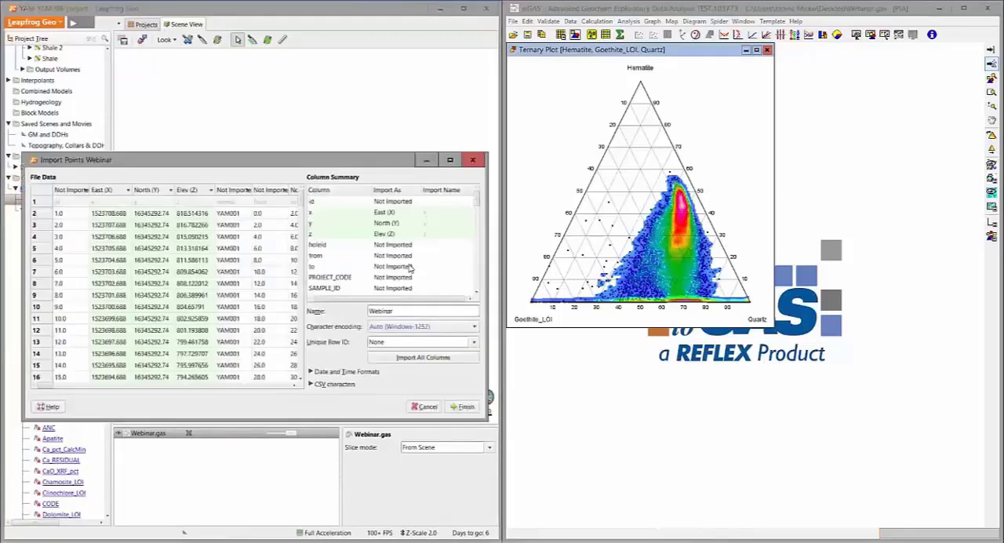
{"action": "left_click", "coordinate": [477, 295]}
{"action": "scroll", "coordinate": [474, 236], "scroll_direction": "down", "scroll_amount": 10}
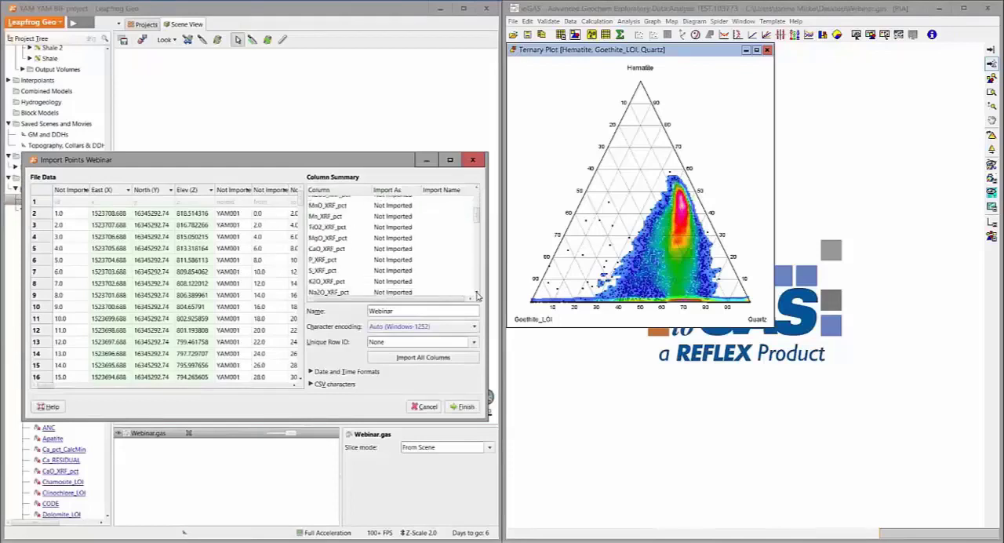
{"action": "scroll", "coordinate": [474, 232], "scroll_direction": "down", "scroll_amount": 10}
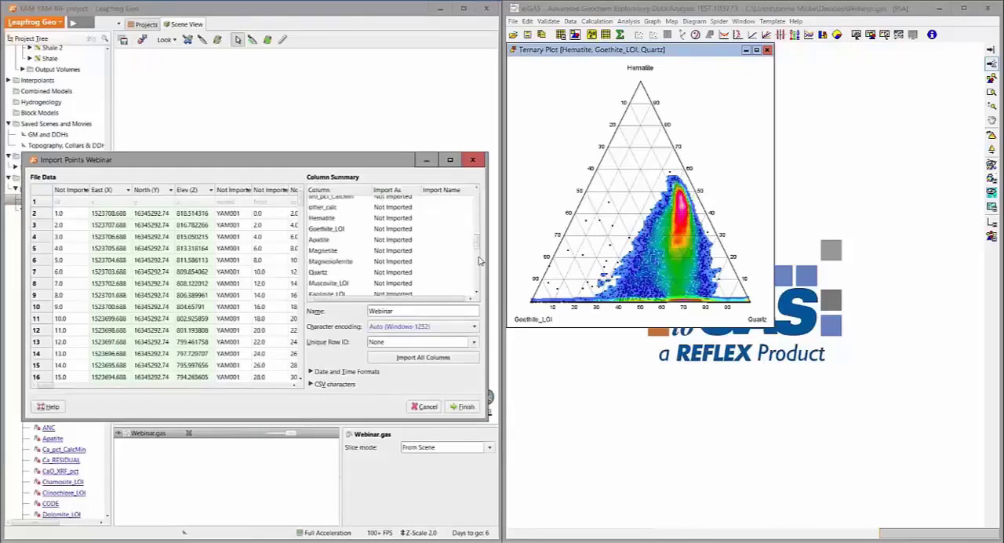
{"action": "scroll", "coordinate": [471, 267], "scroll_direction": "down", "scroll_amount": 5}
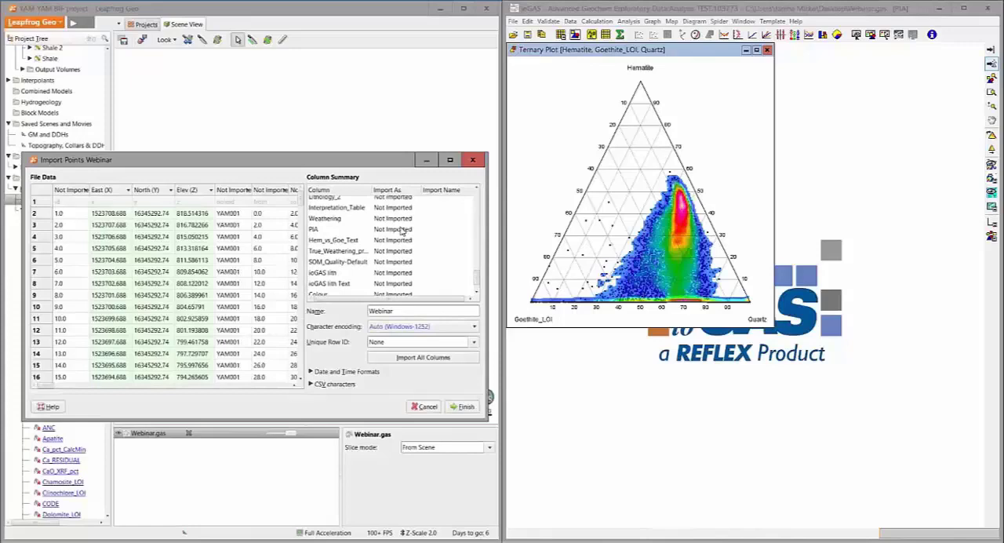
{"action": "left_click", "coordinate": [409, 229]}
{"action": "left_click", "coordinate": [417, 229]}
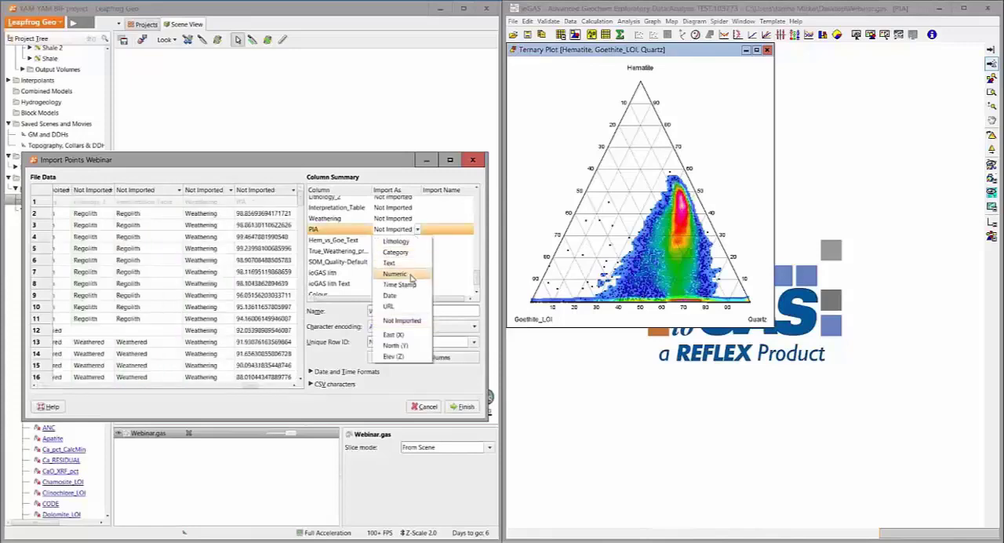
{"action": "left_click", "coordinate": [392, 262]}
{"action": "double_click", "coordinate": [397, 310]}
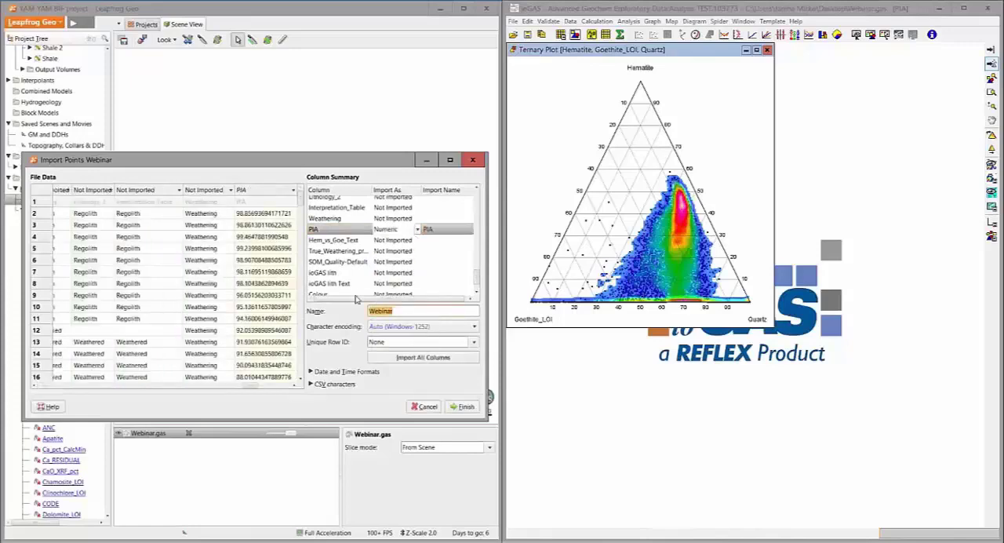
{"action": "type", "text": "PIA"}
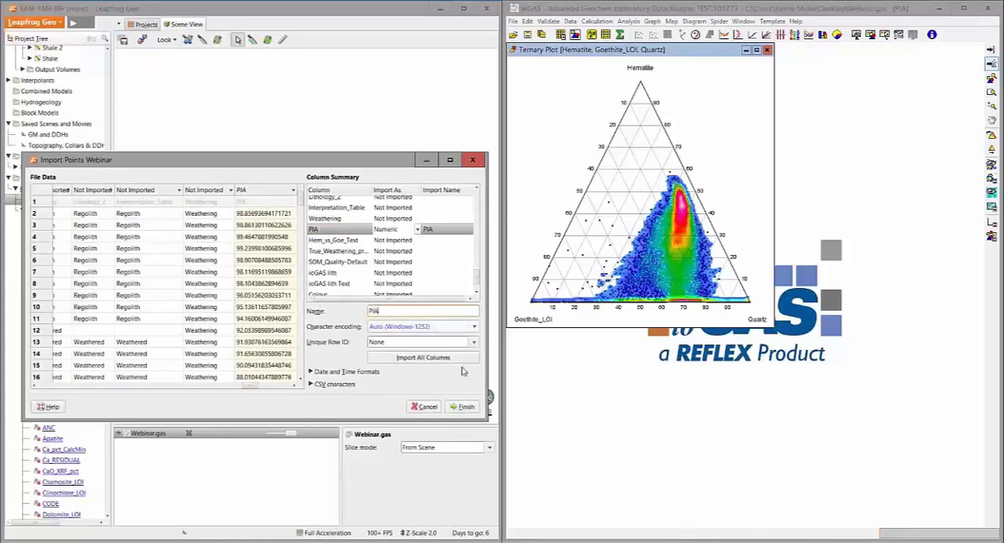
{"action": "left_click", "coordinate": [465, 406]}
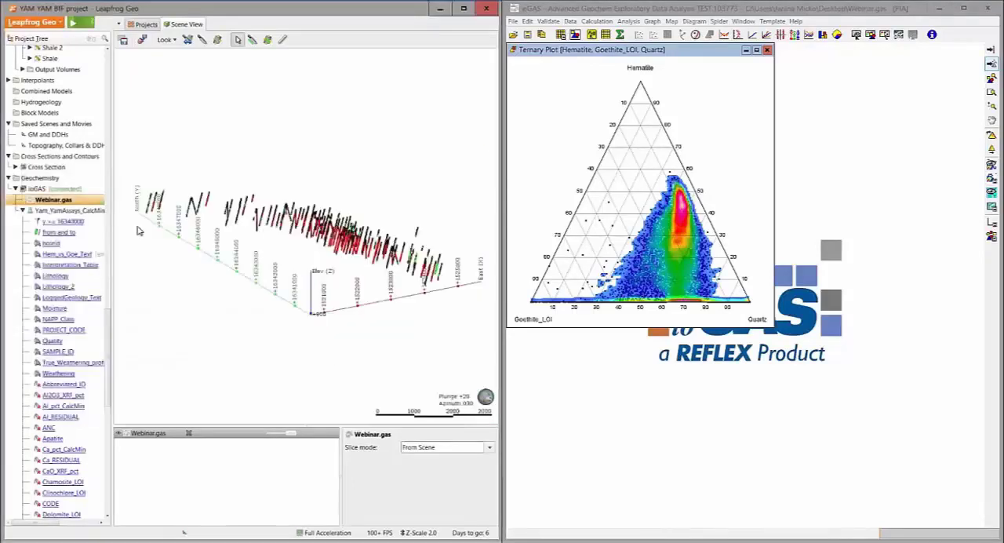
Import Webinar.gas as another points set named Hem_vs_Goe with the Colour column as Category, checking the colour attributes in ioGAS's Attribute Manager
{"action": "right_click", "coordinate": [47, 200]}
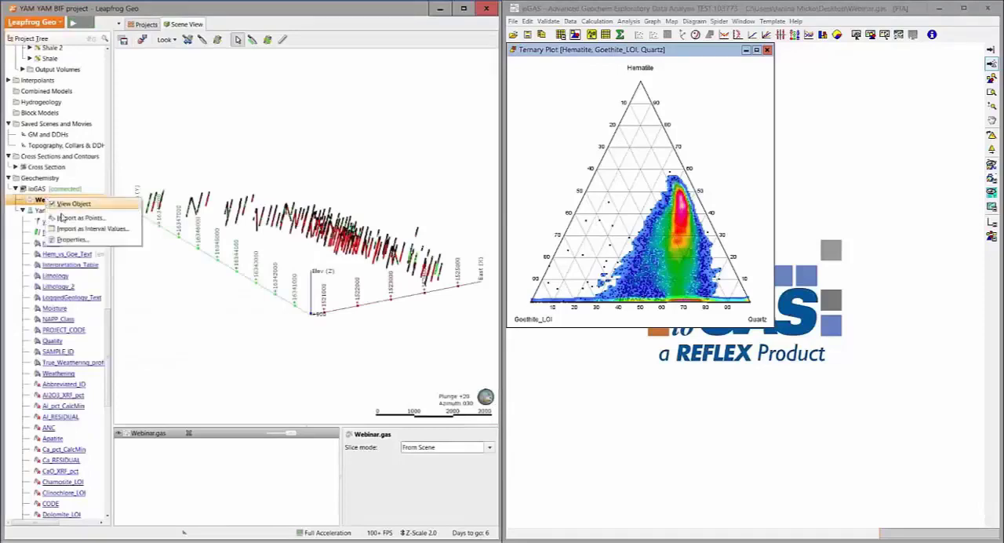
{"action": "left_click", "coordinate": [64, 218]}
{"action": "left_click", "coordinate": [418, 258]}
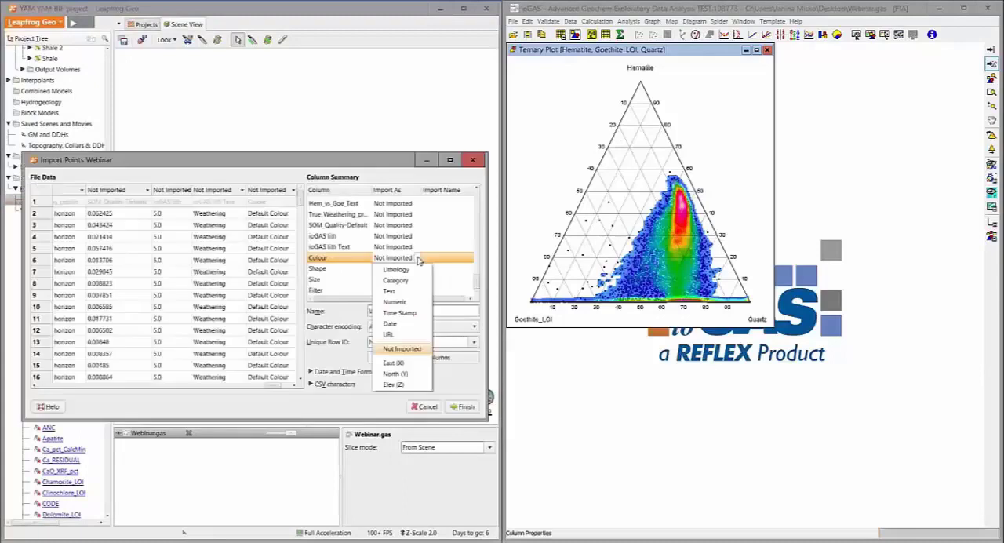
{"action": "left_click", "coordinate": [395, 280]}
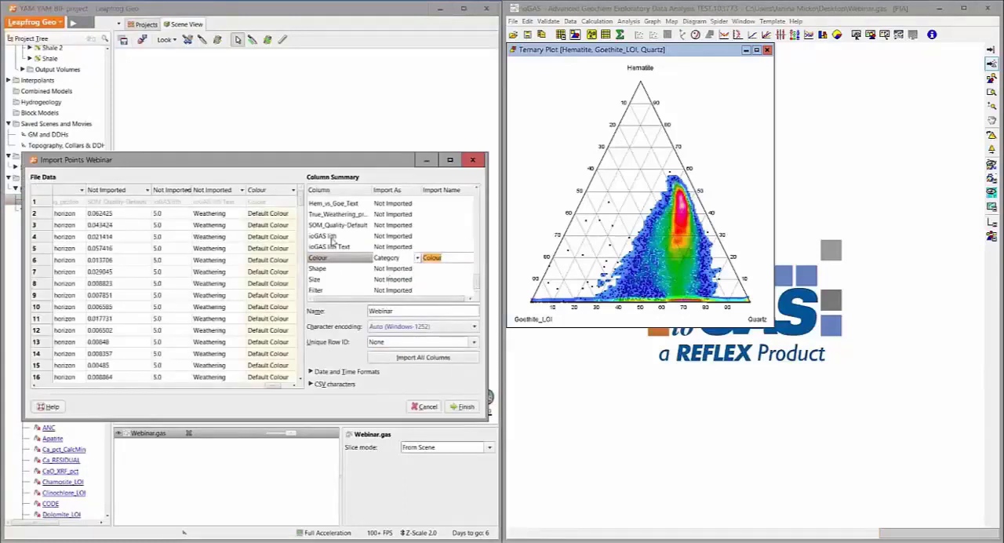
{"action": "left_click", "coordinate": [576, 35]}
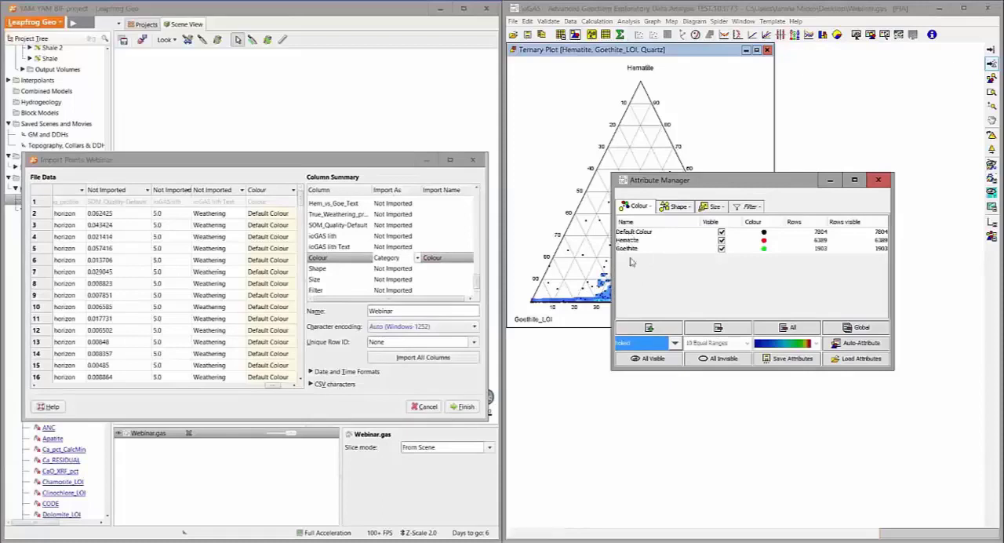
{"action": "double_click", "coordinate": [433, 260]}
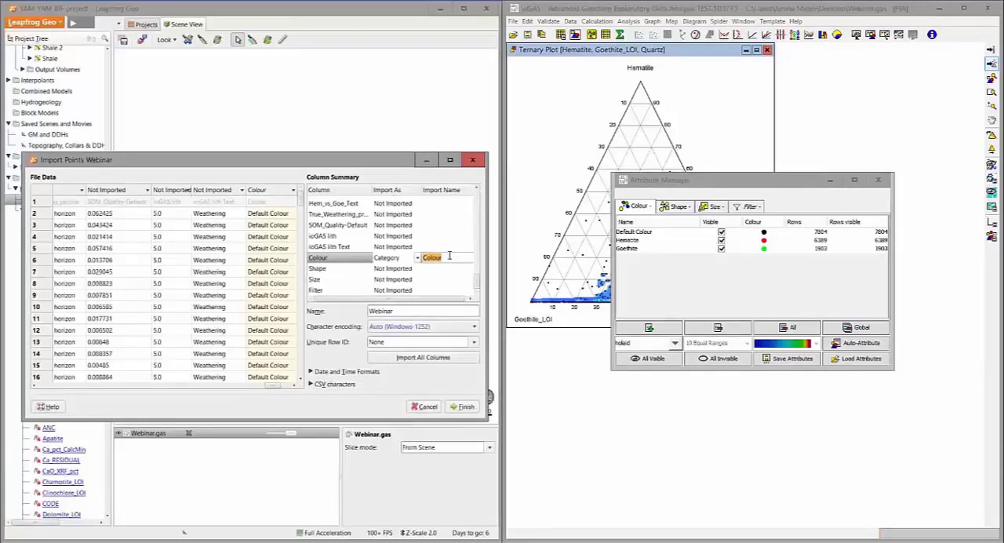
{"action": "double_click", "coordinate": [391, 312]}
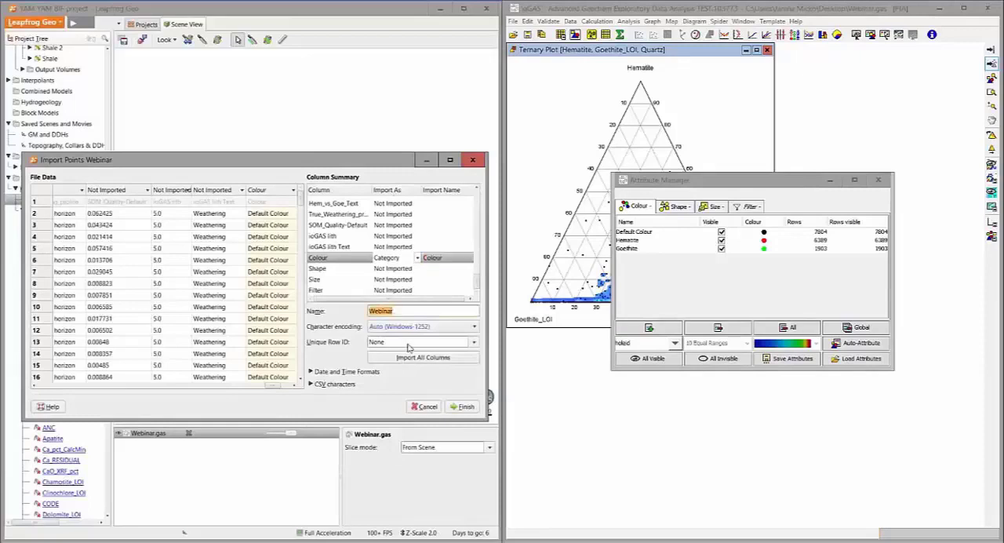
{"action": "type", "text": "Hem vs Goe"}
{"action": "left_click", "coordinate": [460, 407]}
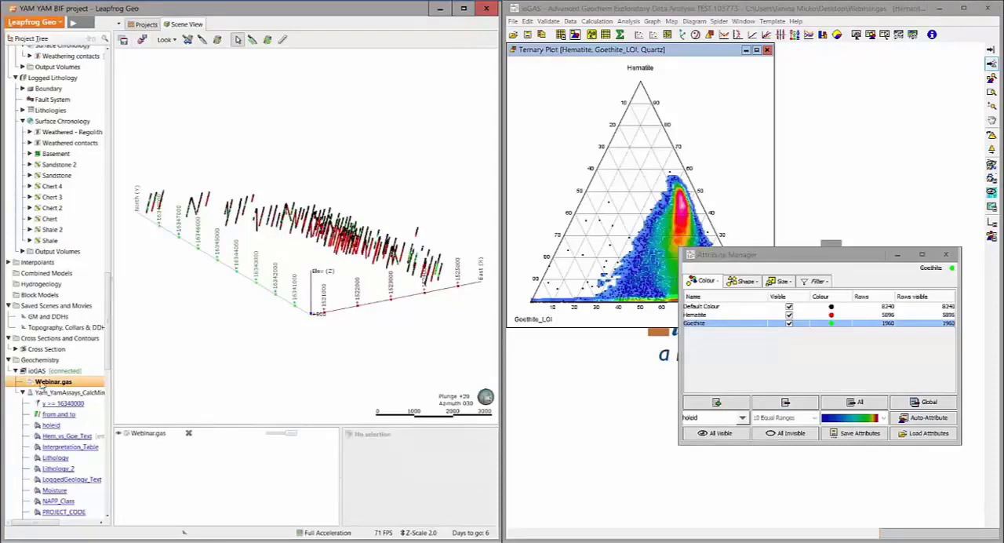
{"action": "right_click", "coordinate": [43, 384]}
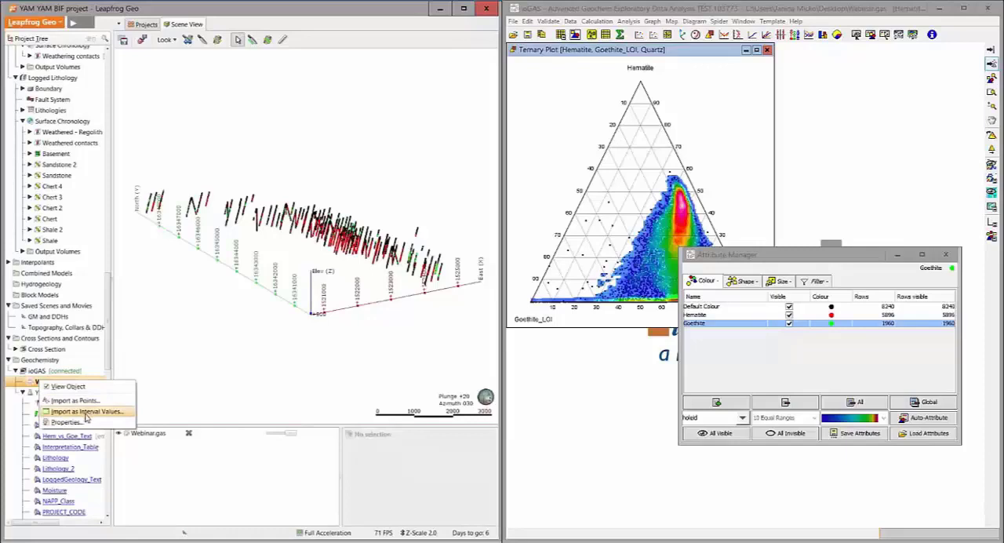
{"action": "left_click", "coordinate": [158, 343]}
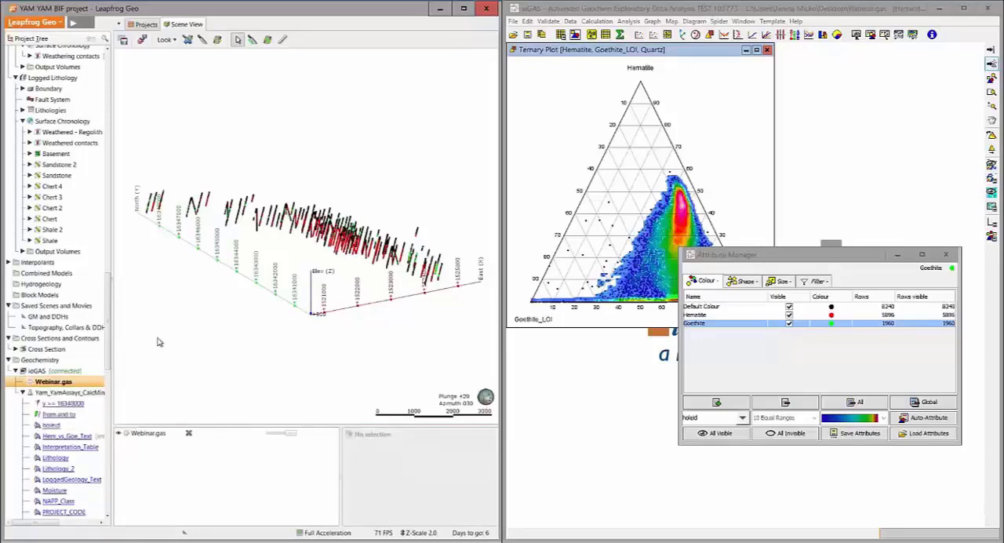
Disconnect Leapfrog Geo from ioGAS, then switch to ioGAS and close the Webinar.gas file
{"action": "right_click", "coordinate": [66, 372]}
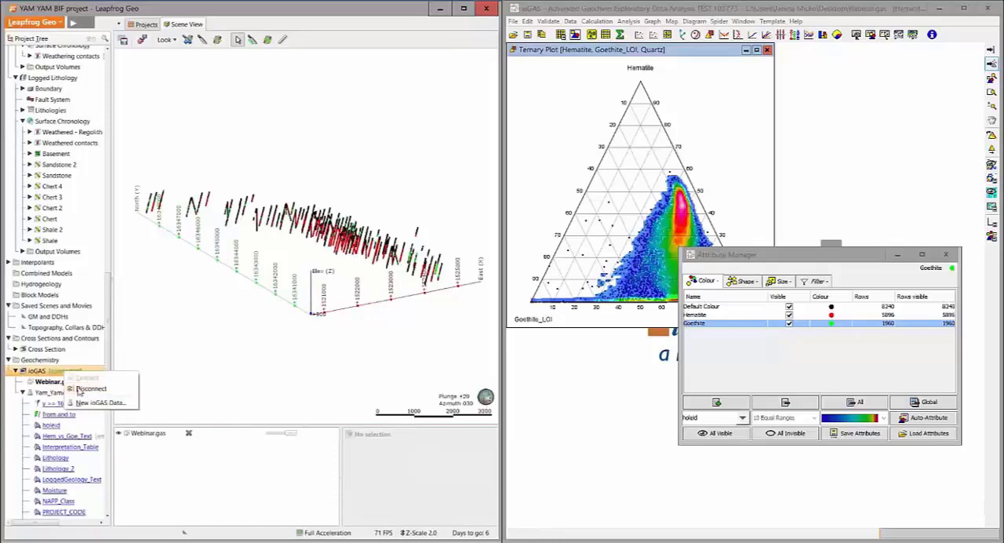
{"action": "left_click", "coordinate": [86, 389]}
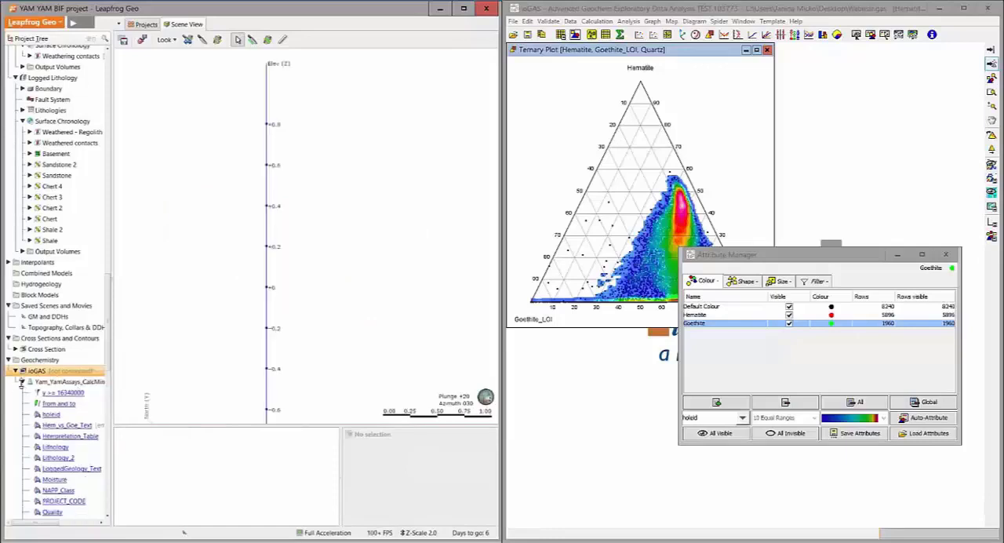
{"action": "left_click", "coordinate": [514, 21]}
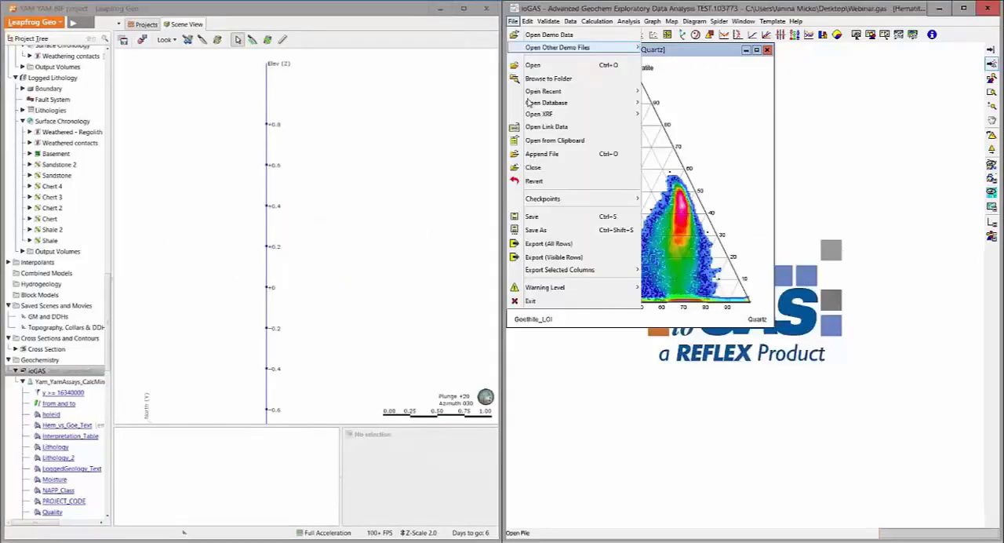
{"action": "left_click", "coordinate": [548, 168]}
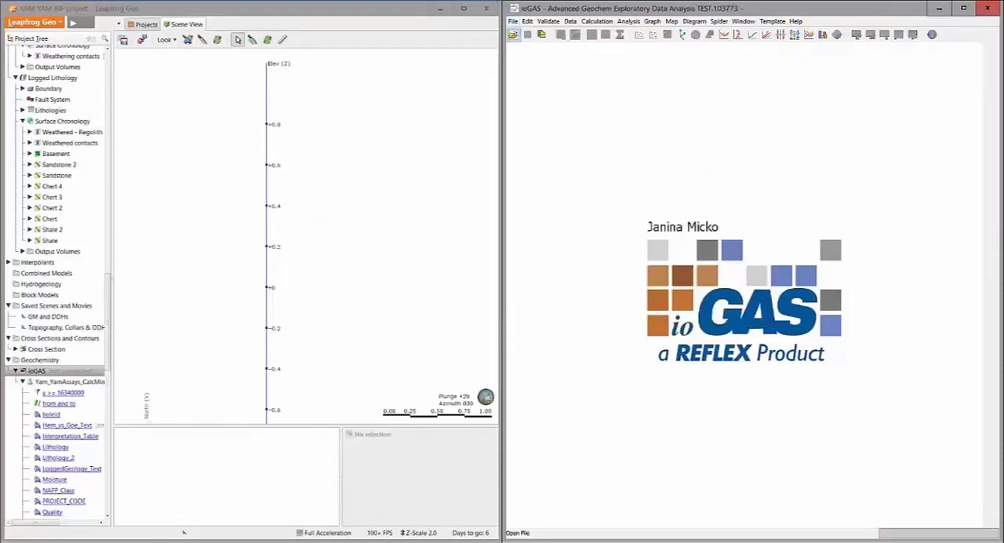
Locate the imported Hem_vs_Goe and PIA points in Leapfrog Geo's project tree
{"action": "scroll", "coordinate": [58, 360], "scroll_direction": "up", "scroll_amount": 1}
{"action": "scroll", "coordinate": [59, 360], "scroll_direction": "up", "scroll_amount": 4}
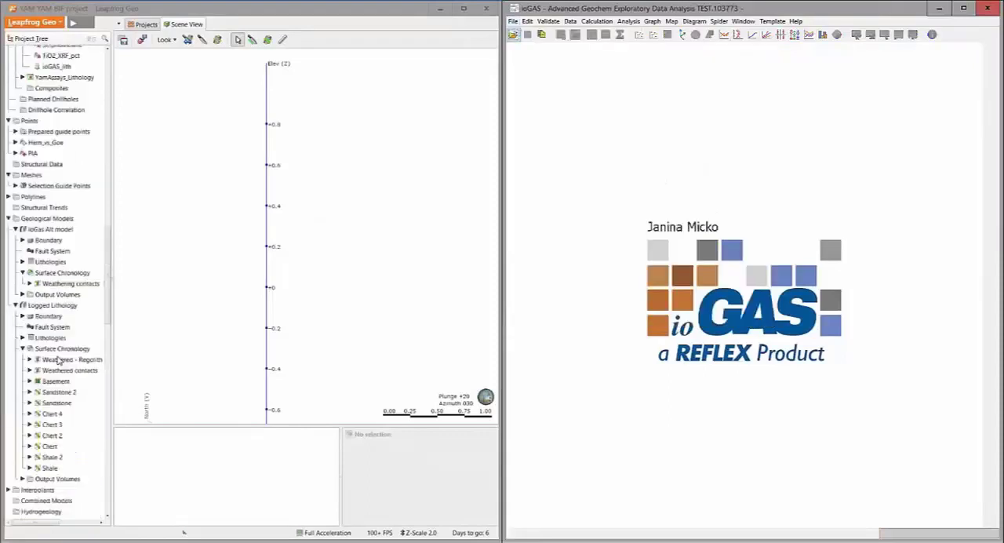
{"action": "scroll", "coordinate": [57, 359], "scroll_direction": "up", "scroll_amount": 3}
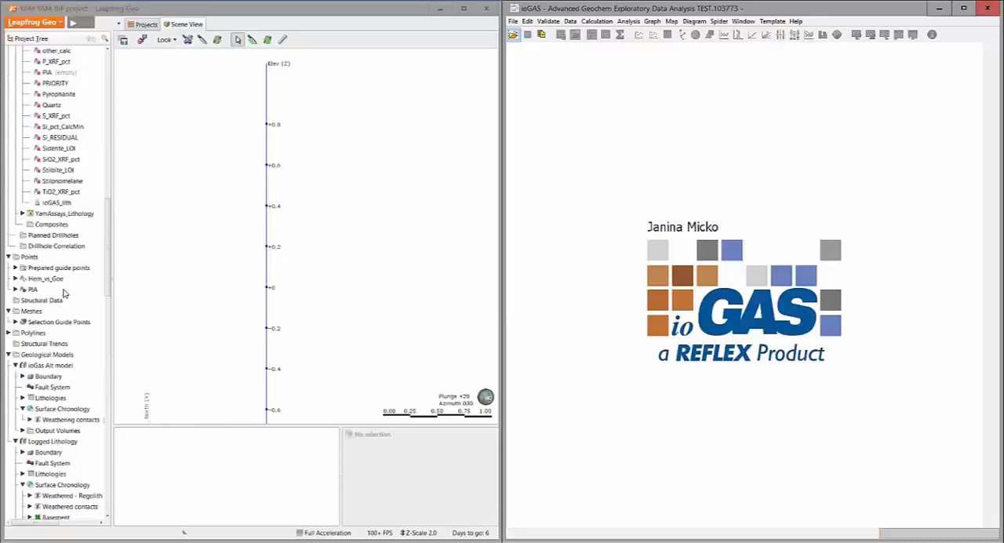
Display the Hem_vs_Goe points in the scene with their colour legend
{"action": "double_click", "coordinate": [58, 280]}
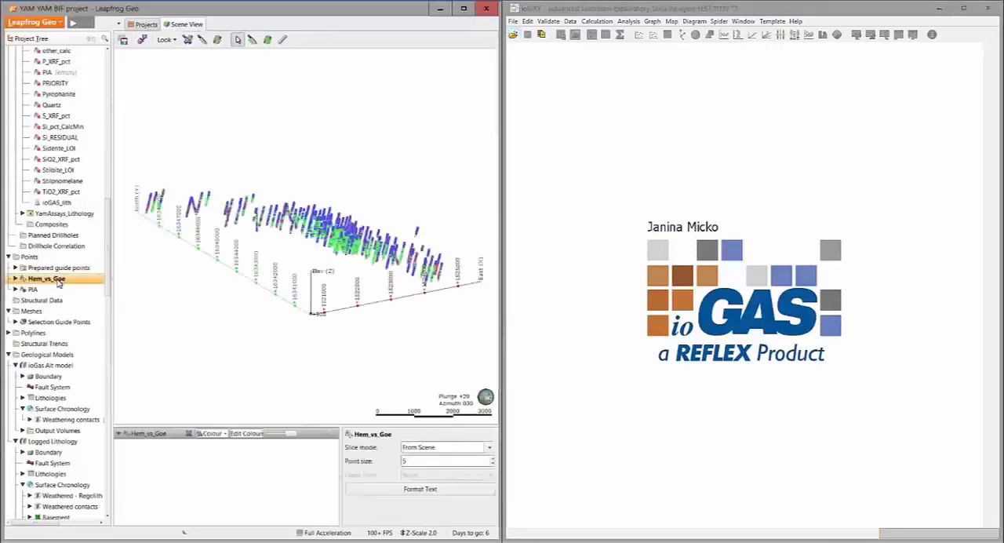
{"action": "left_click_drag", "start_coordinate": [269, 302], "coordinate": [271, 300]}
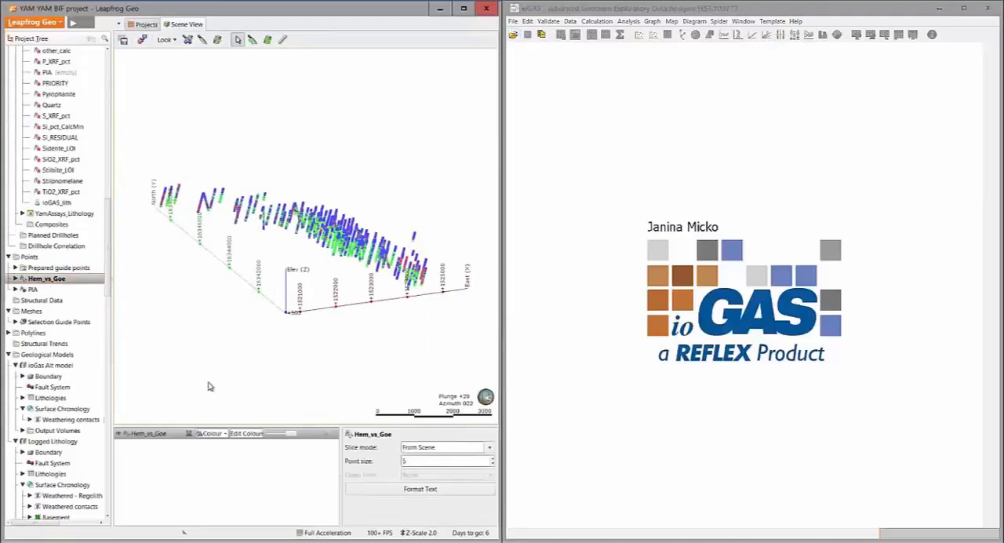
{"action": "left_click_drag", "start_coordinate": [209, 385], "coordinate": [222, 390]}
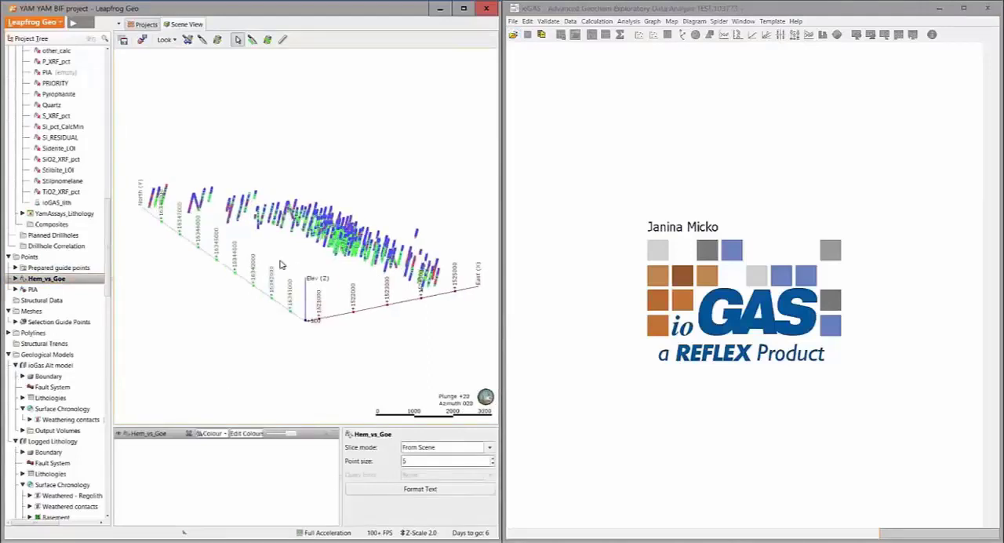
{"action": "left_click", "coordinate": [335, 435]}
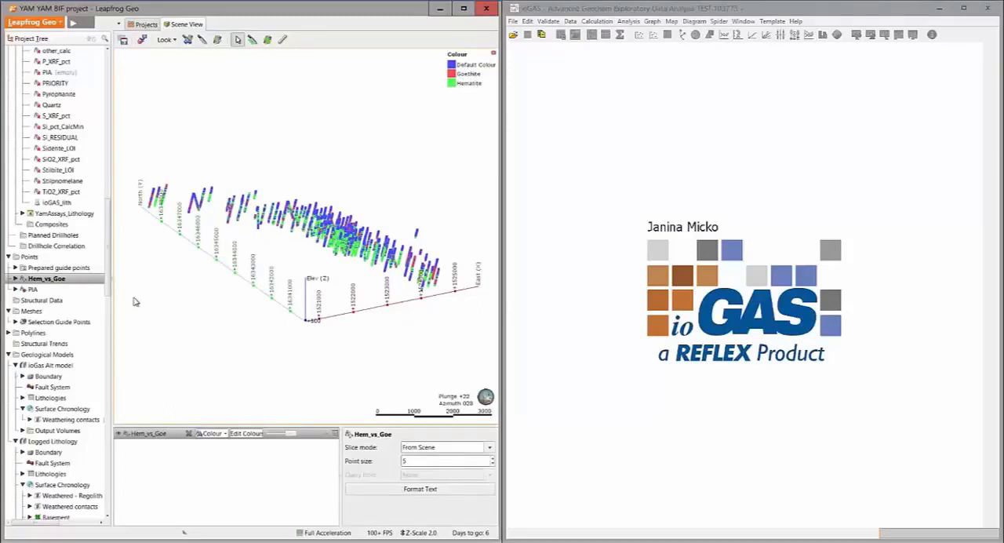
Create a category selection on the Hem_vs_Goe points, copying categories from the Colour column and naming it Hem vs Goeth
{"action": "right_click", "coordinate": [59, 281]}
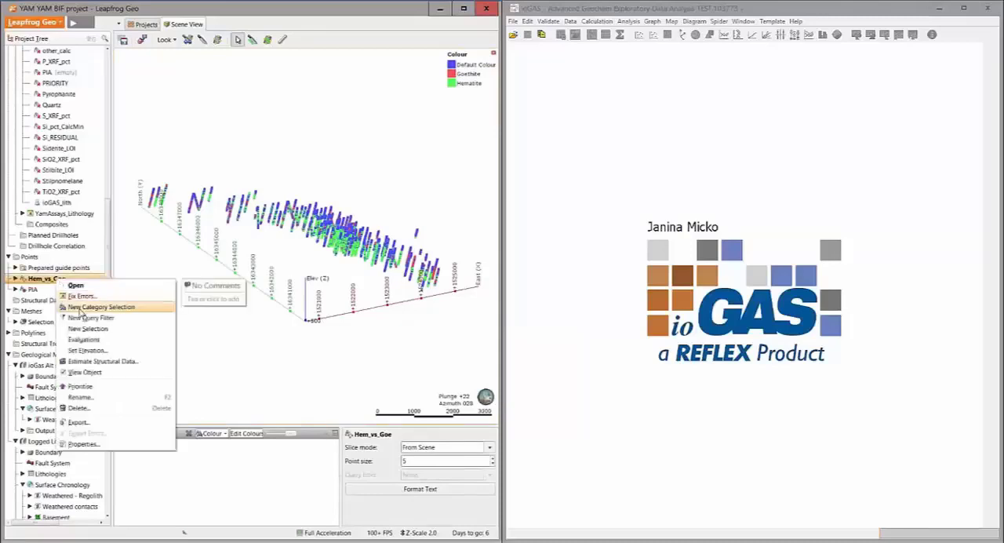
{"action": "left_click", "coordinate": [81, 308]}
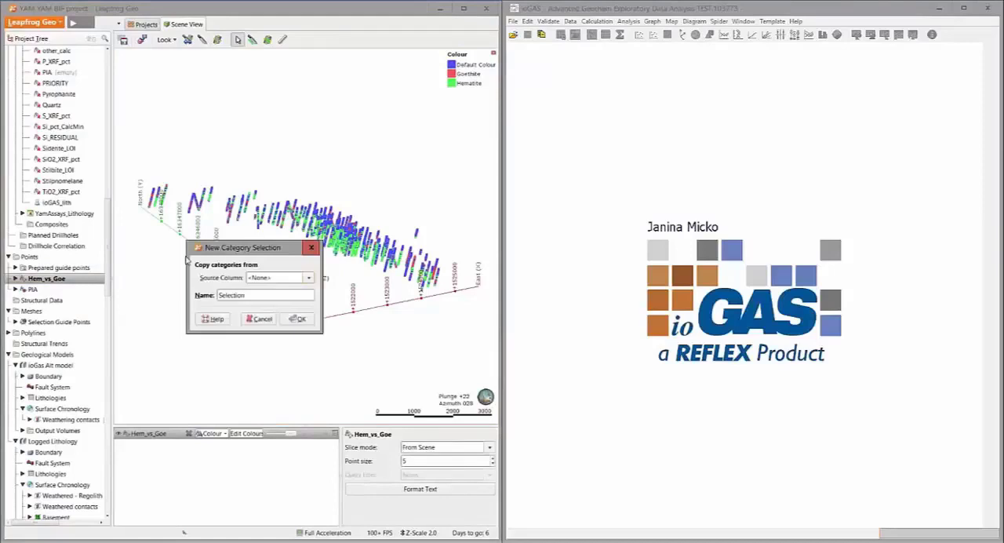
{"action": "left_click", "coordinate": [206, 286]}
{"action": "left_click", "coordinate": [218, 304]}
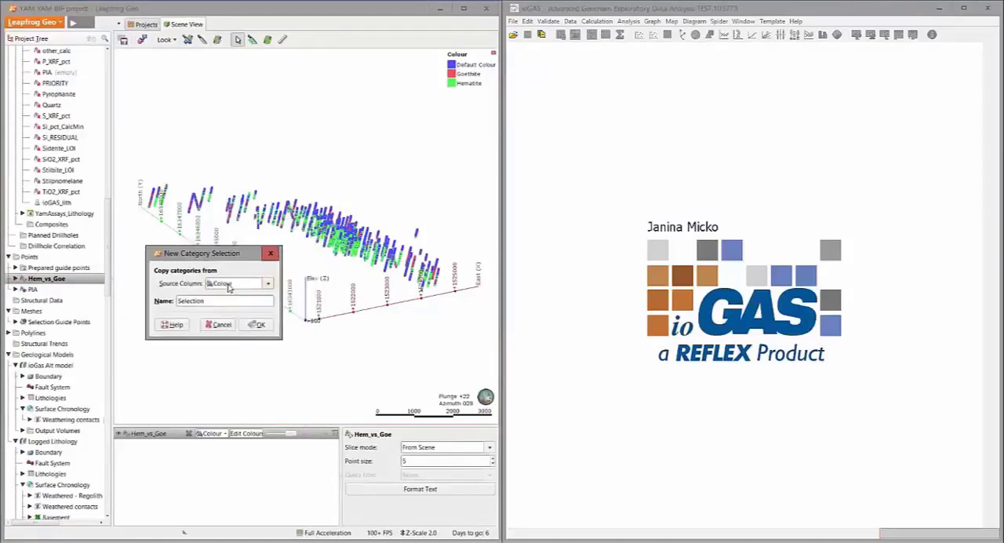
{"action": "left_click", "coordinate": [208, 303]}
{"action": "key", "text": "BackSpace"}
{"action": "key", "text": "BackSpace"}
{"action": "key", "text": "BackSpace"}
{"action": "key", "text": "BackSpace"}
{"action": "key", "text": "BackSpace"}
{"action": "key", "text": "BackSpace"}
{"action": "key", "text": "BackSpace"}
{"action": "key", "text": "BackSpace"}
{"action": "key", "text": "BackSpace"}
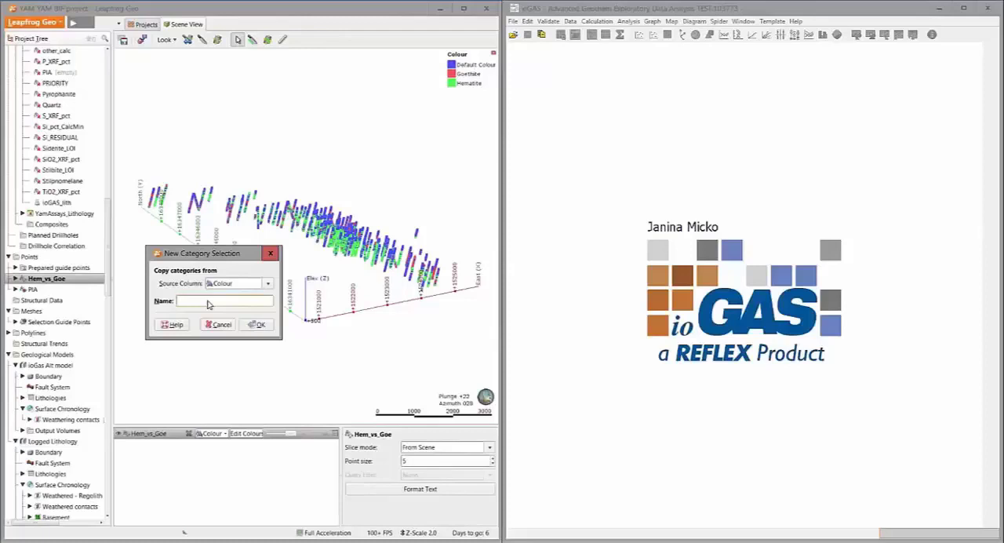
{"action": "type", "text": "Hem vs Goeth"}
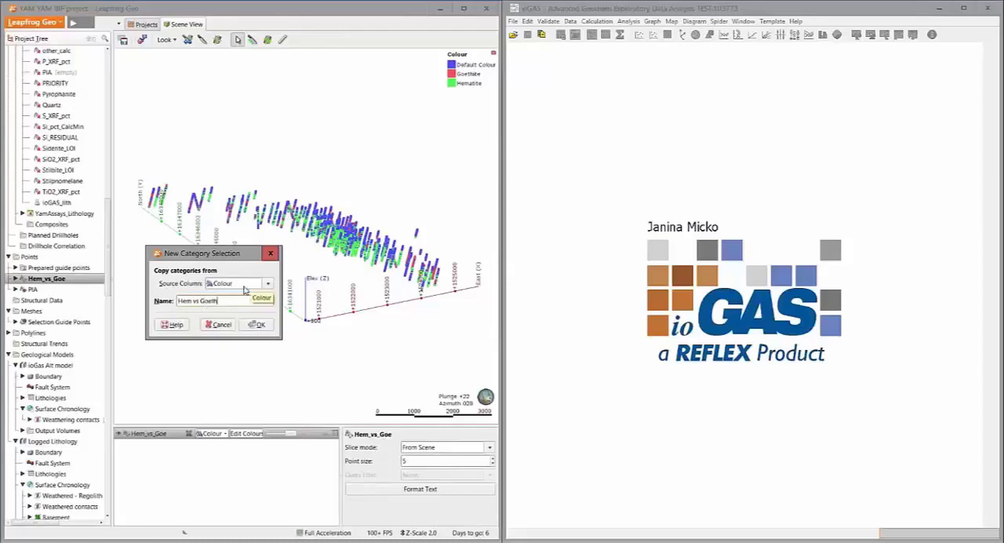
{"action": "key", "text": "Return"}
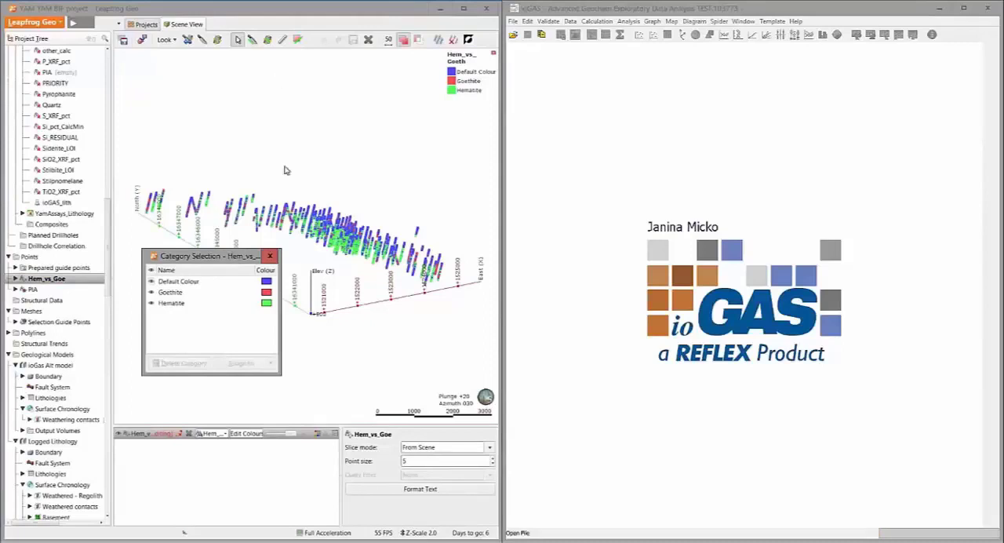
Hide the Goethite and Hematite categories and select all remaining visible points
{"action": "scroll", "coordinate": [316, 233], "scroll_direction": "up", "scroll_amount": 3}
{"action": "middle_click_drag", "start_coordinate": [348, 269], "coordinate": [298, 217]}
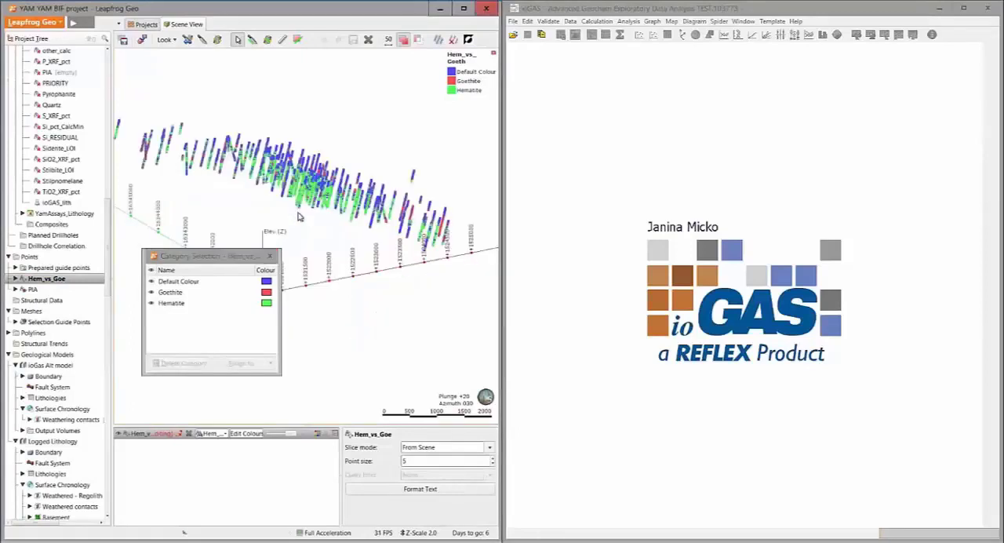
{"action": "right_click_drag", "start_coordinate": [242, 195], "coordinate": [290, 213]}
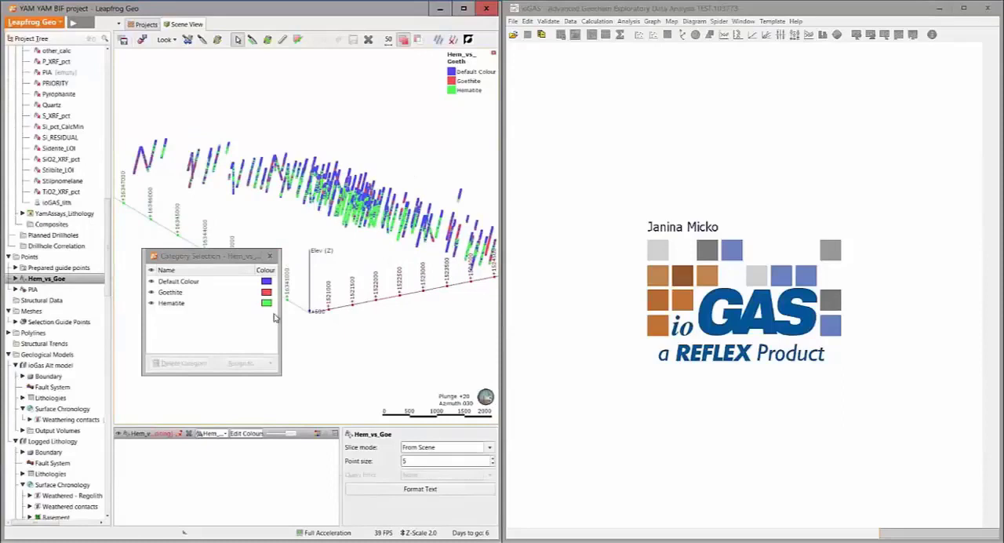
{"action": "left_click", "coordinate": [152, 292]}
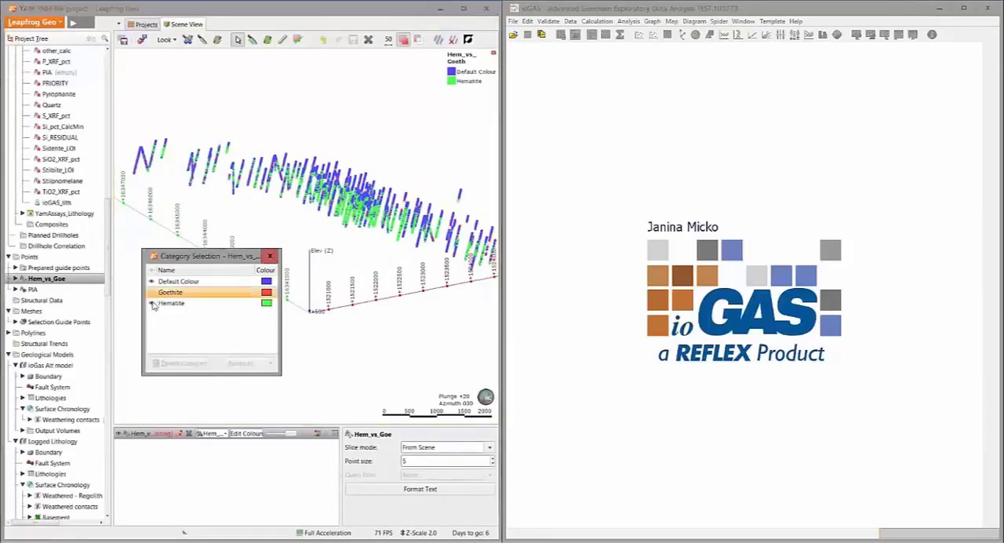
{"action": "left_click", "coordinate": [152, 303]}
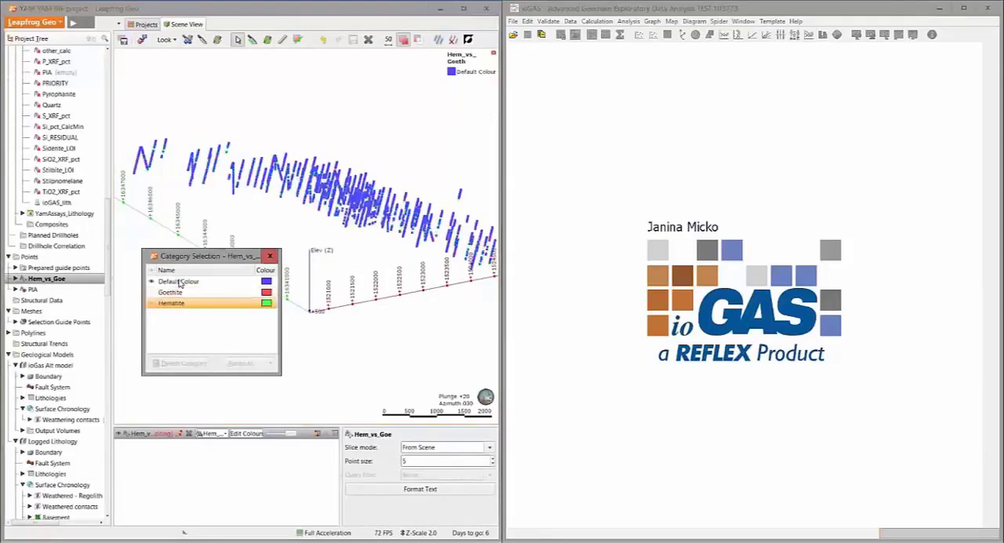
{"action": "left_click", "coordinate": [439, 40]}
Assign the selected points to a new category named Other with a grey colour
{"action": "left_click", "coordinate": [243, 364]}
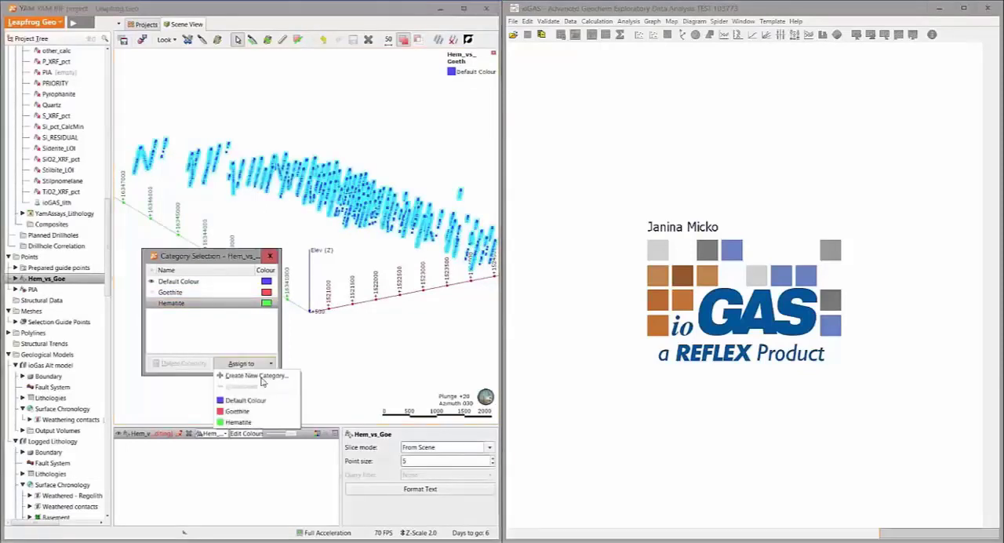
{"action": "left_click", "coordinate": [259, 376]}
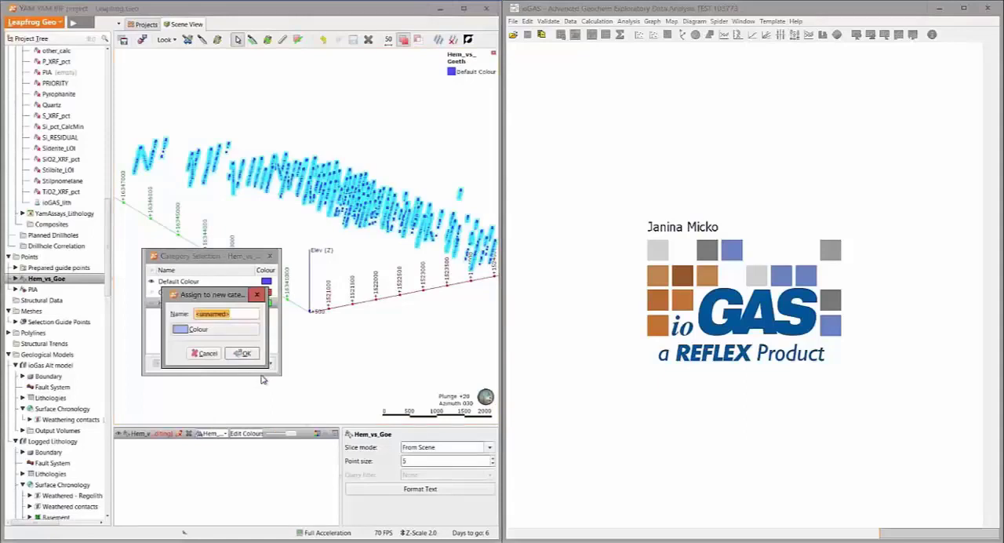
{"action": "type", "text": "Other"}
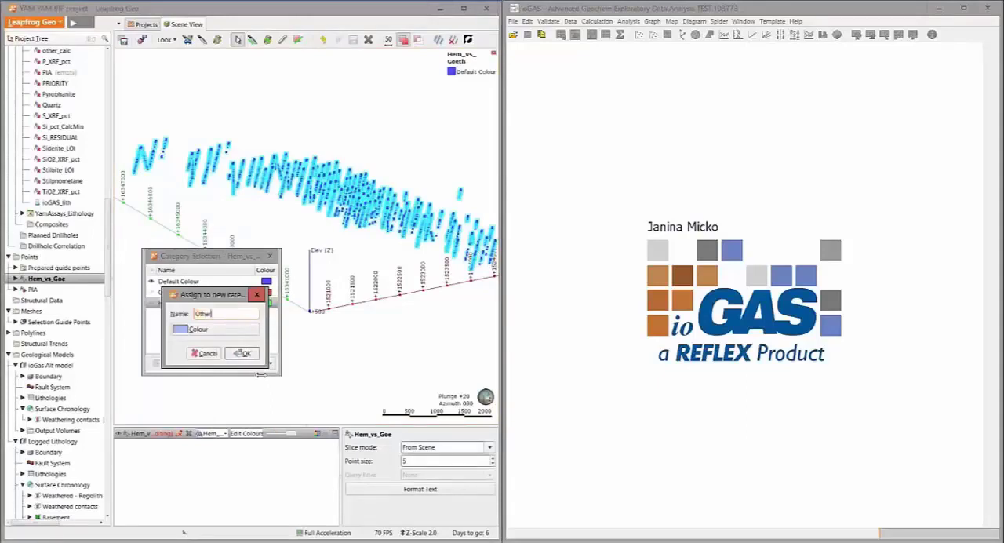
{"action": "left_click", "coordinate": [220, 333]}
{"action": "left_click", "coordinate": [230, 382]}
{"action": "left_click", "coordinate": [300, 408]}
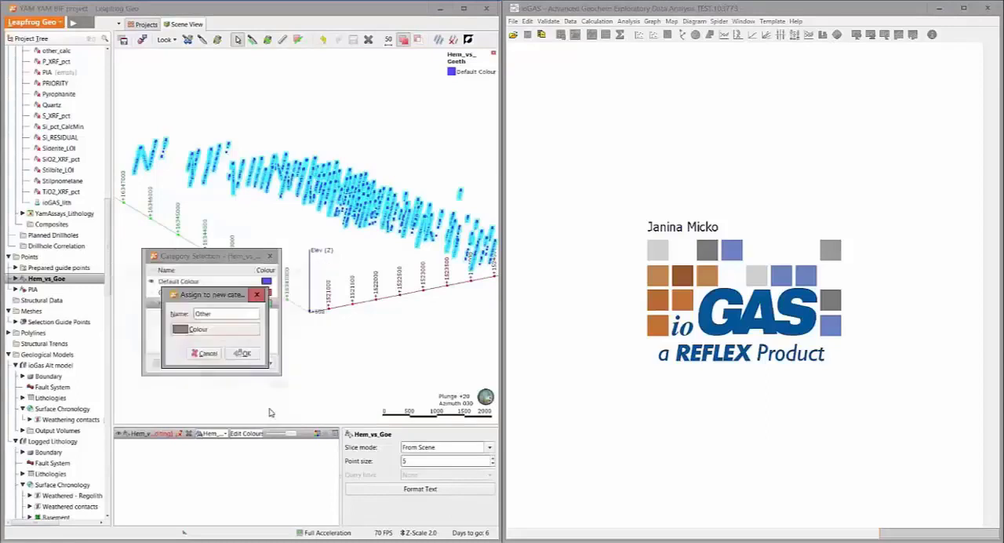
{"action": "left_click", "coordinate": [243, 354]}
Show Goethite and Hematite alongside Other with Default Colour hidden, and finish editing the category selection
{"action": "left_click", "coordinate": [152, 292]}
{"action": "left_click", "coordinate": [151, 281]}
{"action": "left_click_drag", "start_coordinate": [209, 261], "coordinate": [188, 257]}
{"action": "left_click_drag", "start_coordinate": [266, 235], "coordinate": [320, 229]}
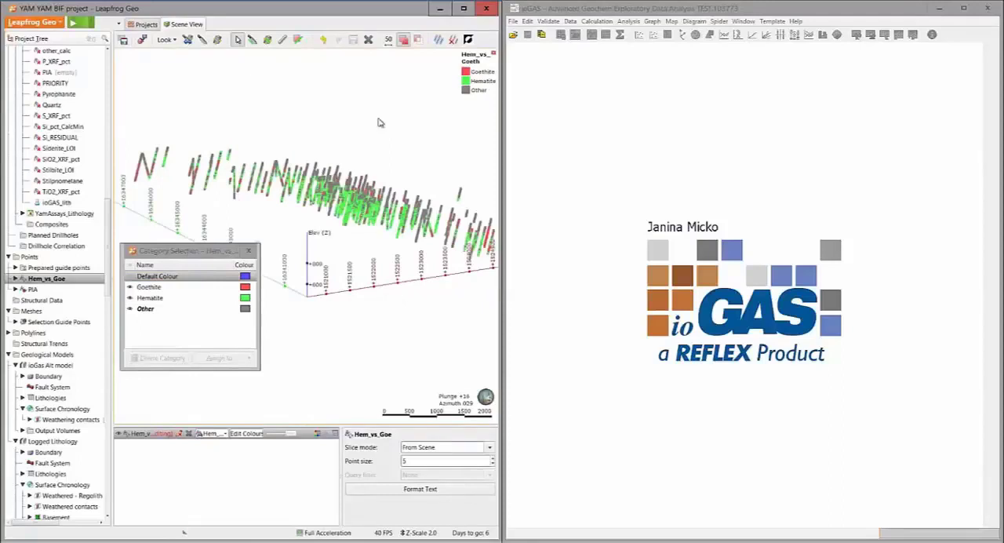
{"action": "left_click", "coordinate": [369, 40]}
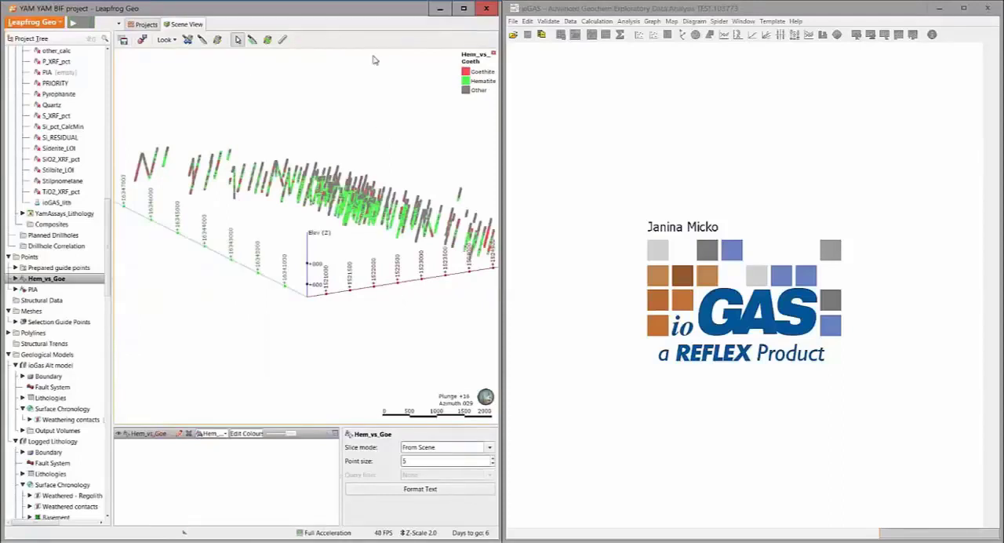
Review the interior, exterior and ignored code settings for new guide points without creating any
{"action": "right_click", "coordinate": [30, 258]}
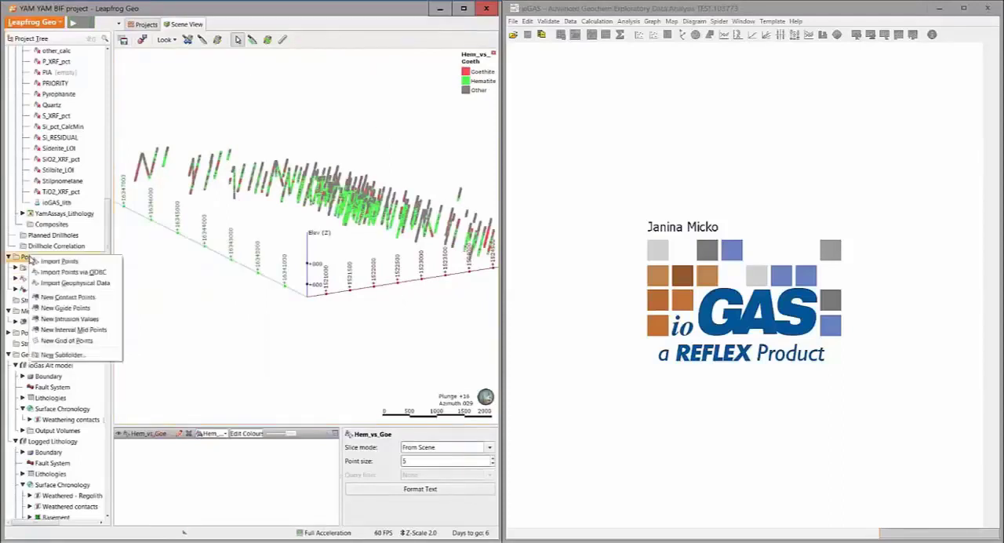
{"action": "left_click", "coordinate": [51, 313]}
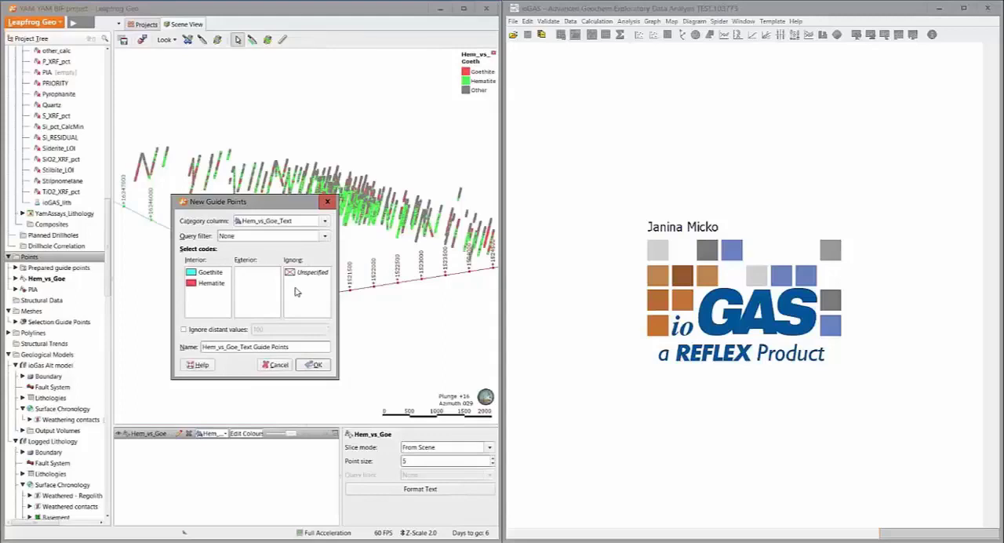
{"action": "left_click", "coordinate": [281, 365]}
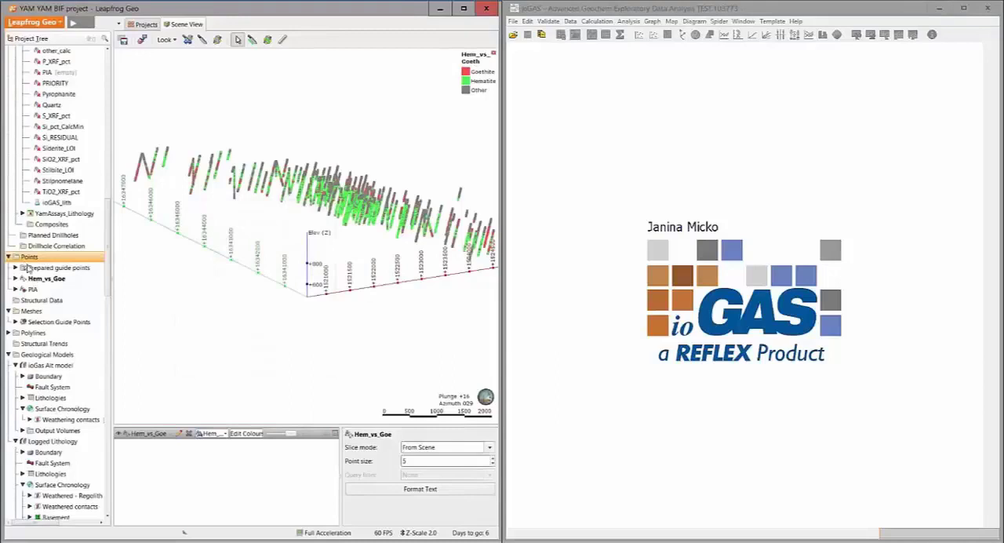
Inspect the Selection Guide Points mesh settings and its shape against the Hem_vs_Goe points, then clear the mesh from the scene
{"action": "double_click", "coordinate": [54, 322]}
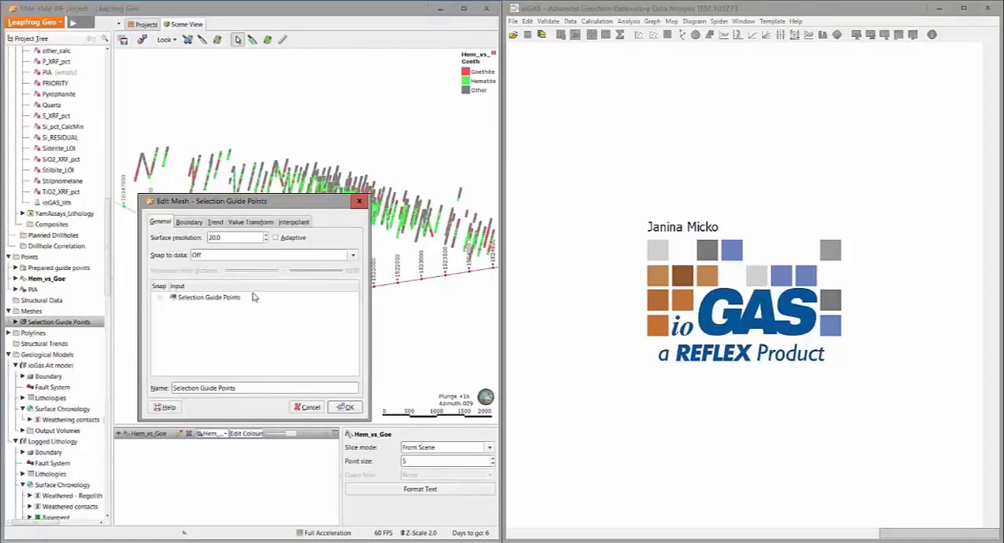
{"action": "left_click", "coordinate": [365, 202]}
{"action": "left_click_drag", "start_coordinate": [38, 324], "coordinate": [332, 255]}
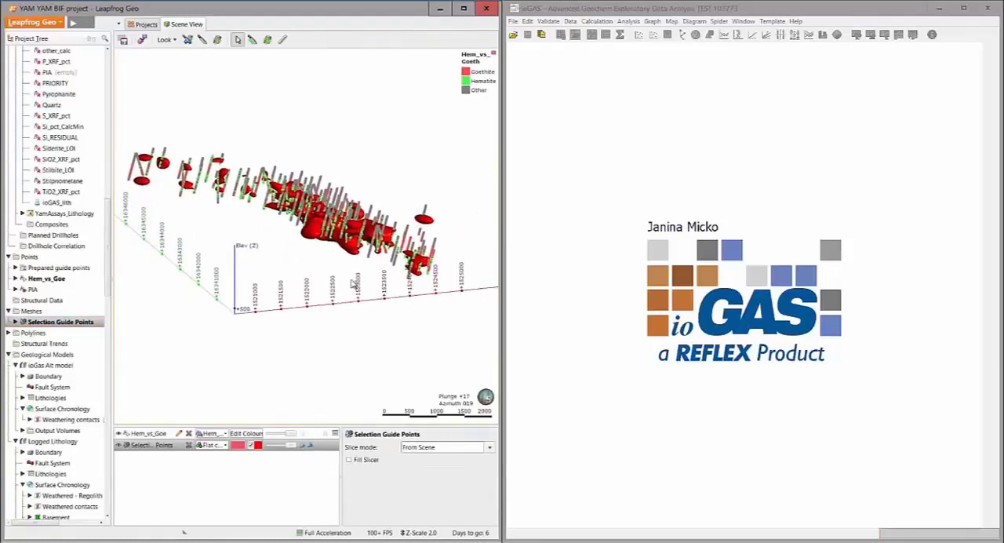
{"action": "left_click_drag", "start_coordinate": [321, 263], "coordinate": [355, 223]}
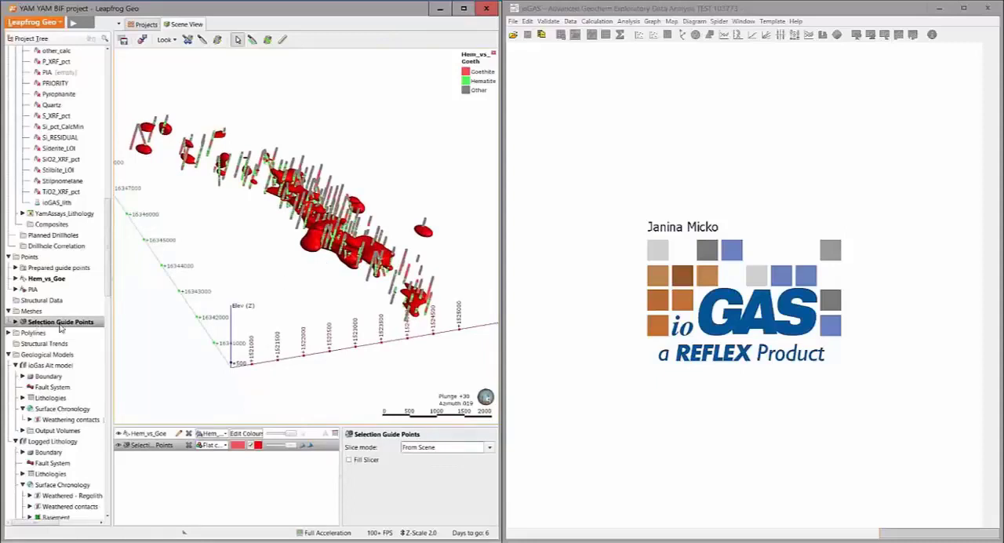
{"action": "left_click", "coordinate": [189, 447]}
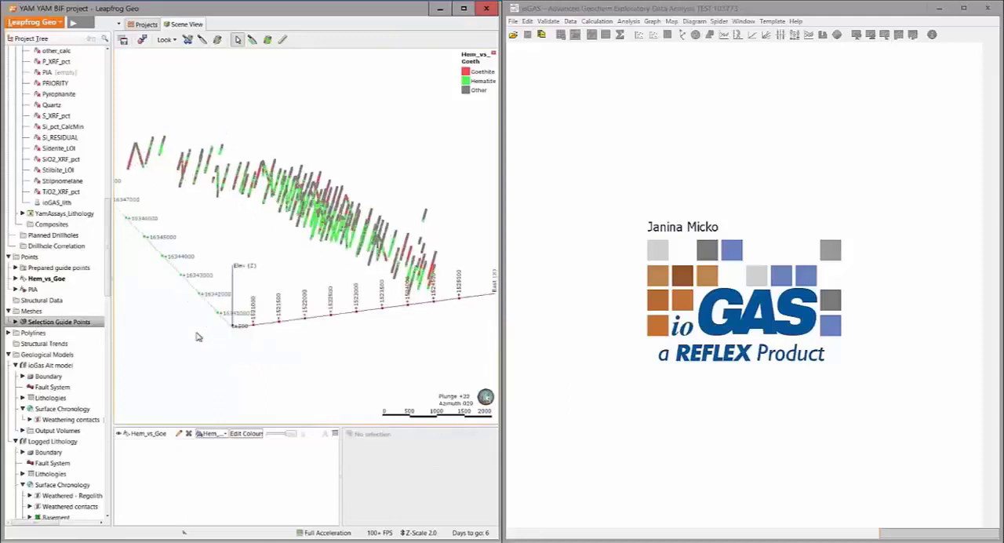
Replace the Hem_vs_Goe points in the scene with the PIA points and examine their value distribution from several angles
{"action": "left_click", "coordinate": [189, 434]}
{"action": "left_click_drag", "start_coordinate": [30, 289], "coordinate": [237, 301]}
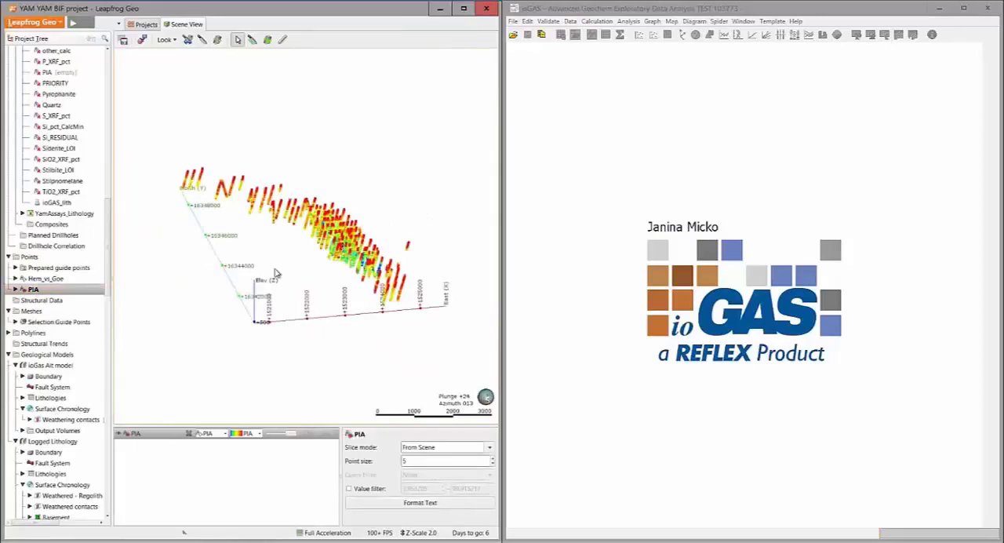
{"action": "scroll", "coordinate": [248, 192], "scroll_direction": "up", "scroll_amount": 4}
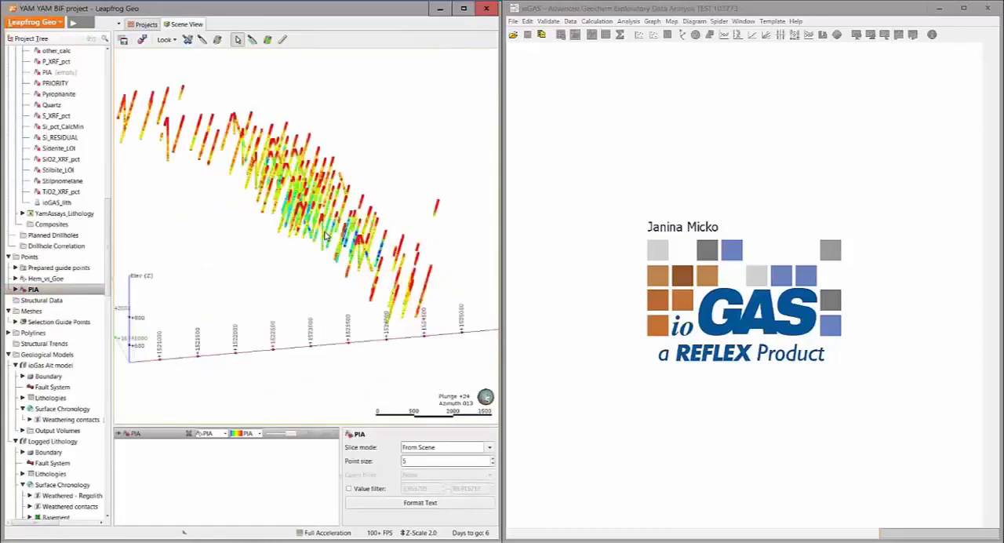
{"action": "left_click_drag", "start_coordinate": [248, 193], "coordinate": [264, 258]}
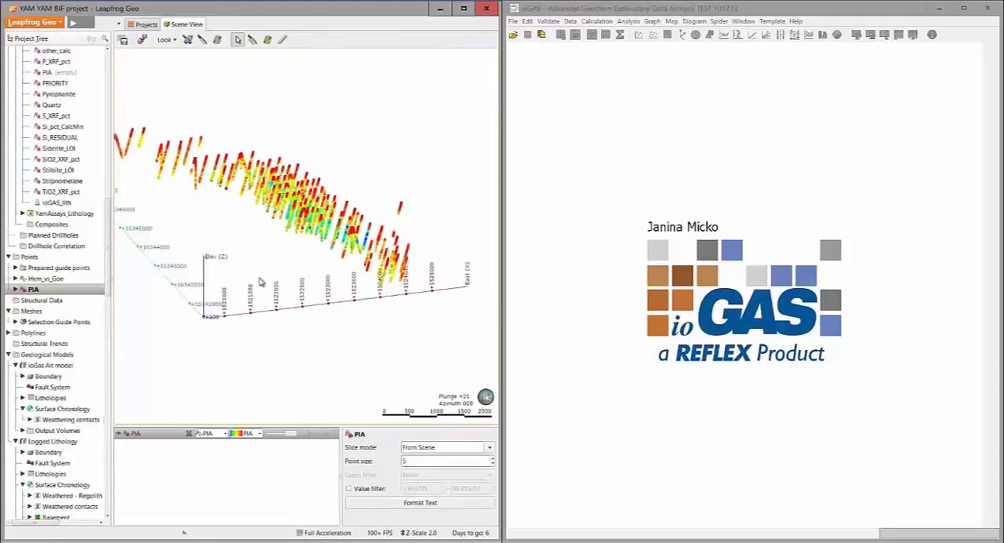
{"action": "middle_click_drag", "start_coordinate": [273, 246], "coordinate": [270, 262]}
{"action": "left_click_drag", "start_coordinate": [269, 262], "coordinate": [270, 276]}
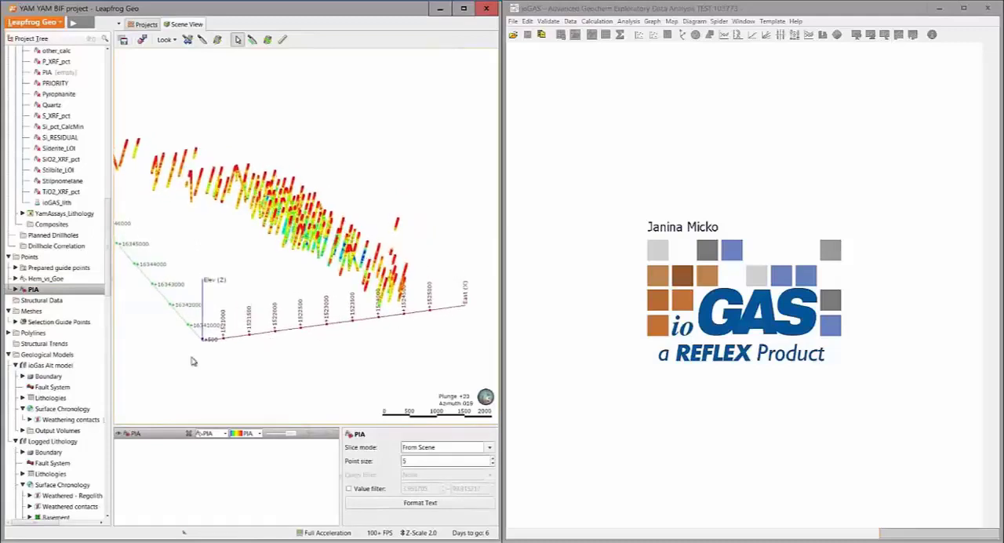
{"action": "left_click_drag", "start_coordinate": [303, 280], "coordinate": [202, 191]}
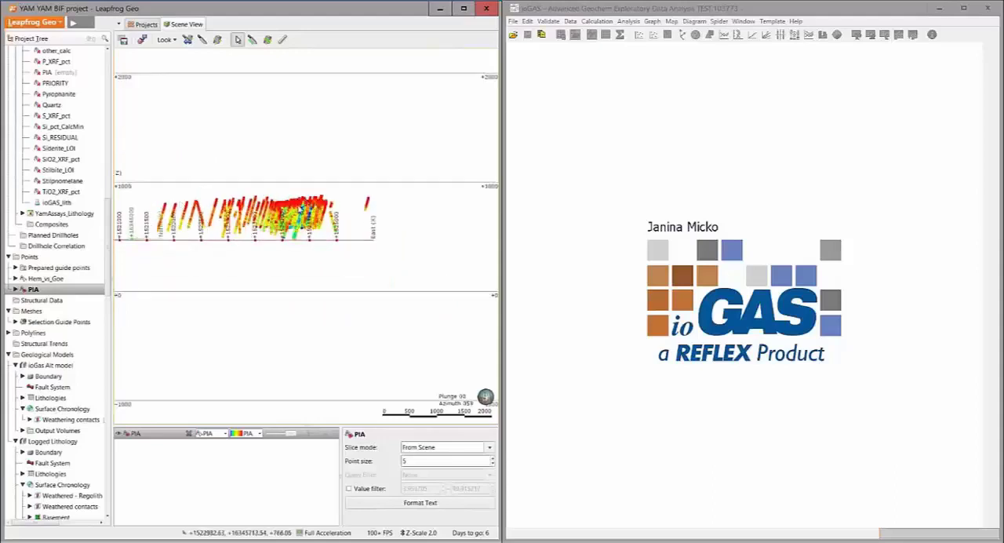
{"action": "left_click_drag", "start_coordinate": [329, 260], "coordinate": [284, 204]}
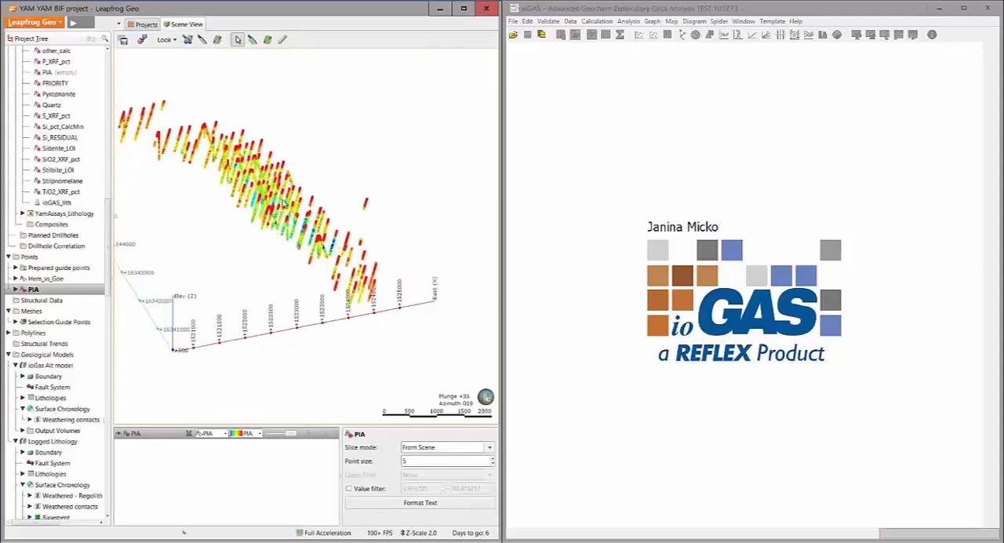
{"action": "left_click_drag", "start_coordinate": [270, 296], "coordinate": [256, 259]}
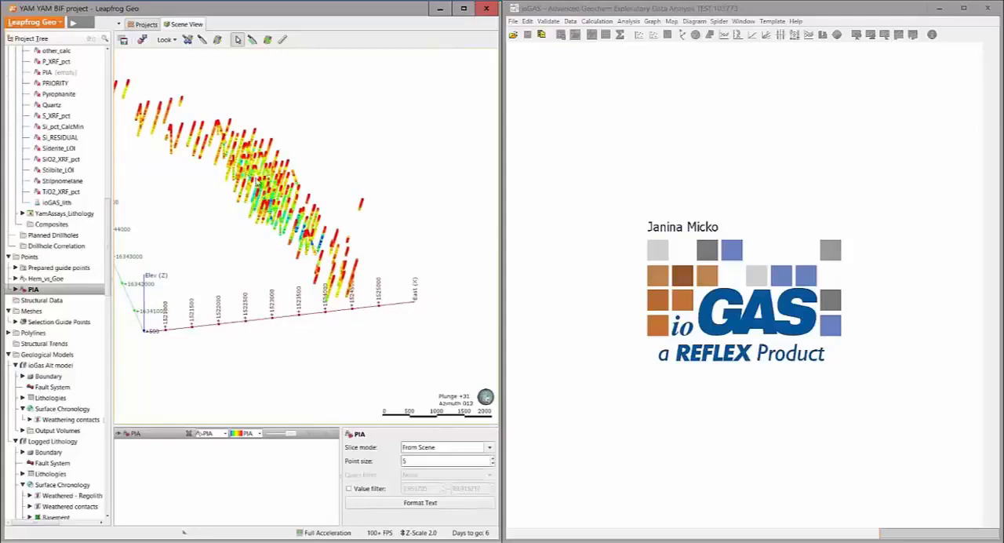
Filter the PIA points in the scene by value with an upper limit of 30
{"action": "left_click", "coordinate": [169, 435]}
{"action": "left_click", "coordinate": [348, 488]}
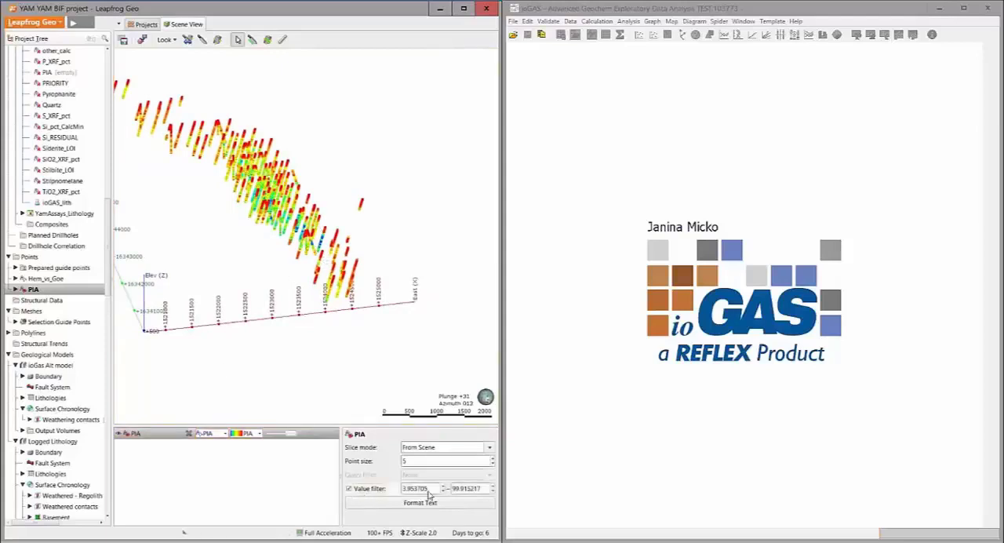
{"action": "left_click_drag", "start_coordinate": [485, 489], "coordinate": [419, 479]}
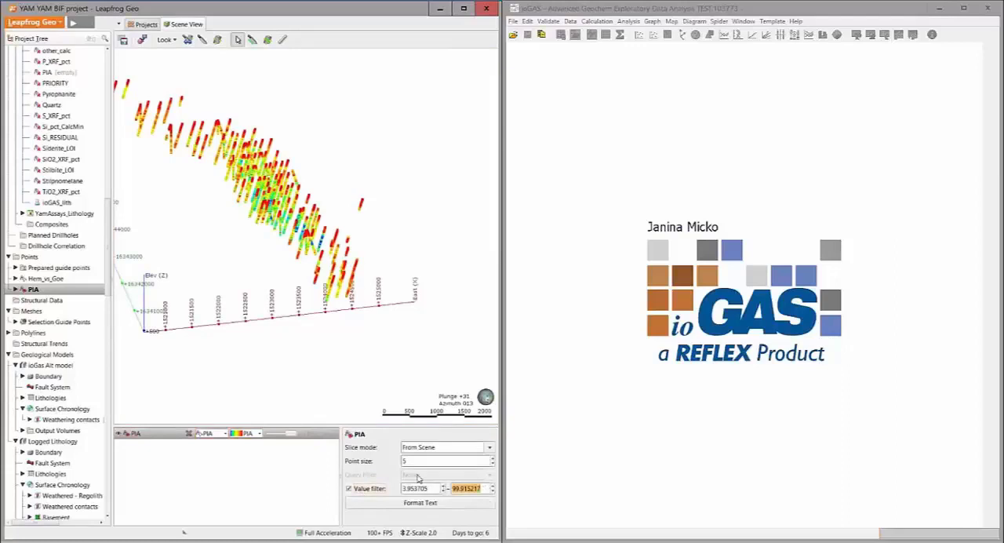
{"action": "type", "text": "80"}
{"action": "key", "text": "Return"}
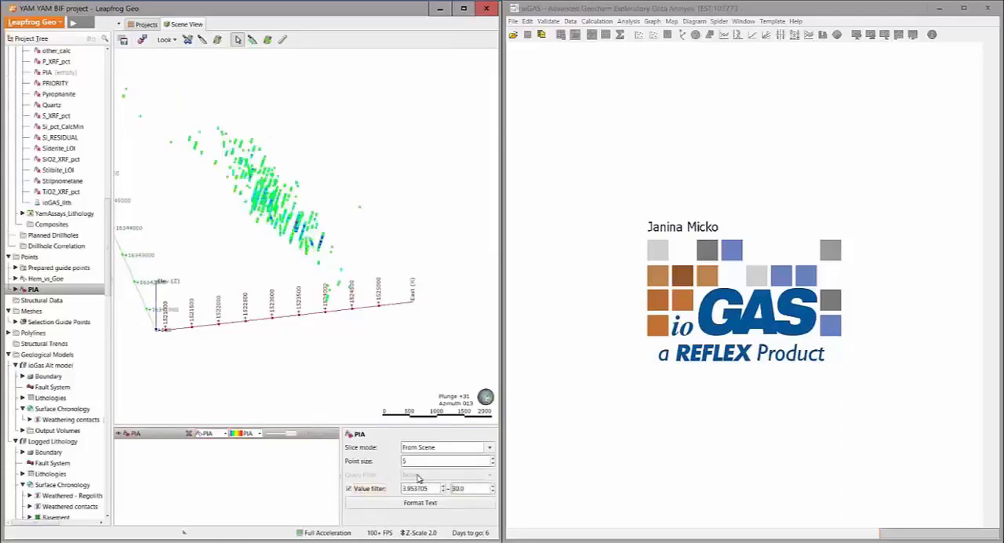
Display the colour legend for the PIA points and examine the filtered points from several angles
{"action": "left_click", "coordinate": [335, 434]}
{"action": "left_click_drag", "start_coordinate": [294, 229], "coordinate": [299, 281]}
{"action": "left_click_drag", "start_coordinate": [354, 363], "coordinate": [346, 321]}
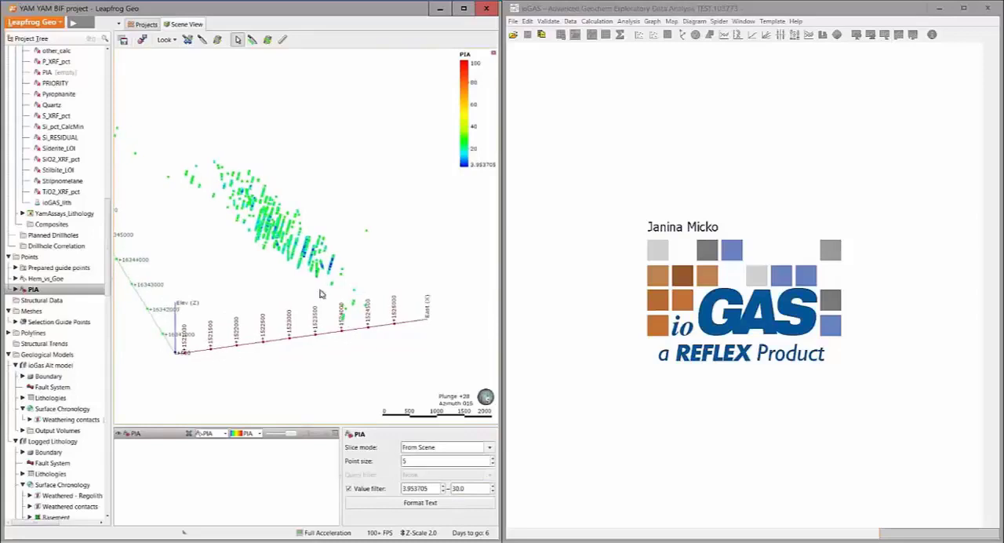
{"action": "left_click_drag", "start_coordinate": [282, 296], "coordinate": [267, 287]}
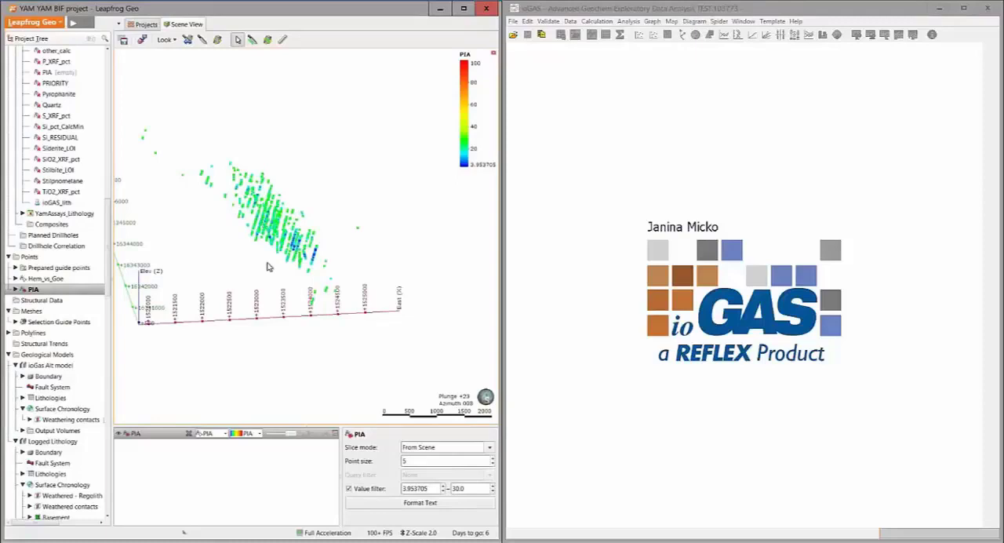
{"action": "left_click_drag", "start_coordinate": [267, 265], "coordinate": [264, 265]}
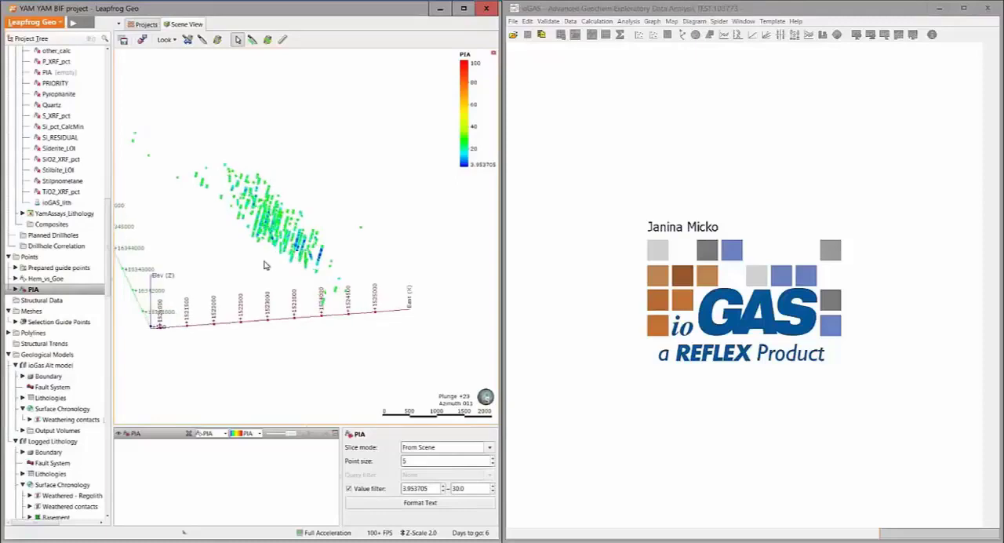
{"action": "middle_click_drag", "start_coordinate": [257, 260], "coordinate": [272, 272]}
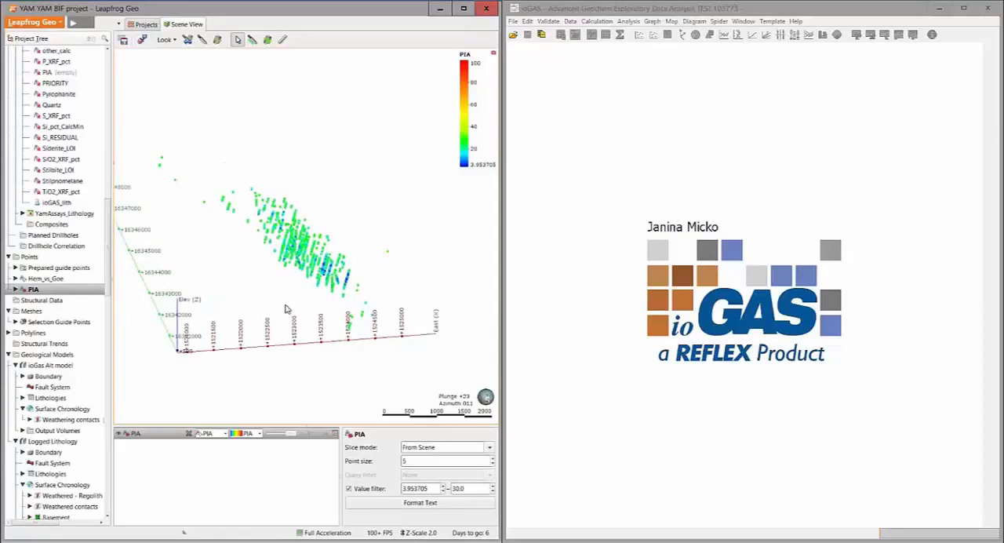
Start a new interpolant with the PIA points as its numeric values
{"action": "scroll", "coordinate": [57, 350], "scroll_direction": "down", "scroll_amount": 2}
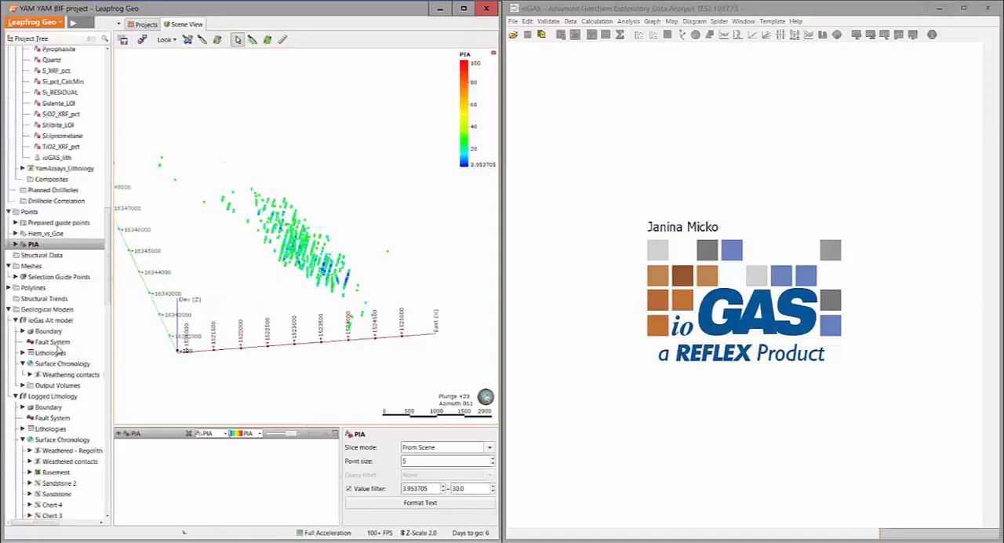
{"action": "left_click", "coordinate": [9, 309]}
{"action": "right_click", "coordinate": [20, 321]}
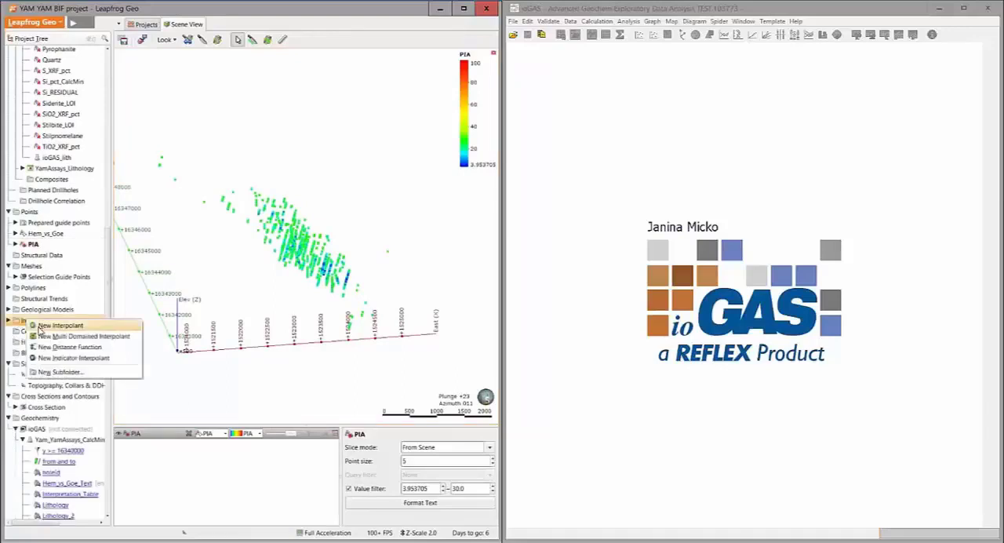
{"action": "left_click", "coordinate": [33, 325]}
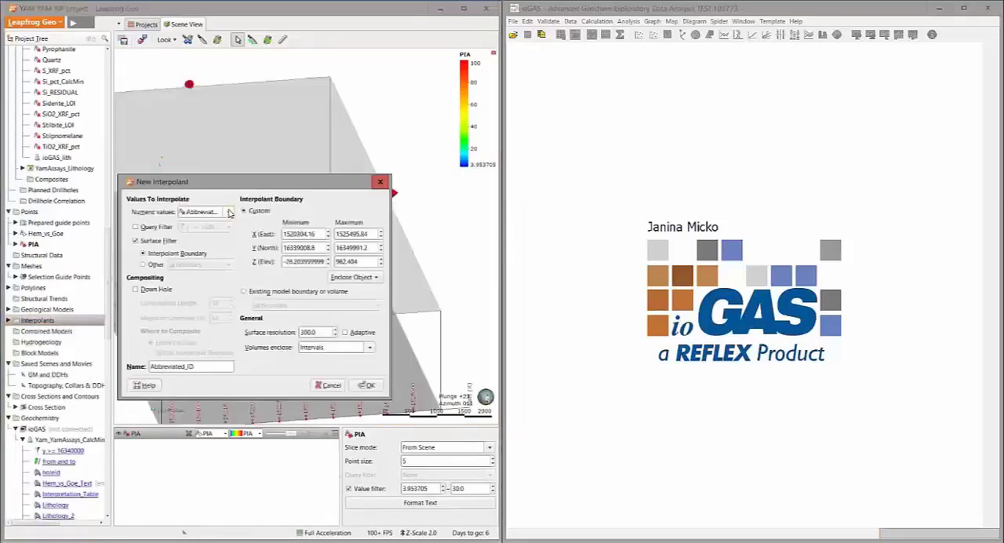
{"action": "left_click", "coordinate": [228, 212]}
{"action": "scroll", "coordinate": [199, 496], "scroll_direction": "down", "scroll_amount": 10}
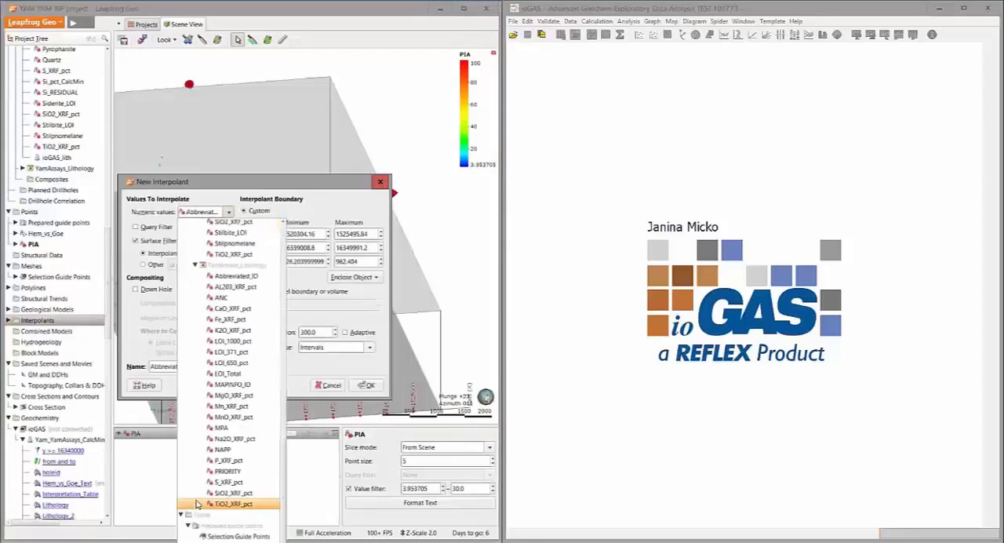
{"action": "left_click", "coordinate": [212, 541]}
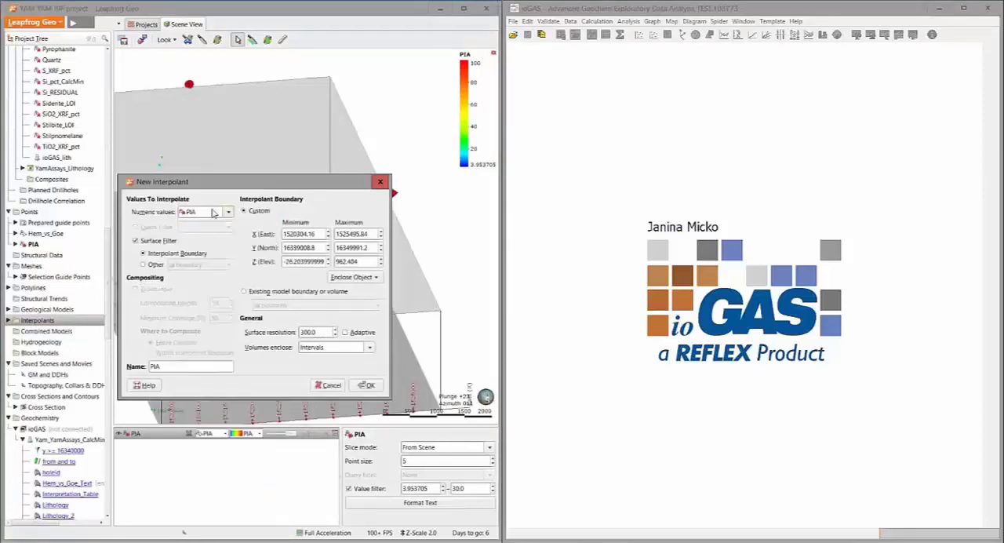
Create the interpolant enclosing the ioGas Alt model extents, with surface resolution 20 and volumes enclosing lower values
{"action": "left_click", "coordinate": [374, 278]}
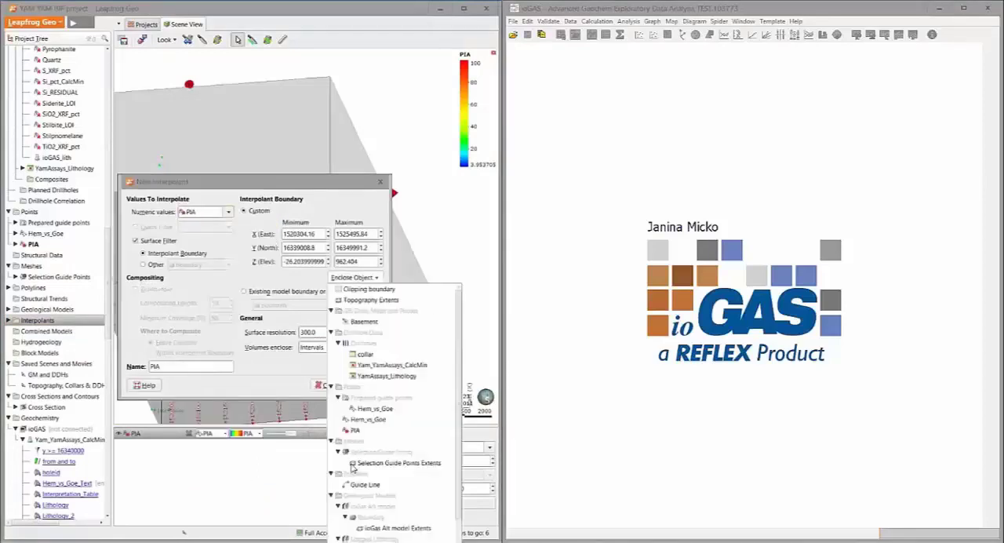
{"action": "left_click", "coordinate": [377, 527]}
{"action": "left_click_drag", "start_coordinate": [317, 333], "coordinate": [280, 337]}
{"action": "type", "text": "20"}
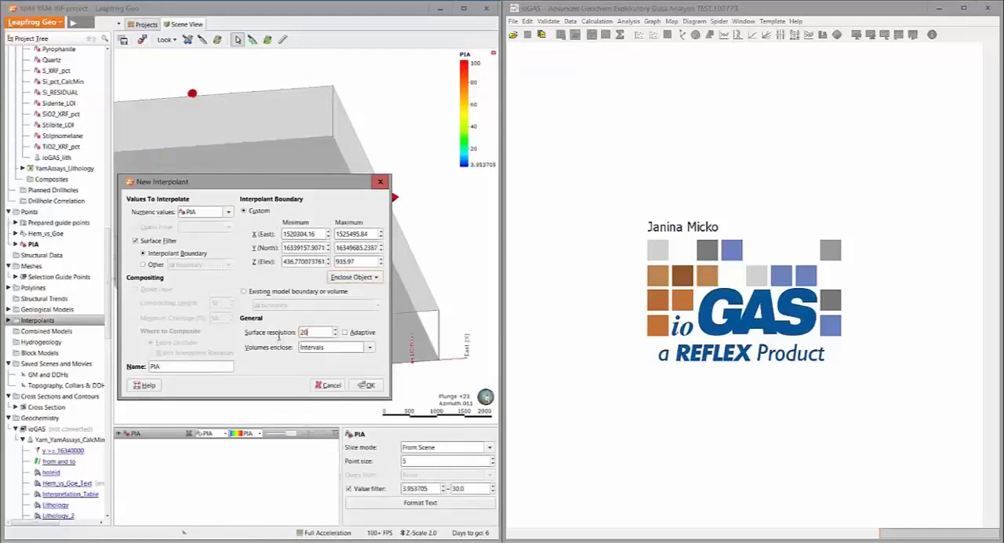
{"action": "left_click", "coordinate": [325, 350]}
{"action": "left_click", "coordinate": [319, 372]}
{"action": "left_click", "coordinate": [368, 386]}
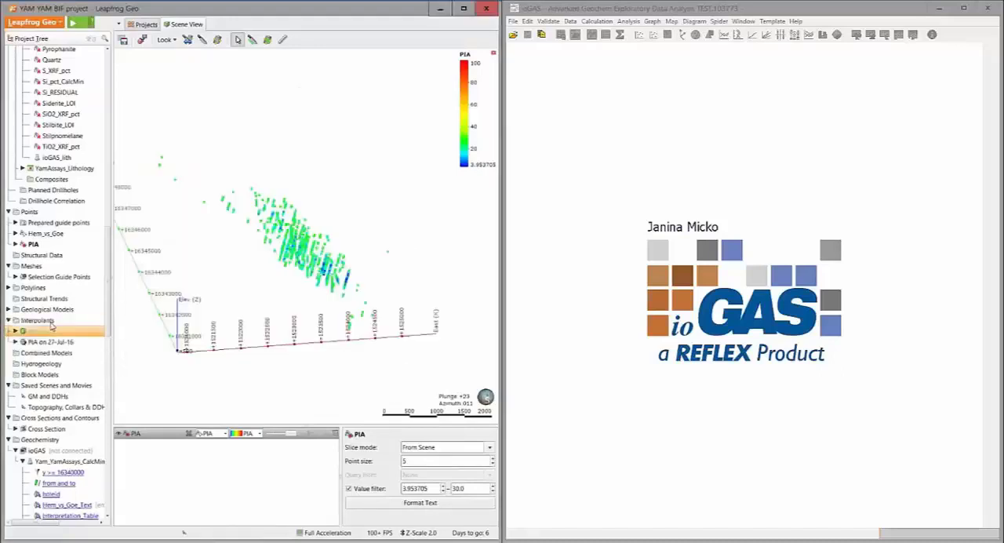
Edit the new PIA interpolant's outputs, reducing the isosurfaces to a single one with an iso value of 30
{"action": "double_click", "coordinate": [34, 331]}
{"action": "left_click", "coordinate": [310, 201]}
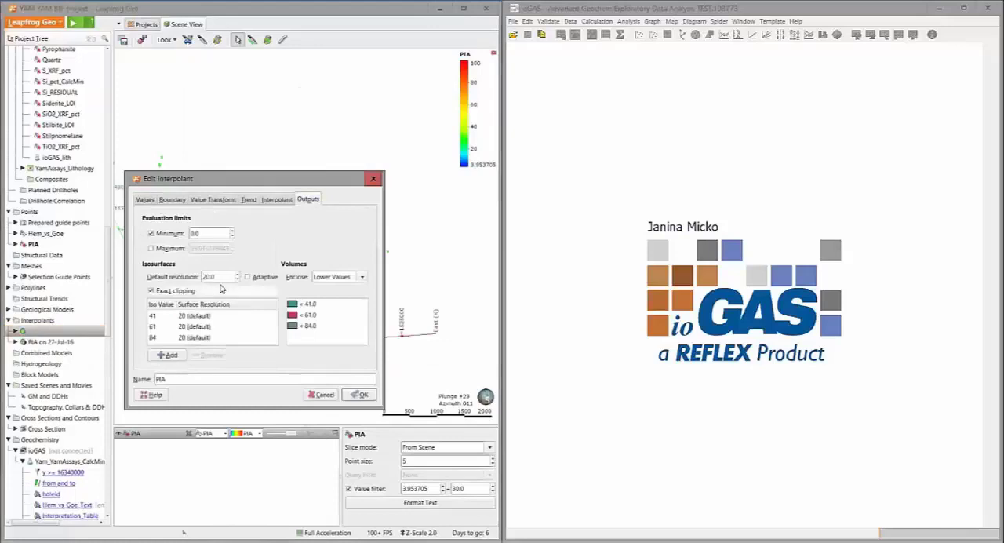
{"action": "left_click", "coordinate": [169, 319]}
{"action": "left_click", "coordinate": [210, 356]}
{"action": "left_click", "coordinate": [209, 355]}
{"action": "double_click", "coordinate": [154, 315]}
{"action": "type", "text": "30"}
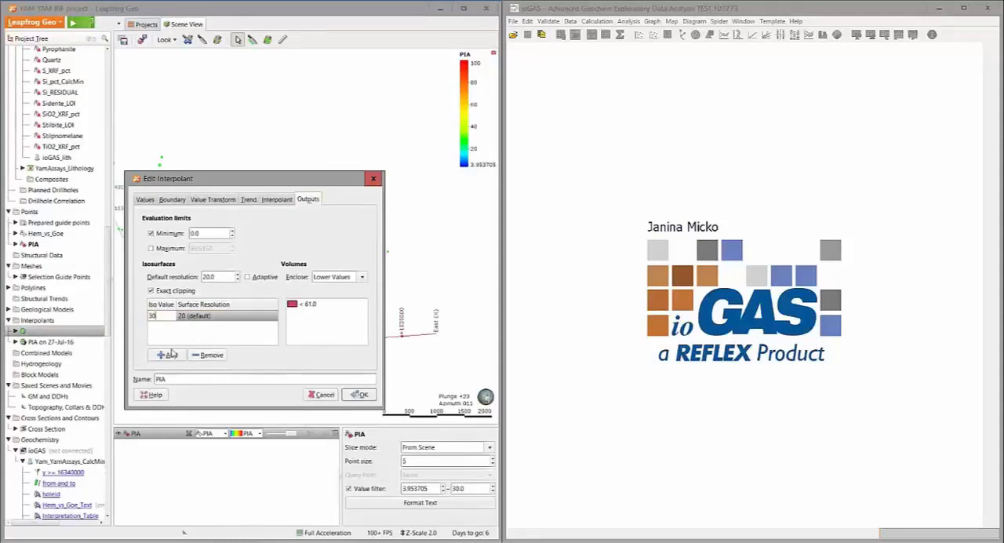
{"action": "left_click", "coordinate": [174, 339]}
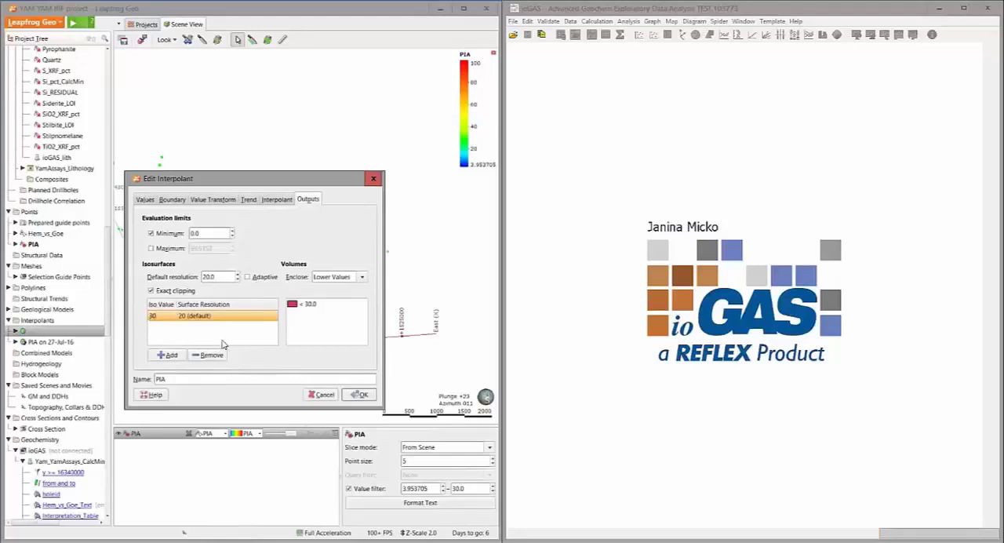
Colour the interpolant's < 30 output volume yellow
{"action": "left_click", "coordinate": [292, 304]}
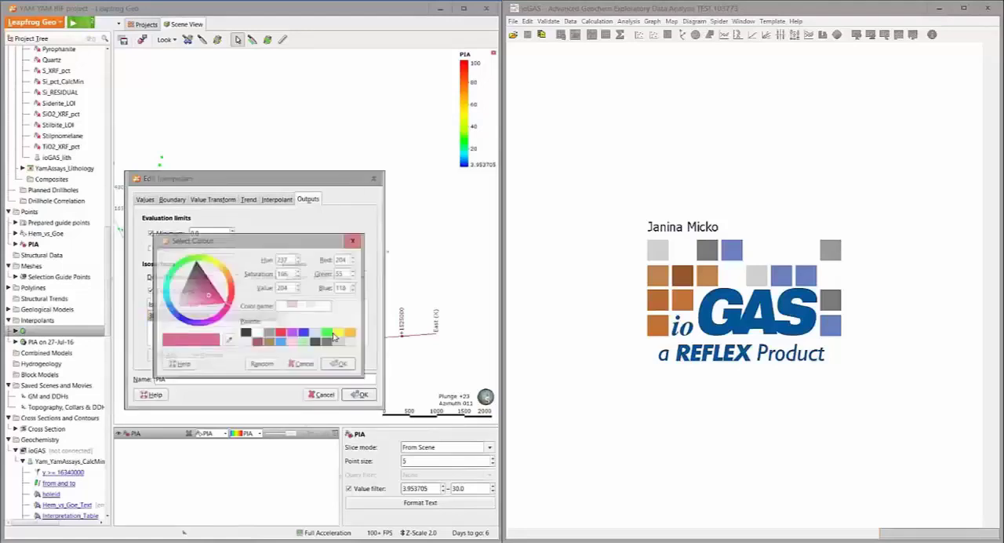
{"action": "left_click", "coordinate": [340, 332]}
{"action": "left_click", "coordinate": [339, 364]}
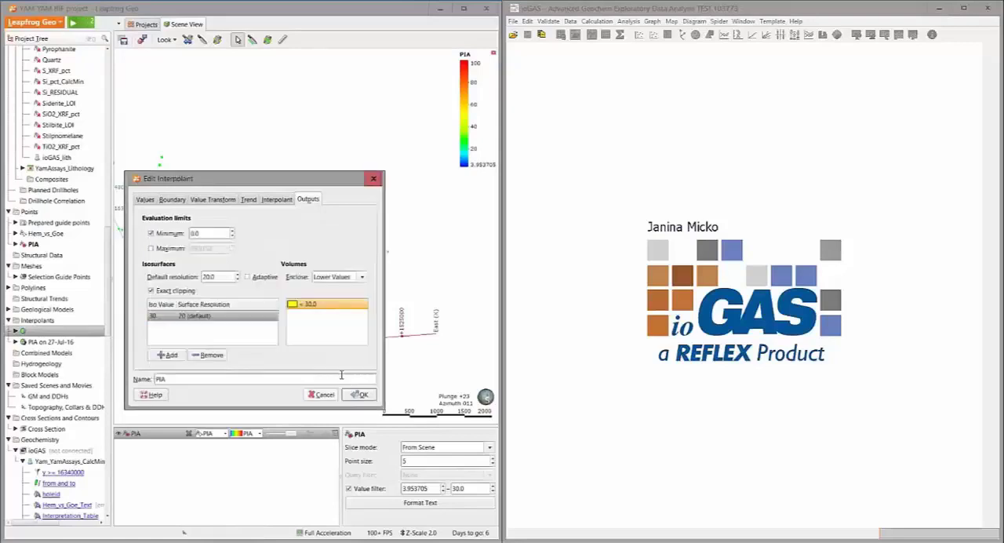
Set the PIA interpolant type to Spheroidal with a base range of 1000
{"action": "left_click", "coordinate": [276, 200]}
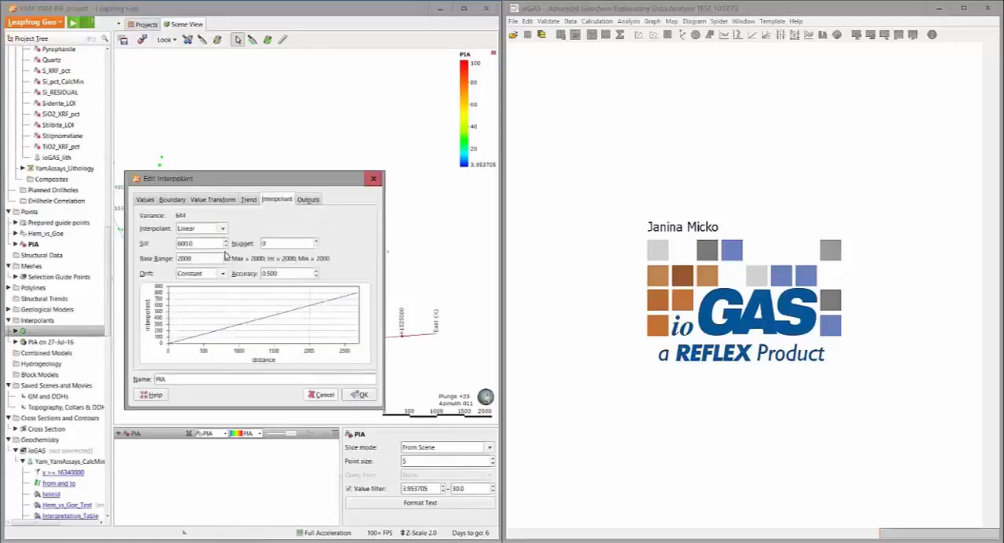
{"action": "left_click", "coordinate": [203, 228]}
{"action": "left_click", "coordinate": [200, 248]}
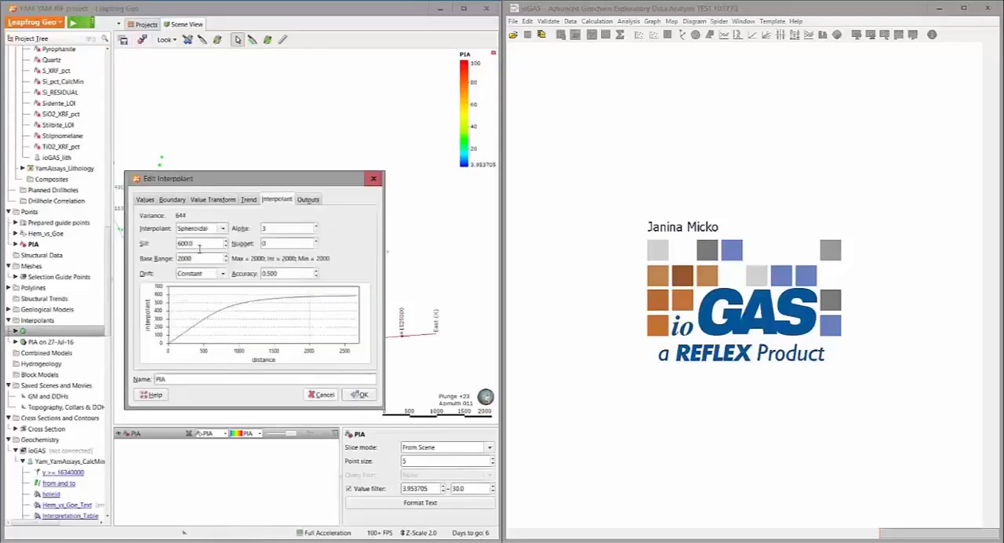
{"action": "double_click", "coordinate": [199, 255]}
{"action": "type", "text": "1000"}
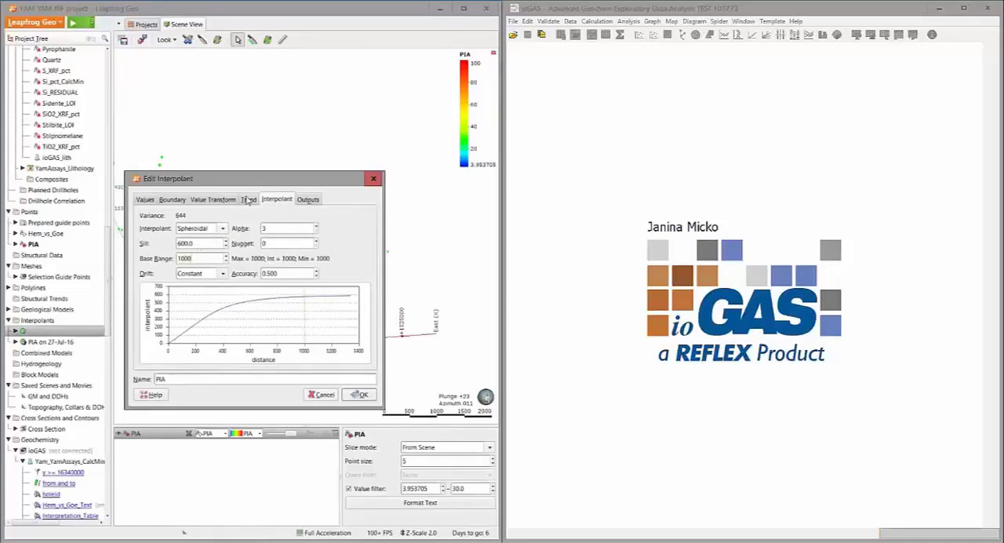
Draw and orient a plane through the PIA points, dipping about 6° towards 265° with pitch 154°, and set the interpolant's trend from it
{"action": "left_click", "coordinate": [247, 201]}
{"action": "left_click_drag", "start_coordinate": [254, 182], "coordinate": [99, 217]}
{"action": "left_click_drag", "start_coordinate": [289, 260], "coordinate": [317, 220]}
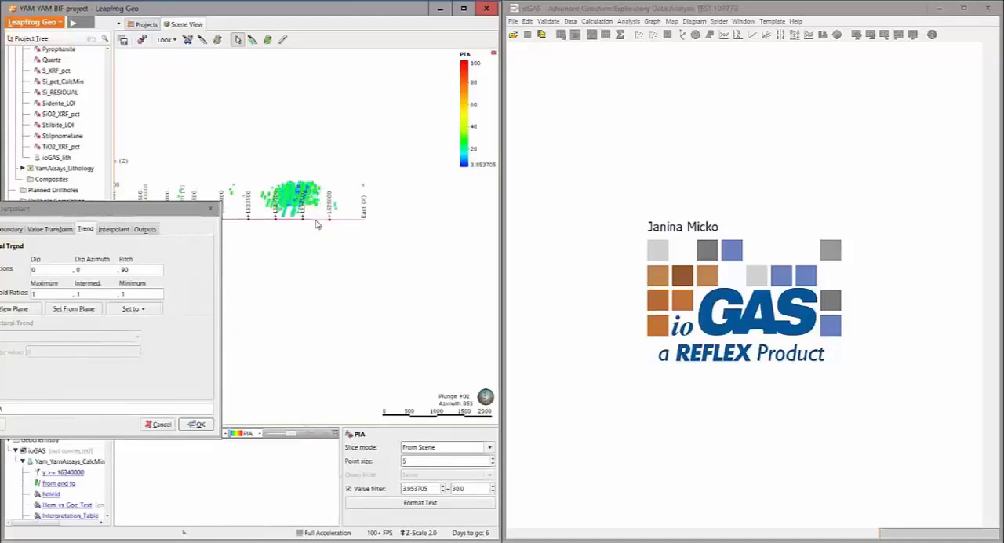
{"action": "left_click", "coordinate": [268, 40]}
{"action": "left_click_drag", "start_coordinate": [355, 189], "coordinate": [356, 187]}
{"action": "left_click_drag", "start_coordinate": [341, 206], "coordinate": [279, 259]}
{"action": "left_click", "coordinate": [283, 191]}
{"action": "left_click", "coordinate": [281, 190]}
{"action": "left_click_drag", "start_coordinate": [280, 188], "coordinate": [269, 197]}
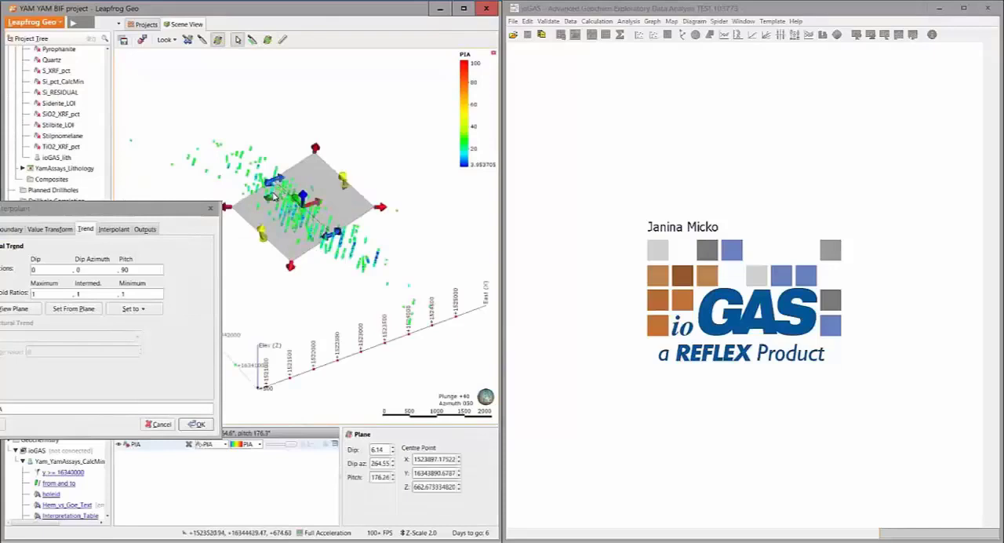
{"action": "left_click", "coordinate": [78, 310]}
{"action": "left_click", "coordinate": [206, 425]}
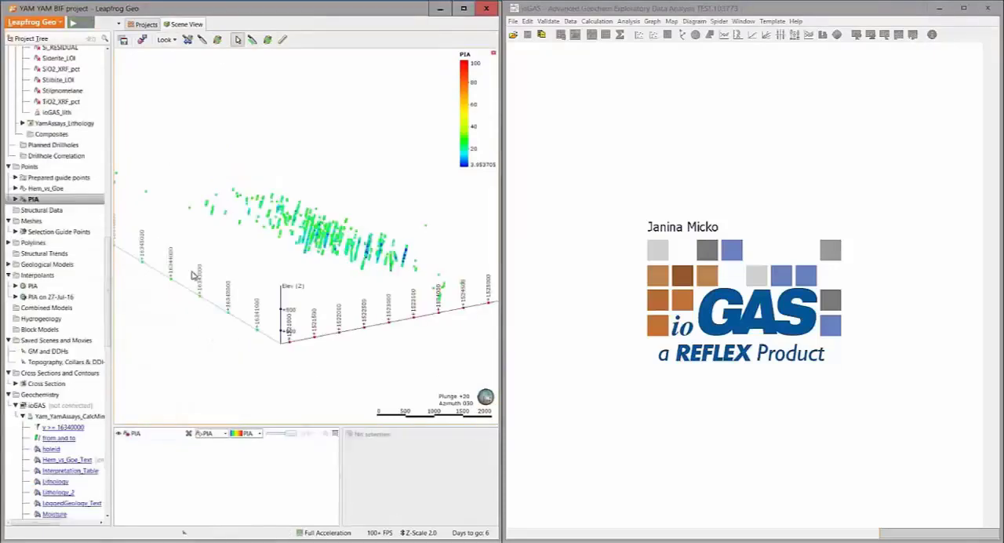
Add the < 30 volume of the PIA on 27-Jul-16 interpolant to the scene and examine it against the PIA points
{"action": "left_click_drag", "start_coordinate": [195, 274], "coordinate": [207, 278]}
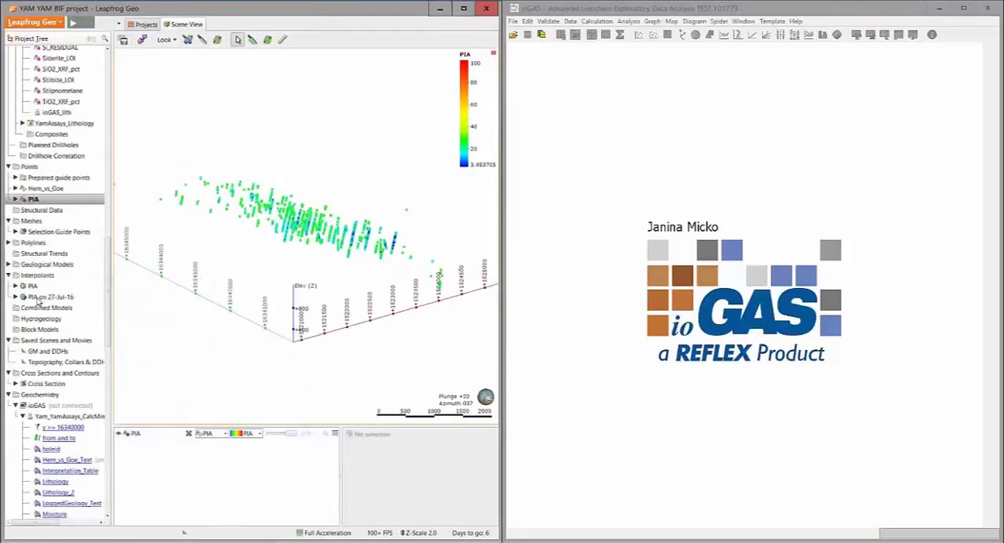
{"action": "left_click_drag", "start_coordinate": [39, 302], "coordinate": [309, 251]}
{"action": "scroll", "coordinate": [309, 225], "scroll_direction": "up", "scroll_amount": 3}
{"action": "scroll", "coordinate": [291, 223], "scroll_direction": "down", "scroll_amount": 3}
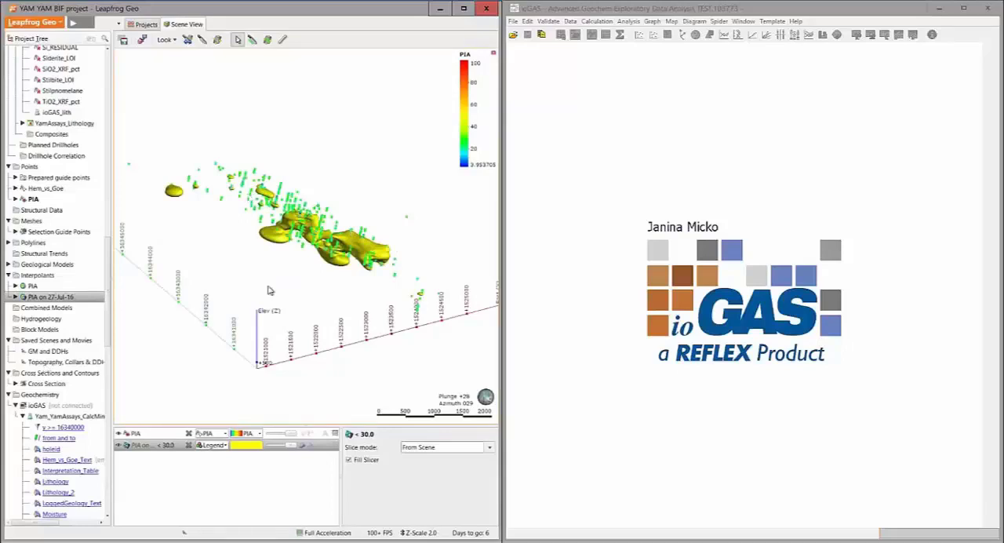
Evaluate the PIA on 27-Jul-16 interpolant on the BIF output volume of the Logged Lithology model
{"action": "left_click", "coordinate": [9, 265]}
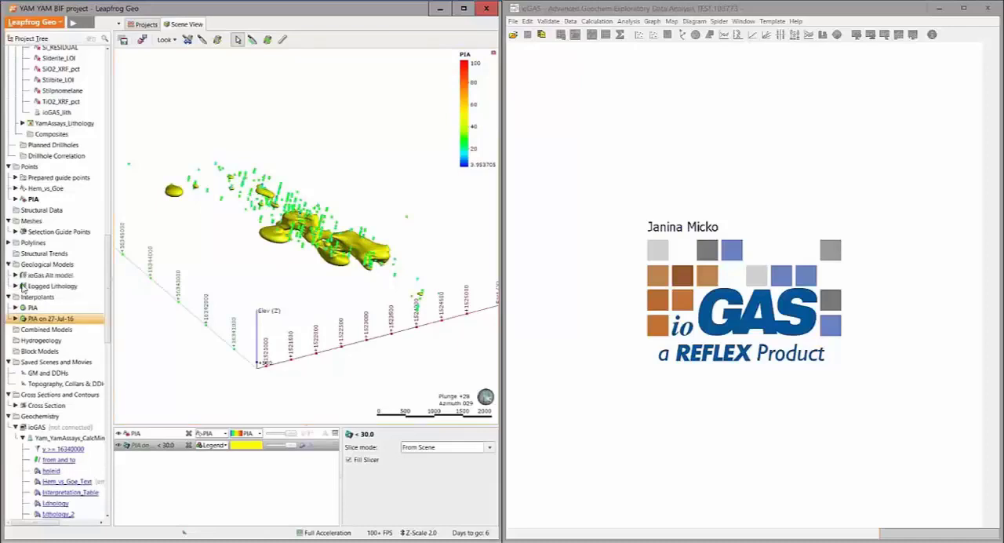
{"action": "left_click", "coordinate": [15, 286]}
{"action": "left_click", "coordinate": [22, 295]}
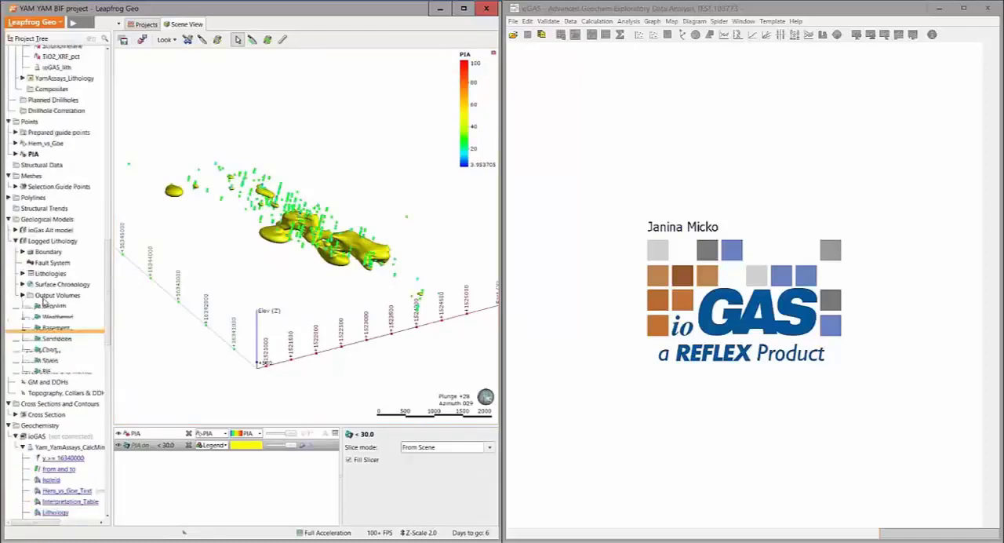
{"action": "scroll", "coordinate": [67, 309], "scroll_direction": "down", "scroll_amount": 3}
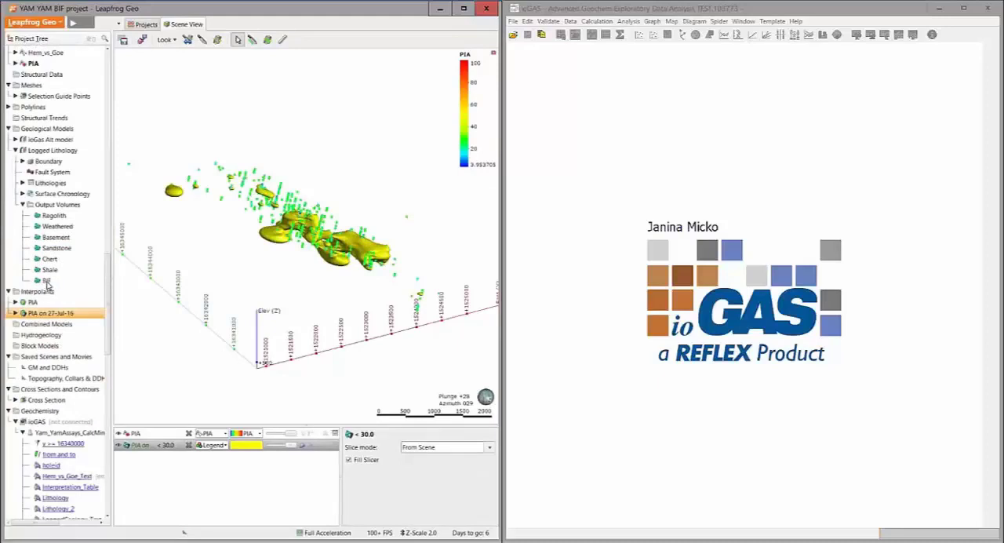
{"action": "right_click", "coordinate": [47, 282]}
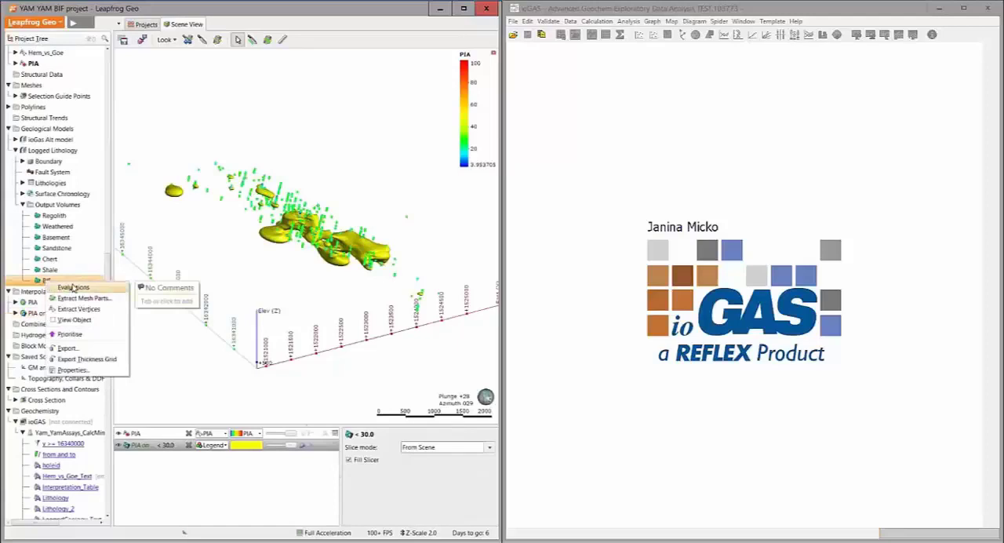
{"action": "left_click", "coordinate": [77, 288]}
{"action": "left_click", "coordinate": [210, 252]}
{"action": "double_click", "coordinate": [210, 252]}
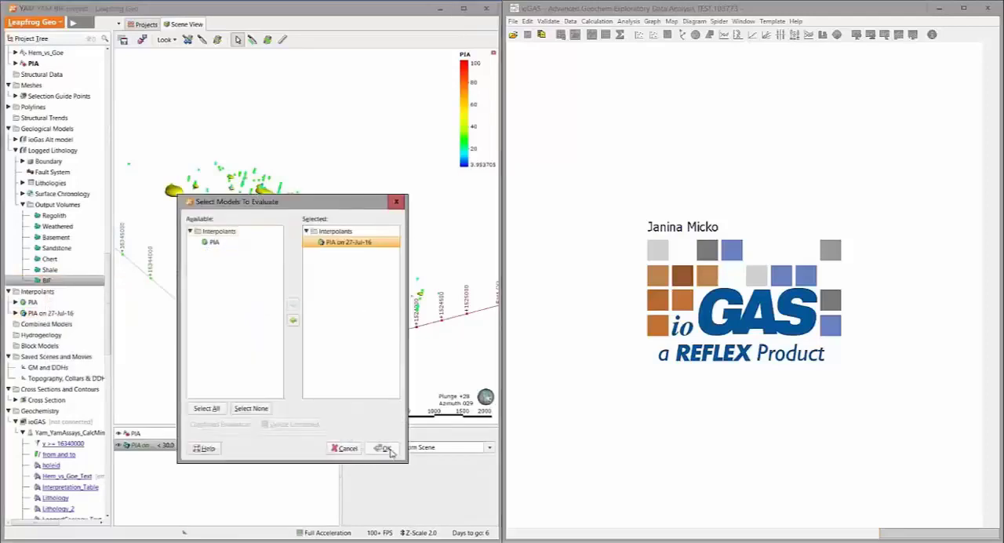
{"action": "left_click", "coordinate": [386, 449]}
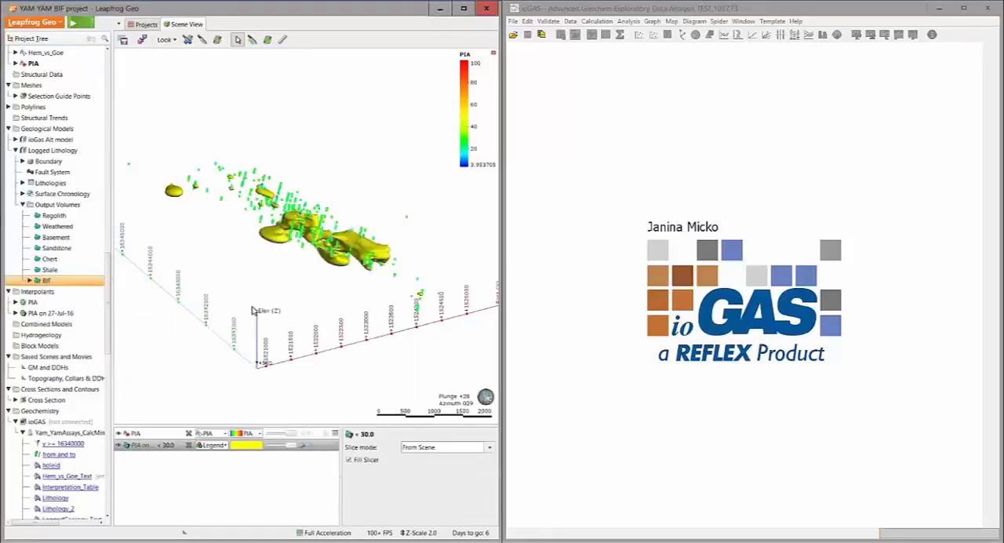
{"action": "scroll", "coordinate": [89, 333], "scroll_direction": "down", "scroll_amount": 3}
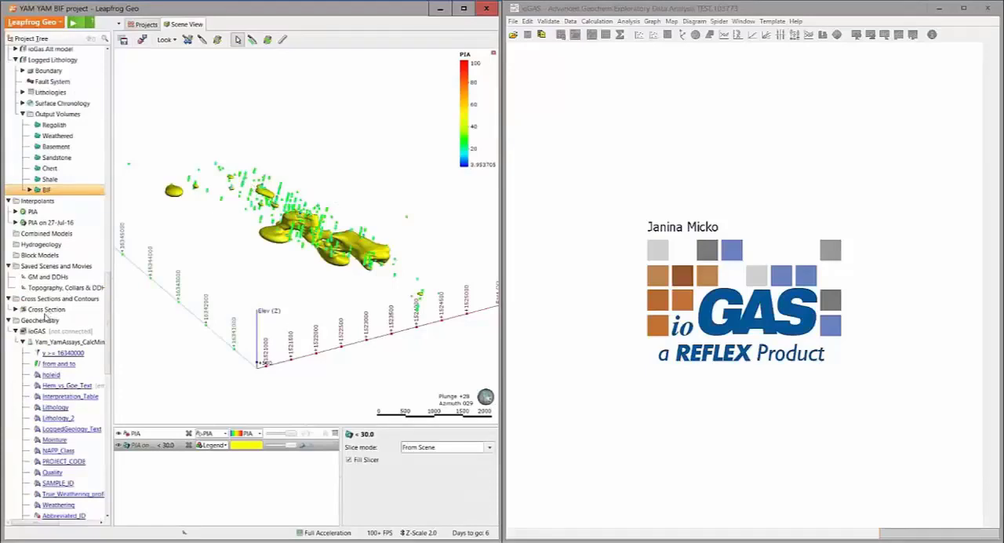
Add the Cross Section to the scene and compare it with the faded < 30 PIA volume while the PIA points are hidden
{"action": "left_click_drag", "start_coordinate": [45, 312], "coordinate": [262, 226]}
{"action": "scroll", "coordinate": [267, 227], "scroll_direction": "up", "scroll_amount": 5}
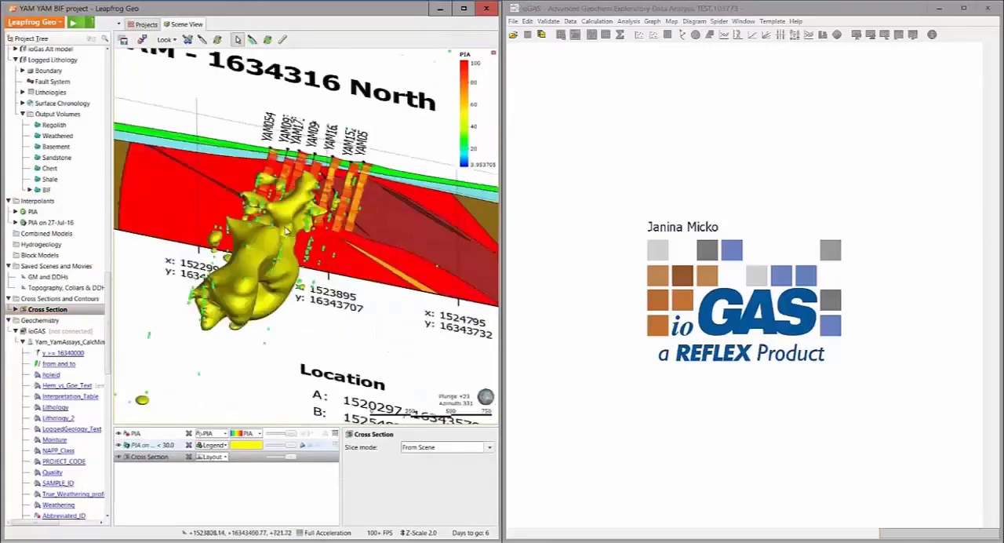
{"action": "left_click_drag", "start_coordinate": [293, 445], "coordinate": [260, 447]}
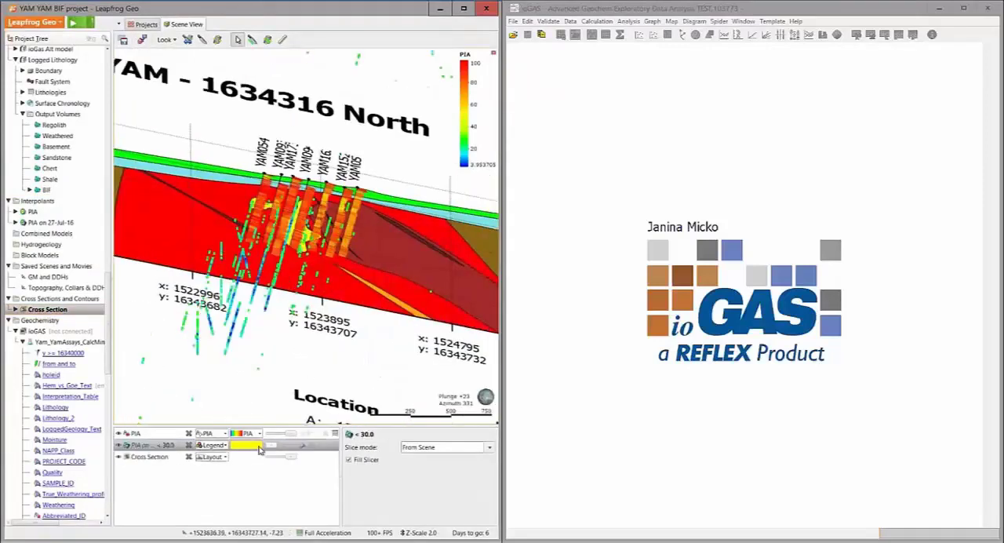
{"action": "left_click_drag", "start_coordinate": [287, 317], "coordinate": [291, 309]}
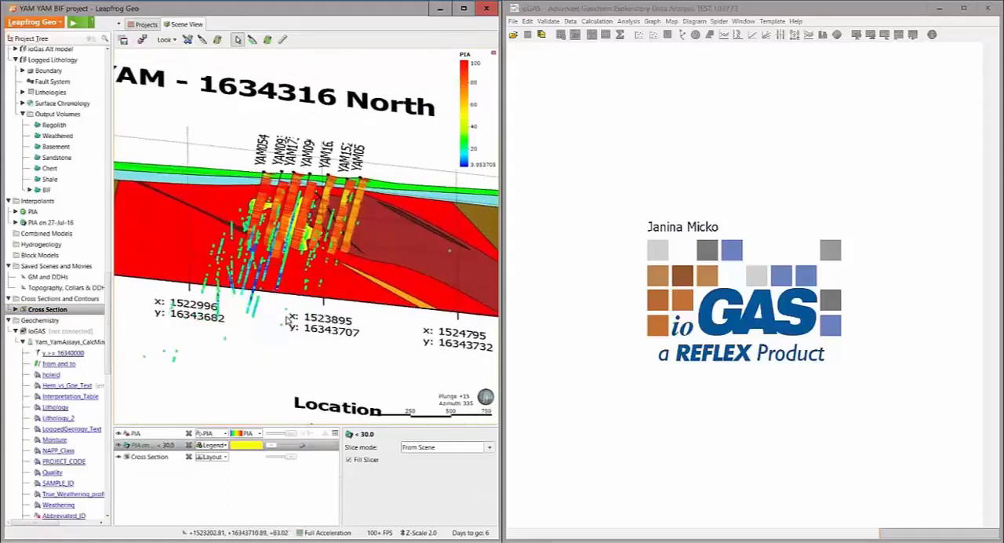
{"action": "left_click", "coordinate": [120, 434]}
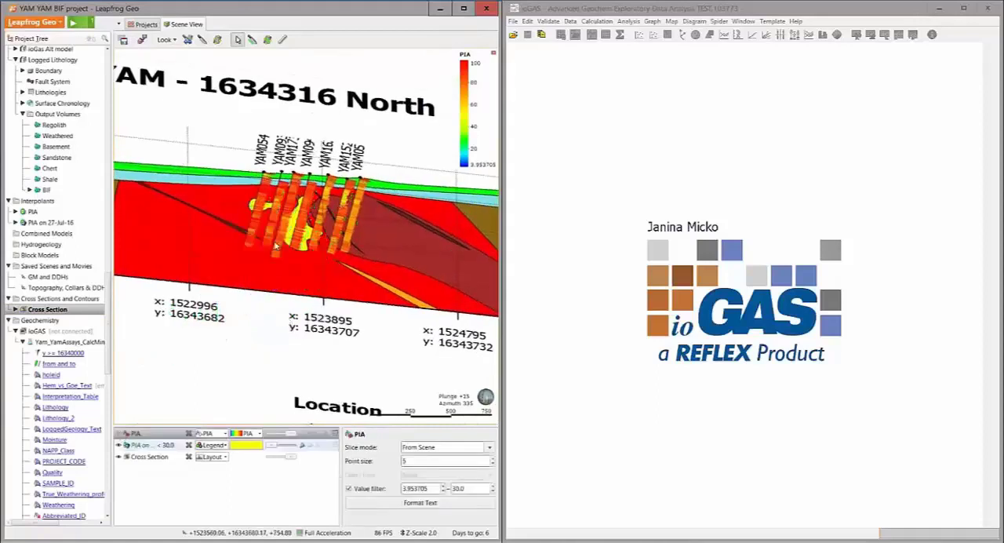
{"action": "scroll", "coordinate": [274, 246], "scroll_direction": "up", "scroll_amount": 2}
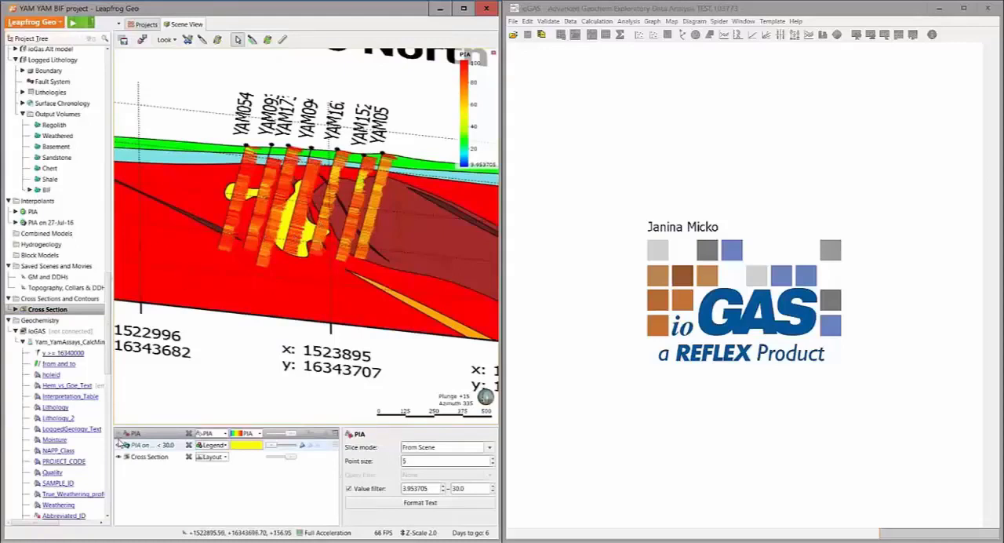
{"action": "scroll", "coordinate": [361, 235], "scroll_direction": "down", "scroll_amount": 3}
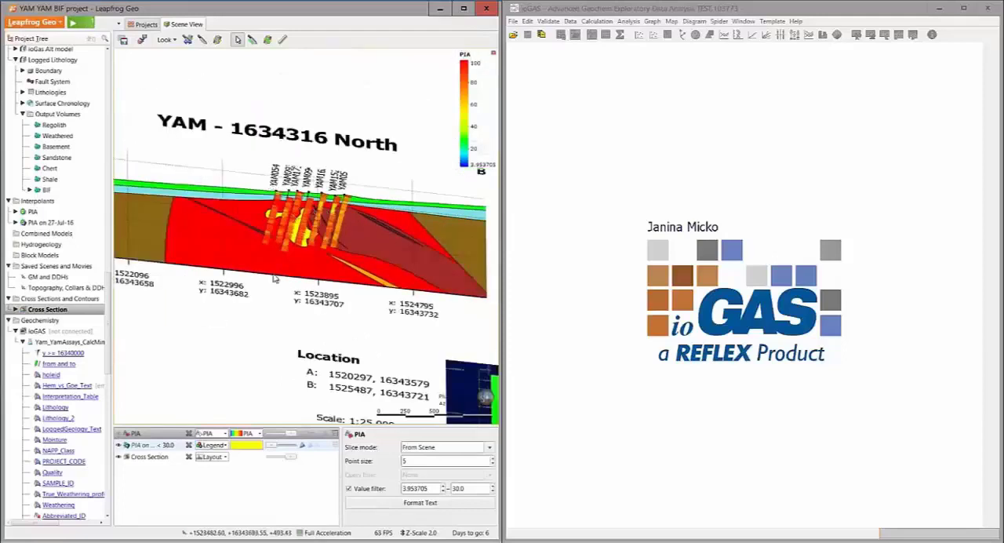
Show the PIA points again and remove the Cross Section from the scene
{"action": "left_click", "coordinate": [122, 435]}
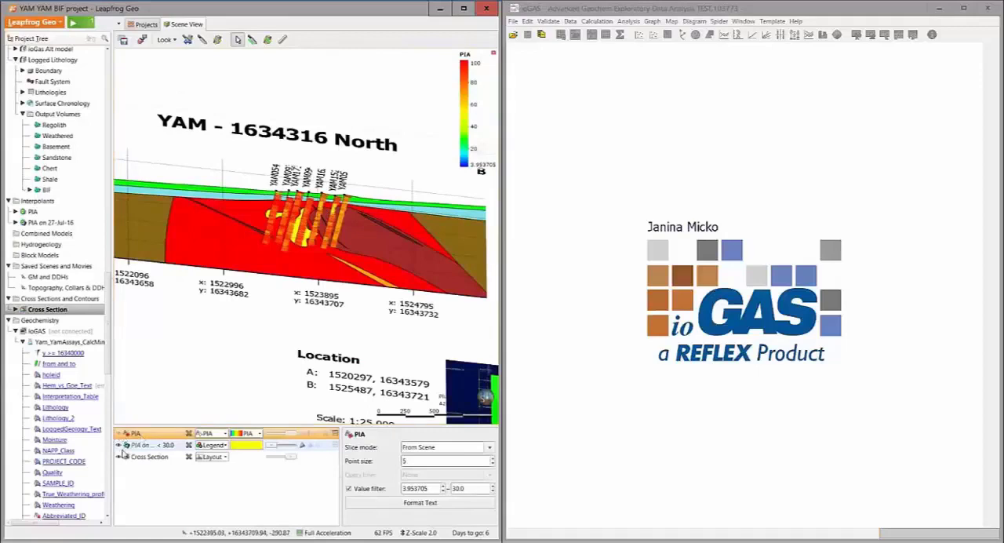
{"action": "left_click", "coordinate": [190, 460]}
{"action": "left_click", "coordinate": [190, 458]}
{"action": "scroll", "coordinate": [240, 310], "scroll_direction": "down", "scroll_amount": 4}
{"action": "left_click_drag", "start_coordinate": [240, 309], "coordinate": [239, 308]}
{"action": "middle_click_drag", "start_coordinate": [239, 308], "coordinate": [222, 305]}
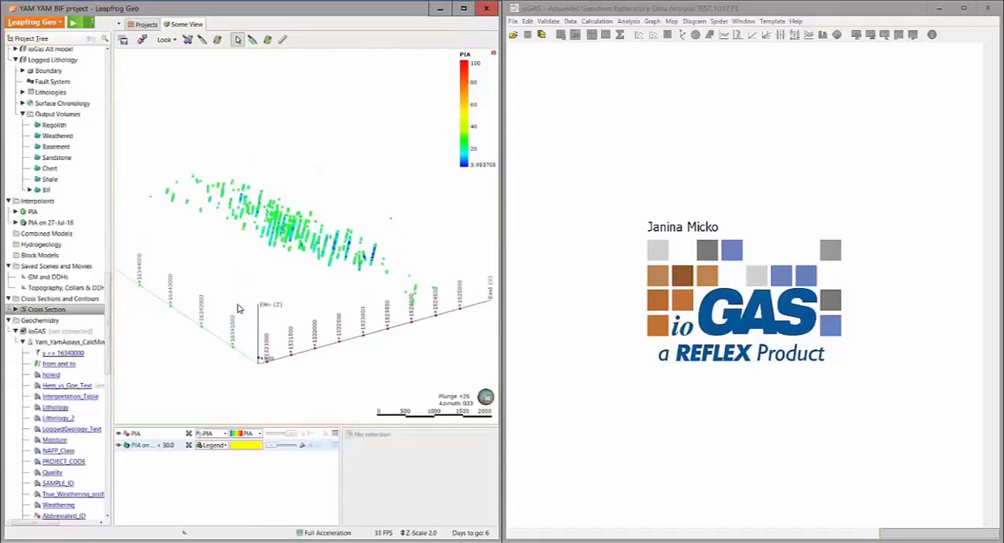
Add the BIF output volume of the Logged Lithology model to the scene and make it fully opaque
{"action": "left_click", "coordinate": [45, 191]}
{"action": "left_click_drag", "start_coordinate": [45, 192], "coordinate": [304, 265]}
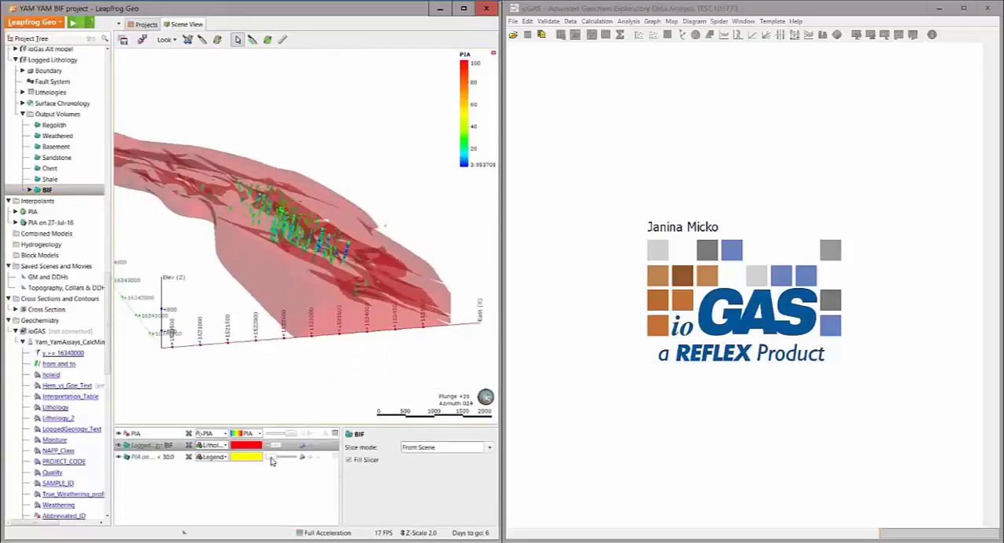
{"action": "left_click_drag", "start_coordinate": [279, 447], "coordinate": [310, 448]}
{"action": "left_click_drag", "start_coordinate": [286, 268], "coordinate": [351, 312]}
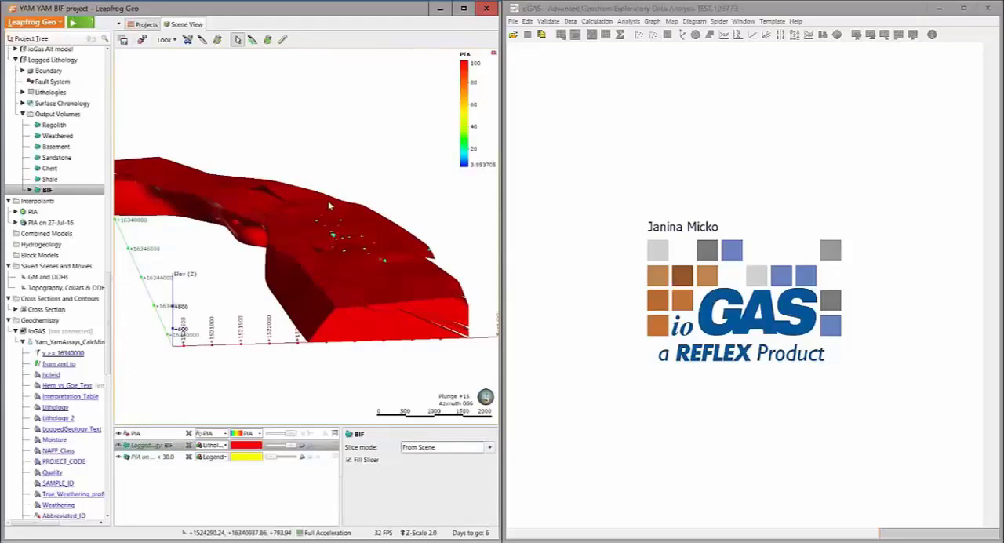
{"action": "right_click_drag", "start_coordinate": [330, 276], "coordinate": [319, 270]}
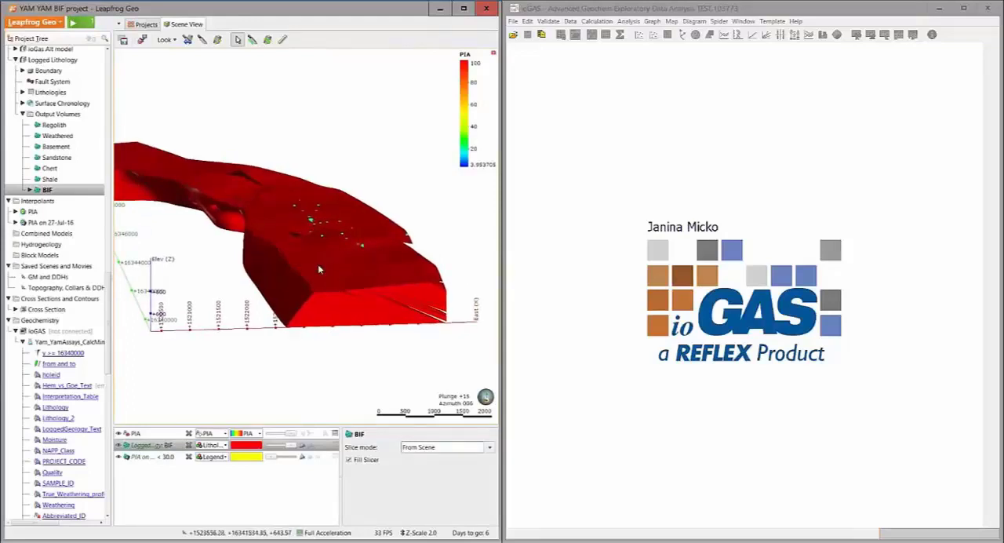
{"action": "left_click_drag", "start_coordinate": [319, 266], "coordinate": [329, 250]}
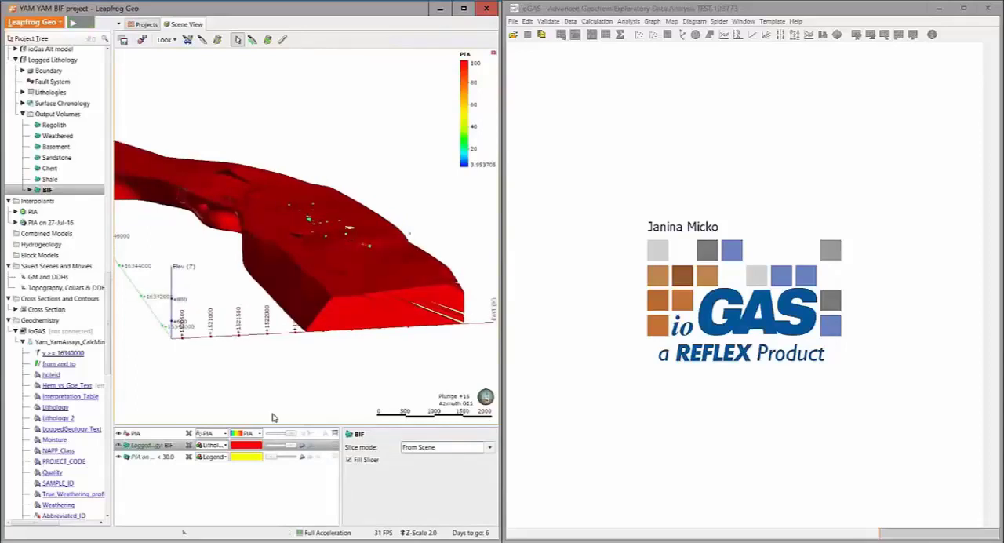
Colour the BIF volume by the PIA on 27-Jul-16 evaluation and examine the PIA distribution across it
{"action": "left_click", "coordinate": [222, 447]}
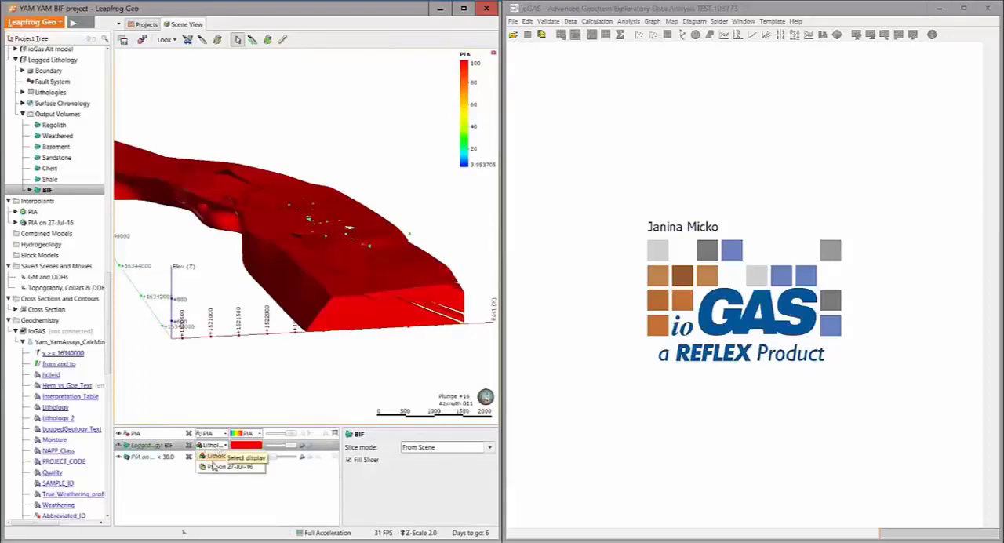
{"action": "left_click", "coordinate": [215, 470]}
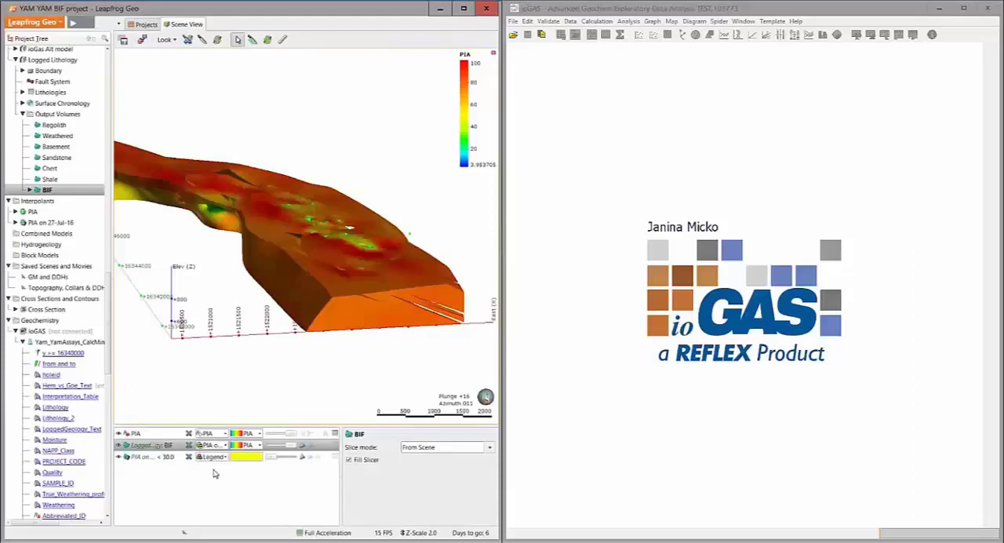
{"action": "left_click_drag", "start_coordinate": [324, 282], "coordinate": [324, 282]}
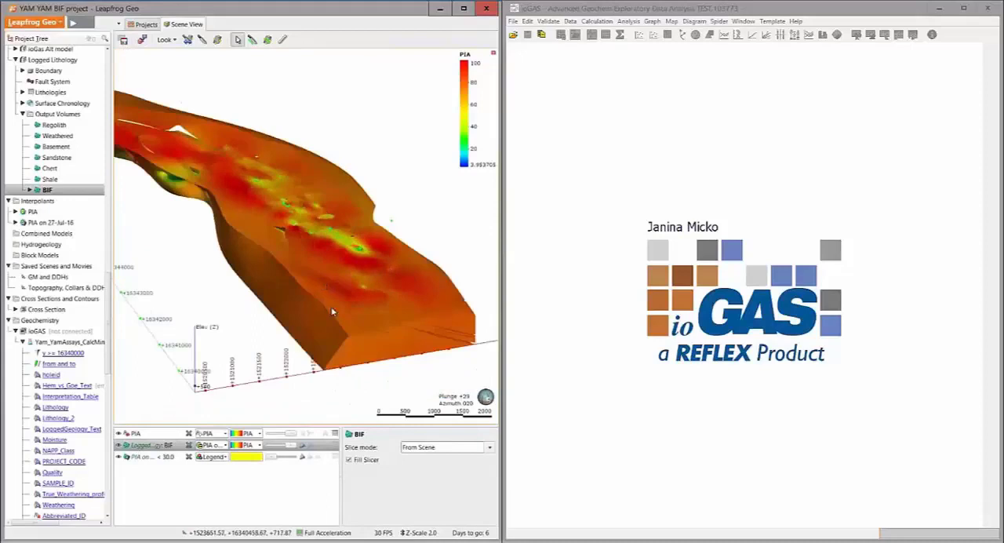
{"action": "left_click_drag", "start_coordinate": [332, 312], "coordinate": [321, 281]}
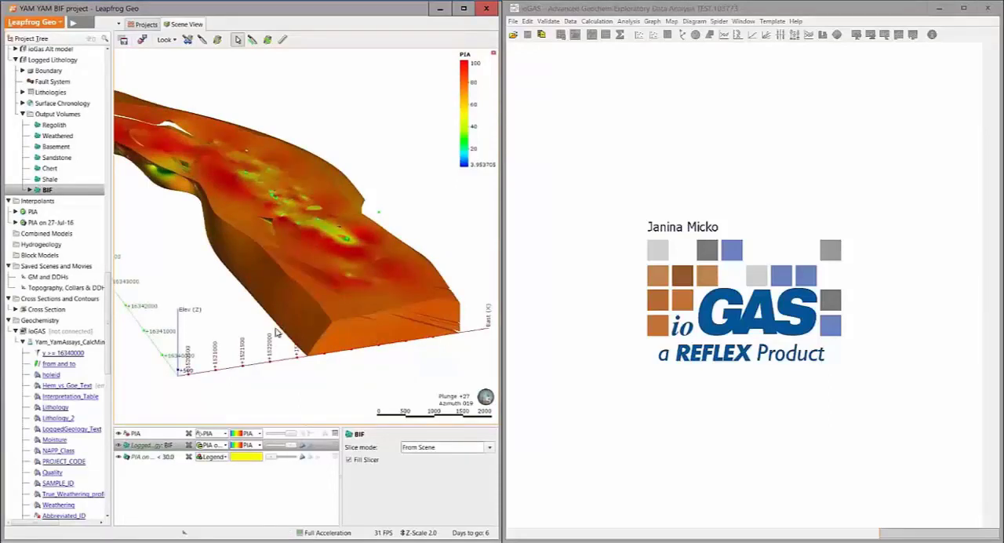
Open the HAQUIRA project and view its 1. Geology saved scene
{"action": "left_click", "coordinate": [146, 25]}
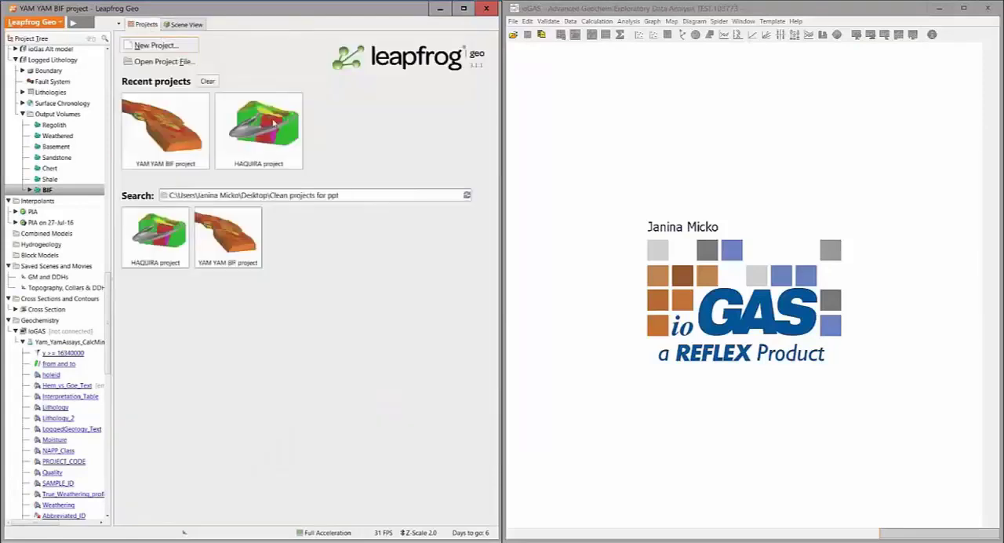
{"action": "left_click", "coordinate": [260, 127]}
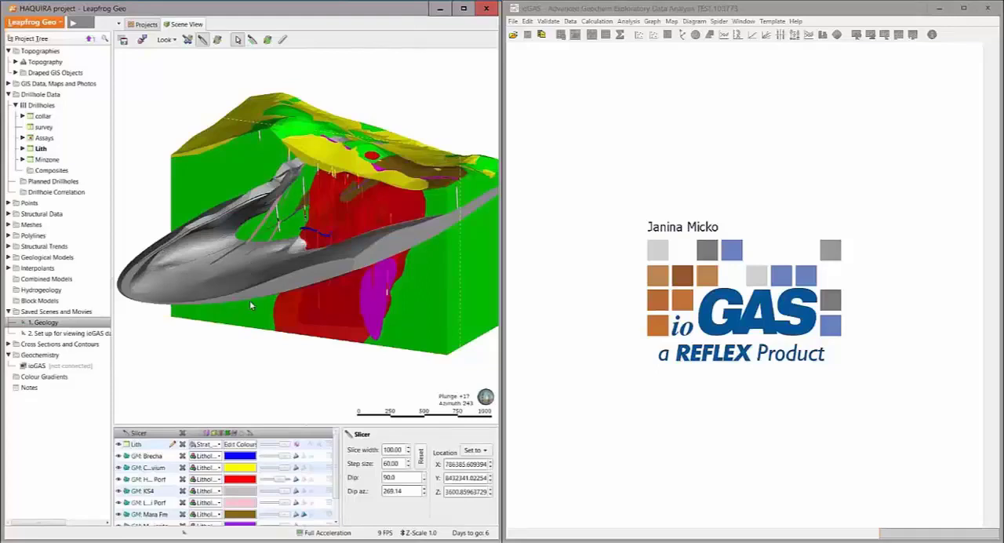
{"action": "middle_click_drag", "start_coordinate": [243, 350], "coordinate": [231, 348]}
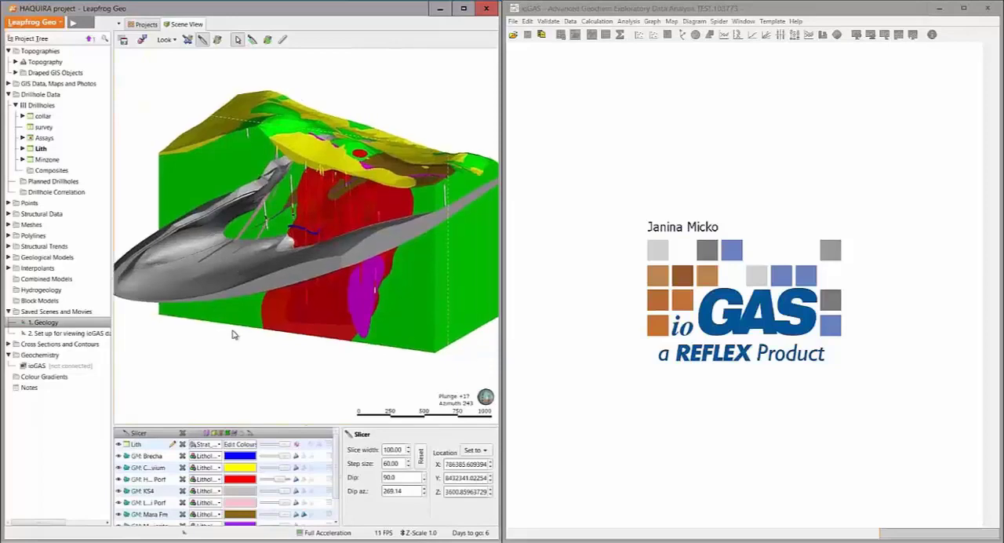
Load the second saved scene, set up for viewing ioGAS data, and list the columns of the Assays and Lith tables
{"action": "left_click", "coordinate": [22, 137]}
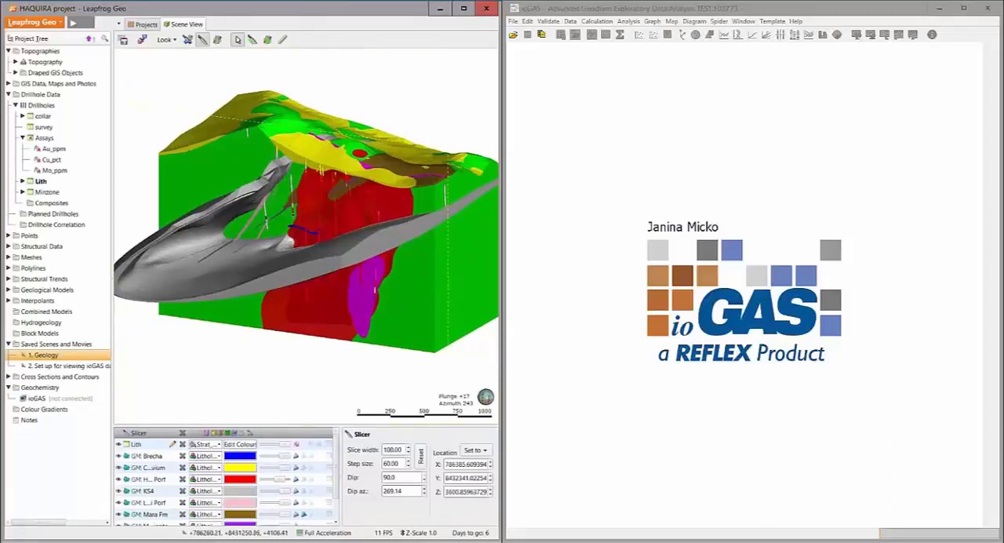
{"action": "double_click", "coordinate": [66, 366]}
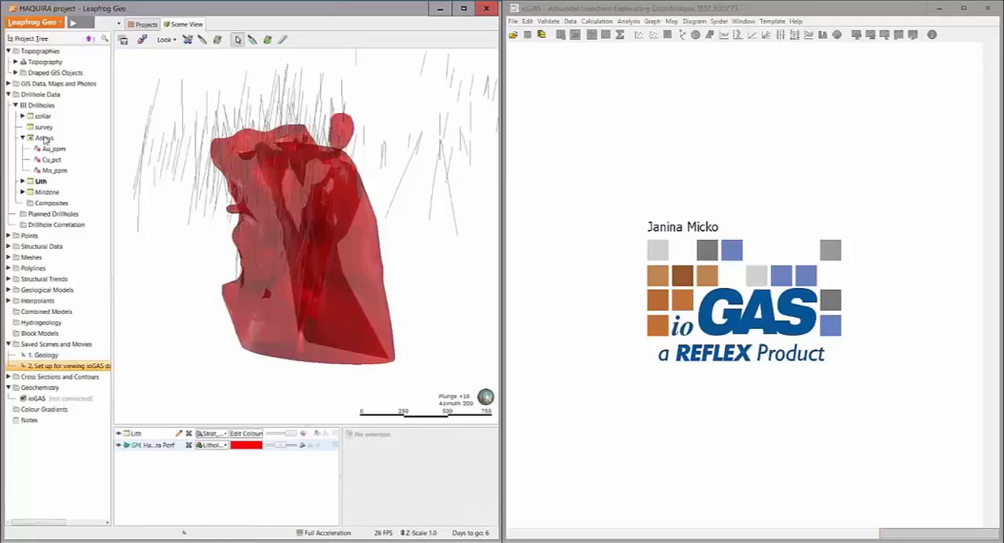
{"action": "left_click", "coordinate": [23, 181]}
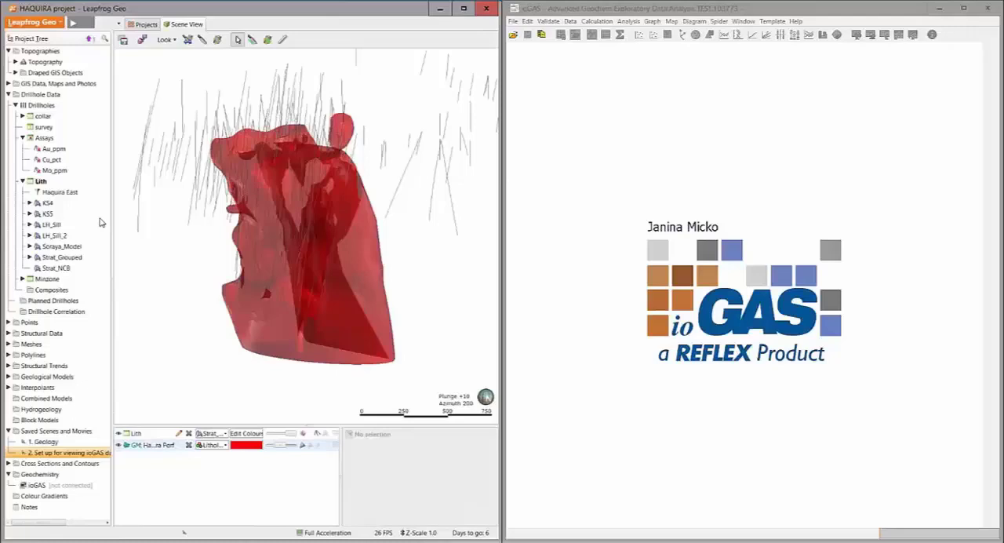
Create a majority composite named majority_composite from the Lith table's Strat_Grouped column, using the intervals of the Assays table
{"action": "left_click", "coordinate": [55, 290]}
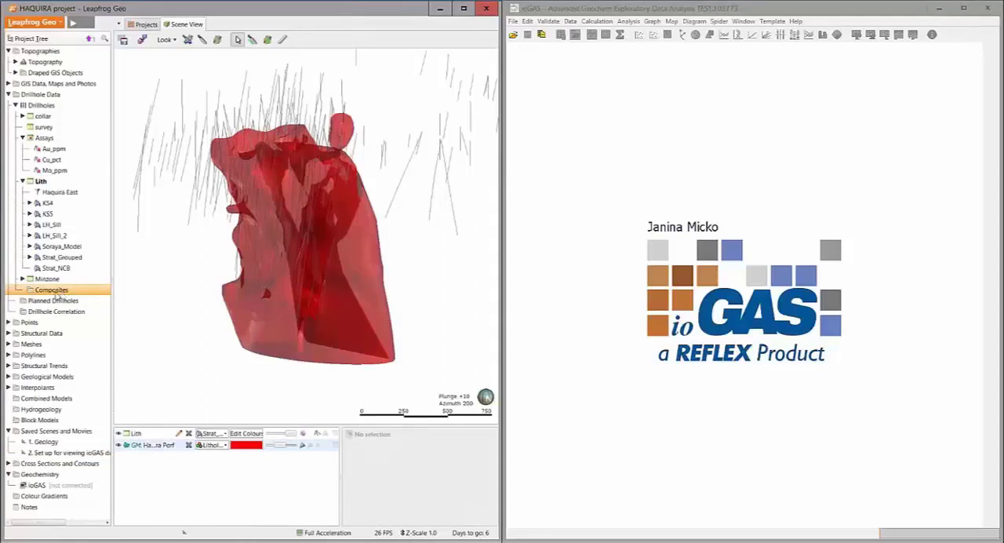
{"action": "right_click", "coordinate": [57, 295]}
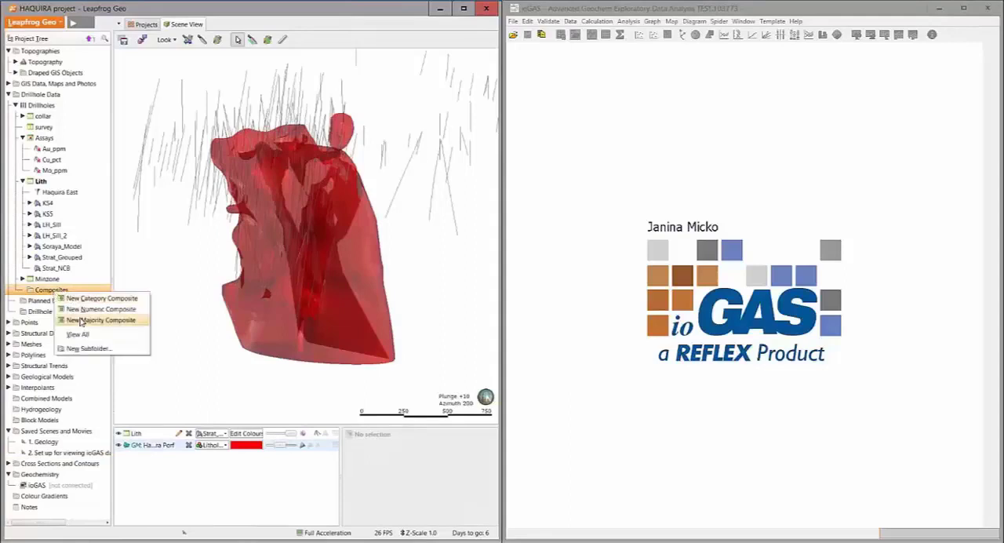
{"action": "left_click", "coordinate": [81, 320]}
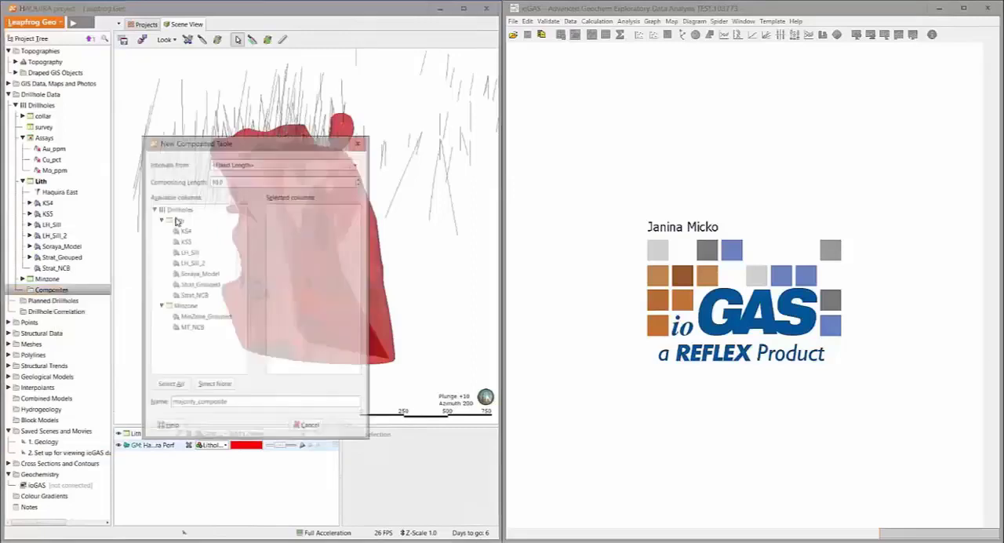
{"action": "left_click_drag", "start_coordinate": [204, 141], "coordinate": [204, 101]}
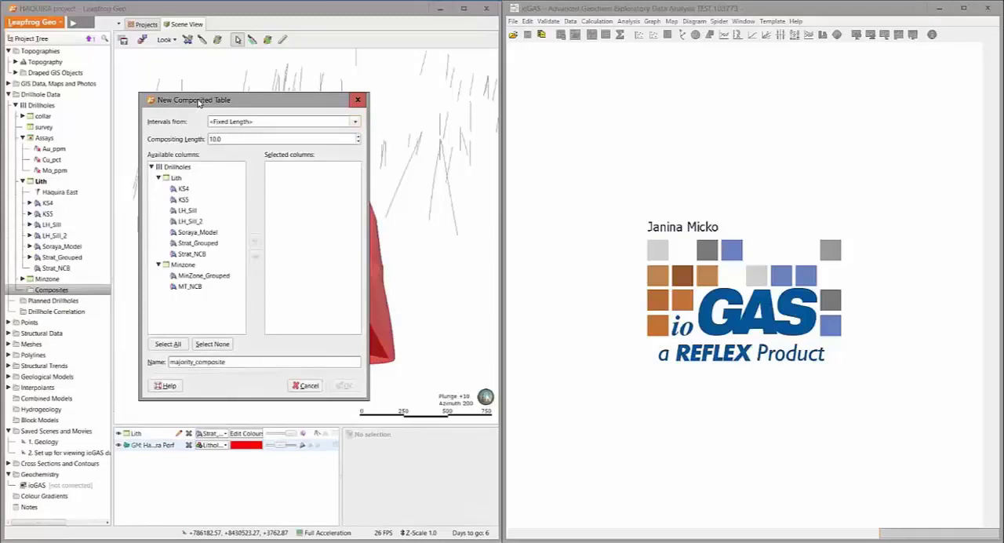
{"action": "right_click", "coordinate": [39, 105]}
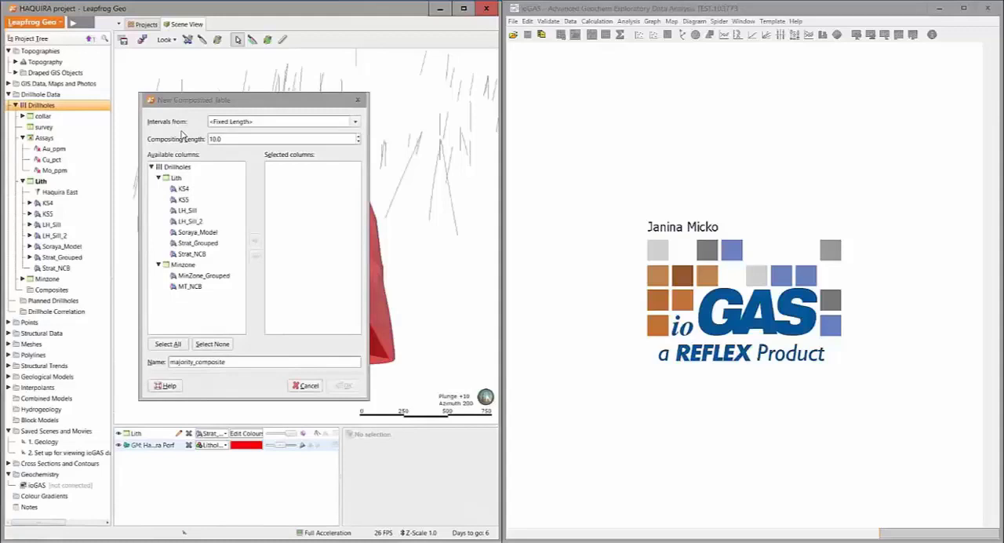
{"action": "left_click", "coordinate": [234, 123]}
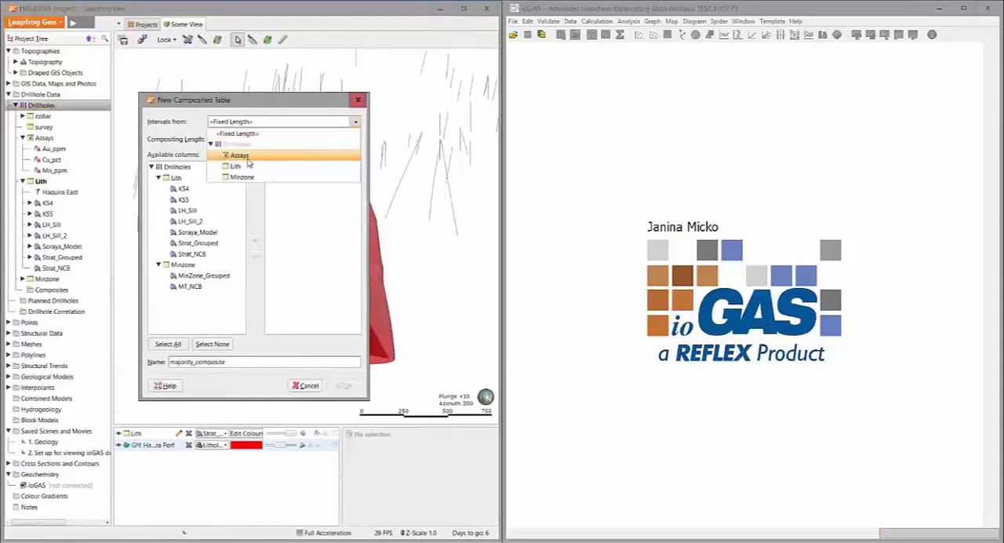
{"action": "left_click", "coordinate": [249, 155]}
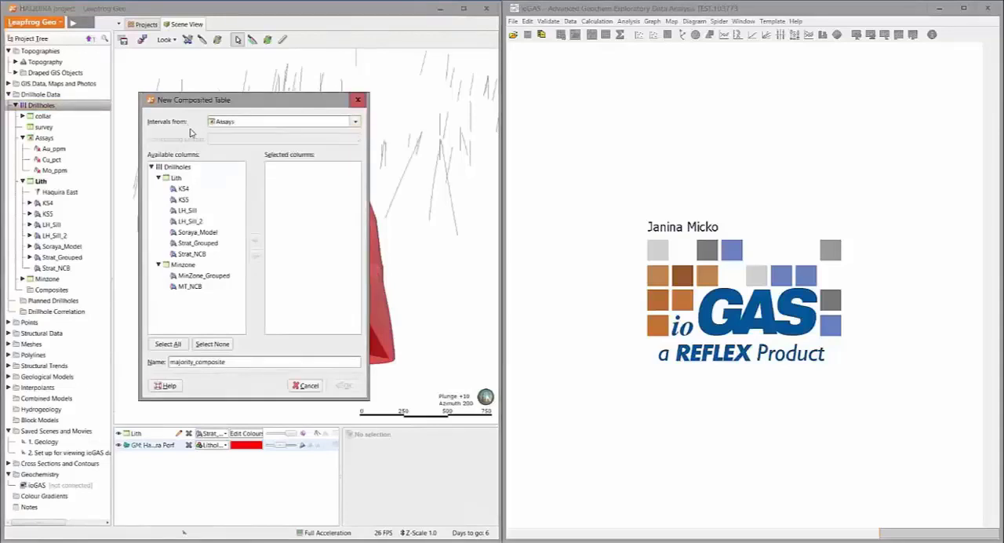
{"action": "double_click", "coordinate": [197, 243]}
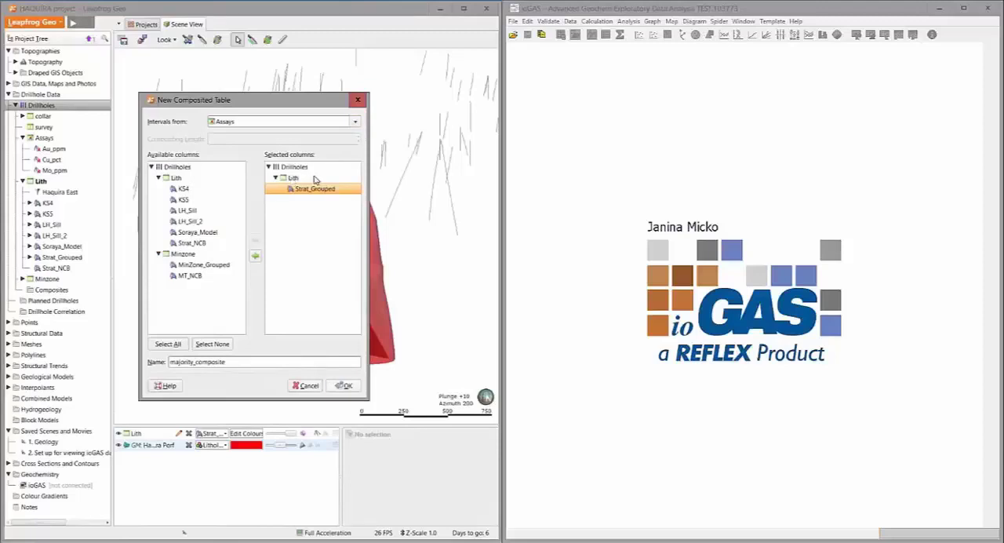
{"action": "left_click", "coordinate": [344, 385]}
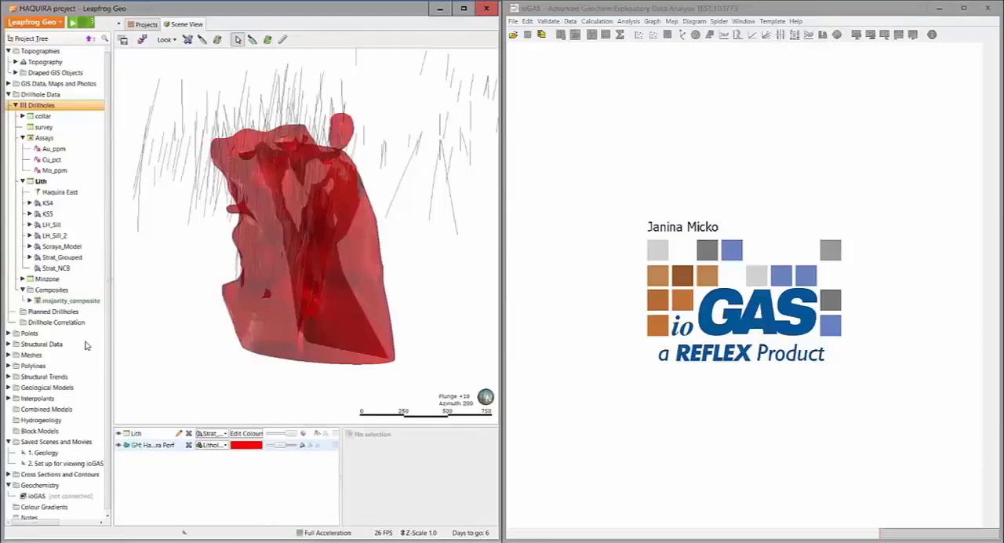
Open the majority_composite table, widen the Strat_Grouped column and examine the lithologies with their majority percentages
{"action": "double_click", "coordinate": [81, 303]}
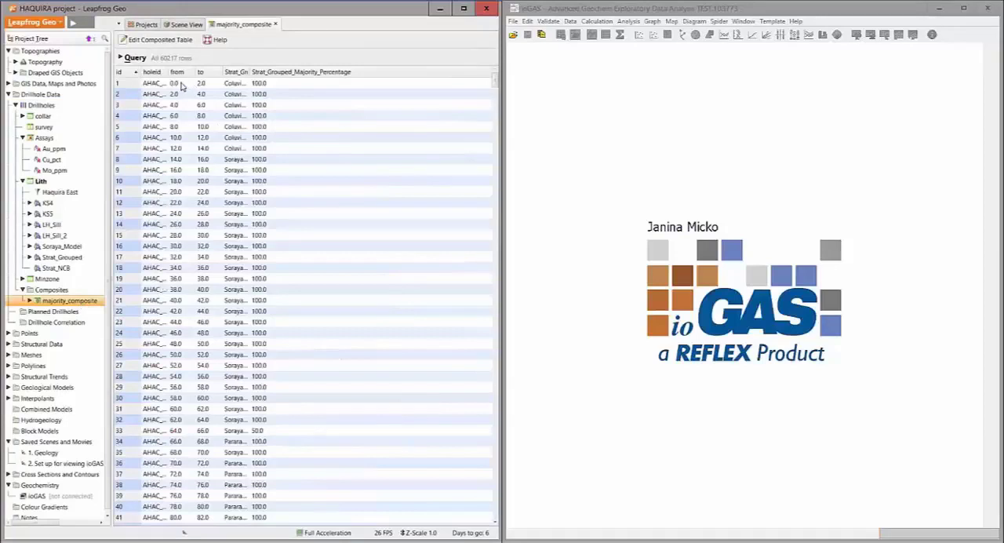
{"action": "double_click", "coordinate": [251, 76]}
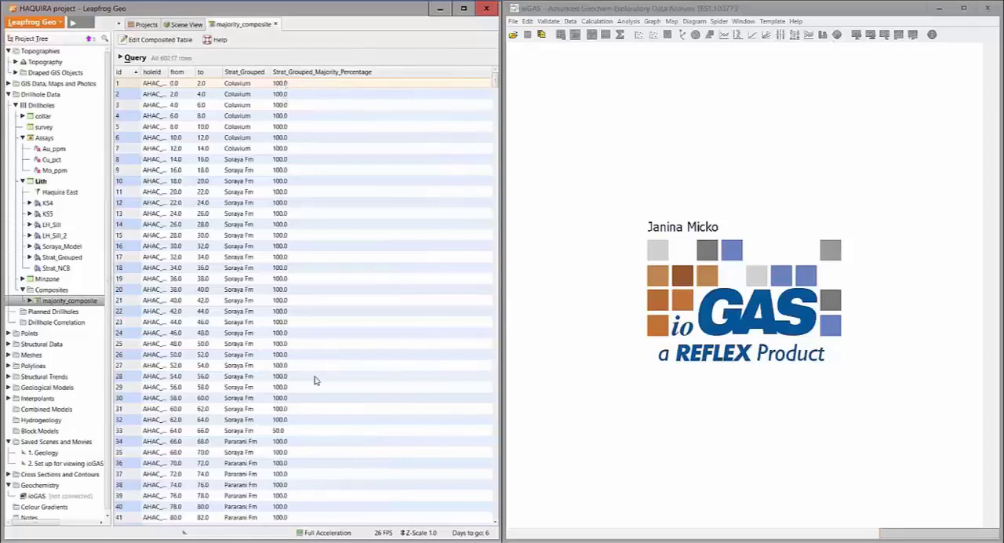
{"action": "scroll", "coordinate": [313, 381], "scroll_direction": "down", "scroll_amount": 2}
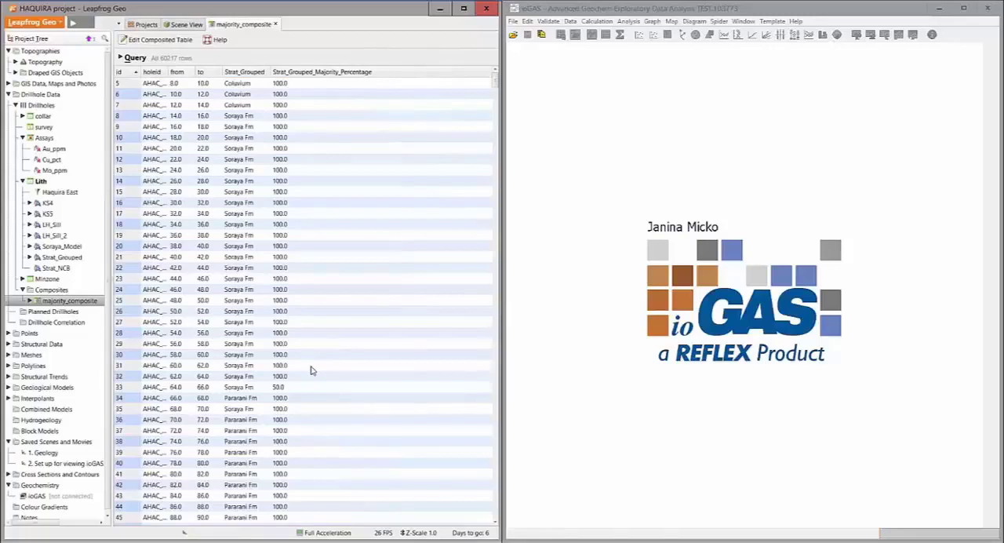
{"action": "left_click", "coordinate": [284, 386]}
{"action": "scroll", "coordinate": [325, 342], "scroll_direction": "up", "scroll_amount": 2}
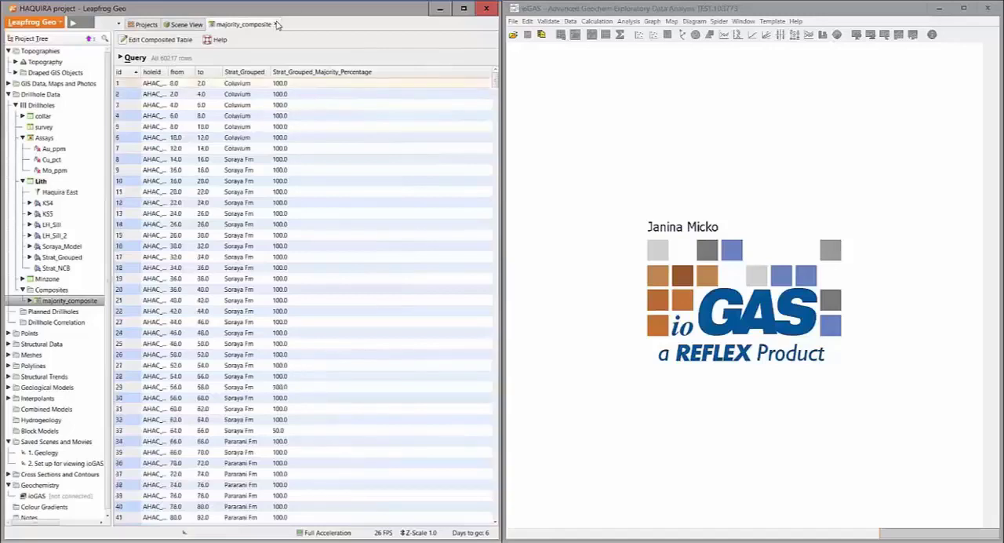
Set up a new merged drillhole table combining all Assays columns with the Strat_Grouped column of majority_composite
{"action": "left_click", "coordinate": [275, 24]}
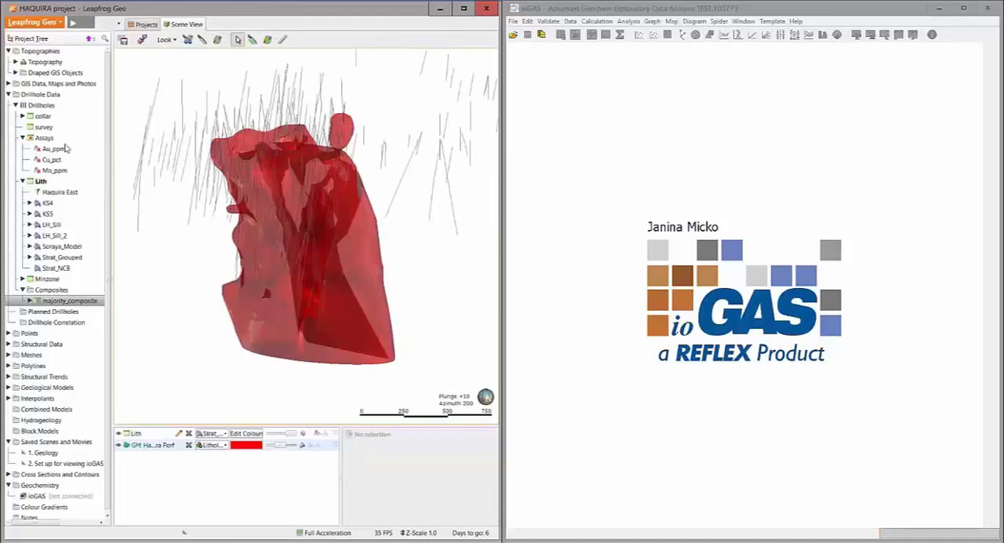
{"action": "right_click", "coordinate": [48, 105]}
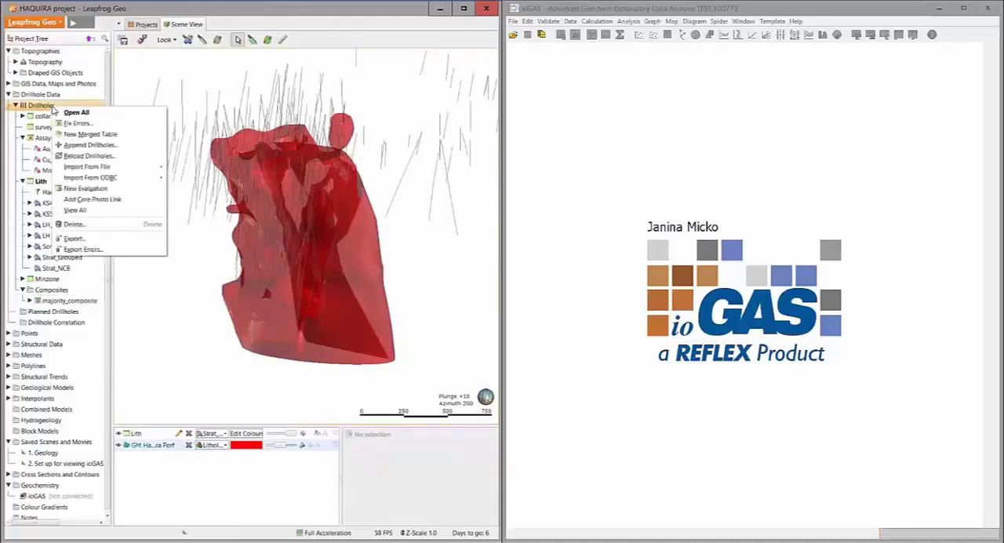
{"action": "left_click", "coordinate": [69, 136]}
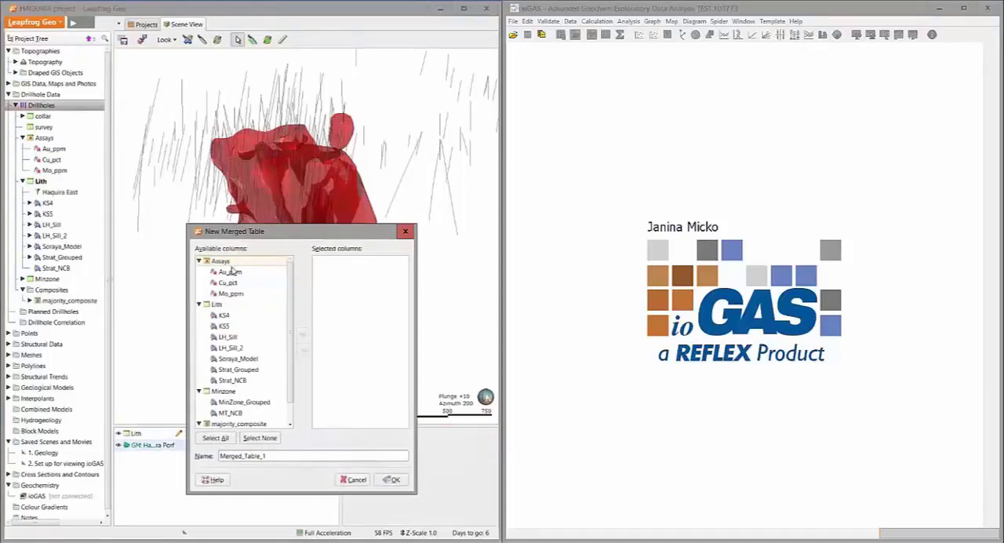
{"action": "left_click_drag", "start_coordinate": [220, 261], "coordinate": [318, 265]}
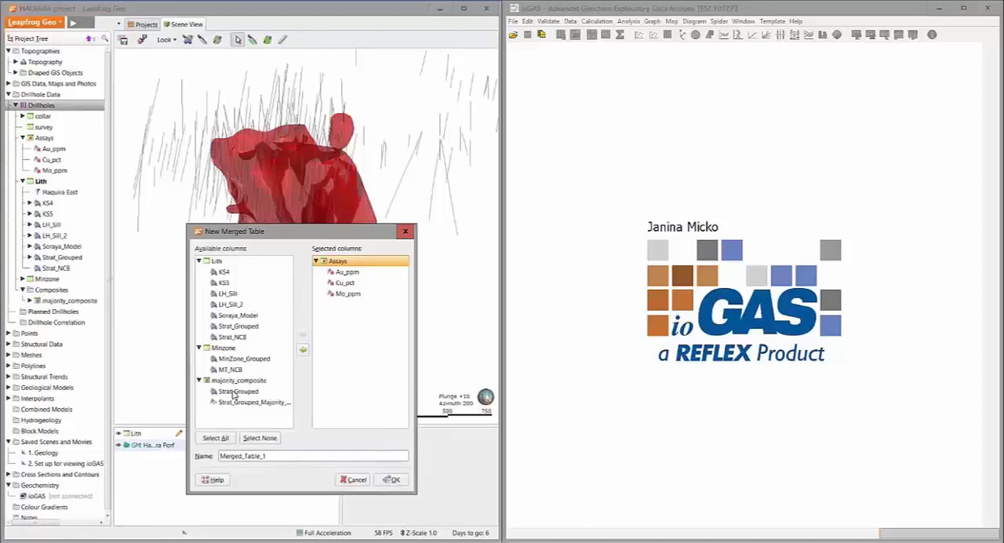
{"action": "left_click_drag", "start_coordinate": [232, 396], "coordinate": [336, 336]}
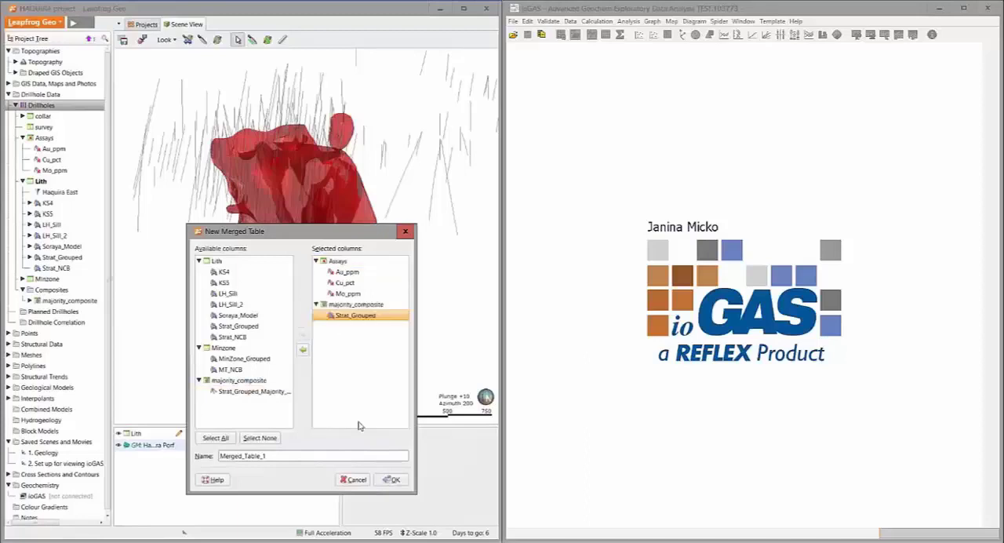
Try the name ioGAS litho & assay for the merged table, accept the suggested name ioGAS_litho__assay and create the table
{"action": "double_click", "coordinate": [248, 455]}
{"action": "type", "text": "ioGAS li"}
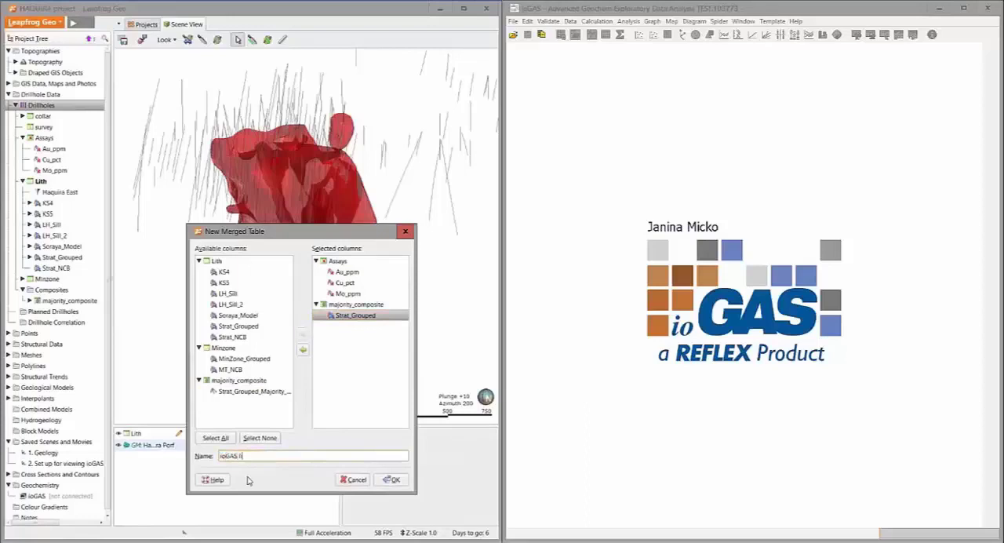
{"action": "type", "text": "tho & assay"}
{"action": "left_click", "coordinate": [392, 479]}
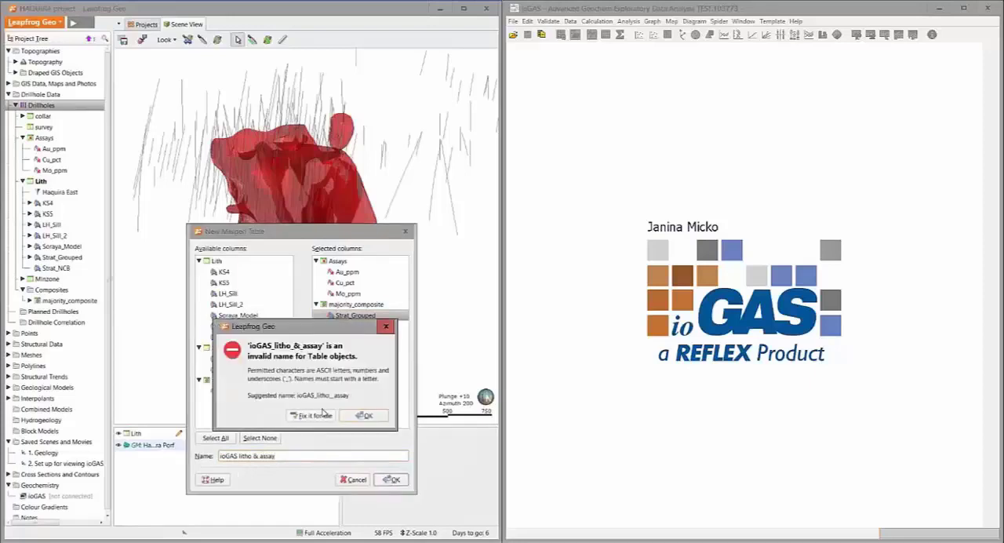
{"action": "left_click", "coordinate": [318, 415]}
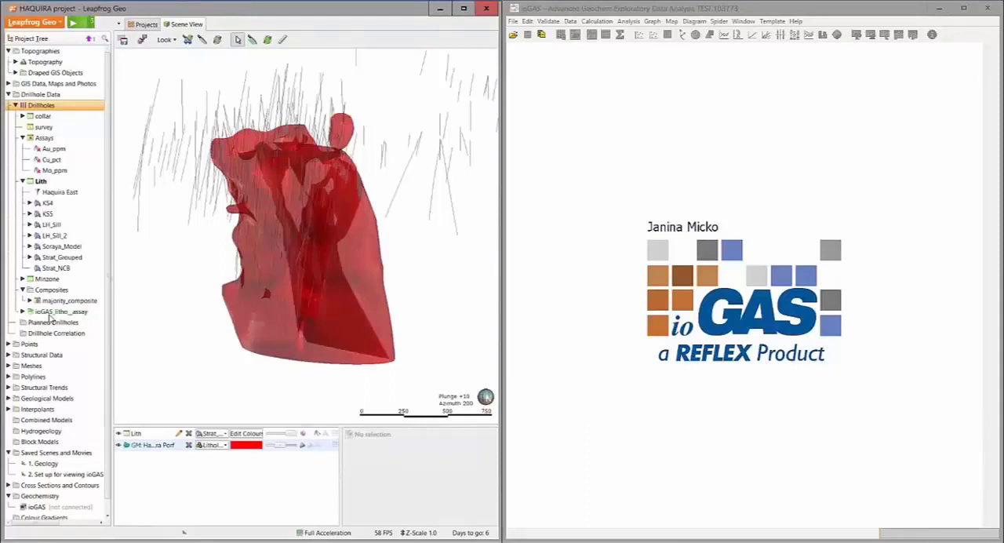
Create new ioGAS data from the ioGAS_litho__assay base table with all available columns and no query filter
{"action": "scroll", "coordinate": [50, 416], "scroll_direction": "down", "scroll_amount": 1}
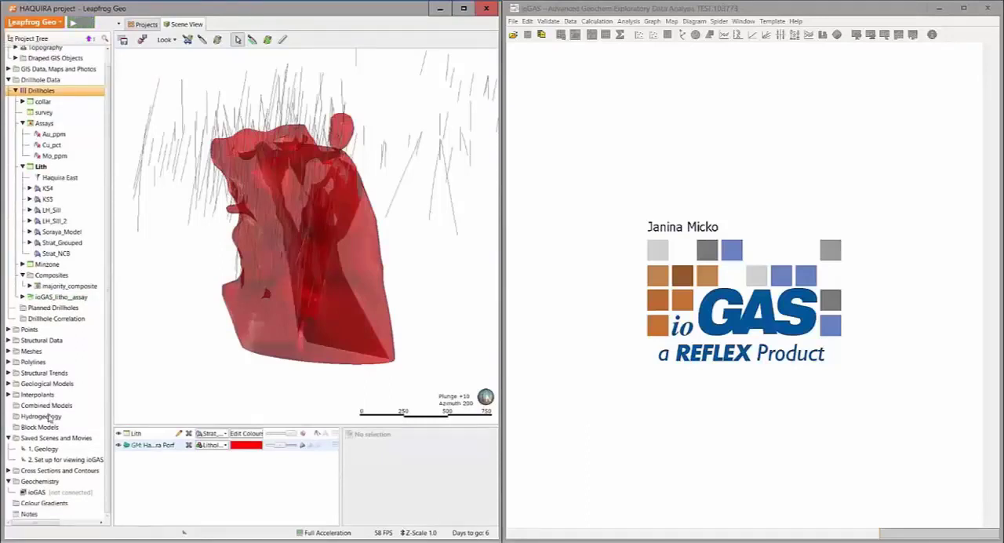
{"action": "right_click", "coordinate": [40, 493]}
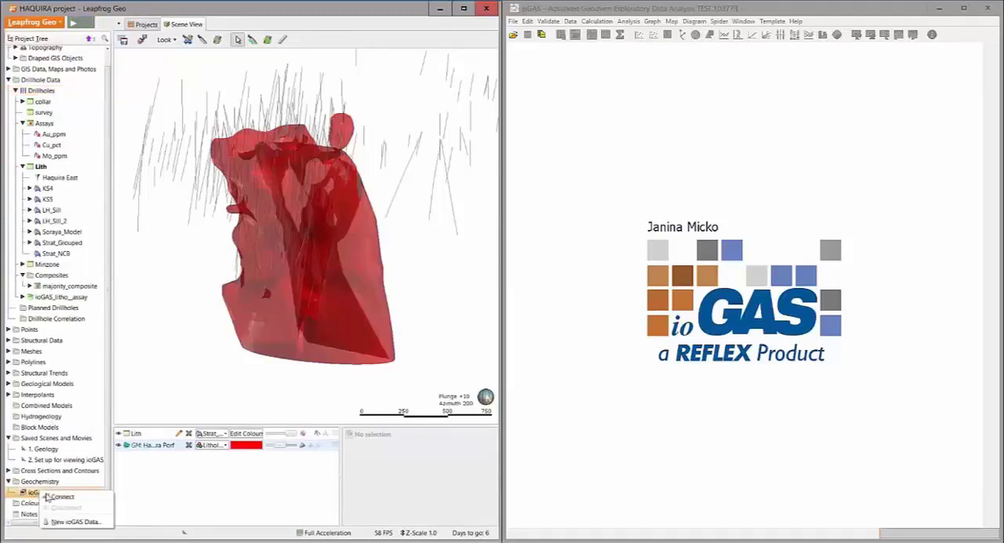
{"action": "left_click", "coordinate": [61, 523]}
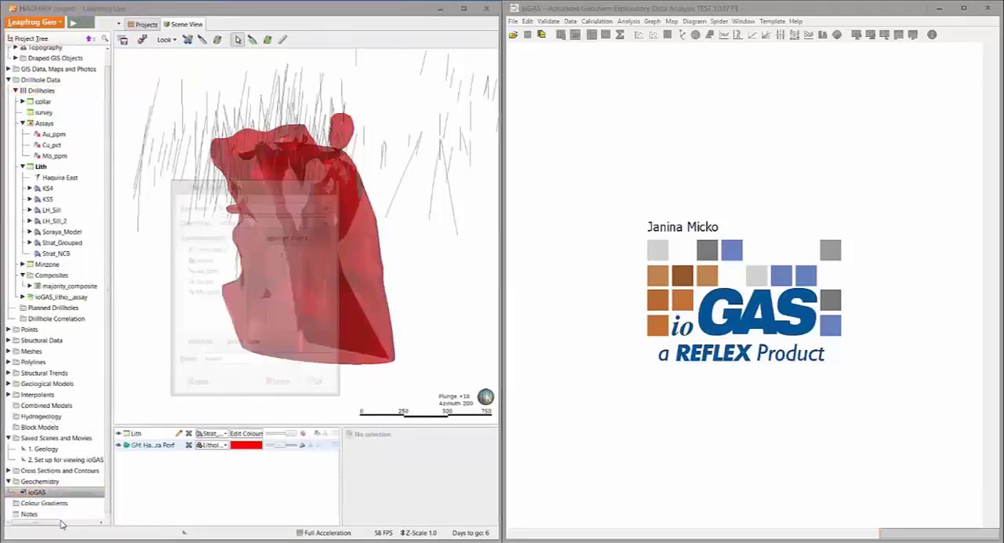
{"action": "left_click", "coordinate": [267, 205]}
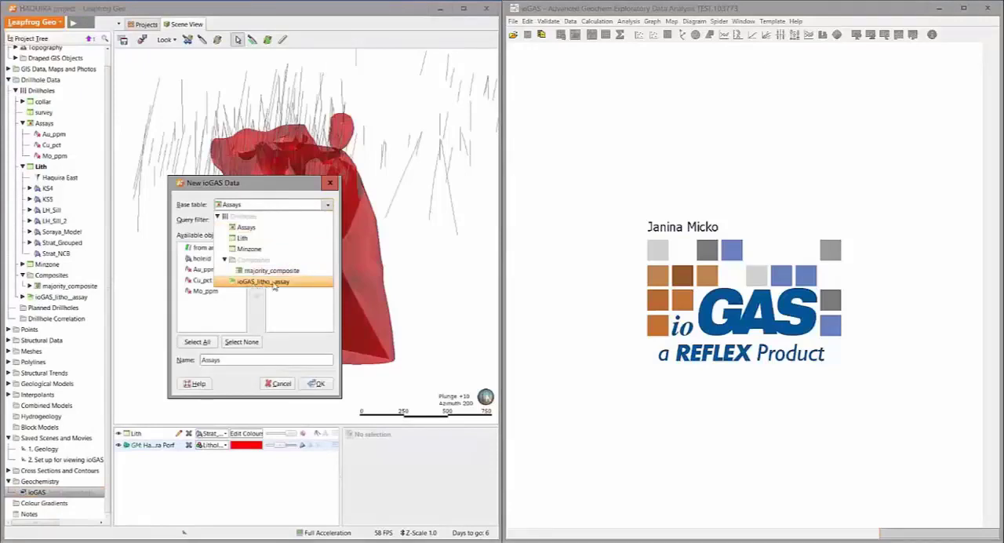
{"action": "left_click", "coordinate": [273, 283]}
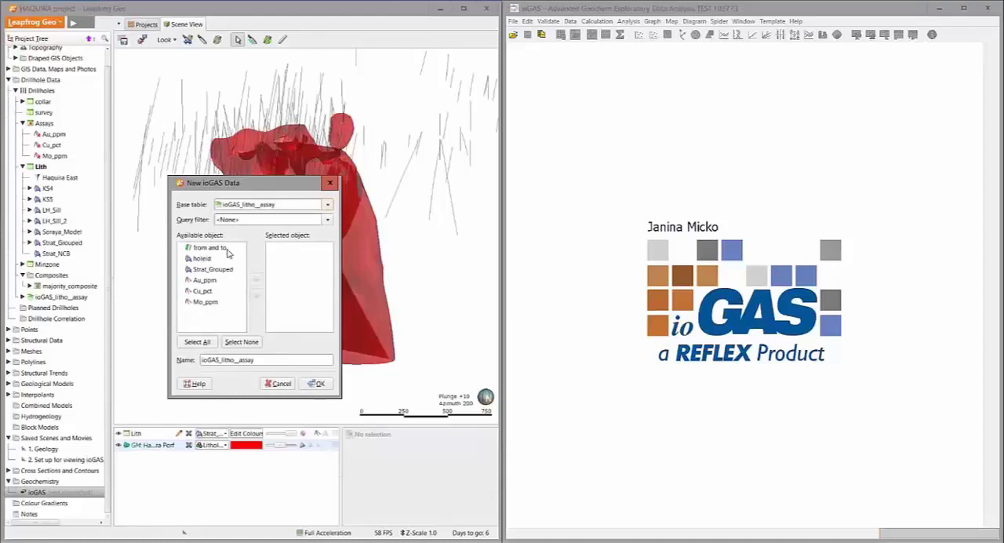
{"action": "left_click", "coordinate": [197, 342]}
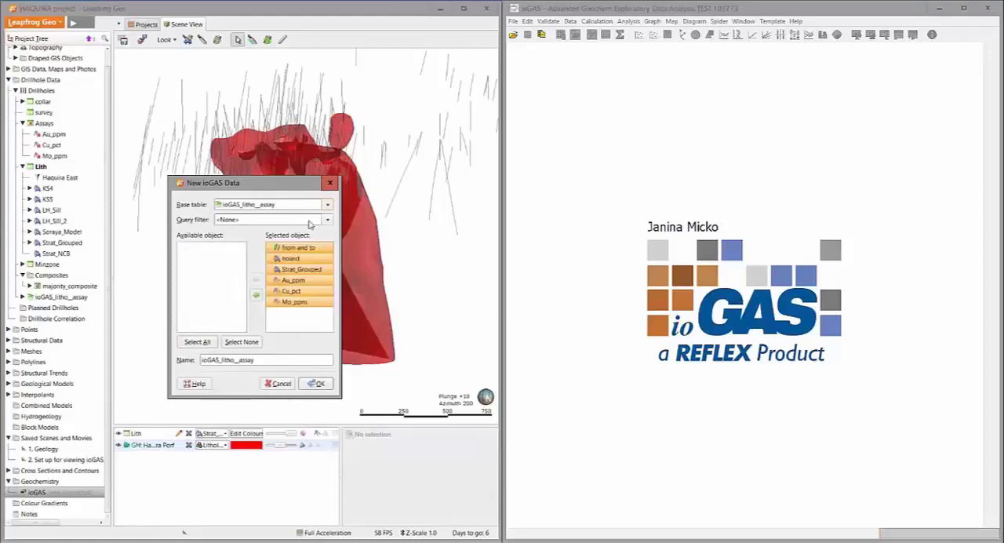
{"action": "left_click", "coordinate": [317, 384]}
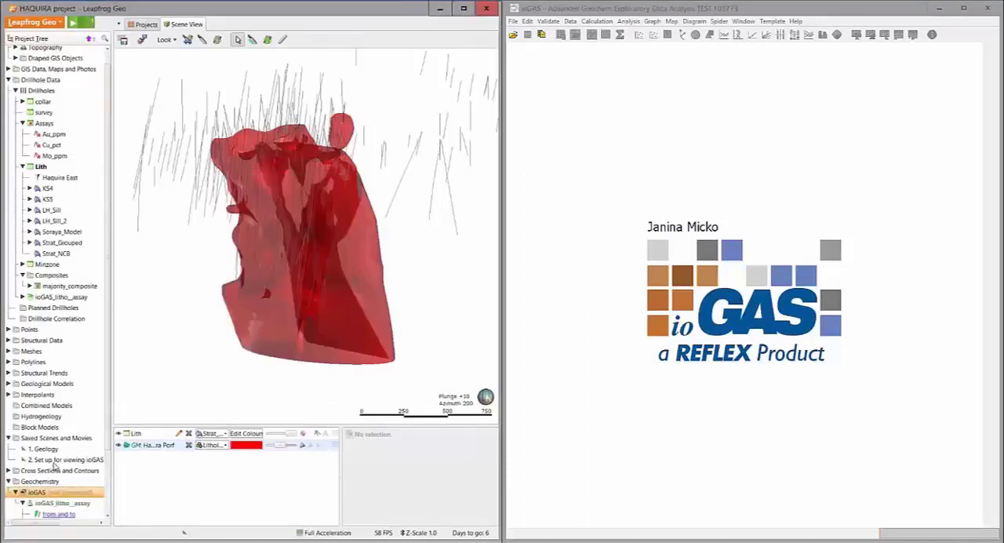
Connect the Leapfrog Geo project to ioGAS, then switch to ioGAS and open the linked data
{"action": "scroll", "coordinate": [55, 467], "scroll_direction": "down", "scroll_amount": 3}
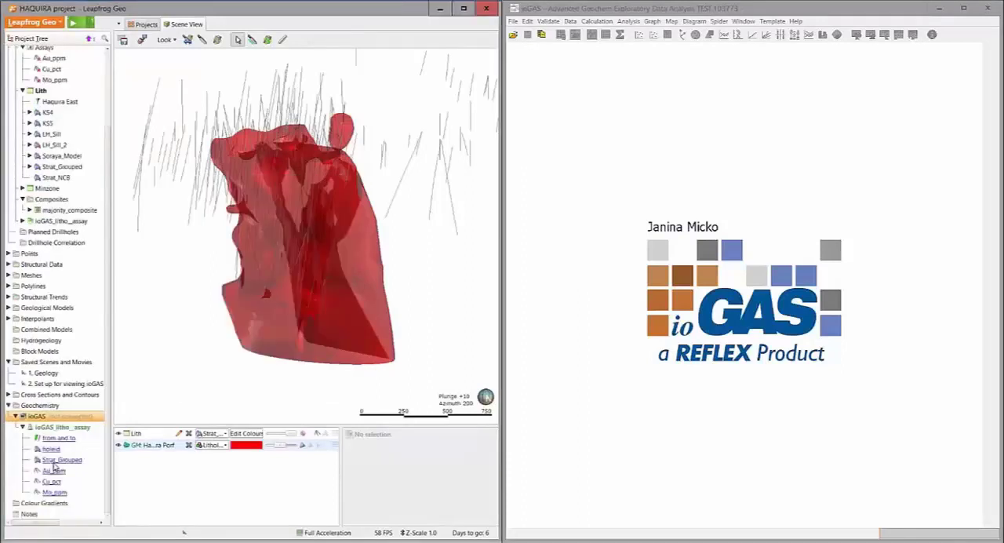
{"action": "right_click", "coordinate": [62, 418]}
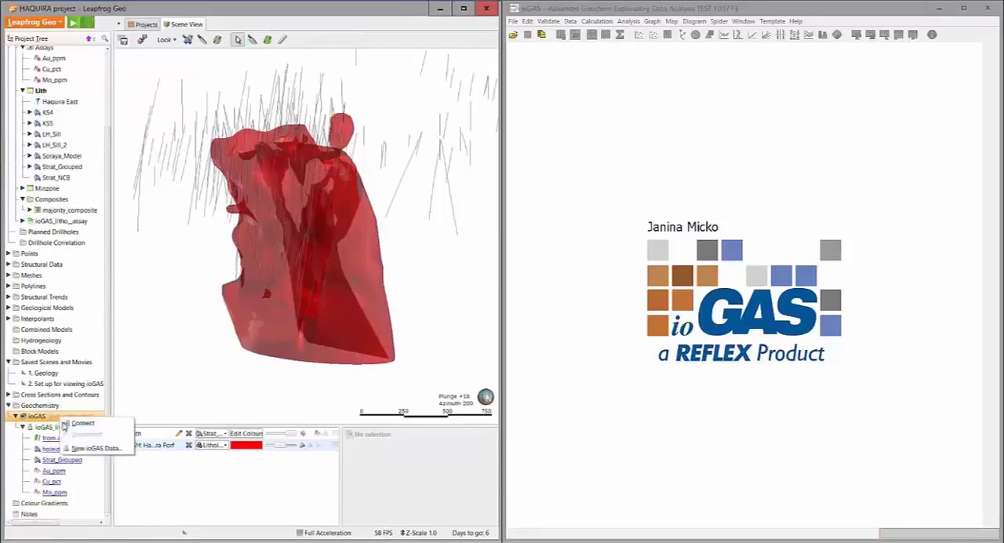
{"action": "left_click", "coordinate": [80, 423]}
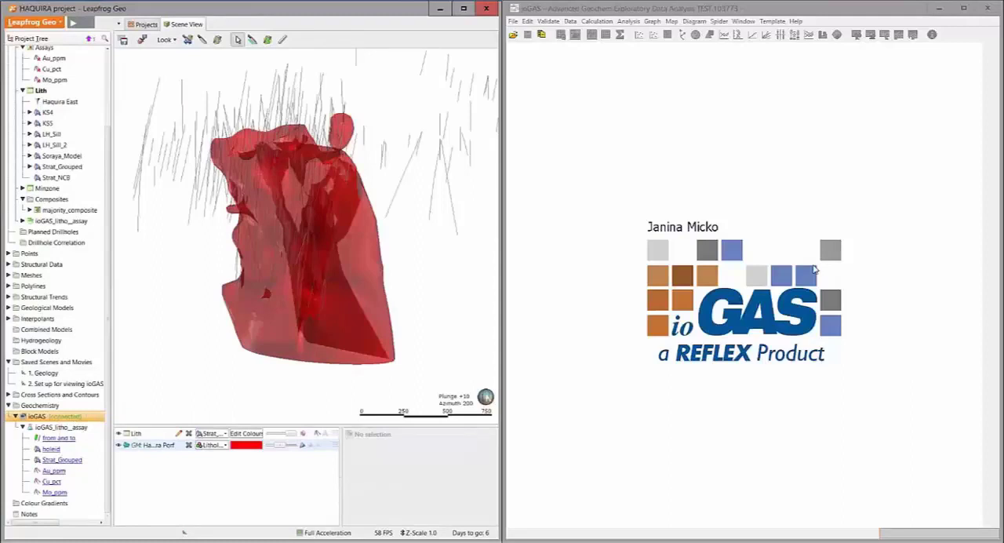
{"action": "left_click", "coordinate": [513, 22]}
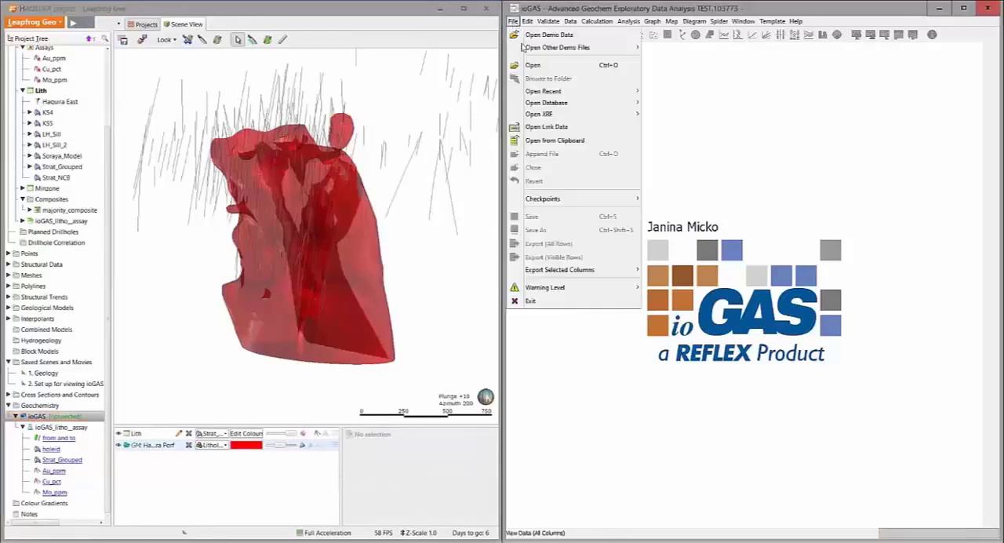
{"action": "left_click", "coordinate": [551, 128]}
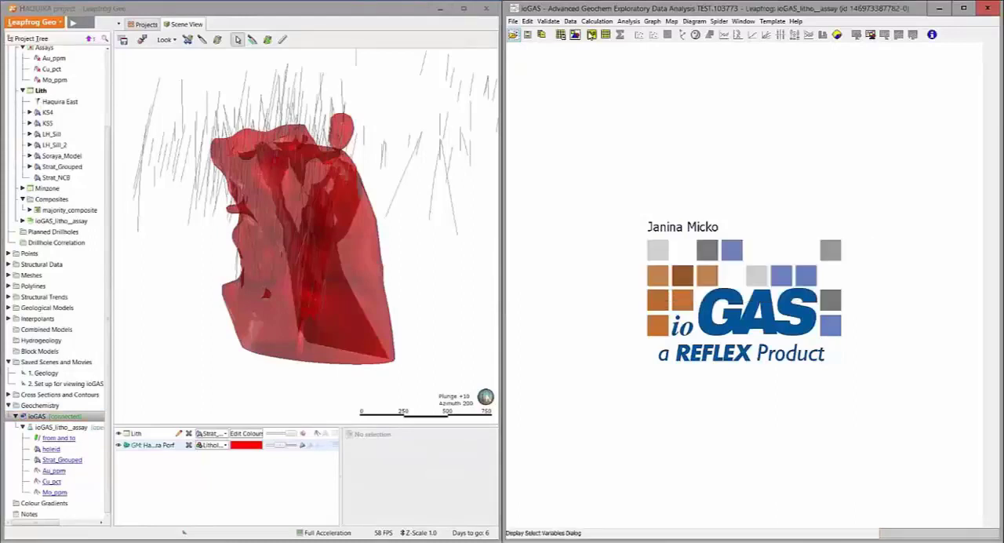
Select Au_ppm, Cu_pct and Mo_ppm as the ioGAS variables
{"action": "left_click", "coordinate": [591, 36]}
{"action": "left_click", "coordinate": [606, 184]}
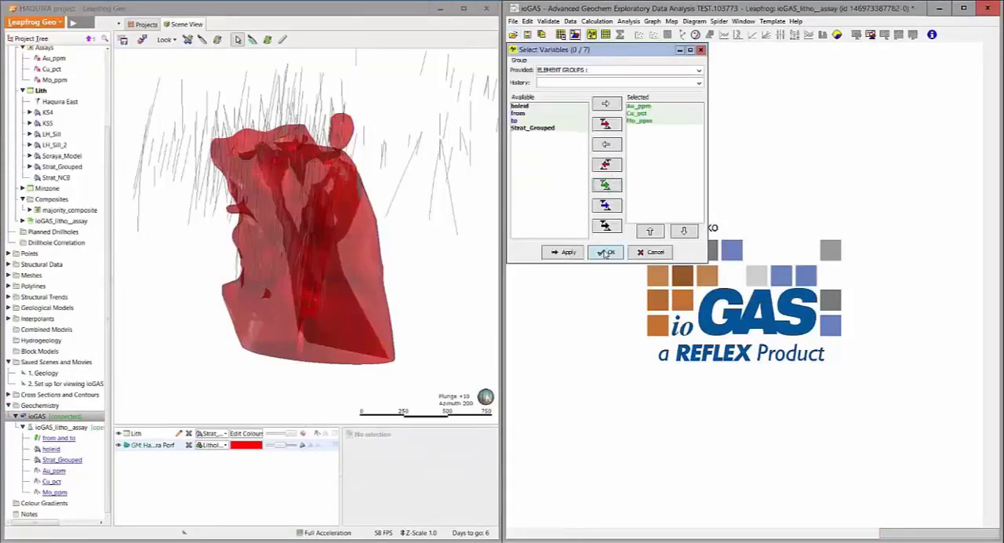
{"action": "left_click", "coordinate": [606, 253]}
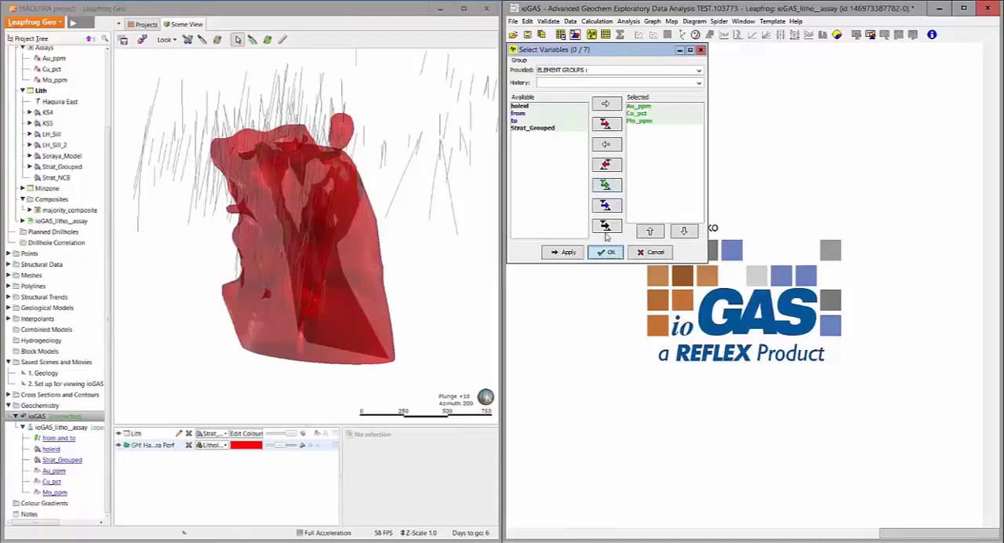
Use Data Doctor to replace all zero and null problem values in Au_ppm, Cu_pct and Mo_ppm with null
{"action": "left_click", "coordinate": [554, 23]}
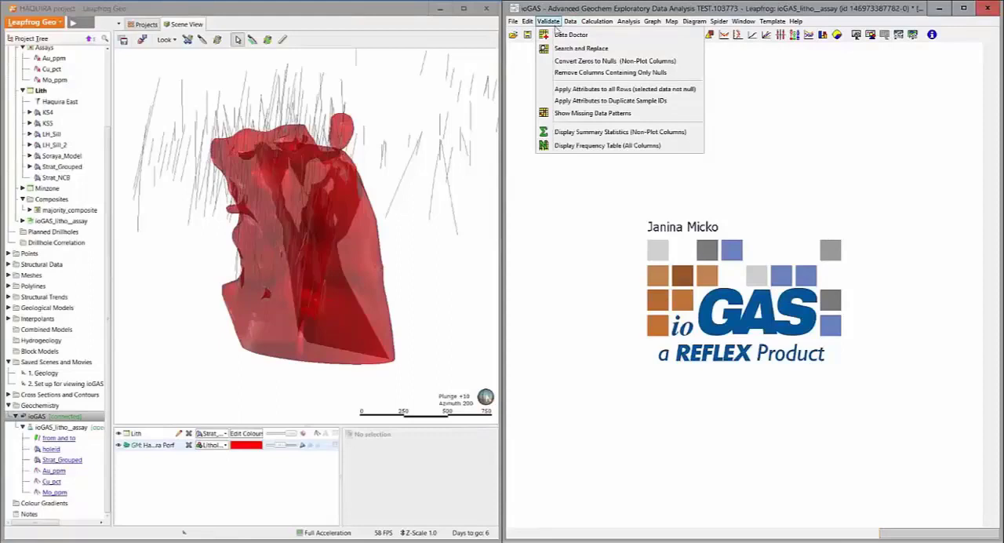
{"action": "left_click", "coordinate": [557, 36]}
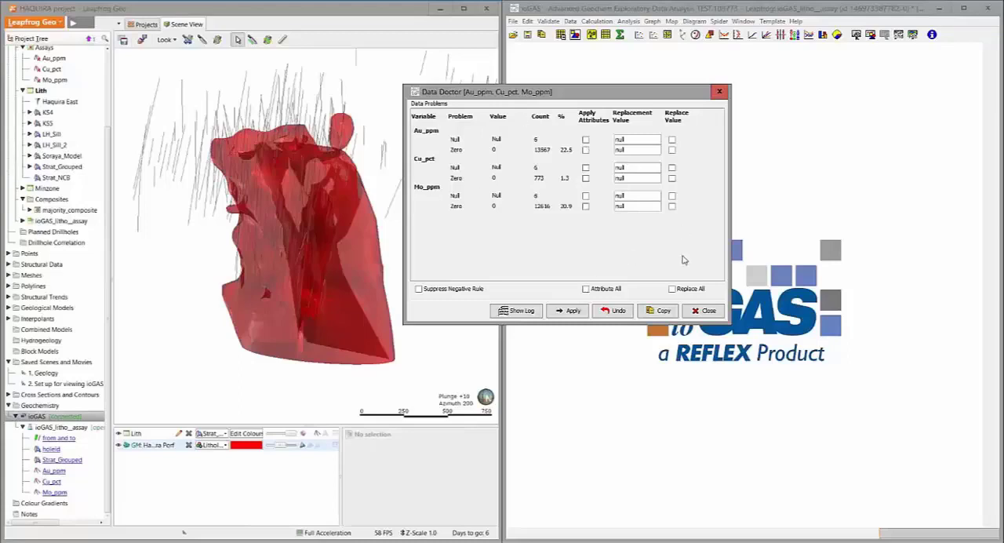
{"action": "left_click", "coordinate": [672, 289]}
{"action": "left_click", "coordinate": [571, 312]}
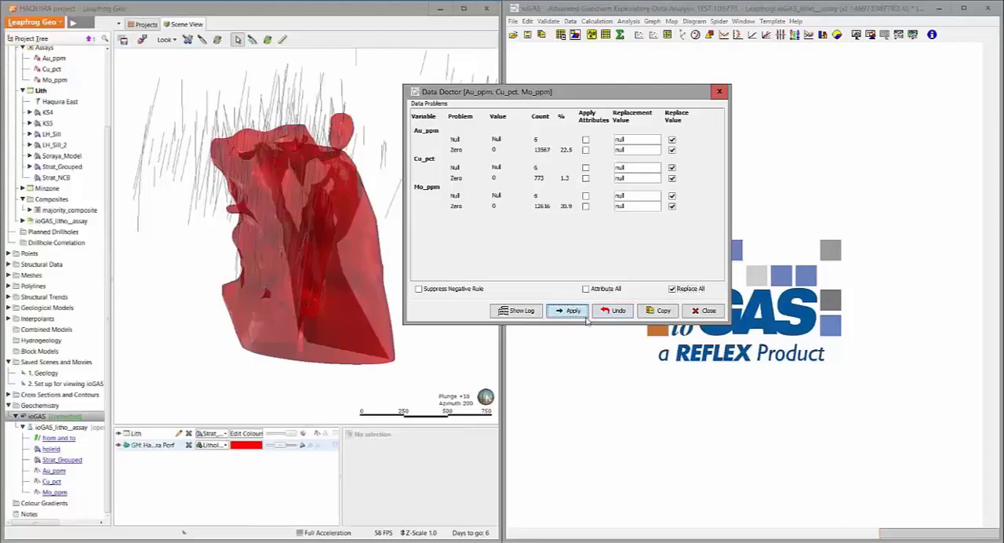
{"action": "left_click", "coordinate": [706, 312]}
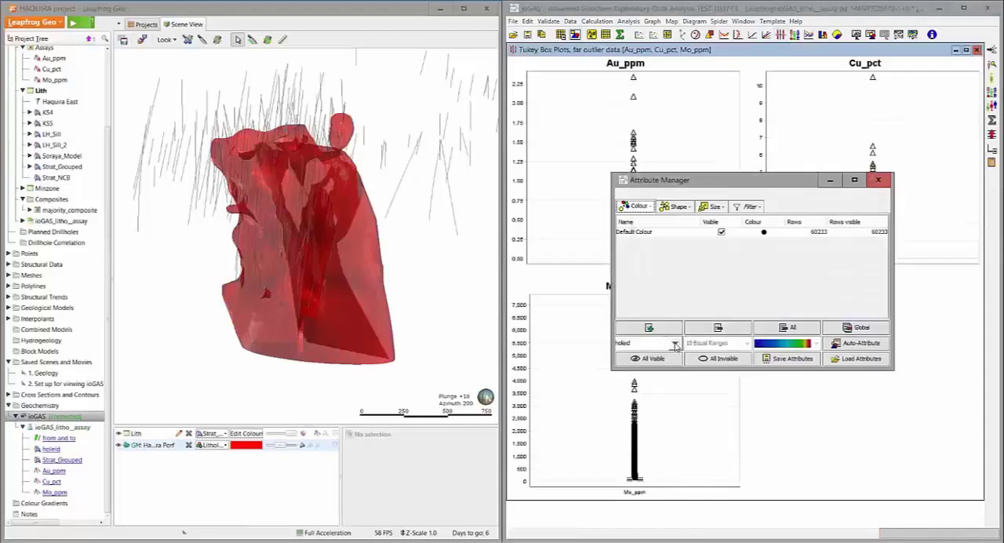
Auto-attribute colours by Strat_Grouped for the Tukey box plots and switch the plots to logged values
{"action": "left_click", "coordinate": [675, 346]}
{"action": "left_click", "coordinate": [634, 367]}
{"action": "left_click", "coordinate": [857, 343]}
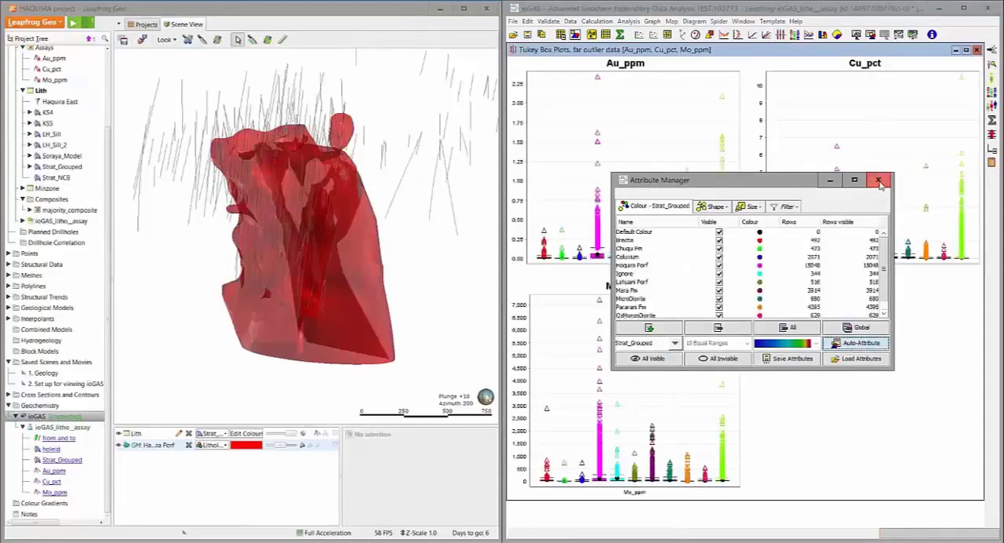
{"action": "left_click_drag", "start_coordinate": [806, 184], "coordinate": [844, 249]}
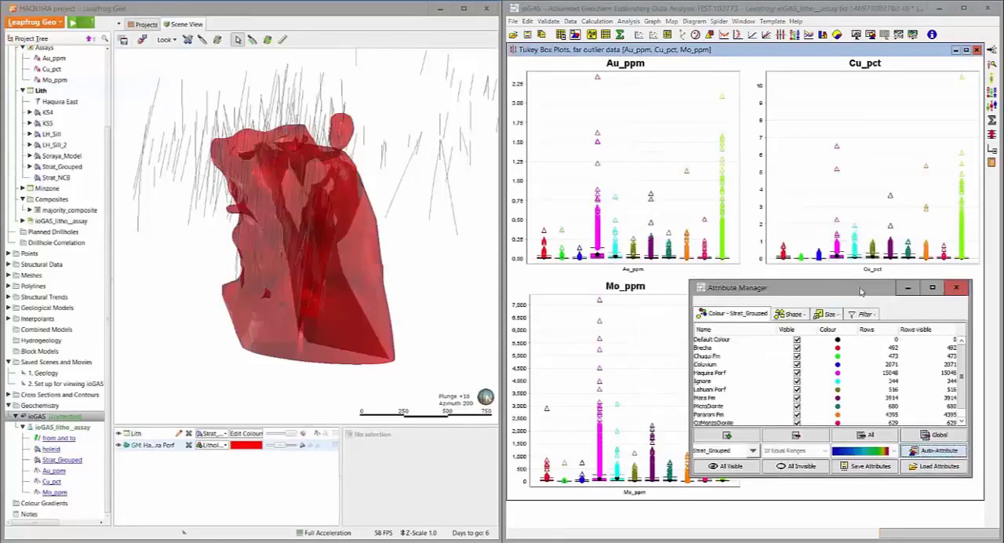
{"action": "left_click_drag", "start_coordinate": [859, 287], "coordinate": [725, 284]}
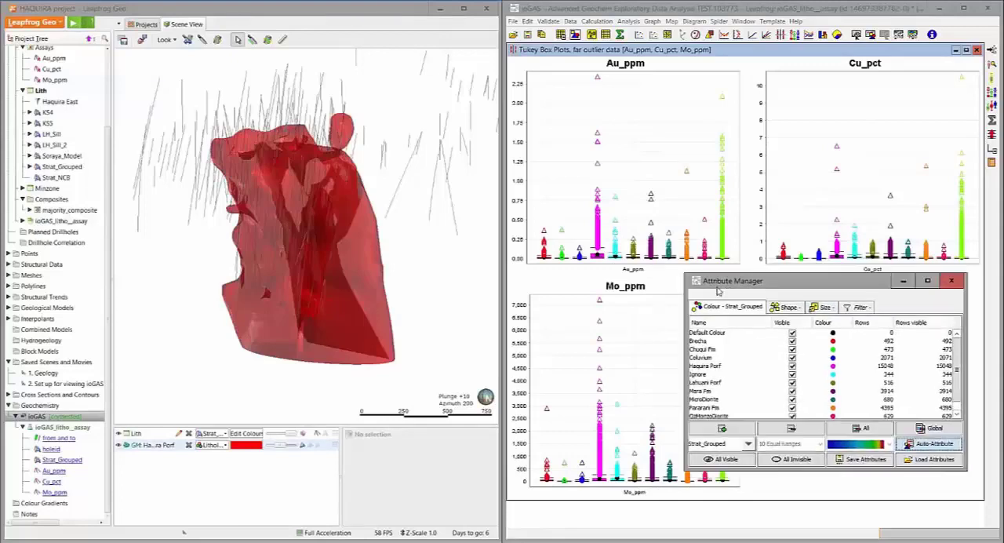
{"action": "left_click", "coordinate": [993, 135]}
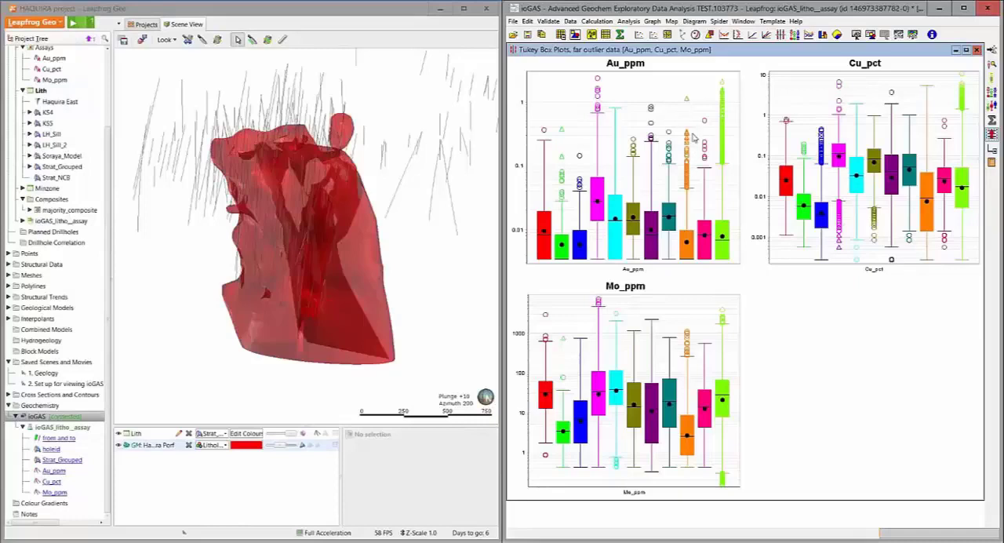
Examine the Box and Whisker Plot Report for the lithology groups and close it
{"action": "left_click", "coordinate": [992, 163]}
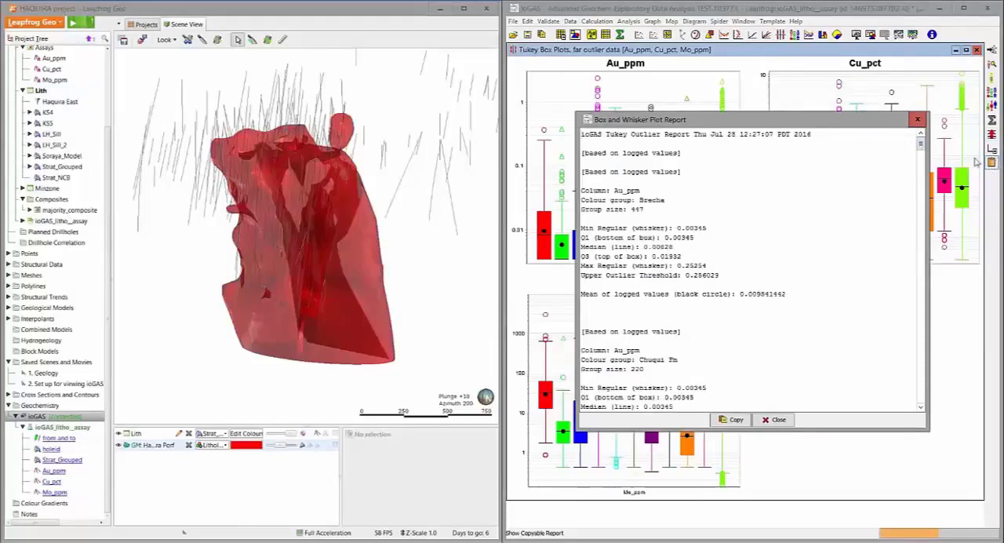
{"action": "left_click_drag", "start_coordinate": [923, 146], "coordinate": [922, 164]}
{"action": "left_click", "coordinate": [957, 181]}
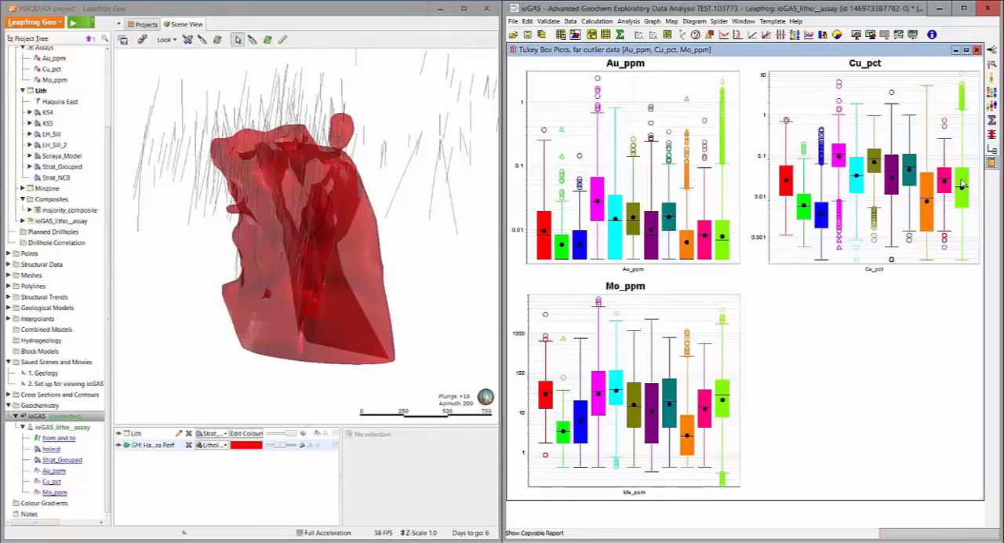
{"action": "left_click", "coordinate": [991, 163]}
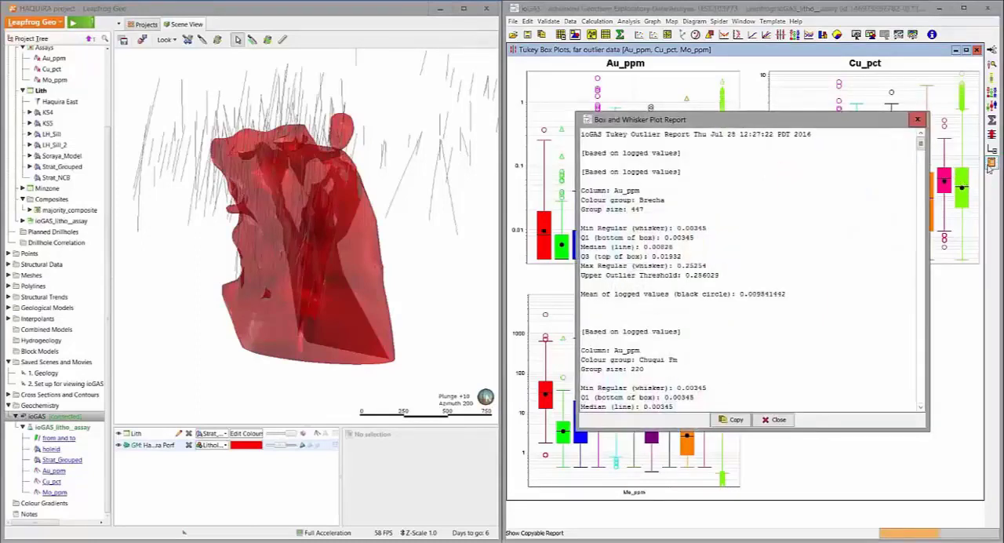
{"action": "mouse_move", "coordinate": [921, 154]}
{"action": "left_mouse_down"}
{"action": "mouse_move", "coordinate": [911, 202]}
{"action": "mouse_move", "coordinate": [920, 138]}
{"action": "left_mouse_up"}
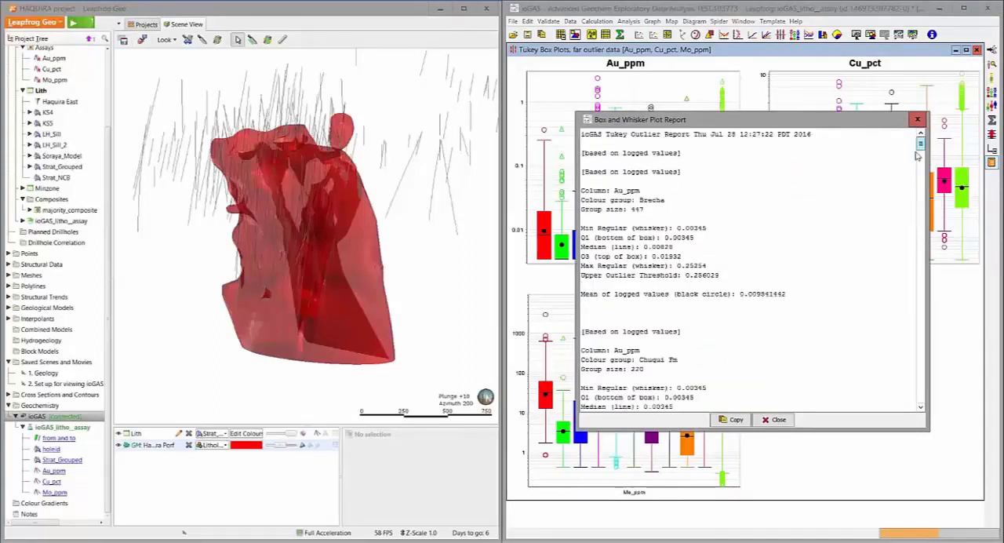
{"action": "left_click", "coordinate": [918, 119]}
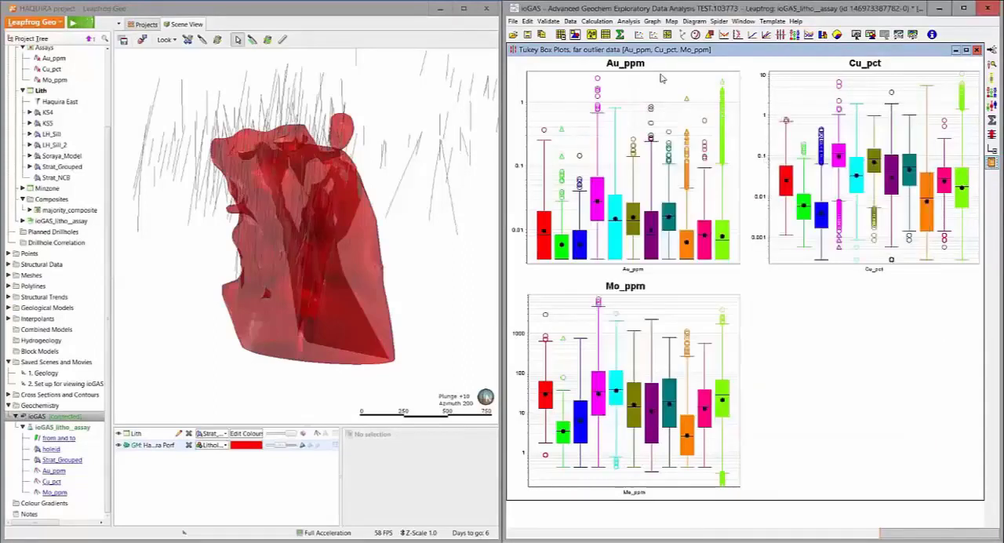
Select only Cu_pct as the variable and create a separate Tukey box plot of it with logged values
{"action": "left_click", "coordinate": [606, 35]}
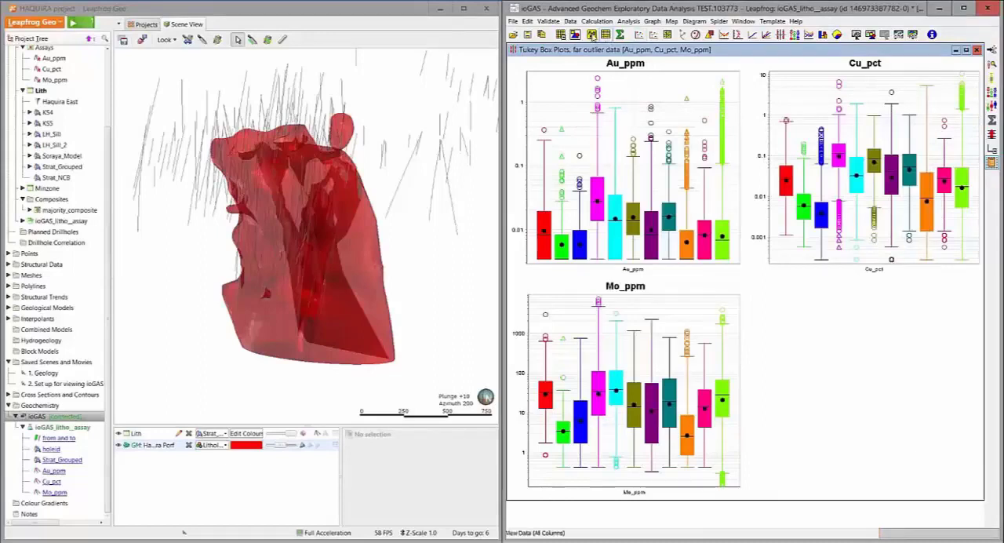
{"action": "left_click", "coordinate": [605, 164]}
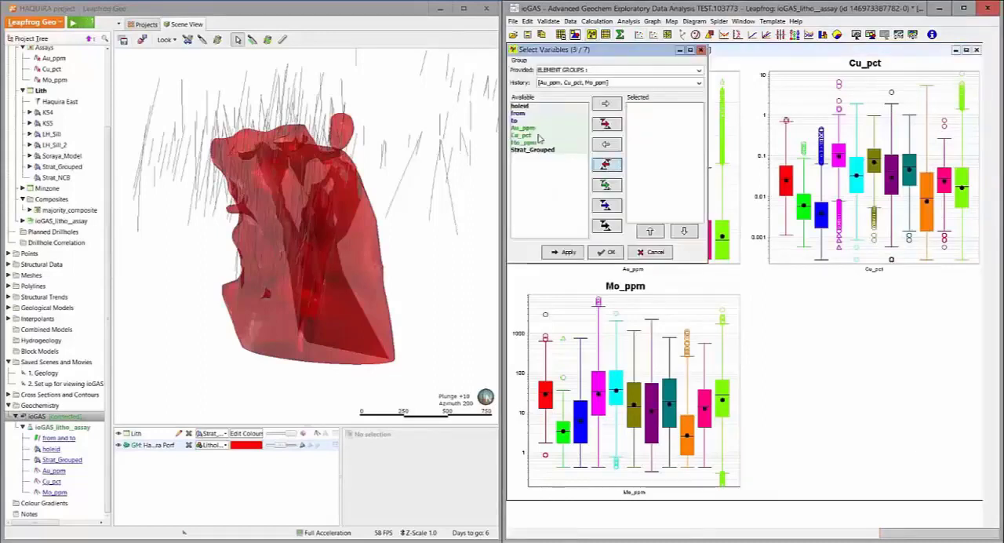
{"action": "left_click", "coordinate": [608, 252]}
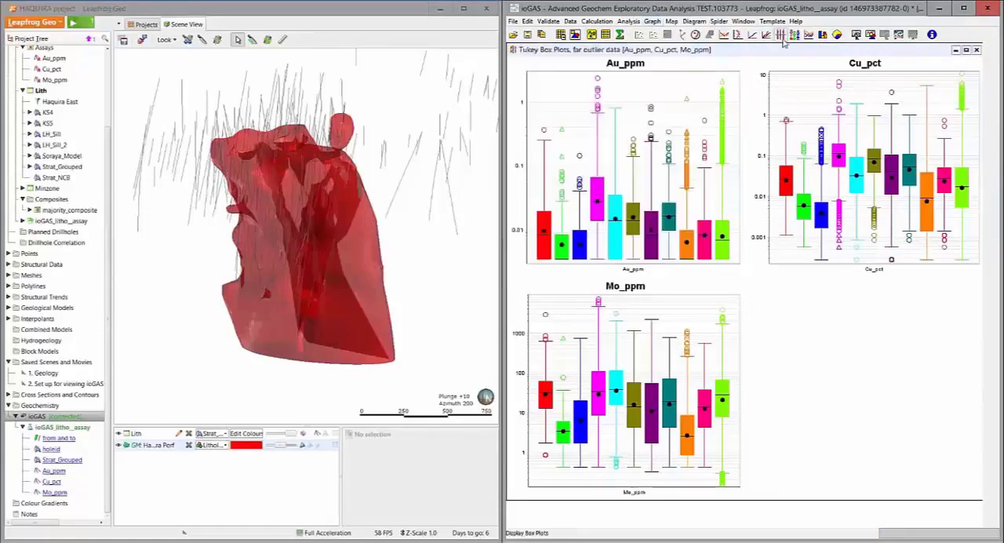
{"action": "left_click", "coordinate": [992, 135]}
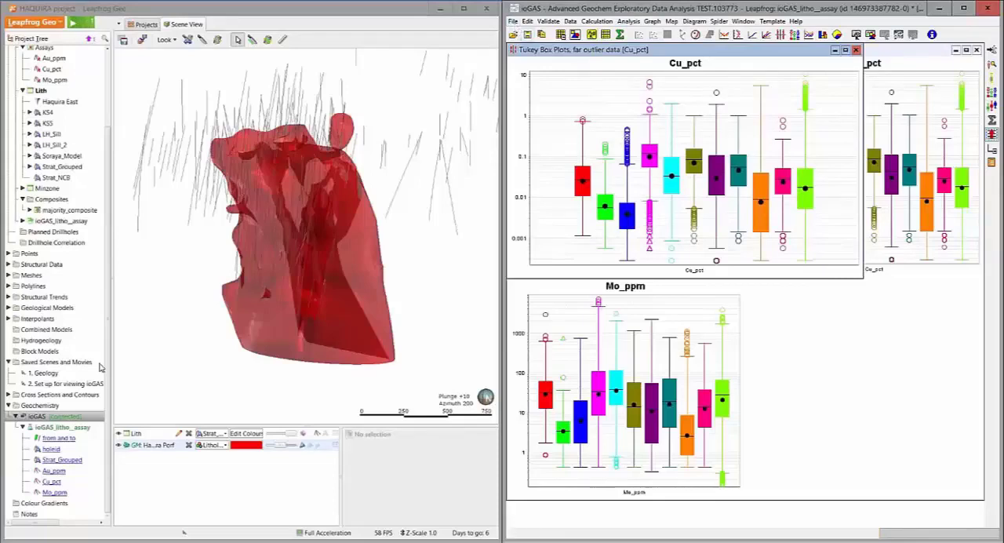
Save the ioGAS data as a new file named haquira on the Desktop
{"action": "left_click", "coordinate": [514, 22]}
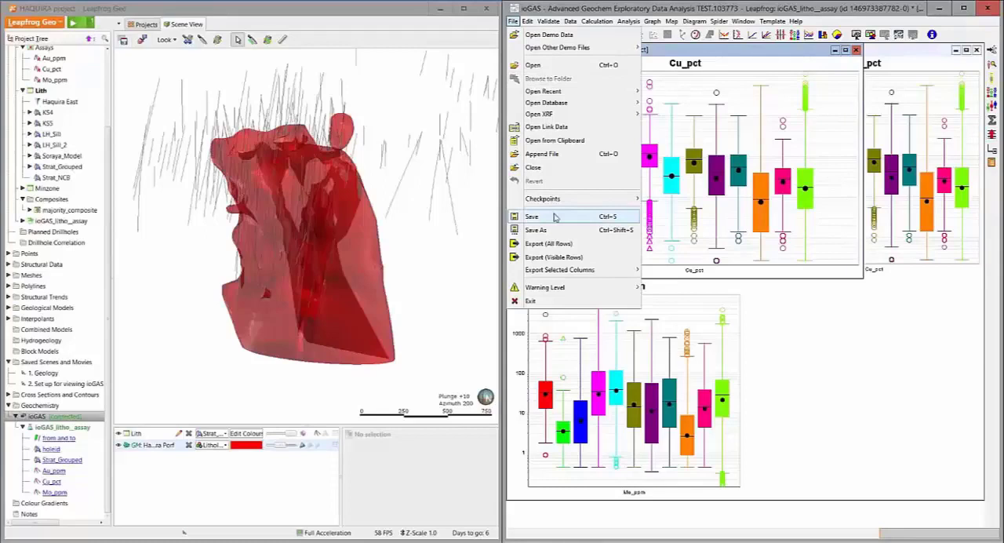
{"action": "left_click", "coordinate": [537, 230]}
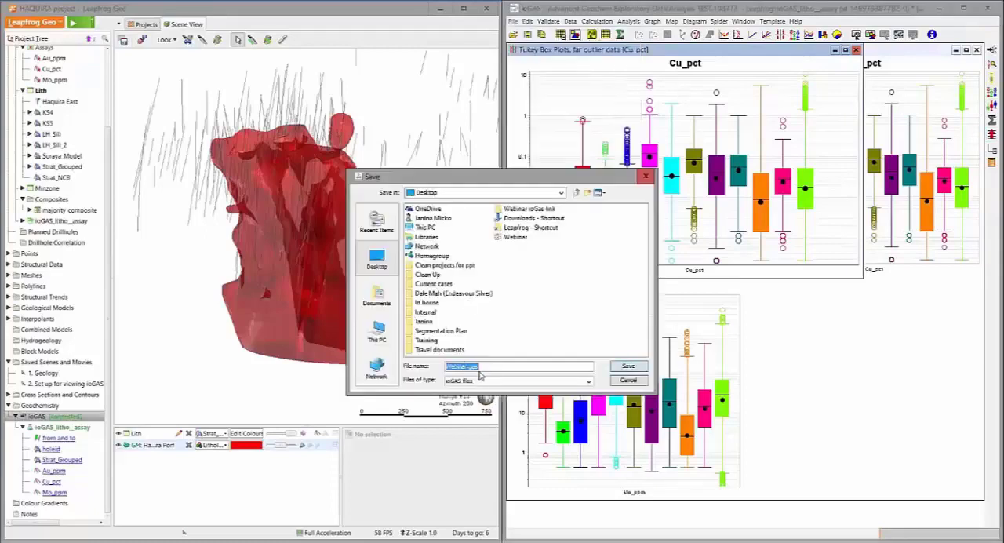
{"action": "type", "text": "Naqui"}
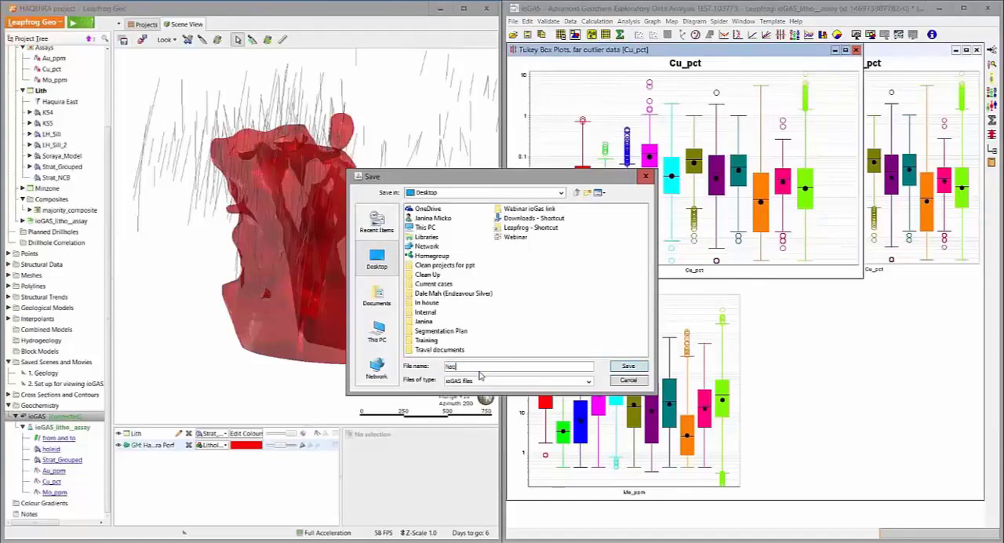
{"action": "type", "text": "ra"}
{"action": "key", "text": "Return"}
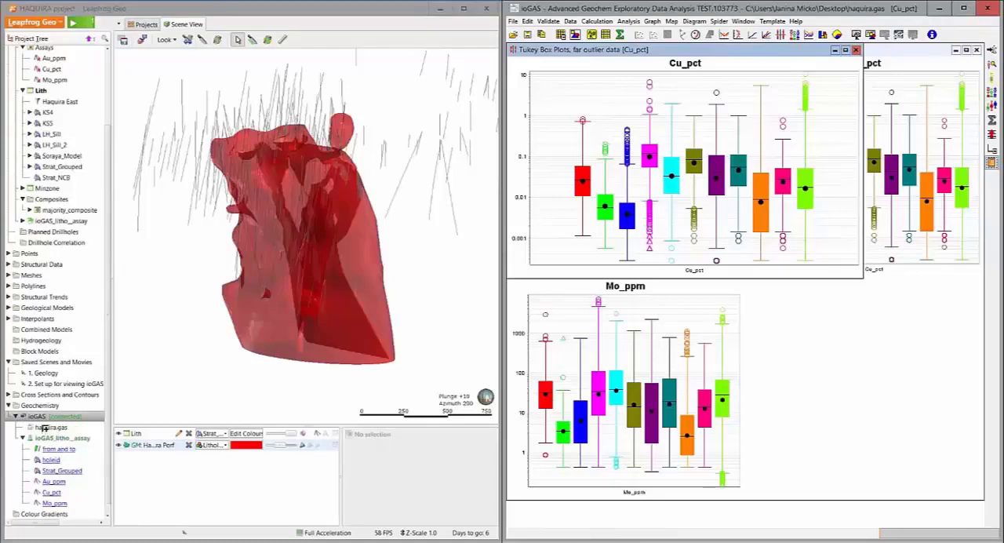
Switch to Leapfrog Geo, add haquira.gas to the scene, hide Lith and compare the drillholes with and without the Haquira Porf volume
{"action": "left_click_drag", "start_coordinate": [45, 427], "coordinate": [184, 382]}
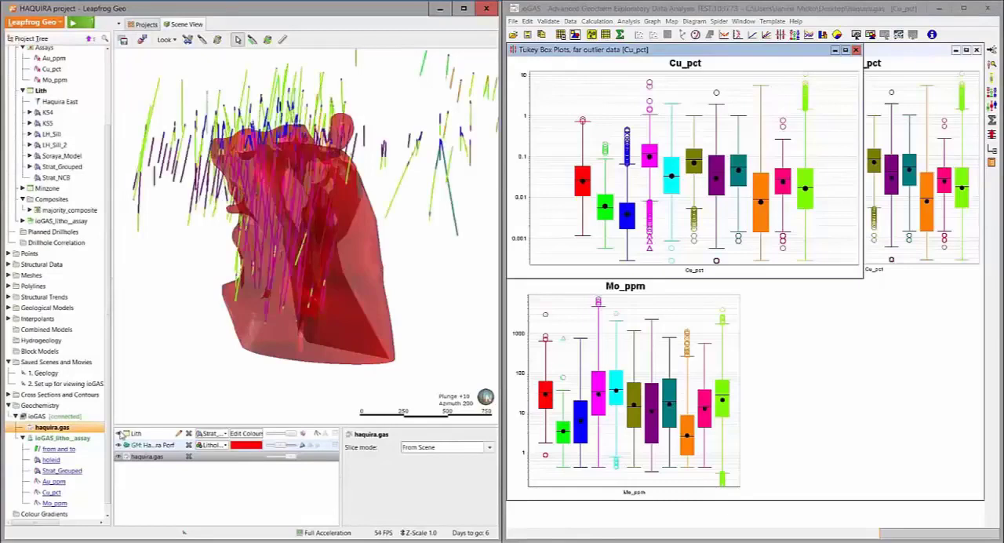
{"action": "left_click", "coordinate": [121, 445]}
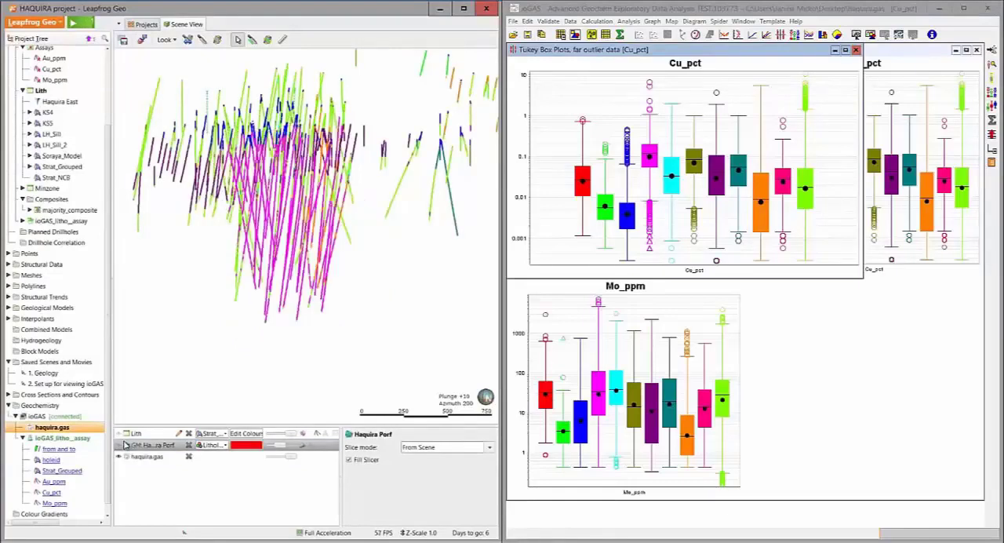
{"action": "left_click", "coordinate": [122, 445]}
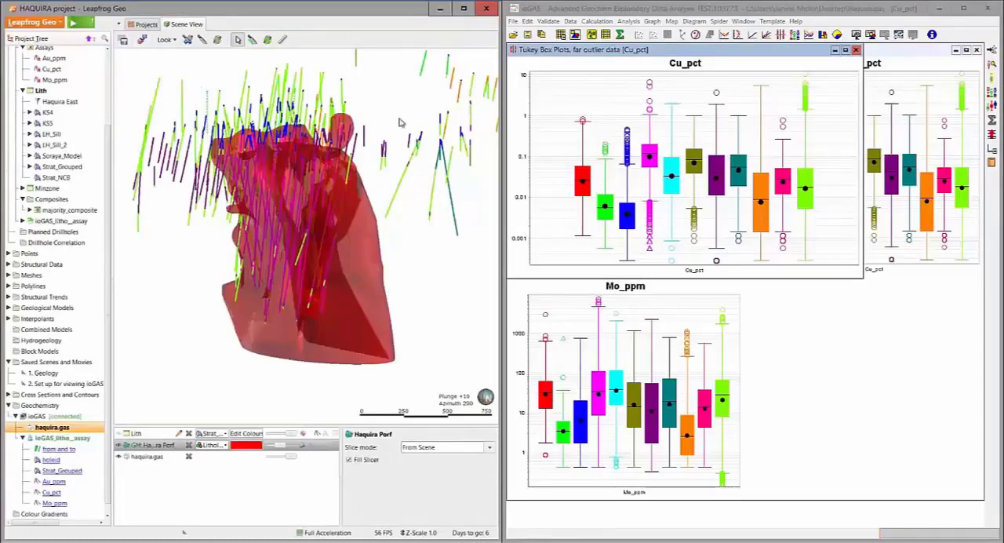
{"action": "middle_click_drag", "start_coordinate": [401, 120], "coordinate": [381, 149]}
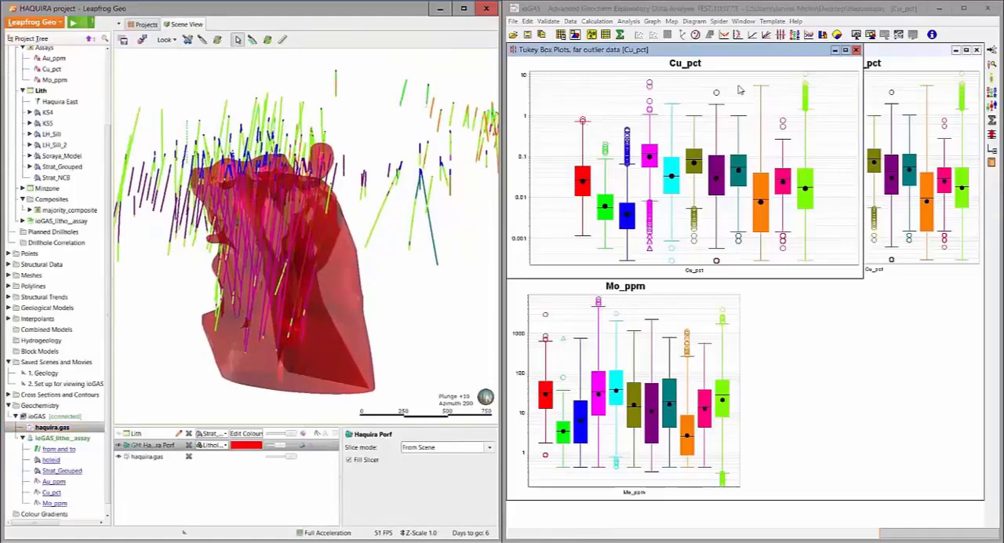
Switch to ioGAS, auto-attribute the logged Tukey outliers of Cu_pct split by colour group, and inspect the drillholes in the Leapfrog scene
{"action": "left_click", "coordinate": [609, 63]}
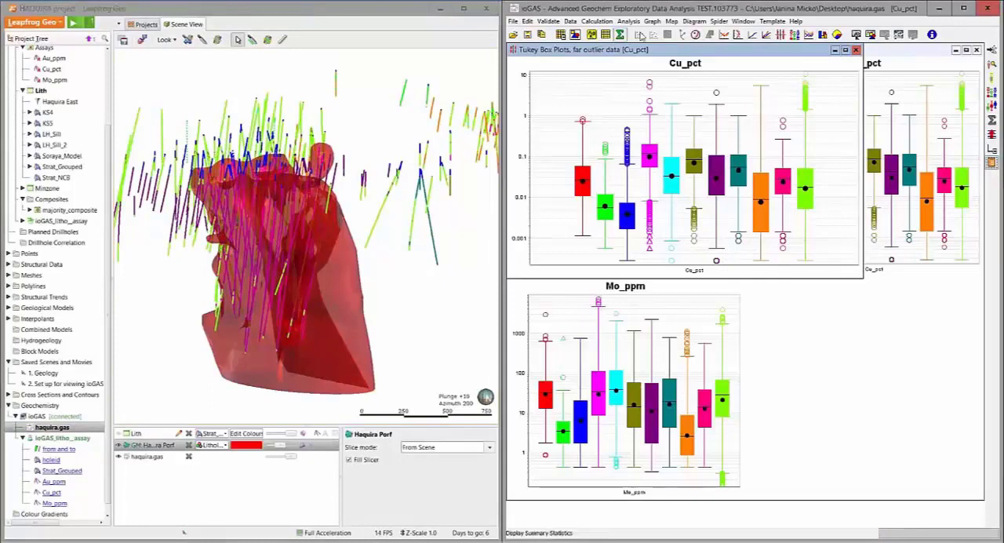
{"action": "left_click", "coordinate": [629, 21]}
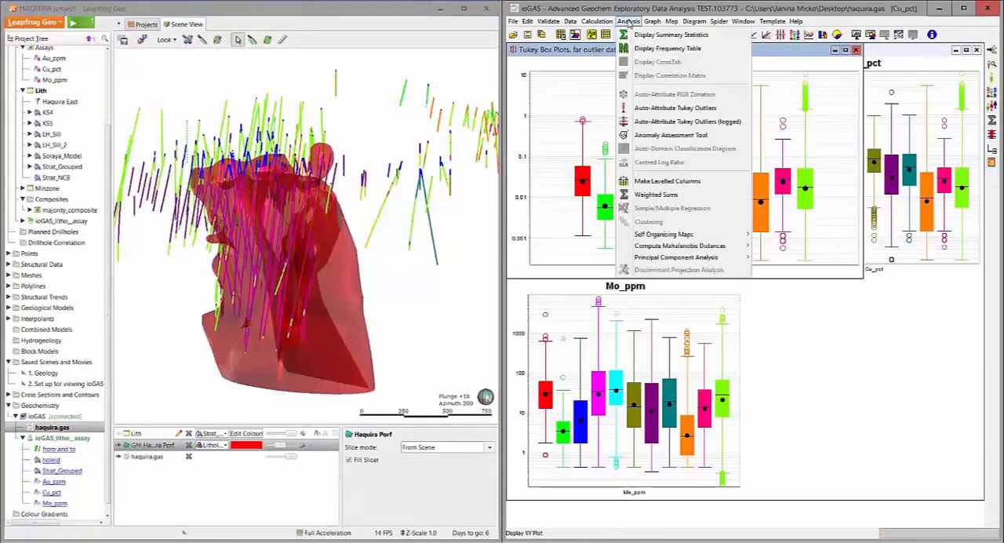
{"action": "left_click", "coordinate": [690, 125]}
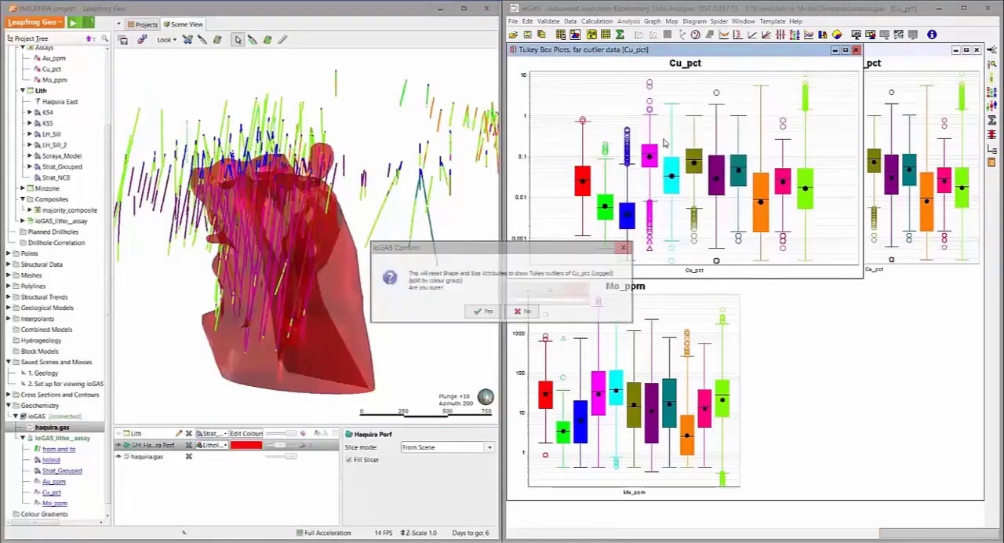
{"action": "left_click", "coordinate": [482, 312]}
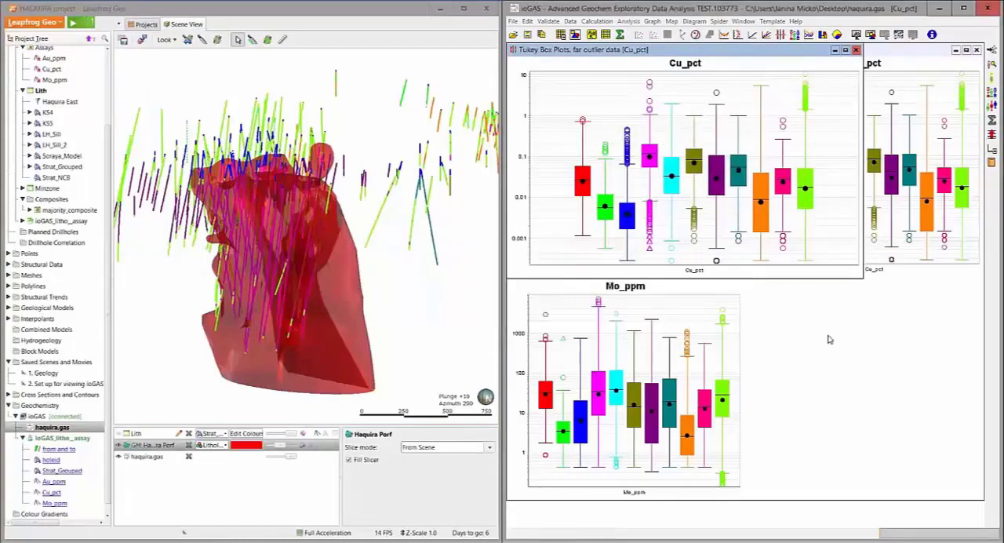
{"action": "middle_click_drag", "start_coordinate": [383, 228], "coordinate": [156, 263]}
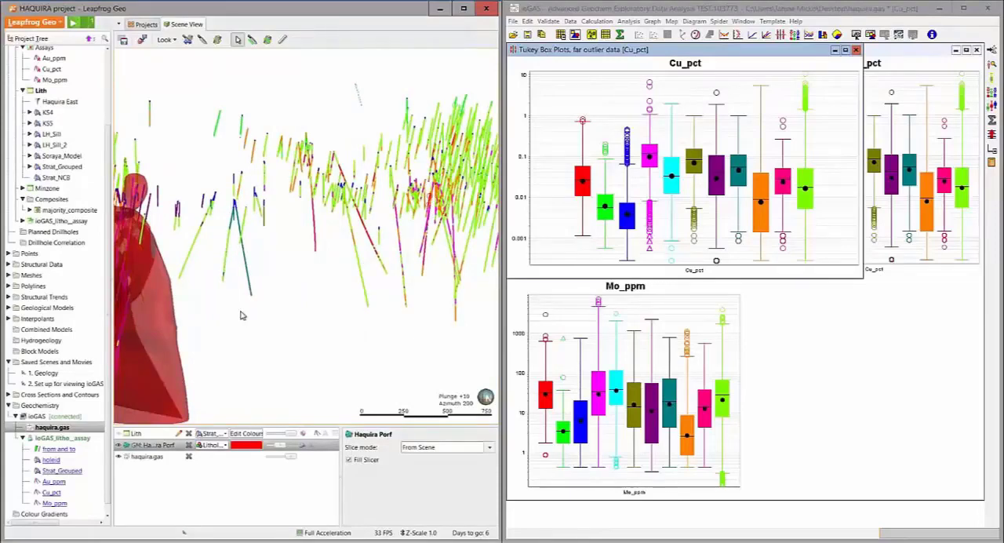
{"action": "middle_click_drag", "start_coordinate": [242, 315], "coordinate": [482, 267]}
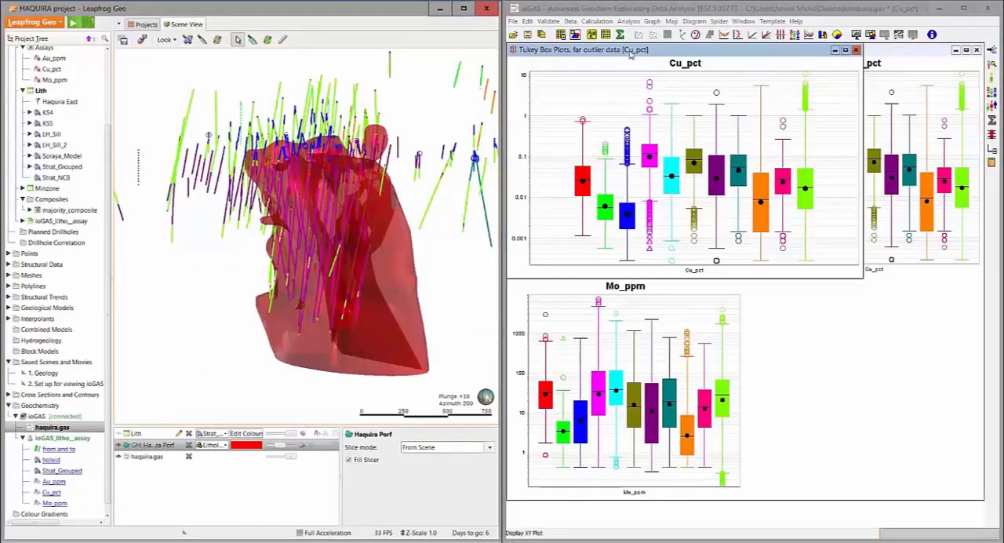
Move the Cu_pct box plot window slightly down over the combined Au_ppm, Cu_pct and Mo_ppm plots
{"action": "left_click", "coordinate": [645, 81]}
{"action": "left_click_drag", "start_coordinate": [631, 54], "coordinate": [645, 81]}
{"action": "left_click_drag", "start_coordinate": [753, 541], "coordinate": [732, 540]}
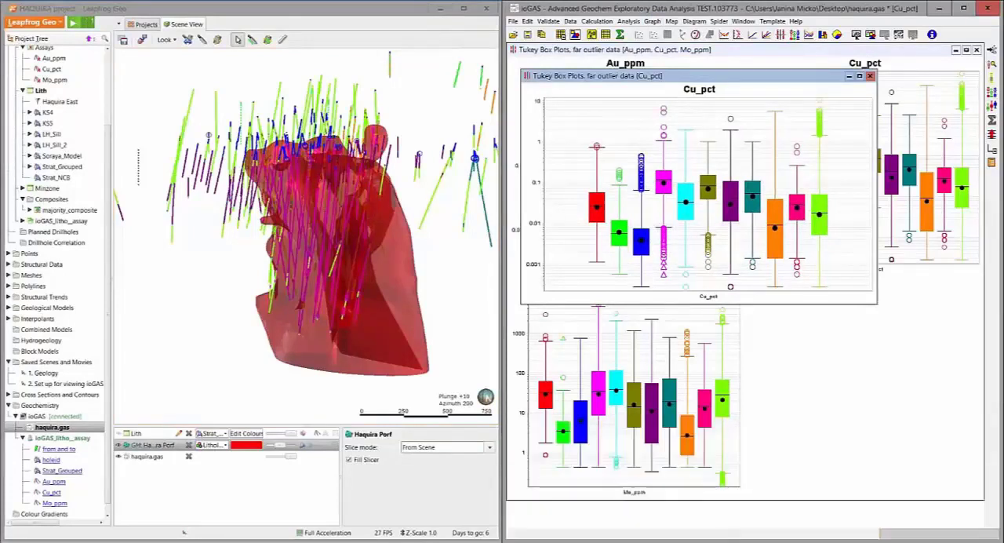
{"action": "left_click", "coordinate": [628, 21]}
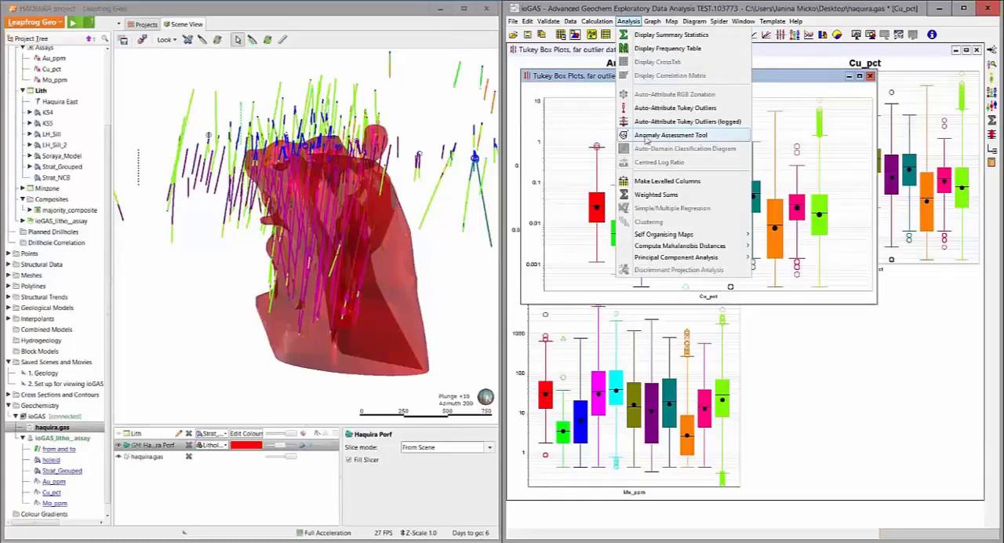
{"action": "left_click", "coordinate": [592, 93]}
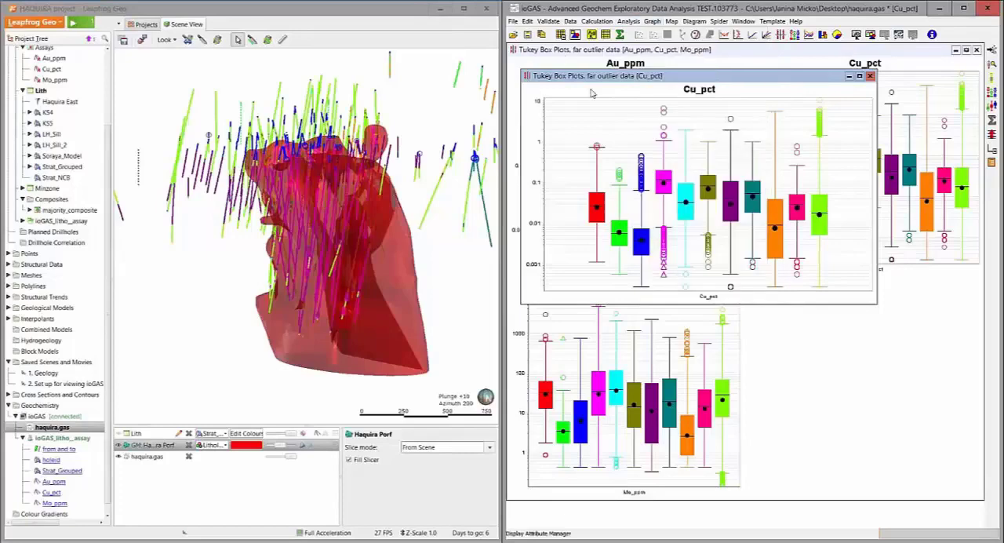